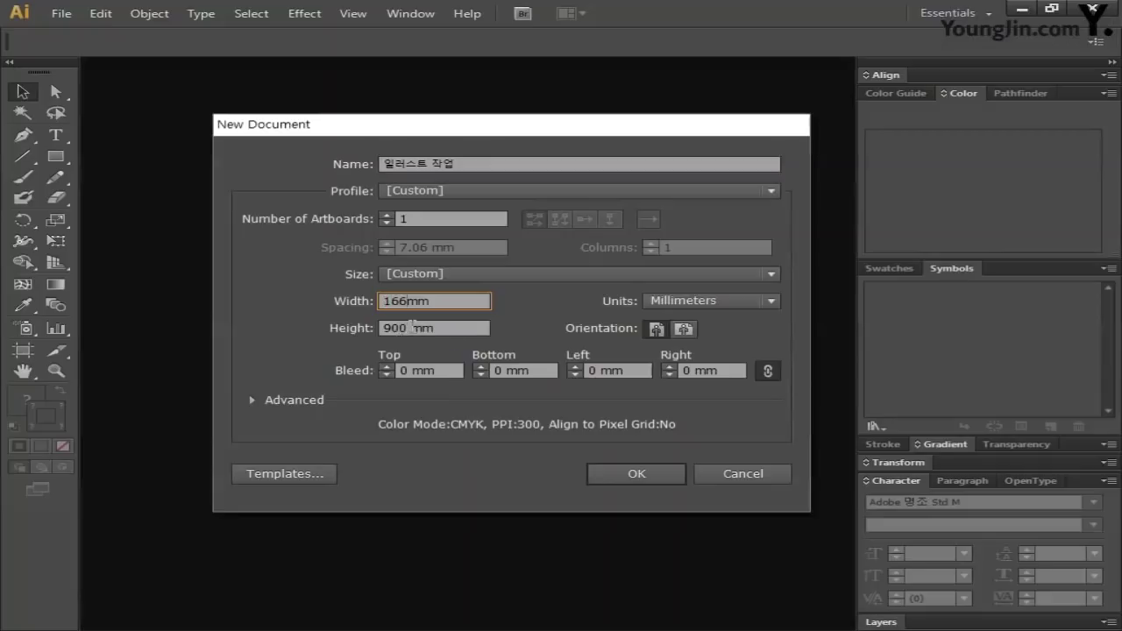
Set the new document's height to 246 mm and create the document.
left_click_drag(411, 329, 323, 330)
type("2")
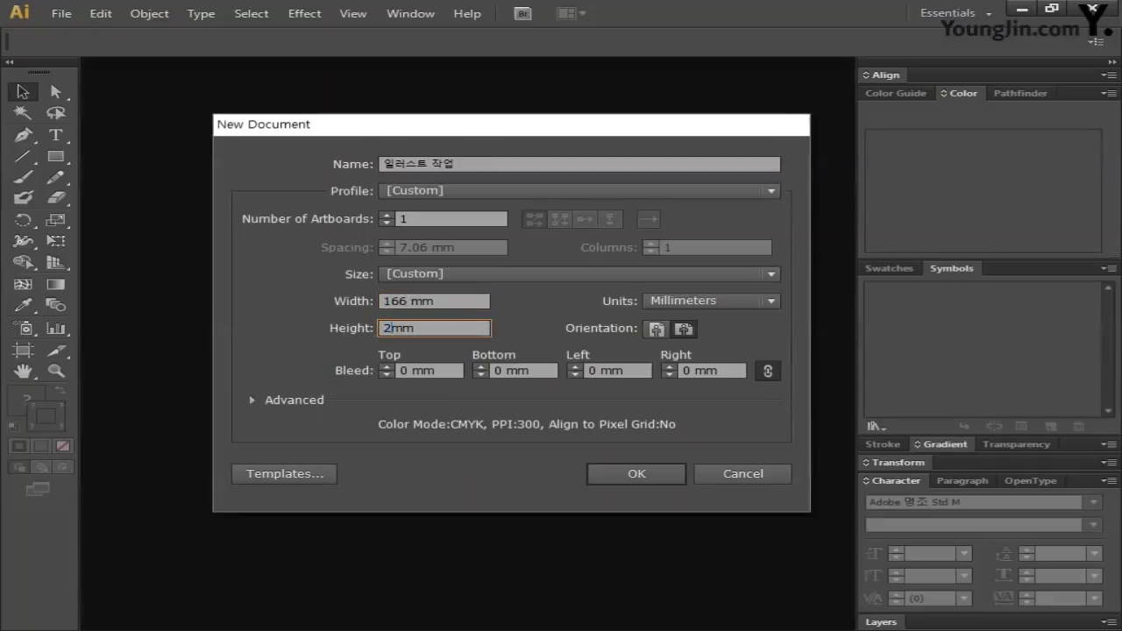
type("46")
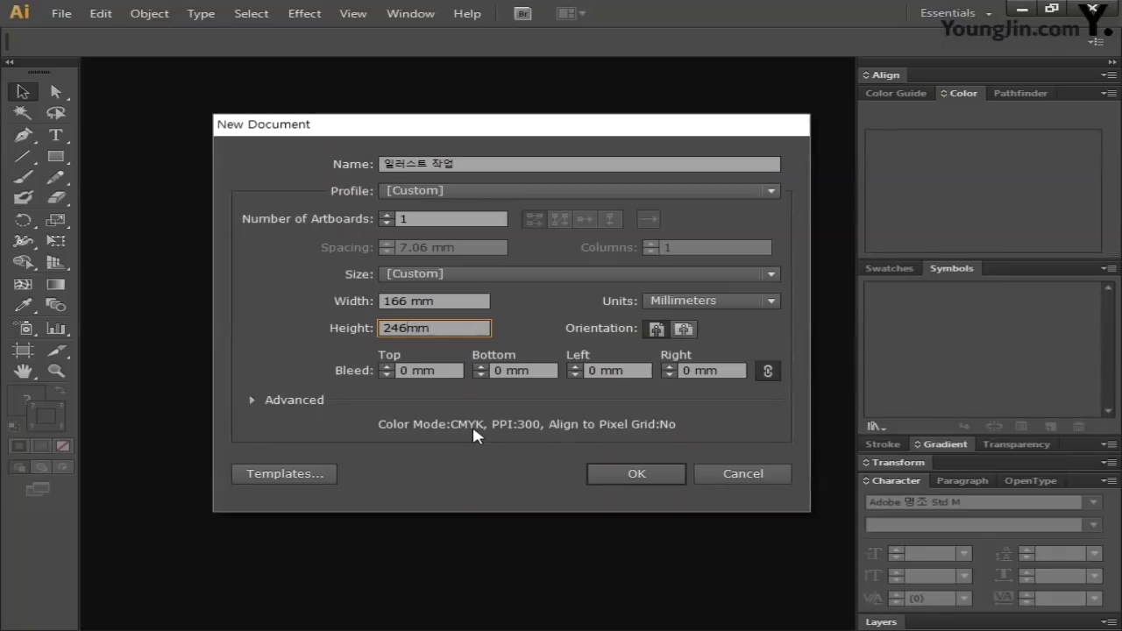
left_click(652, 477)
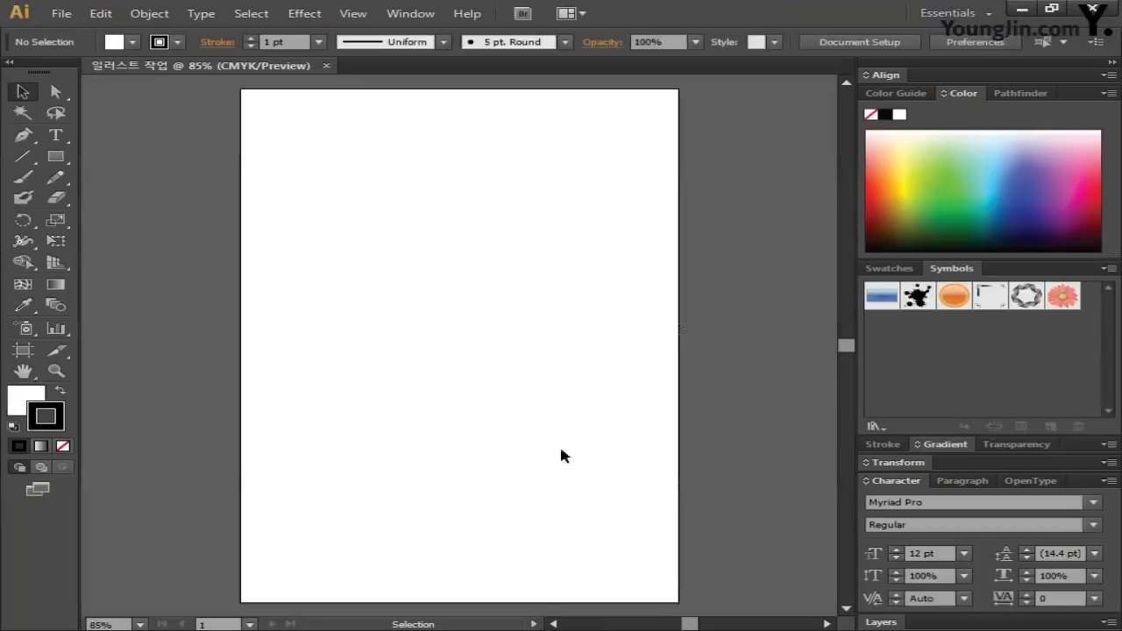
Create a rectangular grid 160 mm wide and 240 mm high with 3 horizontal and 3 vertical dividers.
left_click(29, 150)
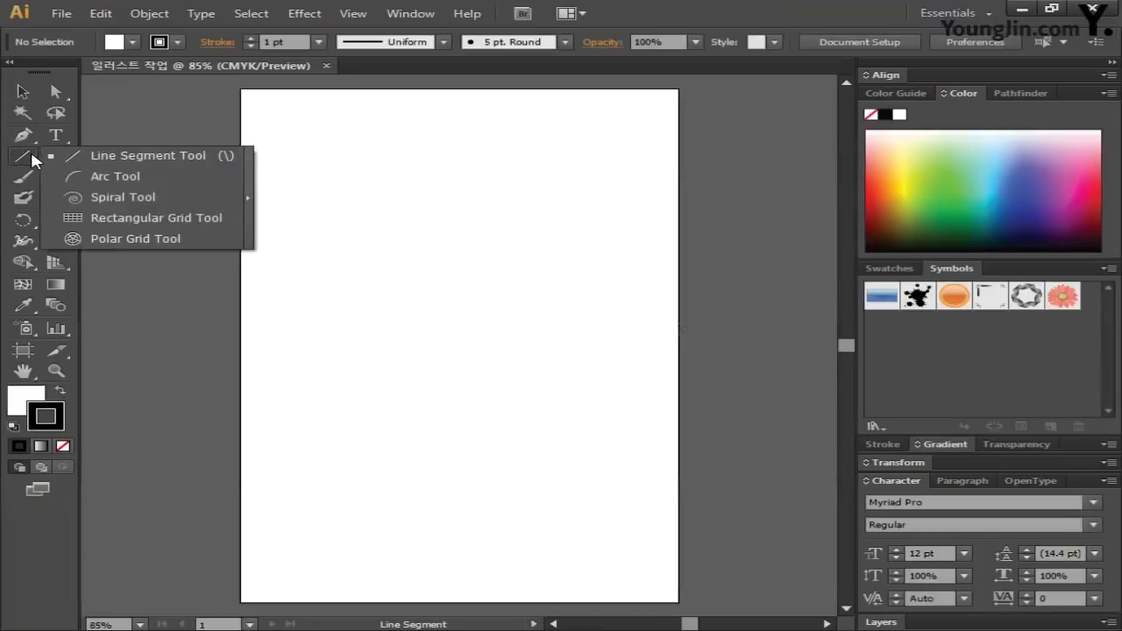
left_click(116, 217)
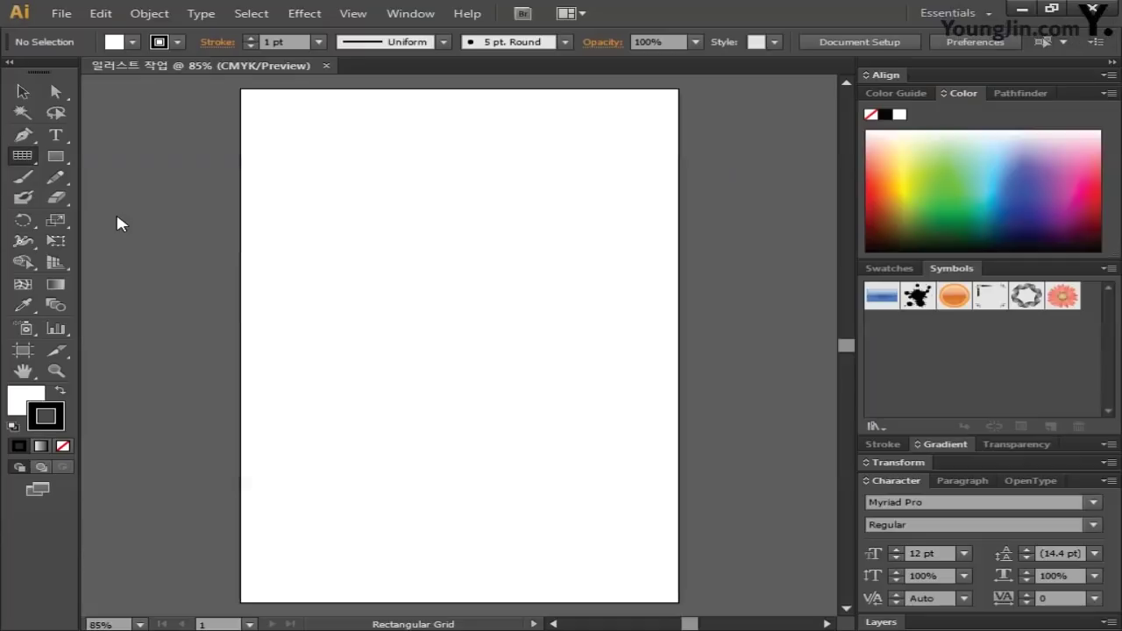
left_click(409, 253)
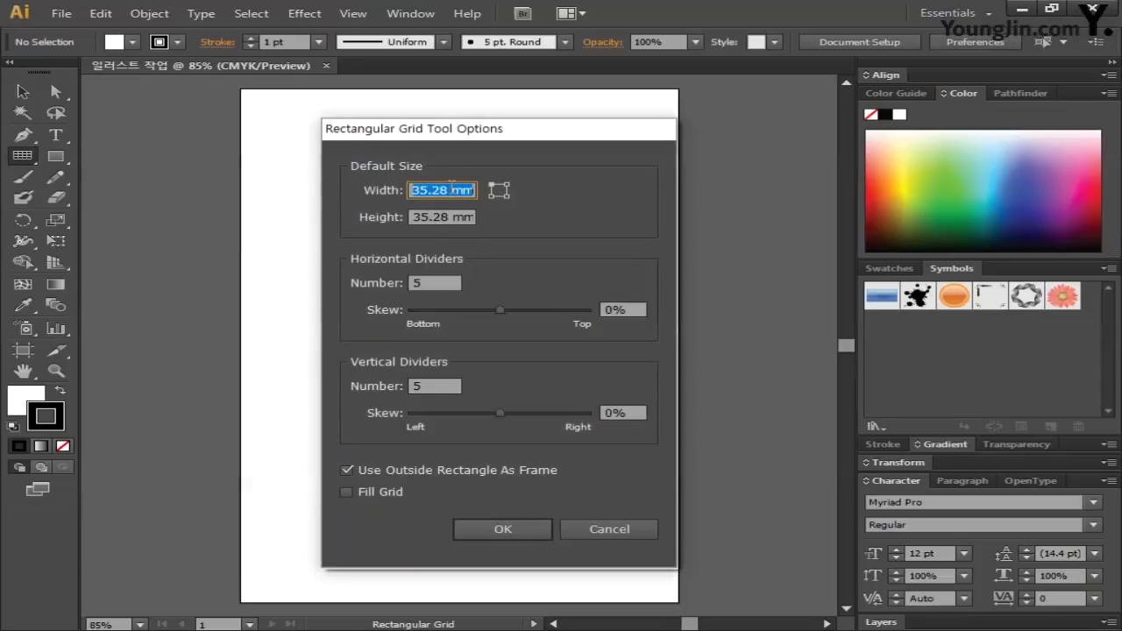
type("160")
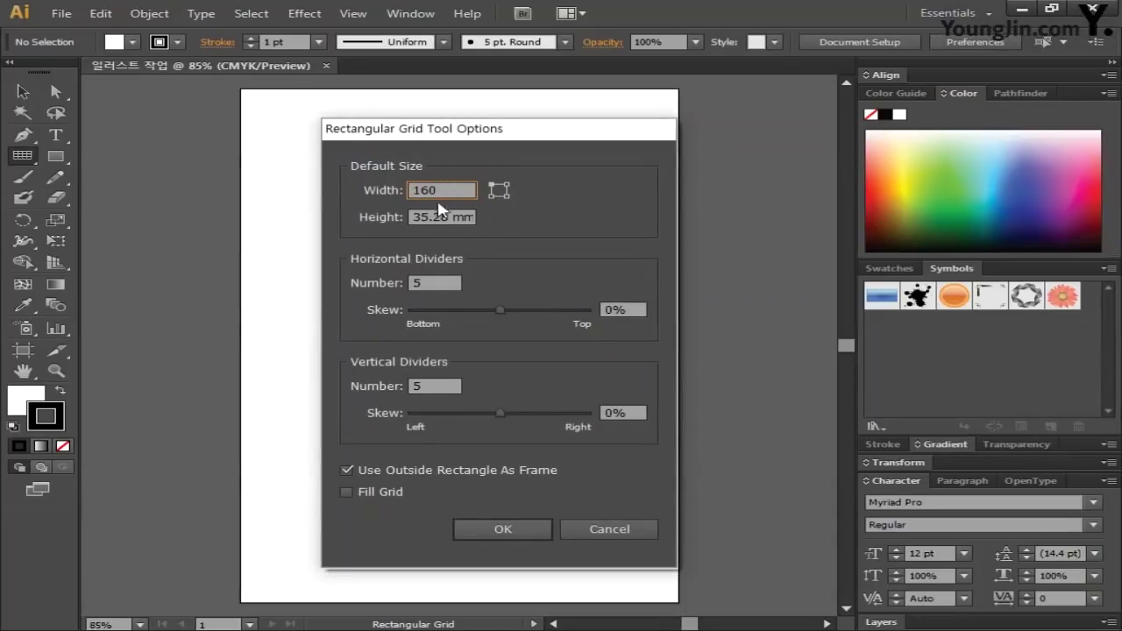
key("Tab")
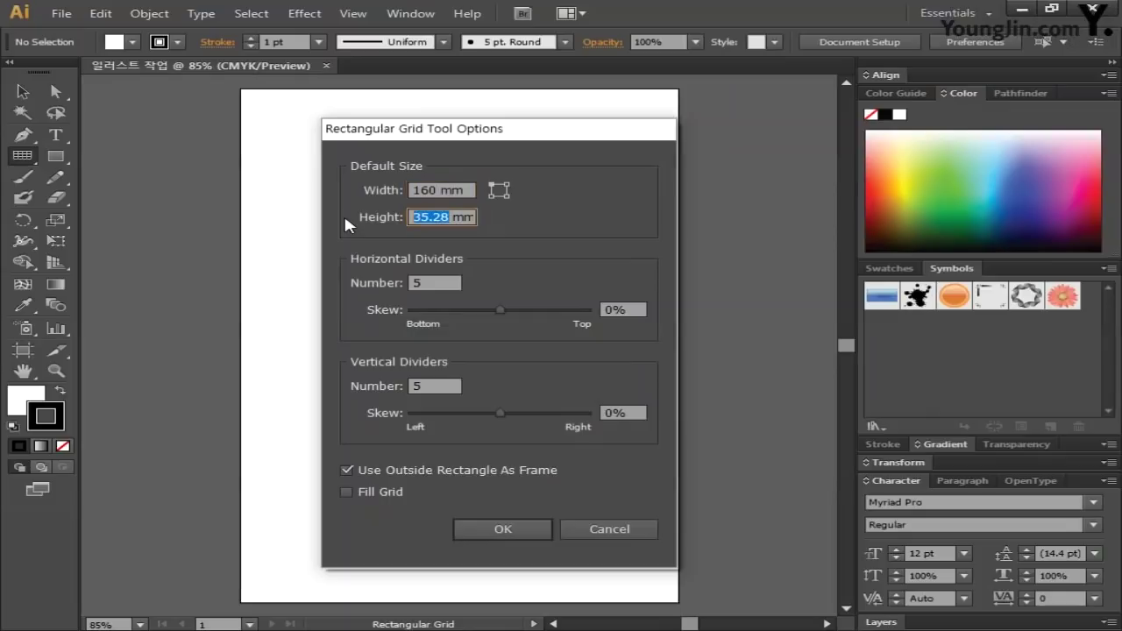
type("240")
key("Tab")
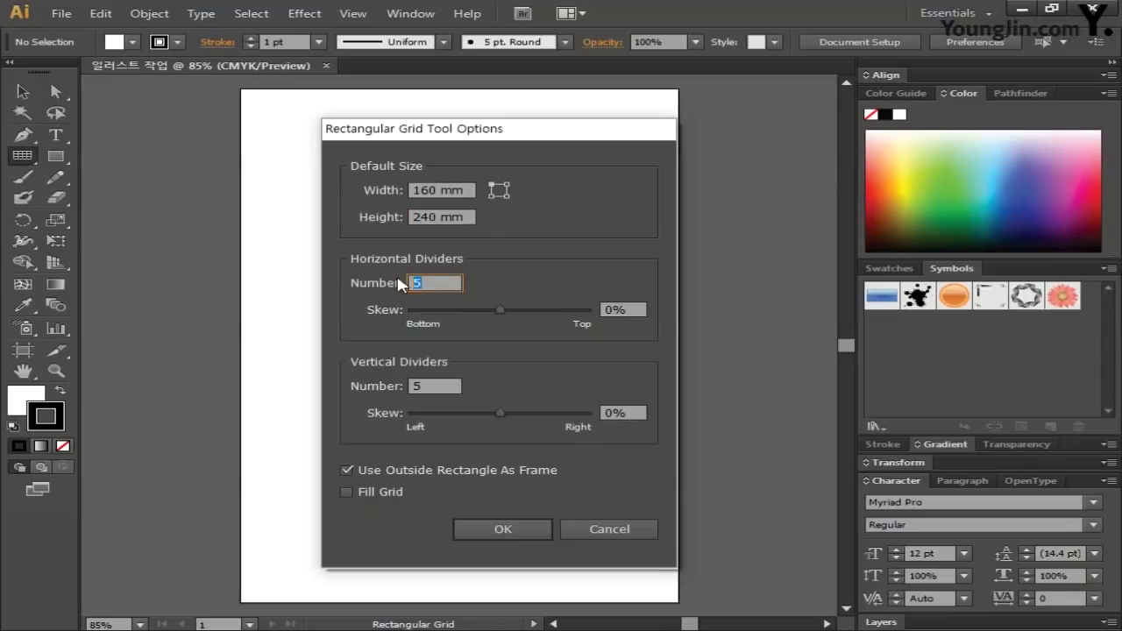
type("3")
key("Tab")
type("3")
left_click(475, 523)
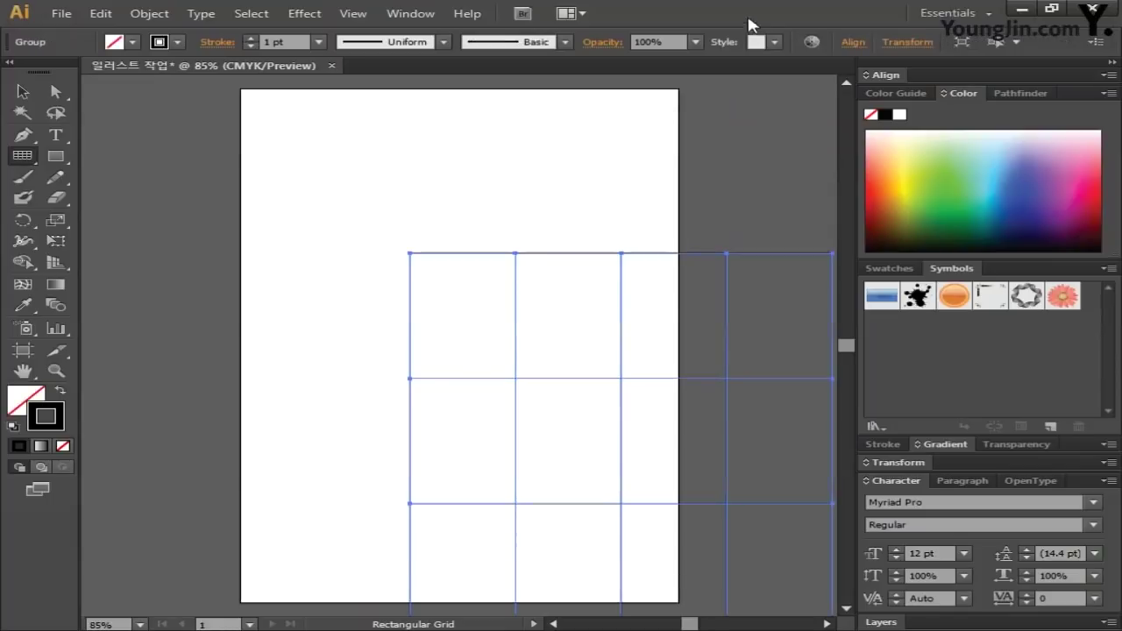
Align the grid to the artboard, centring it horizontally and vertically, and deselect it.
left_click(852, 42)
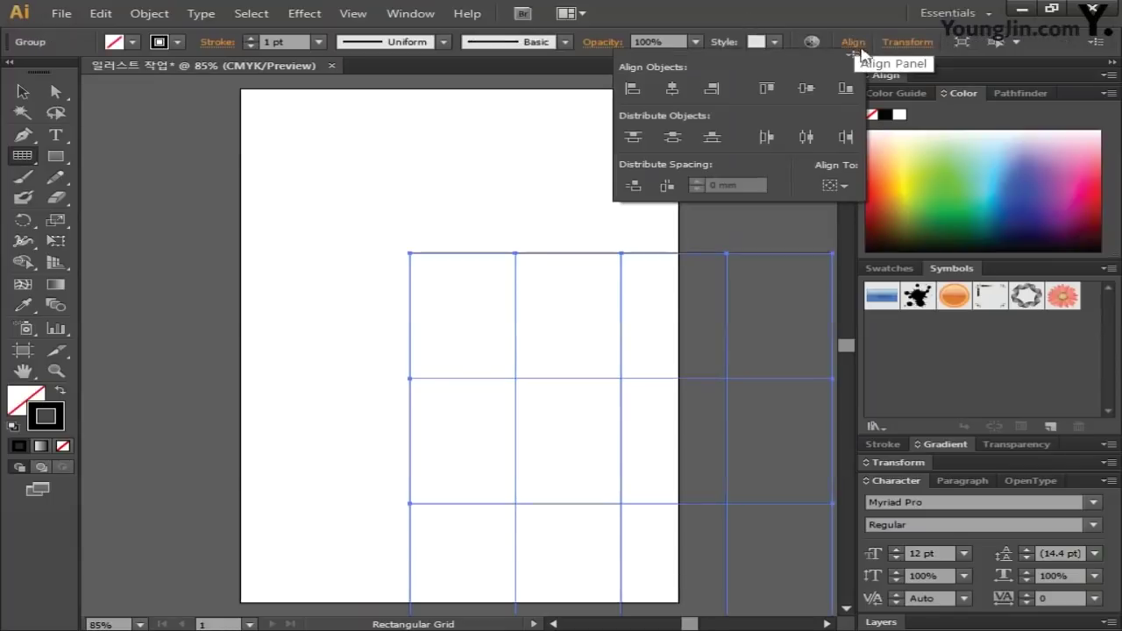
left_click(844, 185)
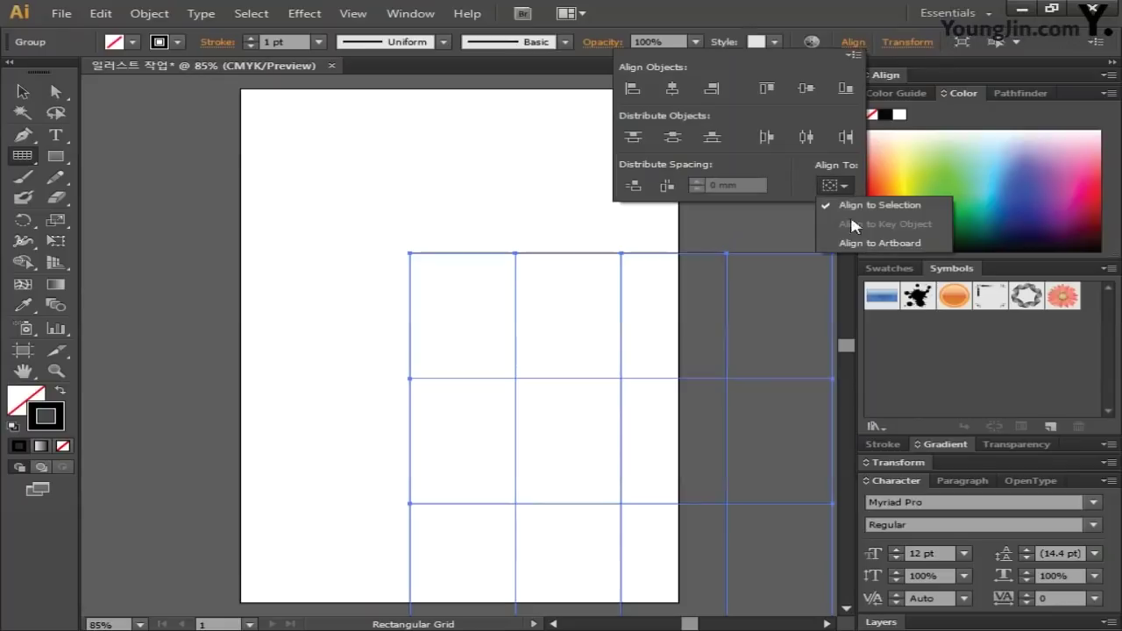
left_click(855, 243)
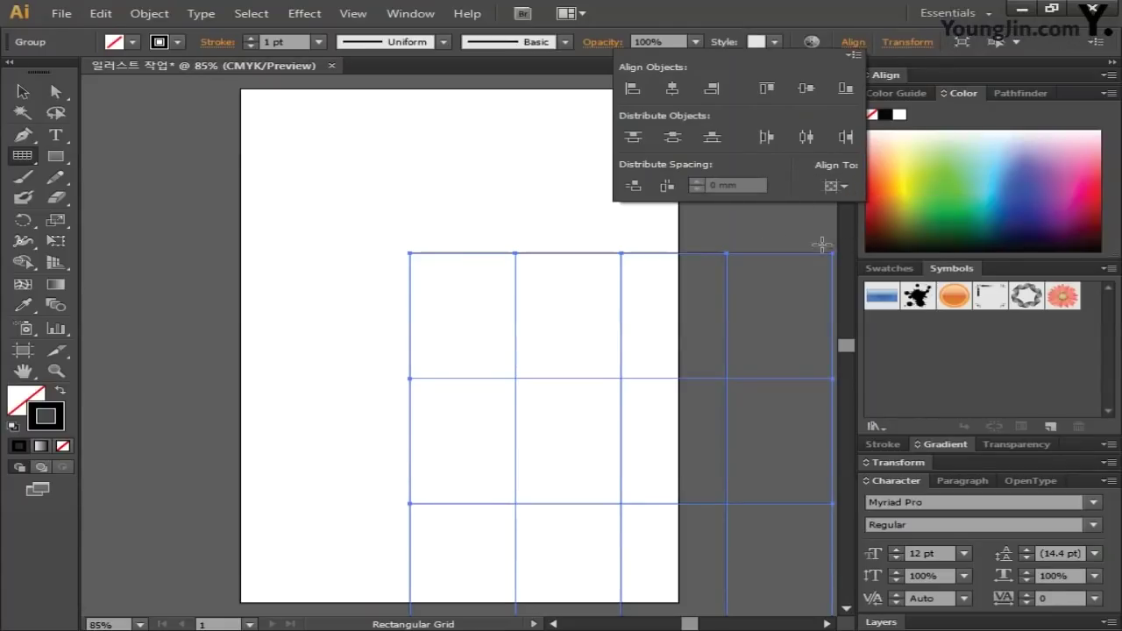
left_click(672, 91)
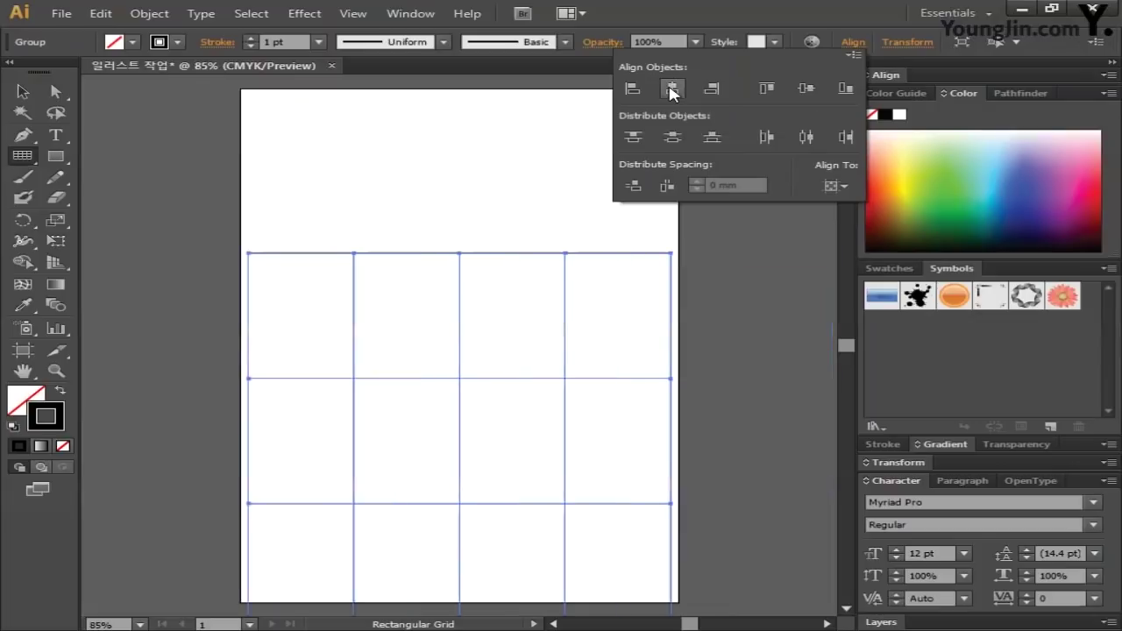
left_click(808, 90)
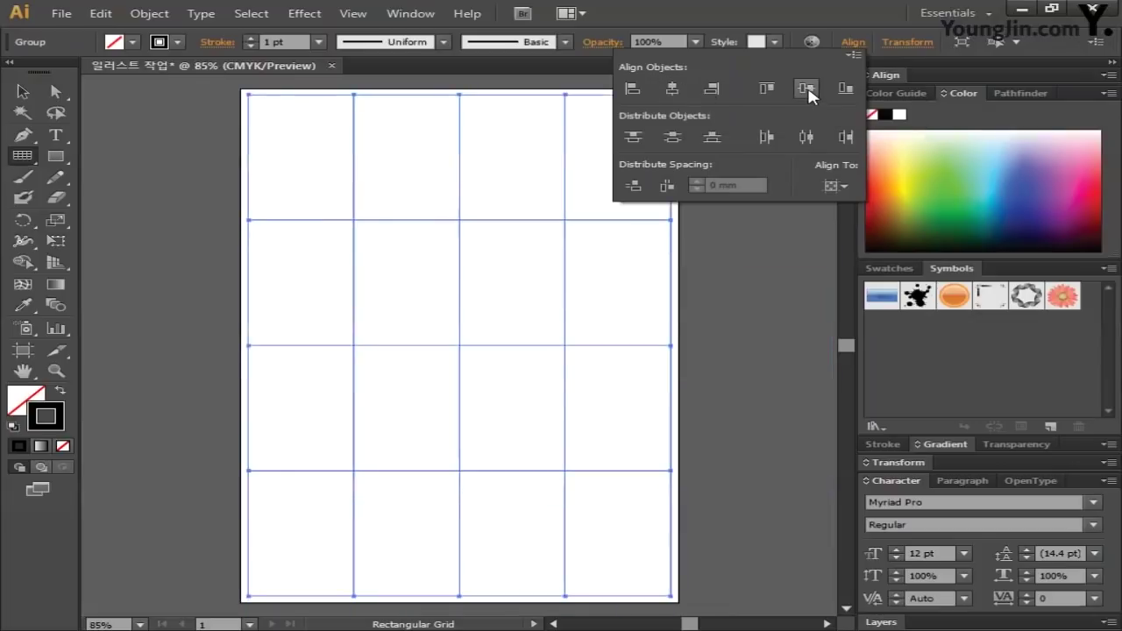
left_click(852, 42)
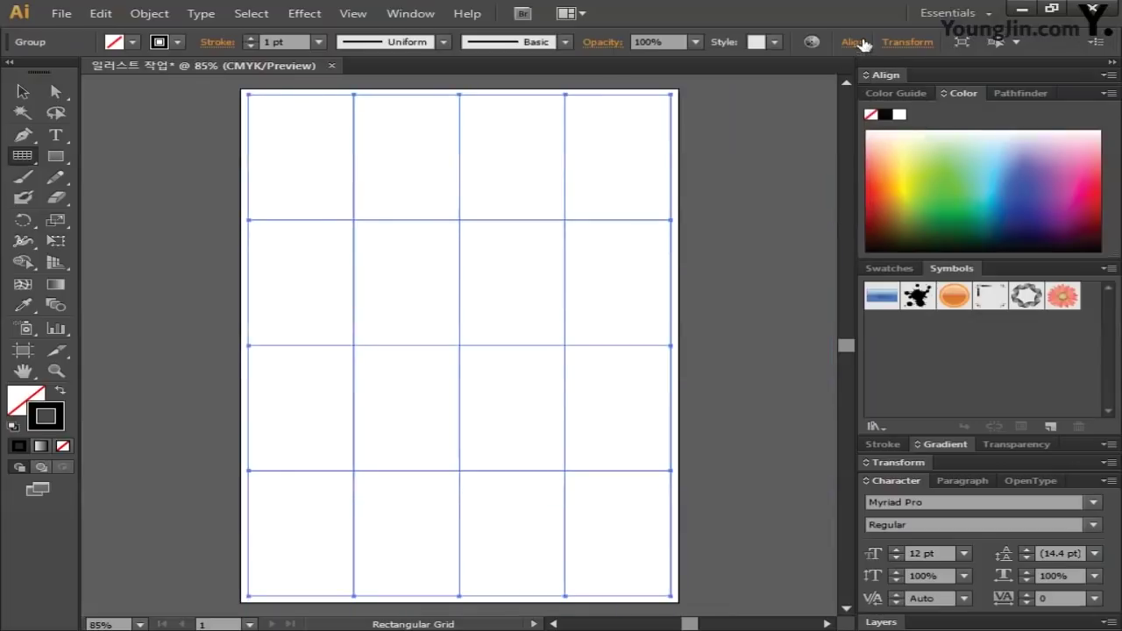
key("ctrl")
left_click(605, 532, "ctrl")
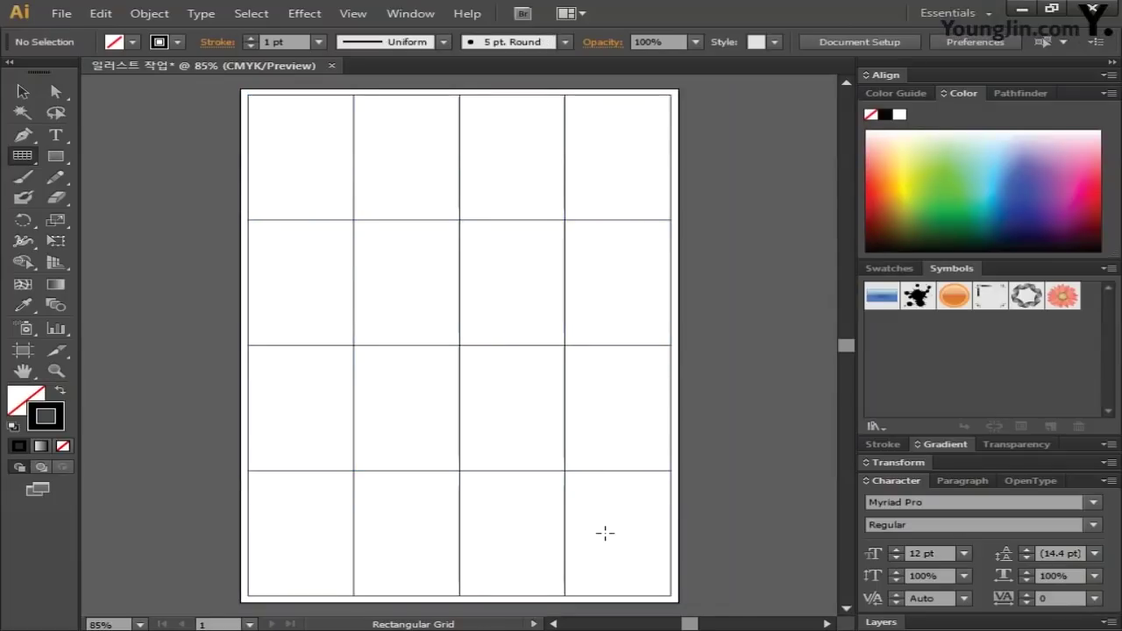
Draw seven parallel line segments running diagonally down to the right through the grid's intersections, from edge to edge of the grid.
left_click(22, 156)
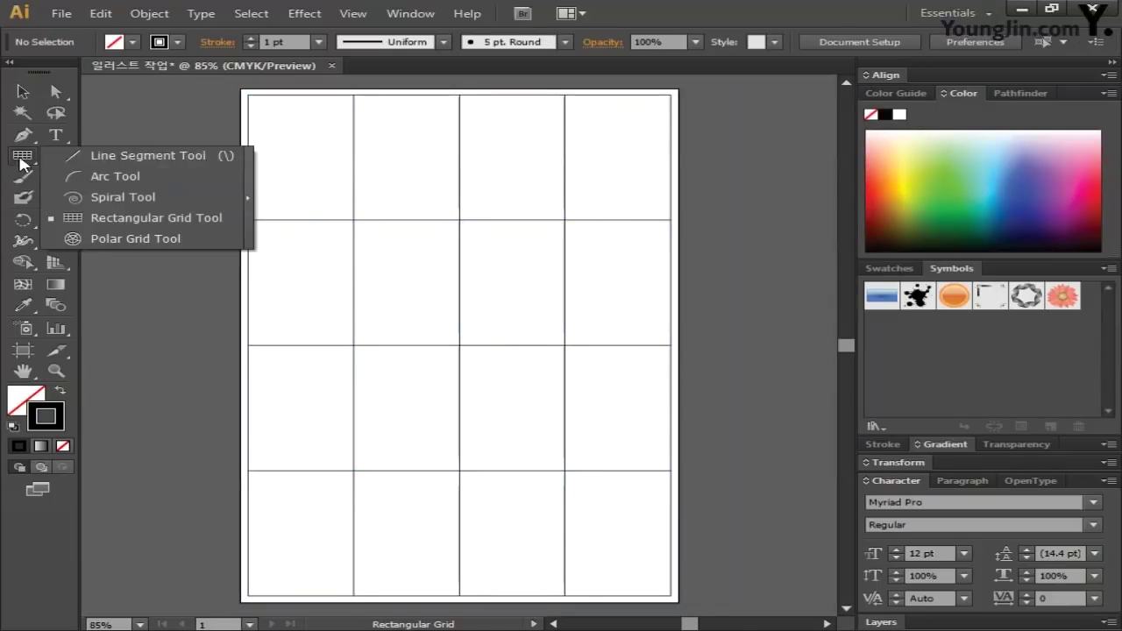
left_click(84, 163)
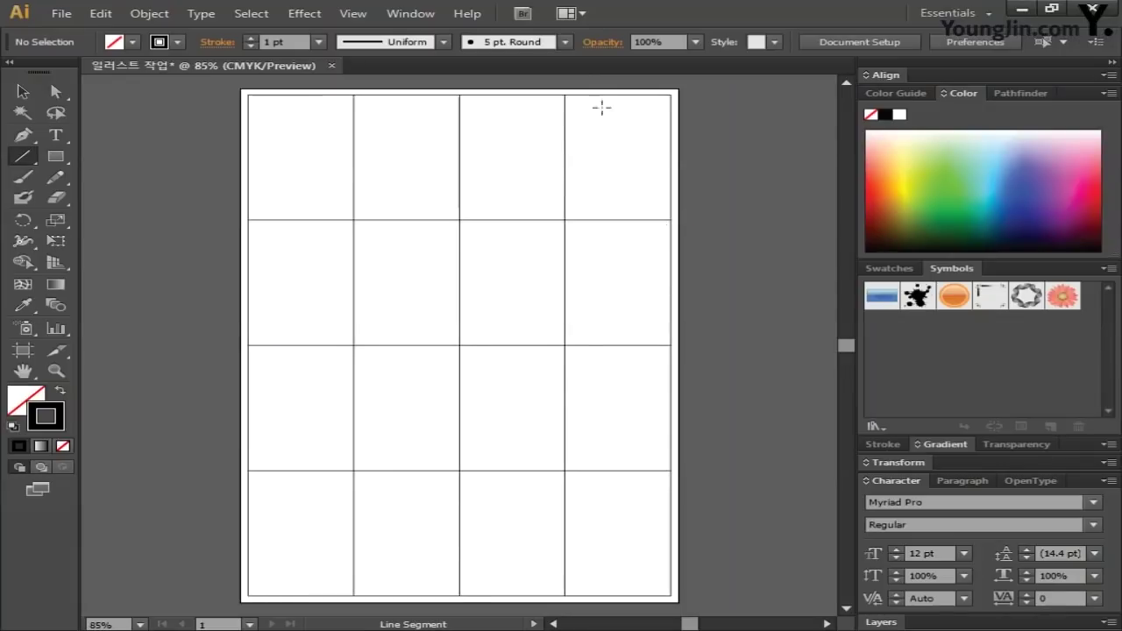
left_click_drag(566, 95, 670, 219)
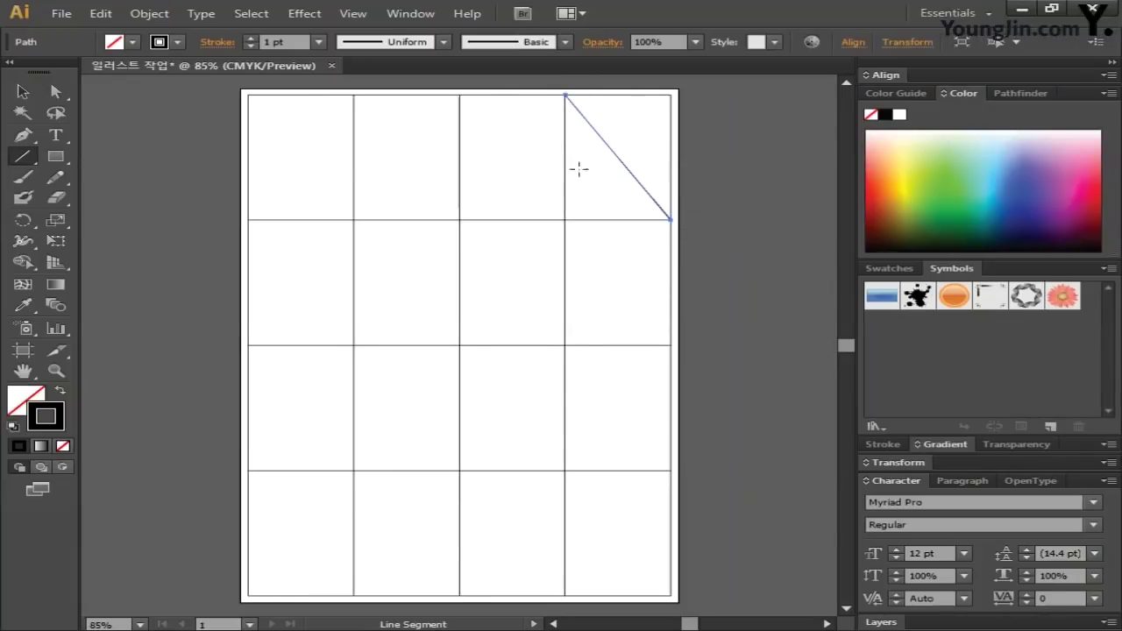
left_click_drag(459, 94, 670, 345)
left_click_drag(354, 95, 670, 471)
left_click_drag(249, 95, 670, 596)
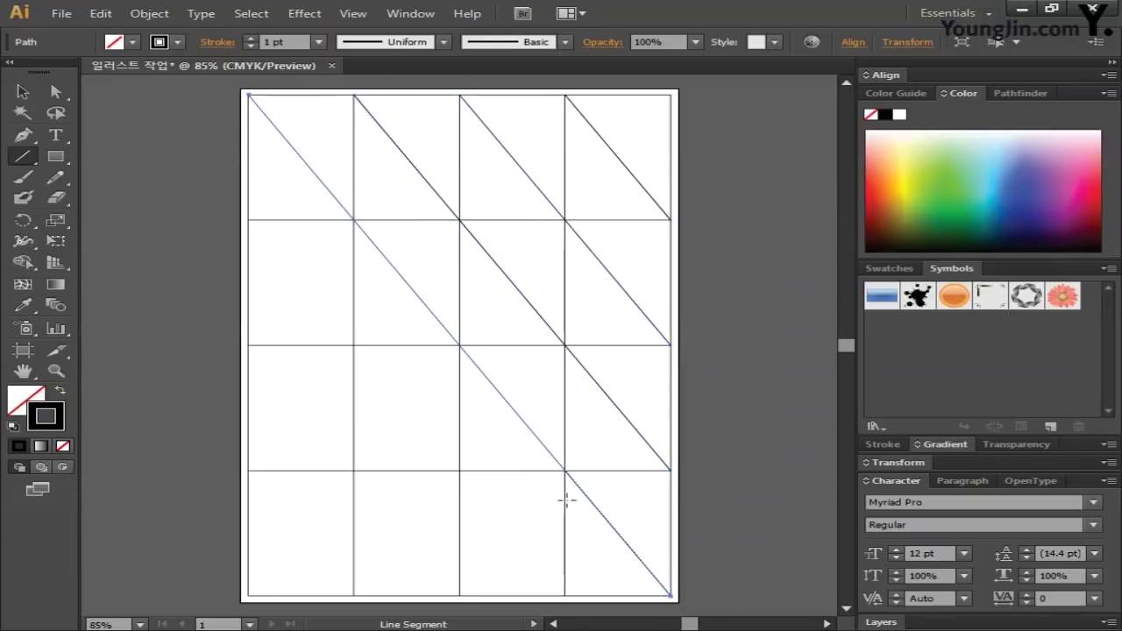
mouse_move(249, 220)
left_mouse_down()
mouse_move(476, 476)
mouse_move(564, 596)
left_mouse_up()
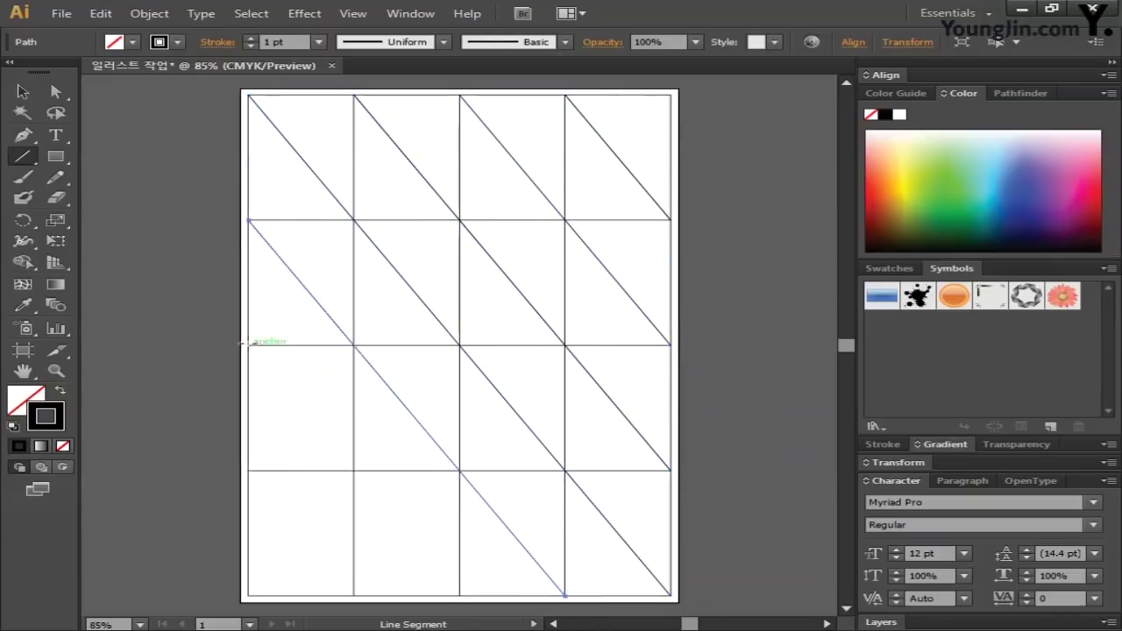
left_click_drag(248, 345, 459, 596)
mouse_move(249, 471)
left_mouse_down()
mouse_move(281, 522)
mouse_move(354, 596)
left_mouse_up()
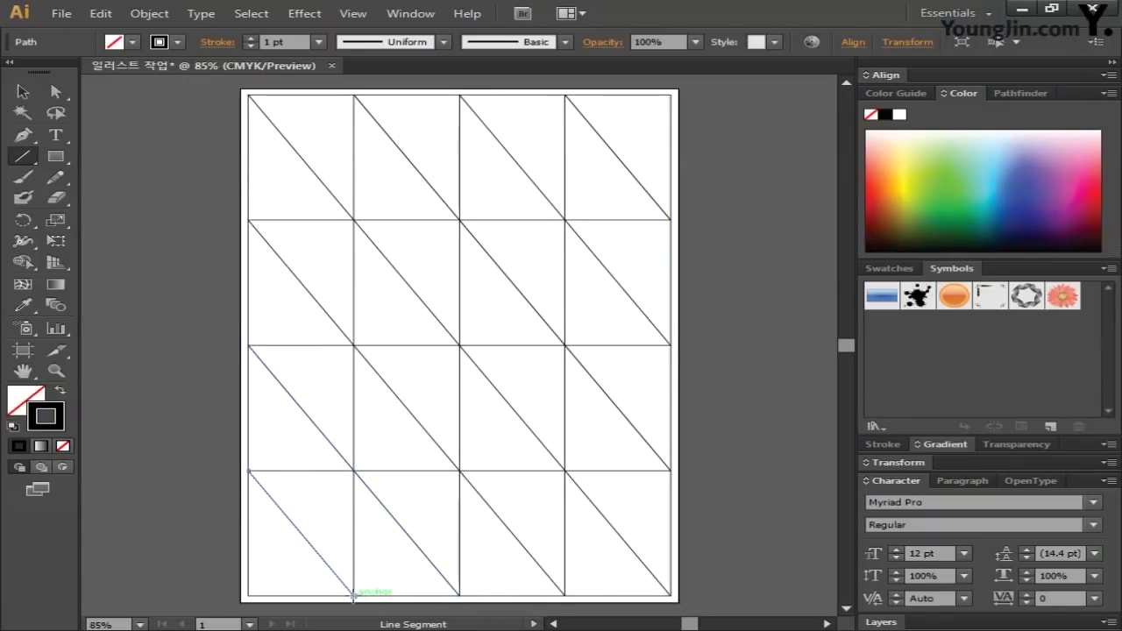
Select all seven diagonal lines and reflect a copy of them across the vertical axis.
key("ctrl+a")
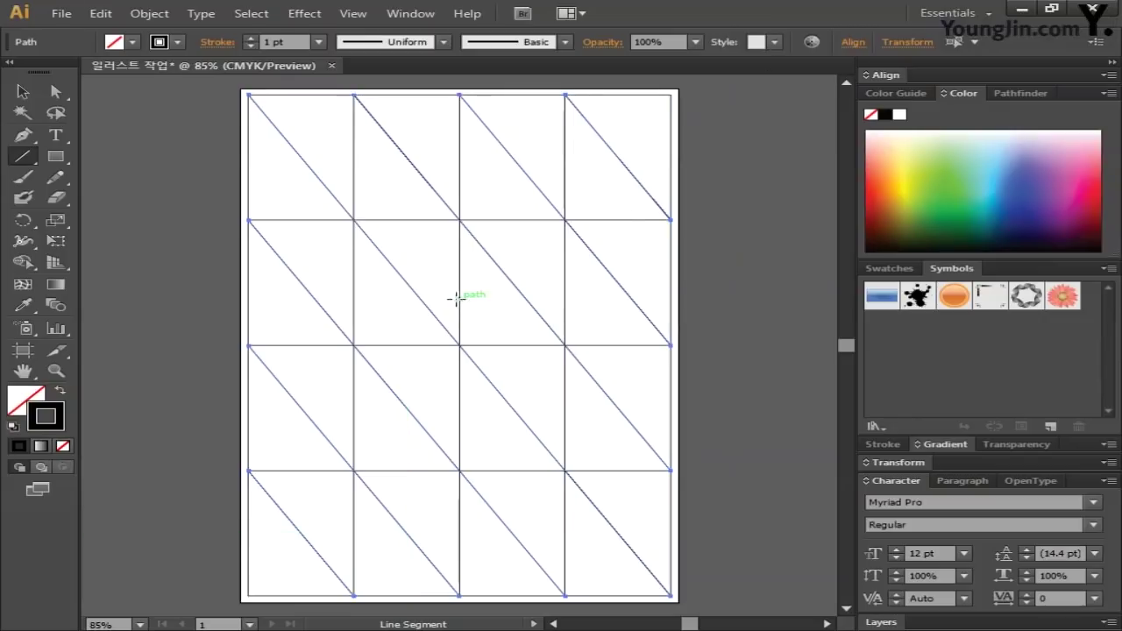
left_click_drag(23, 219, 98, 229)
double_click(26, 221)
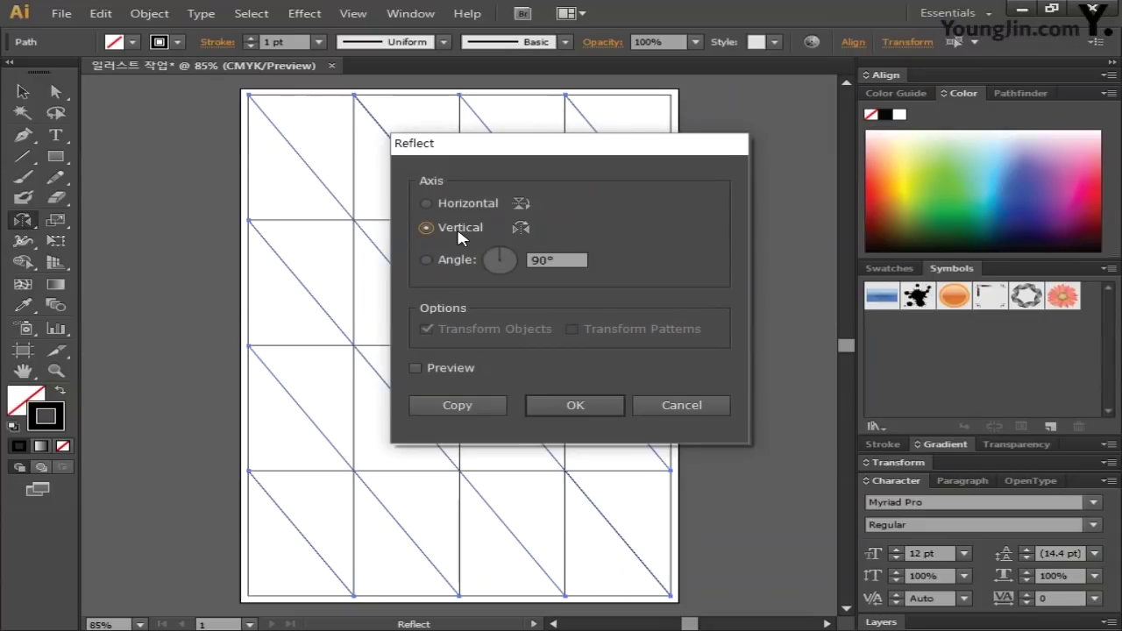
left_click(455, 406)
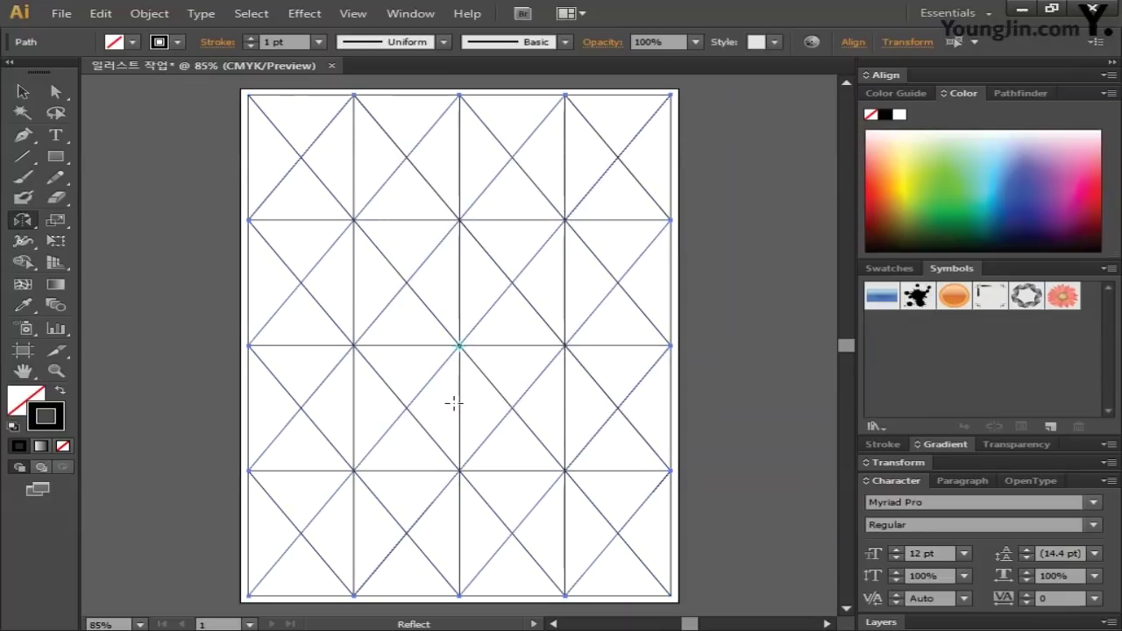
Select the grid together with all the diagonal lines and group them.
key("v")
left_click(415, 405)
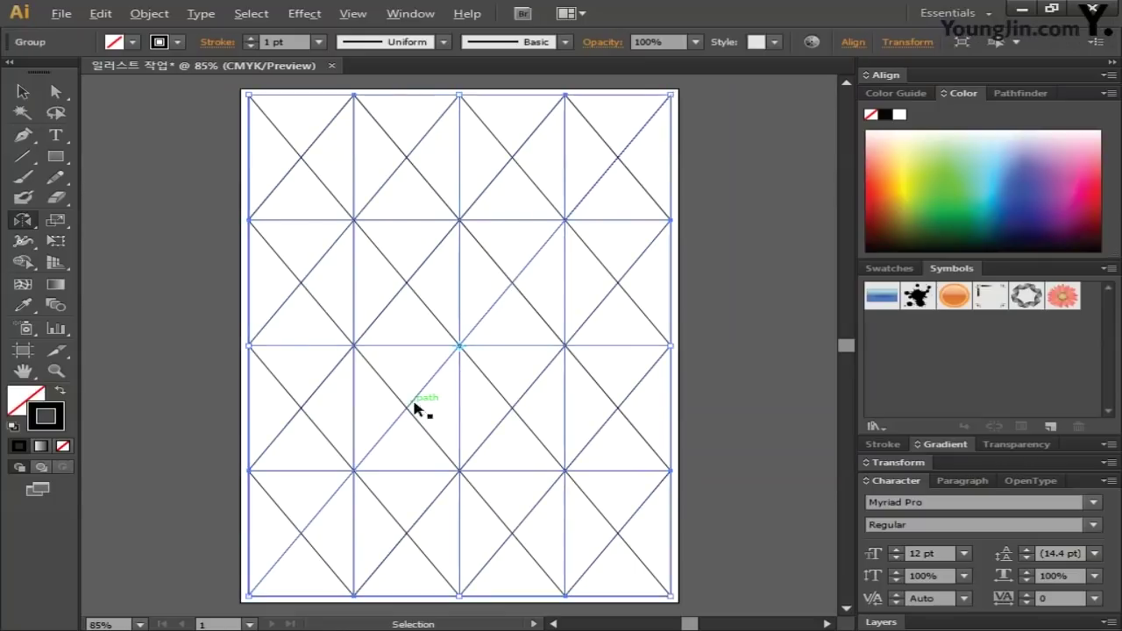
key("o")
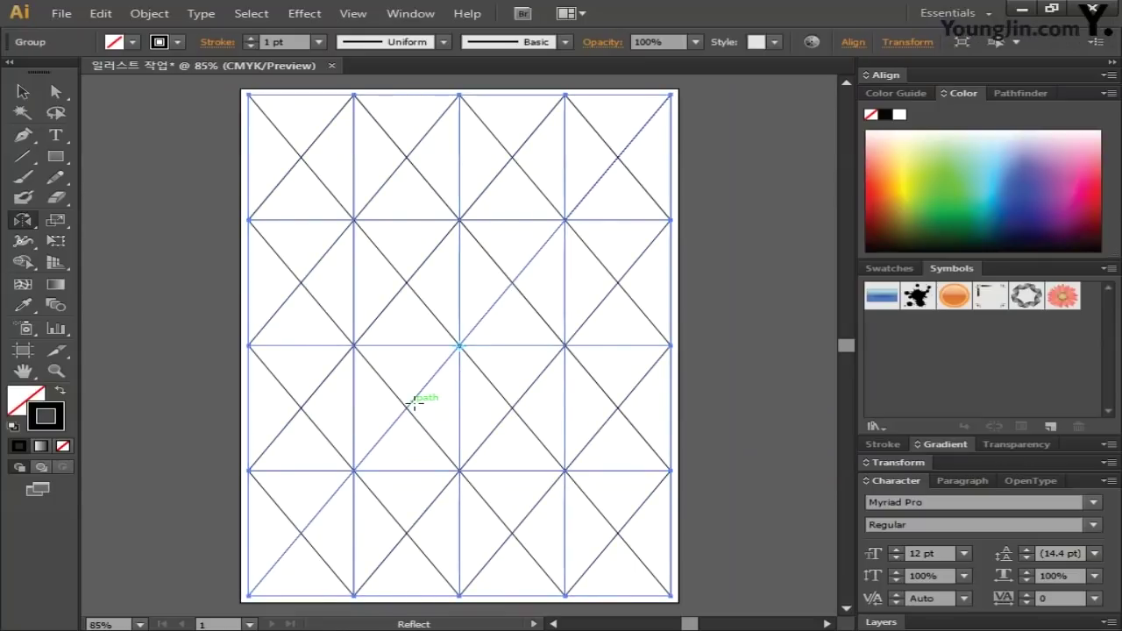
key("ctrl+d")
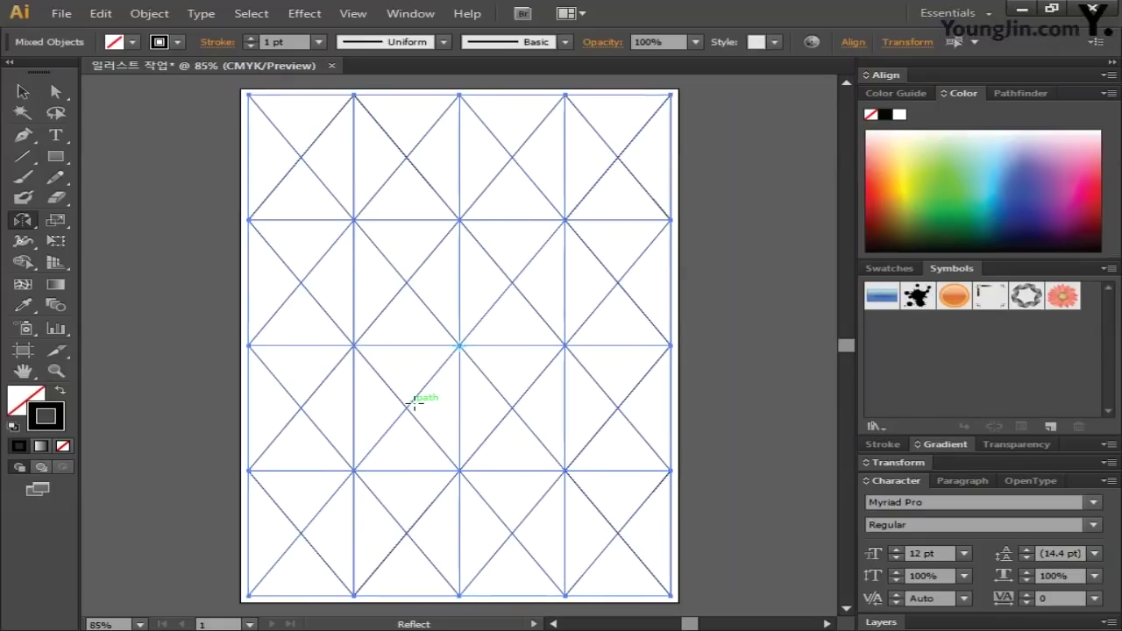
key("ctrl+g")
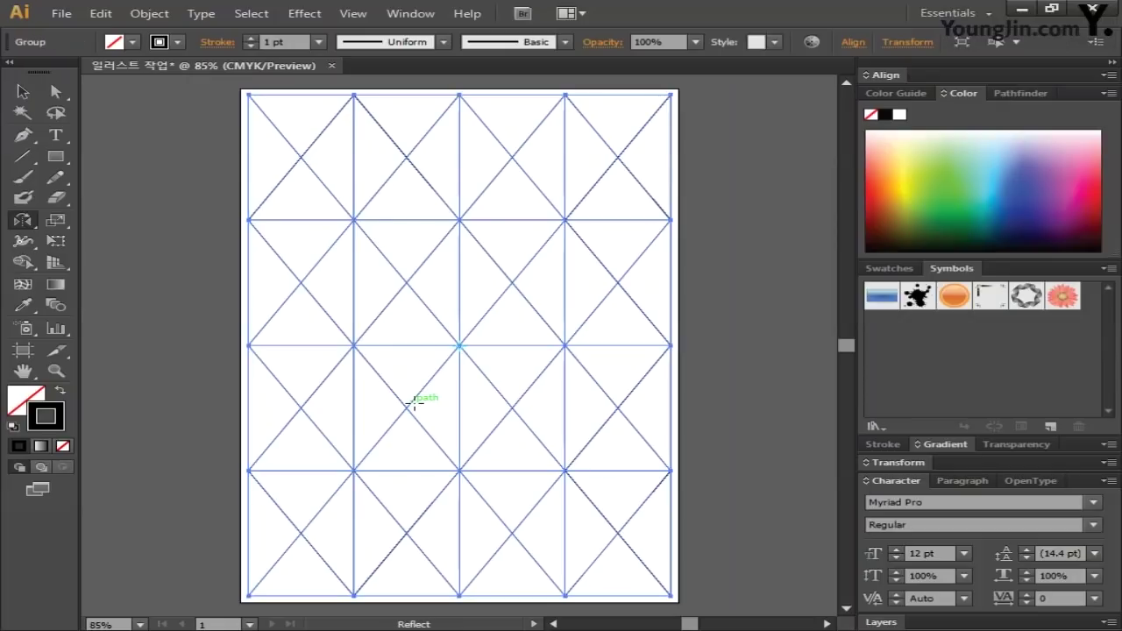
Set the group's stroke colour to the pinkish red F70349.
double_click(54, 420)
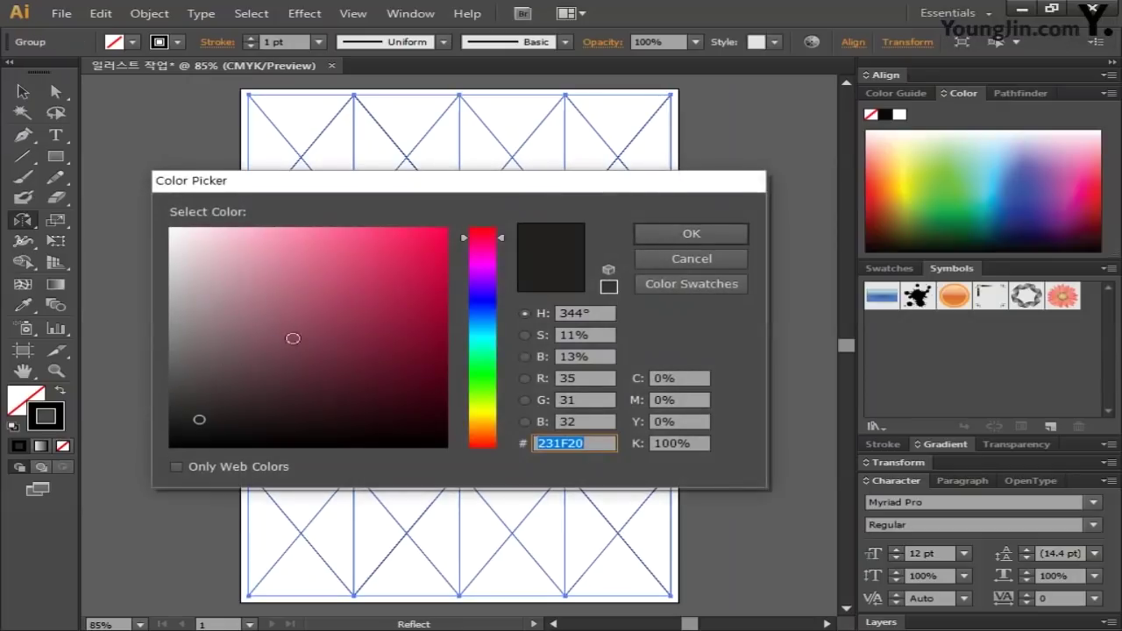
left_click(443, 233)
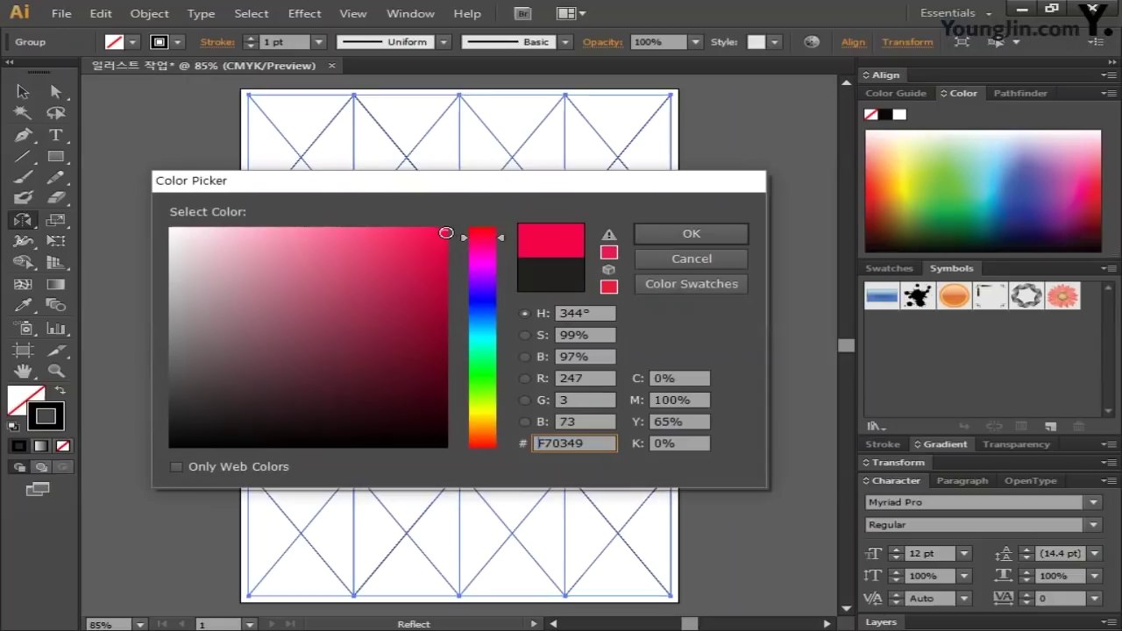
left_click(674, 234)
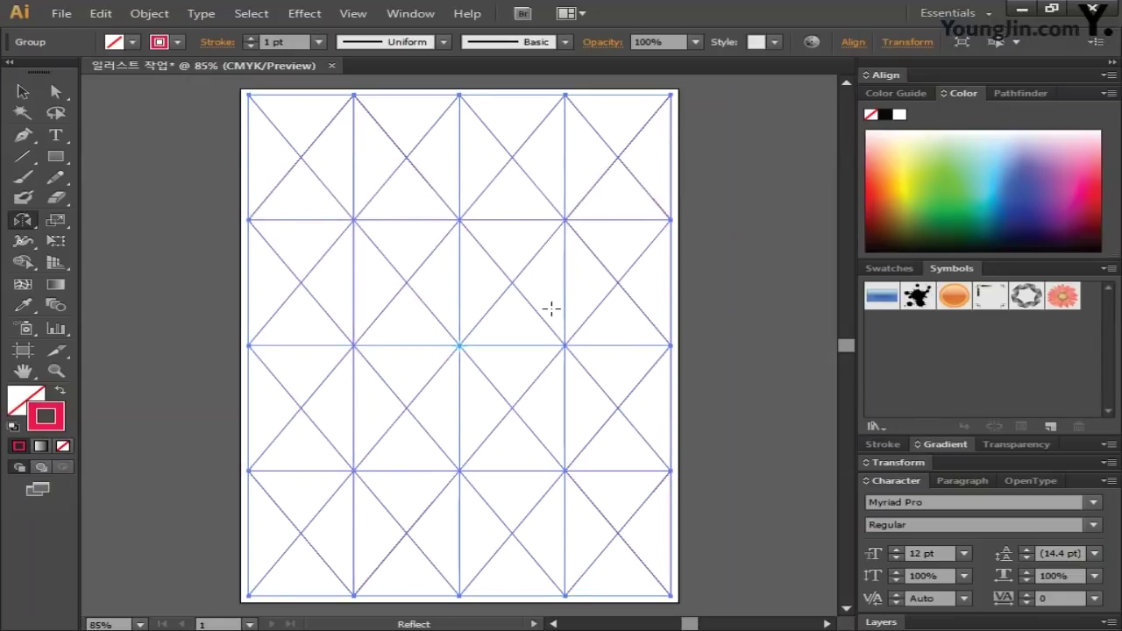
Save the document in Adobe Illustrator format as 일러스트 작업, with version Illustrator CS6 and the default save options.
left_click(60, 13)
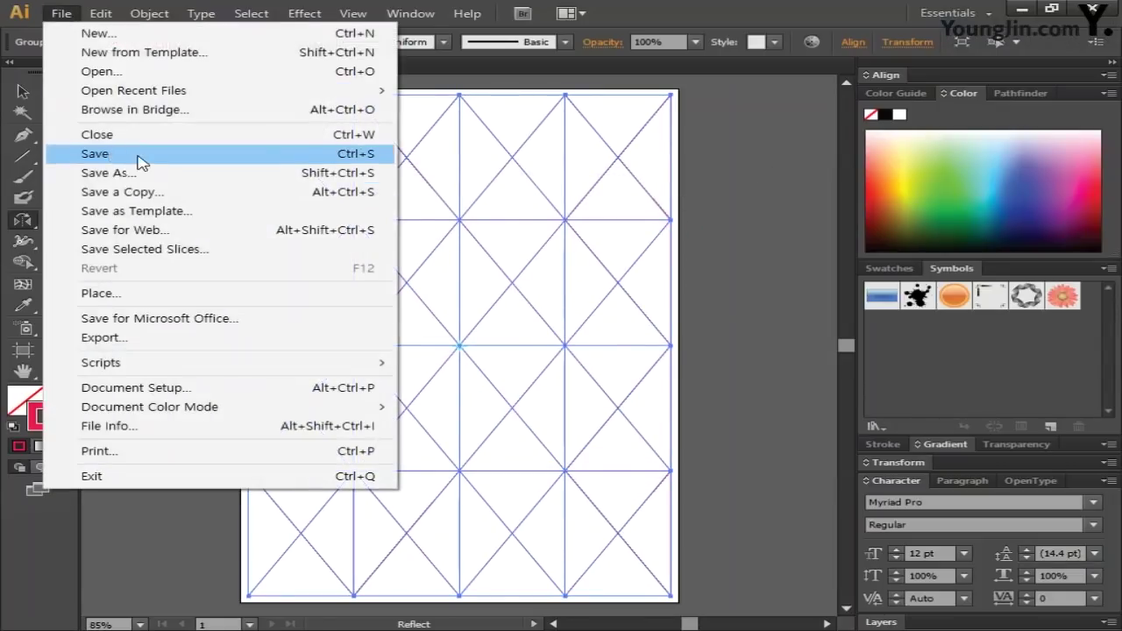
left_click(140, 162)
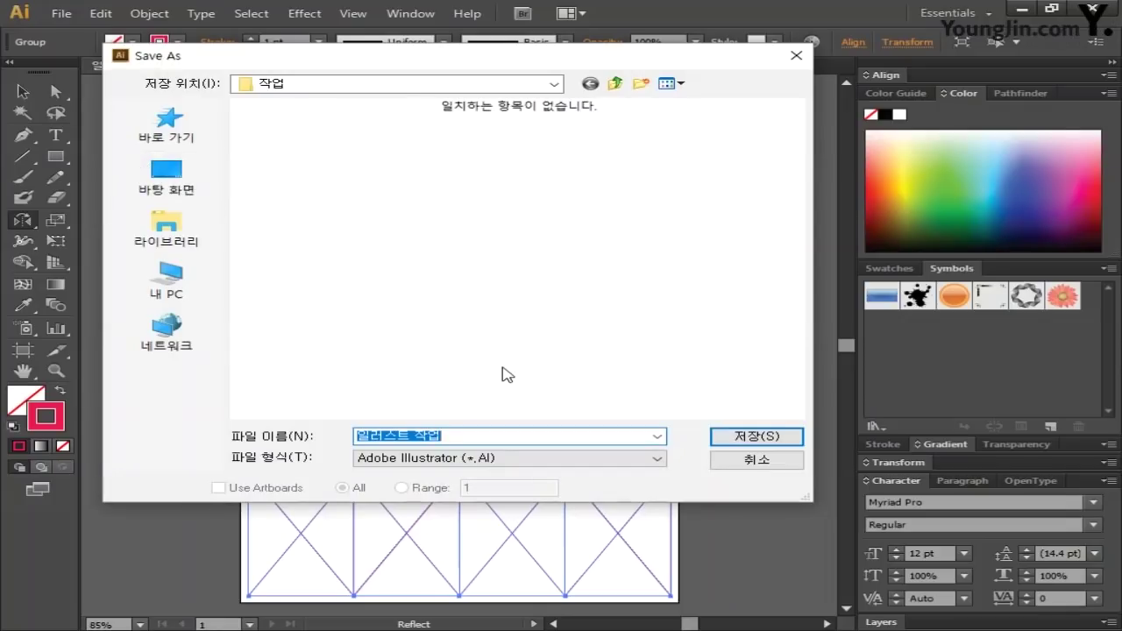
left_click(761, 437)
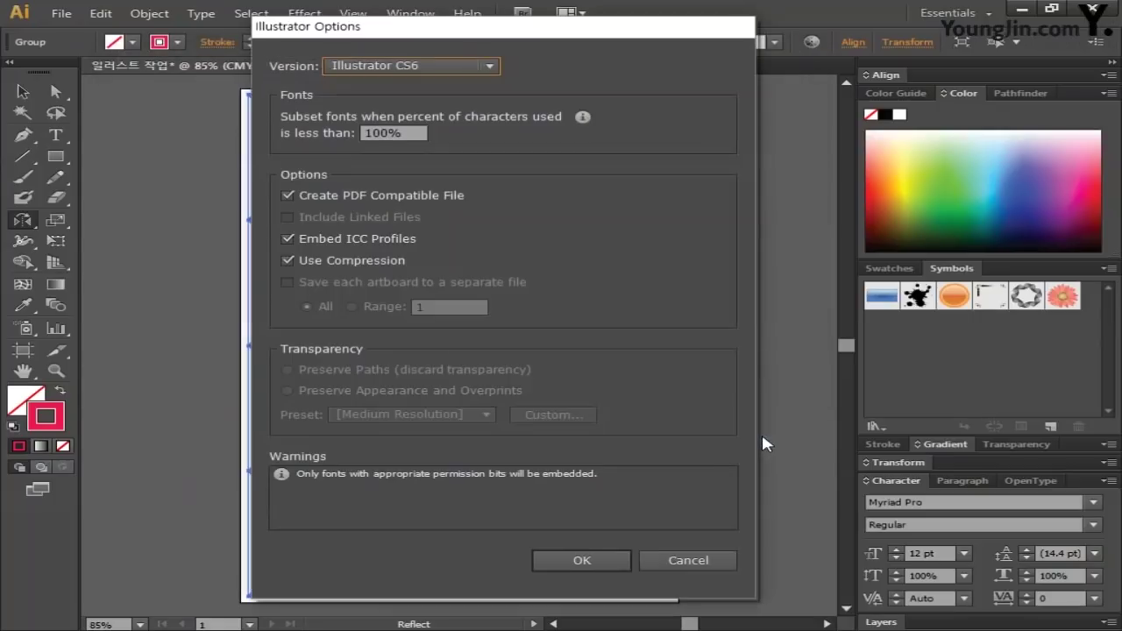
left_click(585, 561)
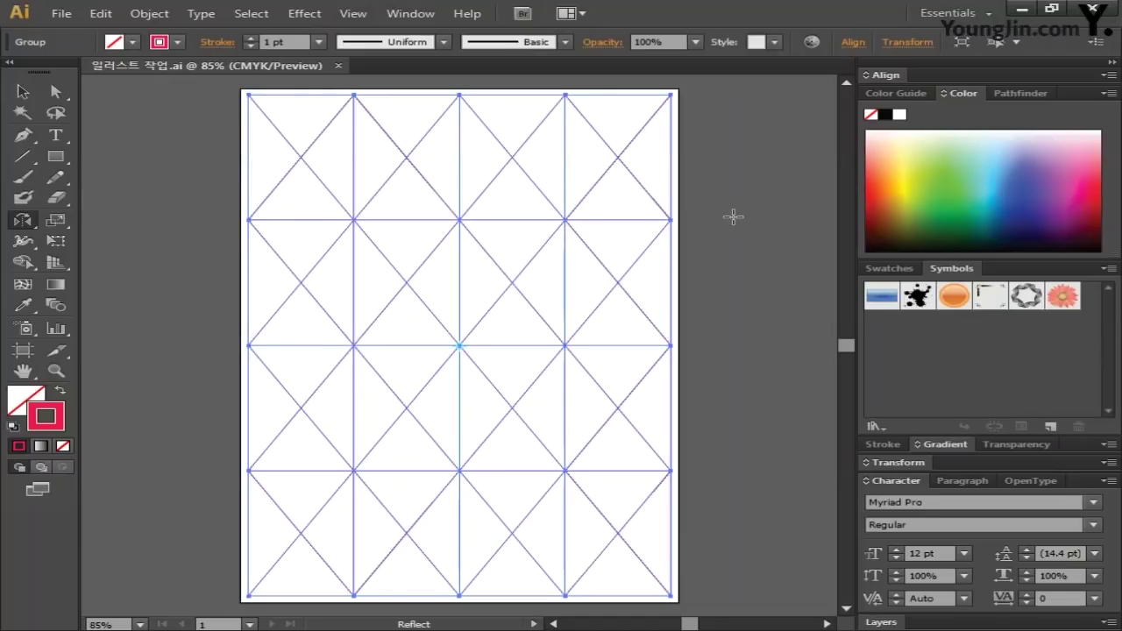
Turn on Overprint Preview for the document and deselect the grid group.
left_click(357, 15)
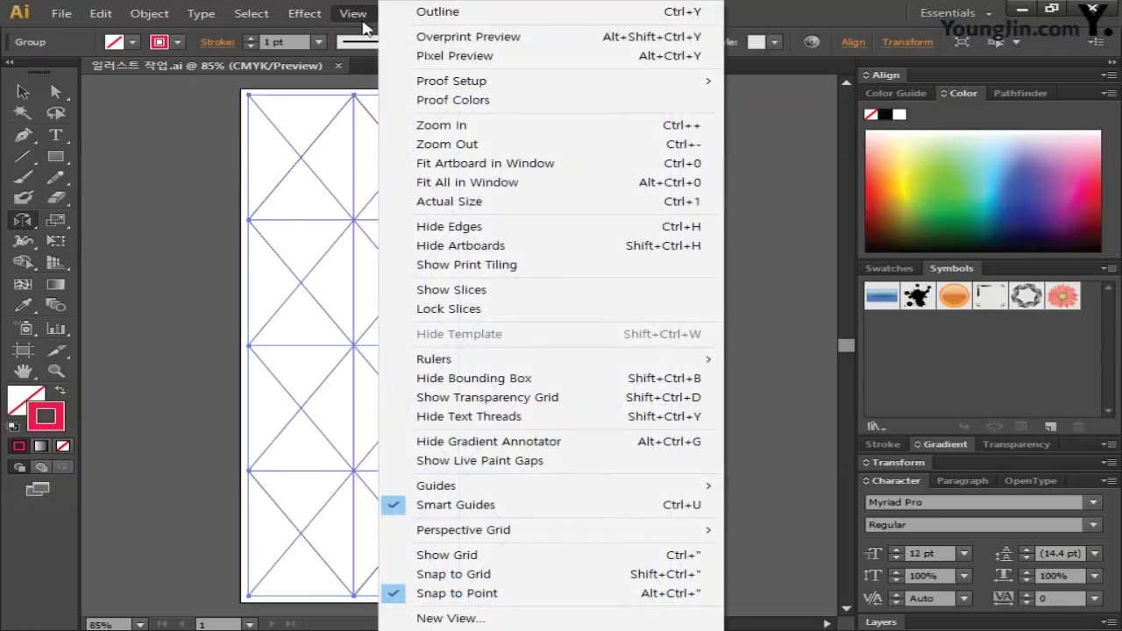
left_click(440, 40)
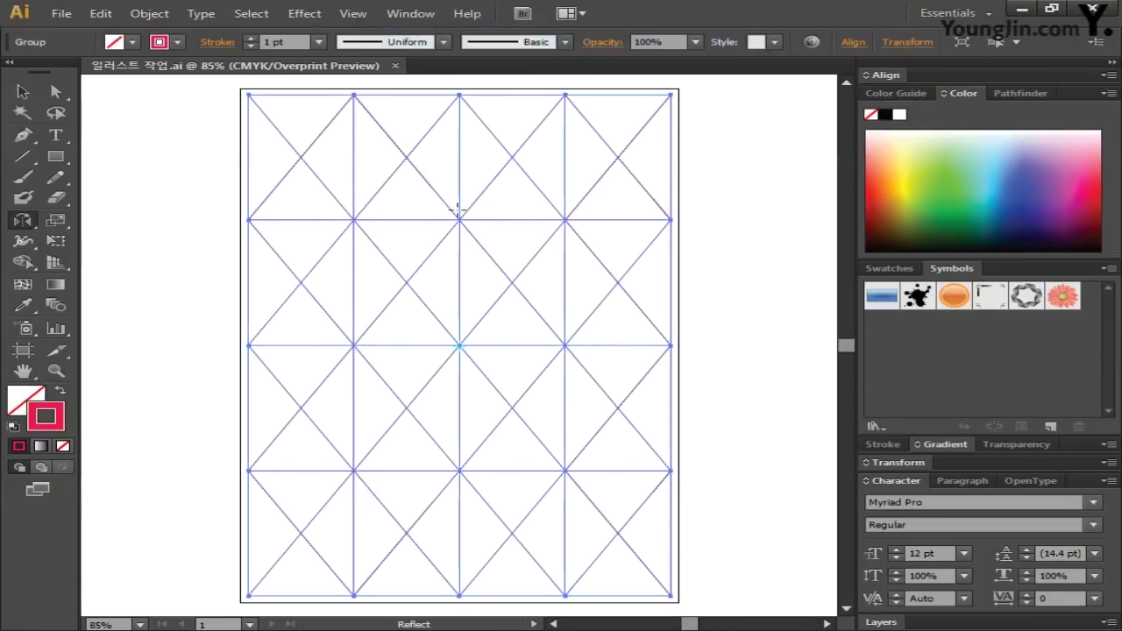
key("ctrl+shift+a")
Create a 100 x 100 mm circle in the empty canvas area beside the artboard and shift it slightly up and left.
key("h")
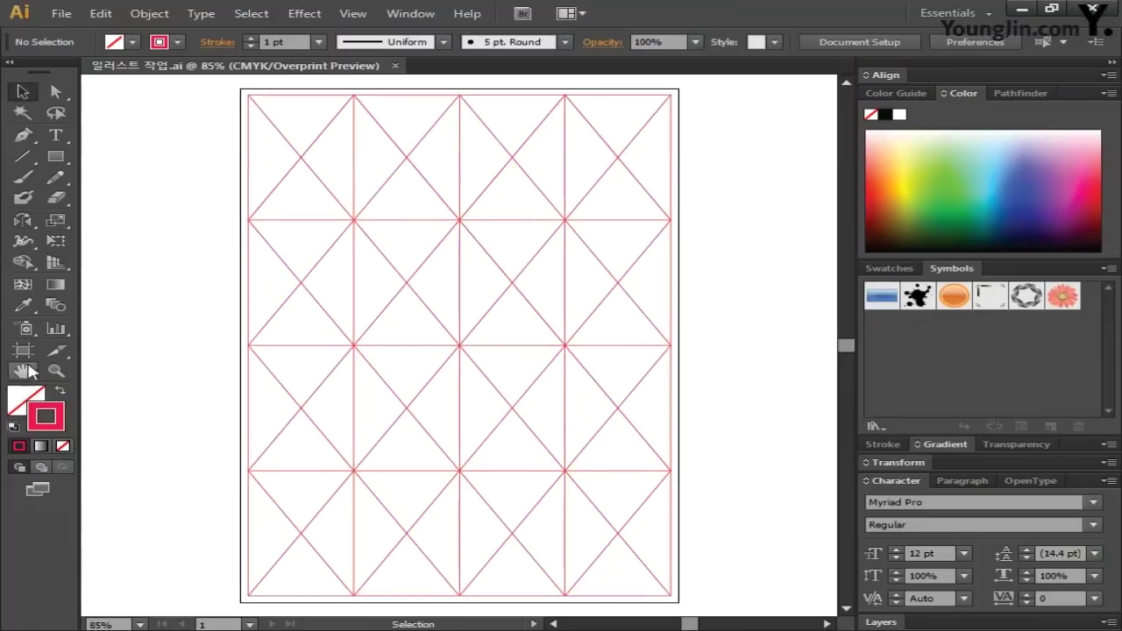
left_click_drag(125, 345, 743, 333)
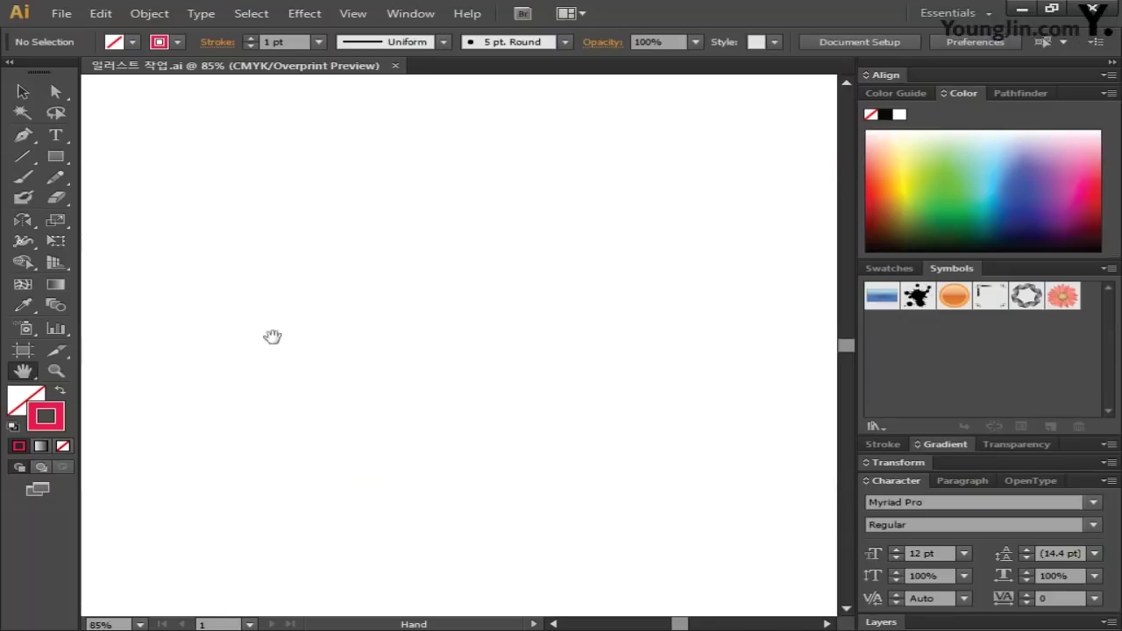
left_click(21, 92)
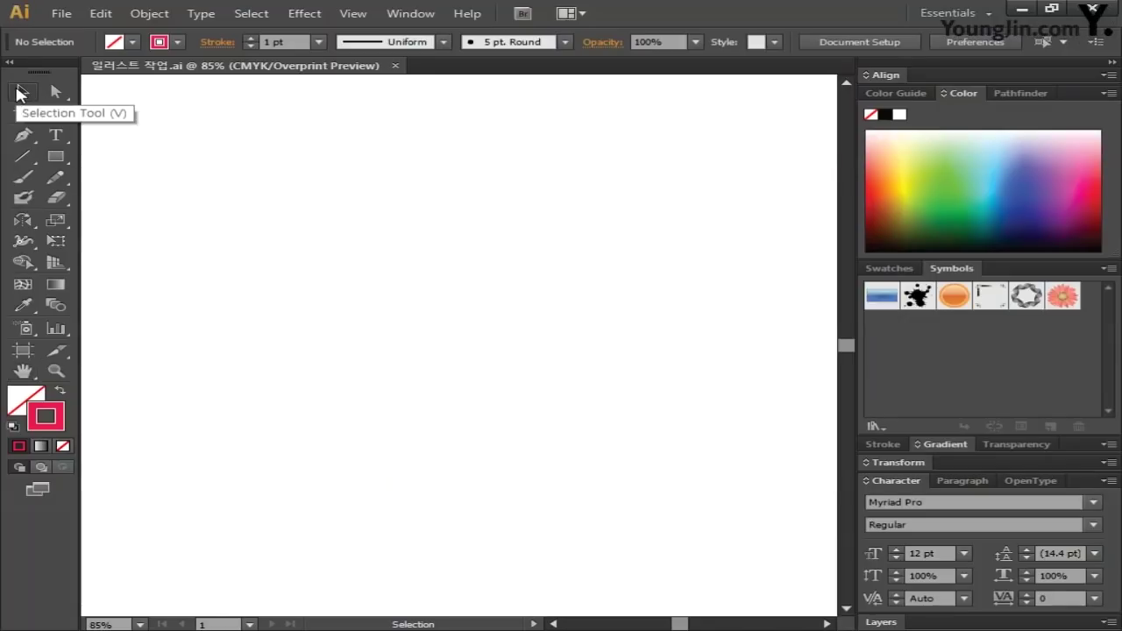
key("l")
left_click(65, 162)
left_click(157, 197)
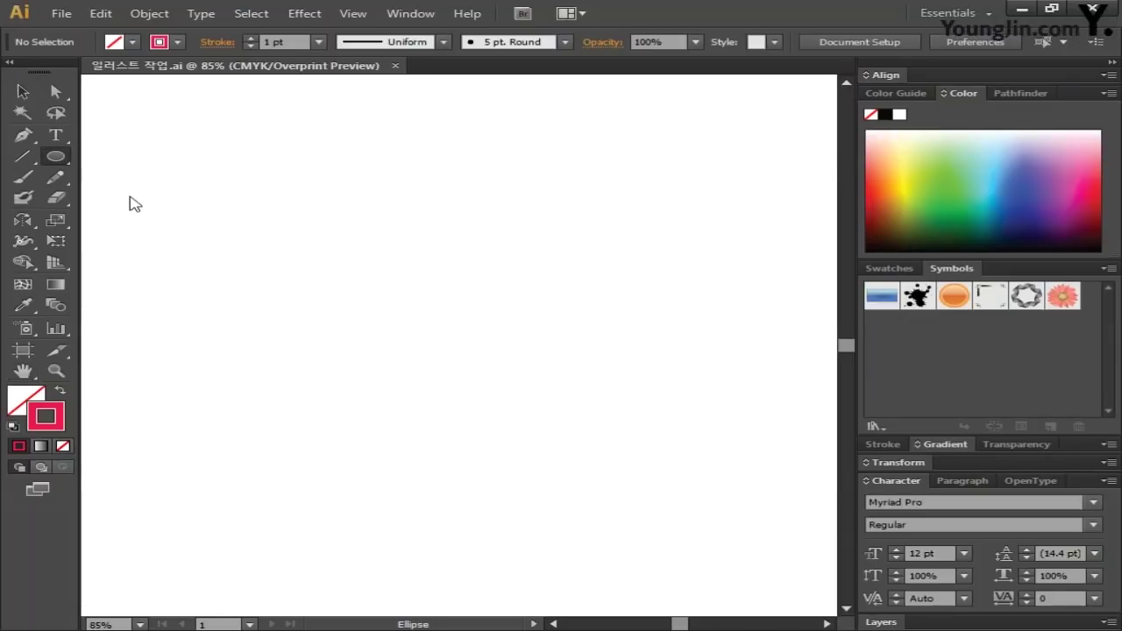
left_click(371, 237)
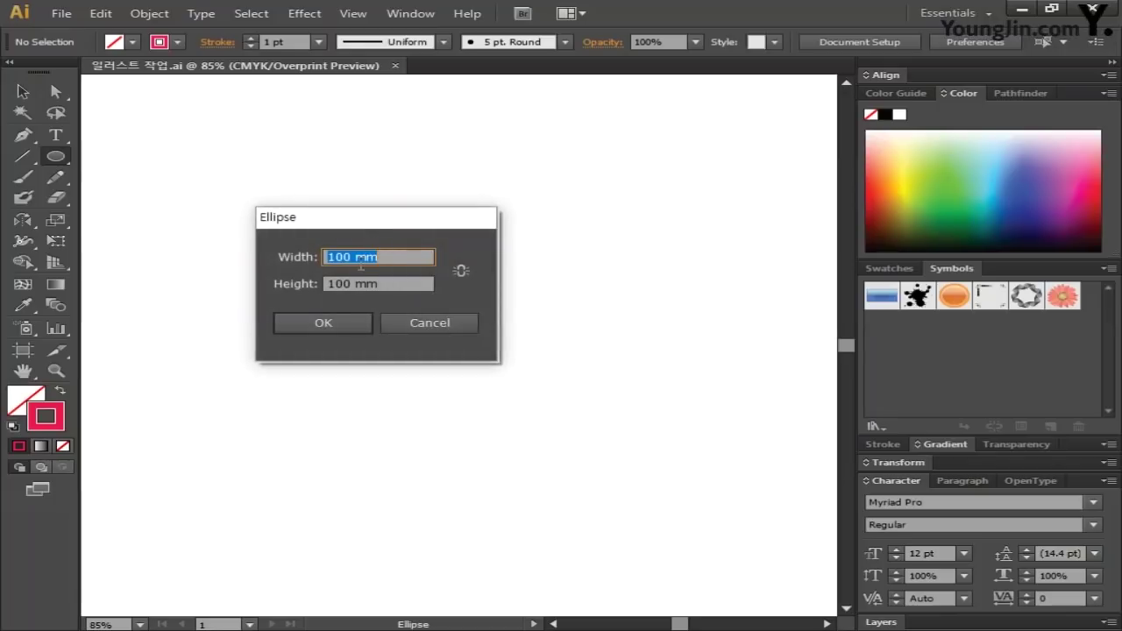
type("100")
left_click(366, 283)
type("100")
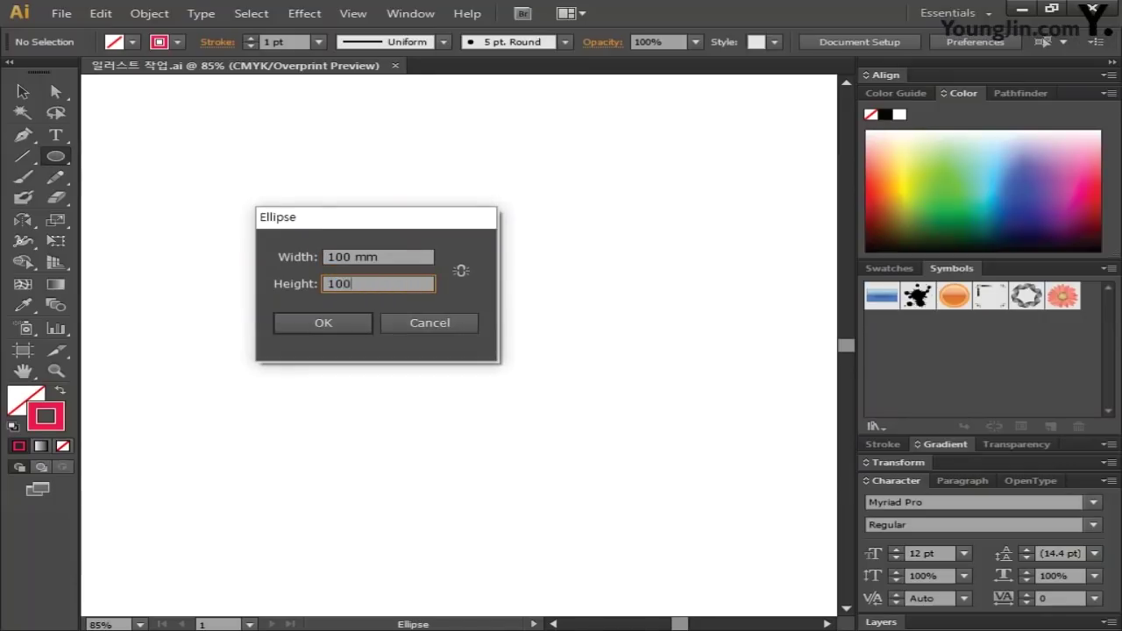
left_click(335, 317)
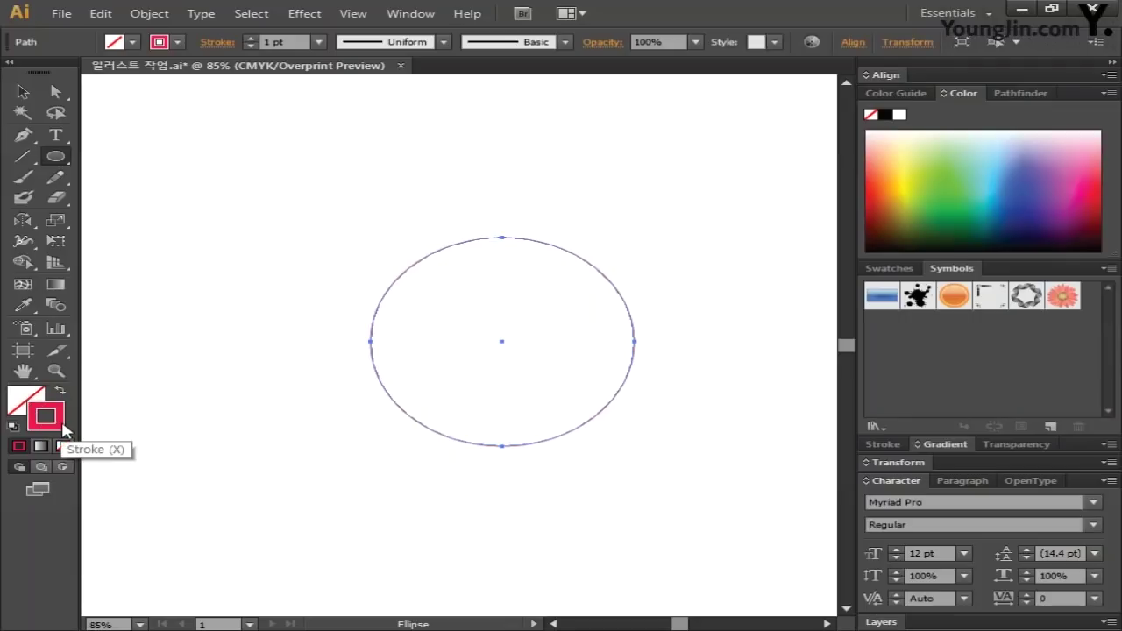
left_click(22, 91)
left_click_drag(398, 272, 355, 255)
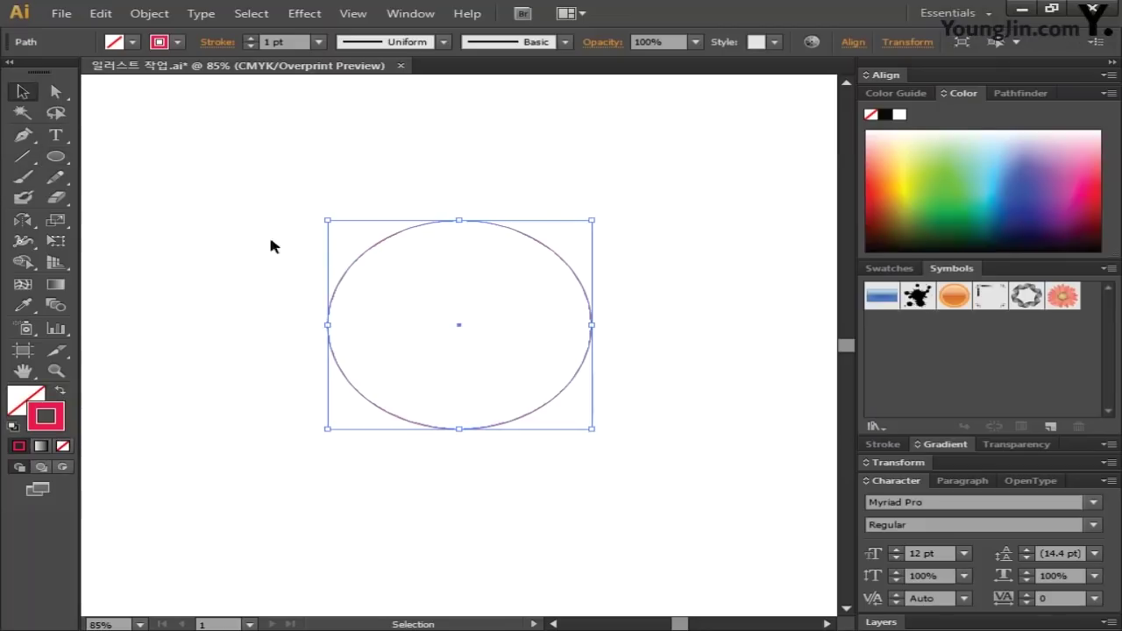
Make a concentric copy of the circle scaled uniformly to 64%, and deselect it.
double_click(55, 221)
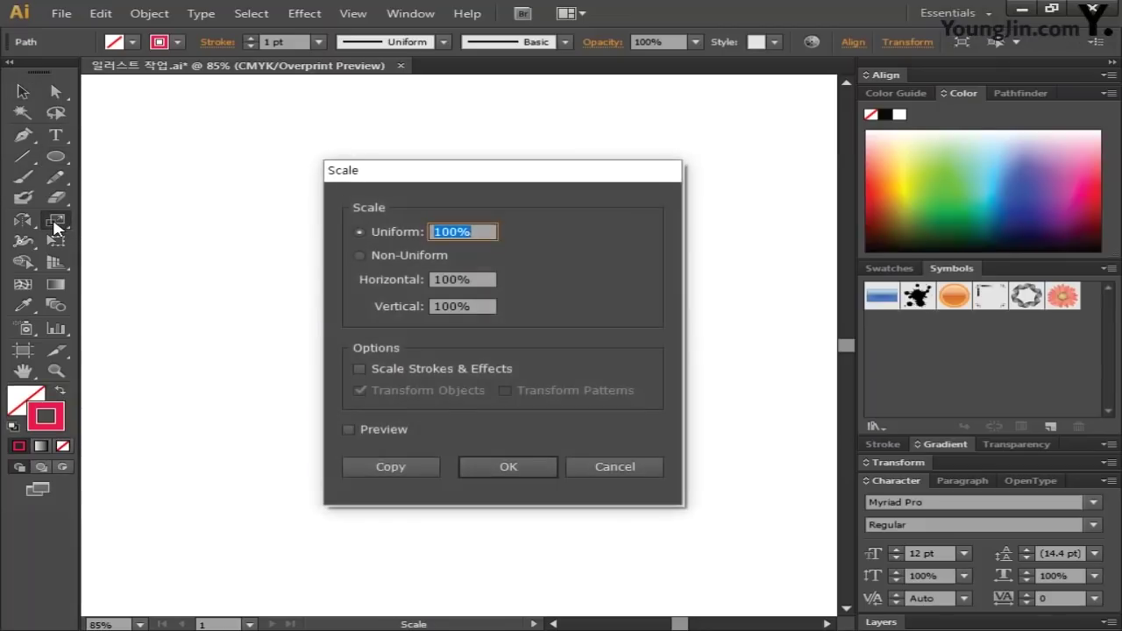
left_click_drag(534, 175, 454, 149)
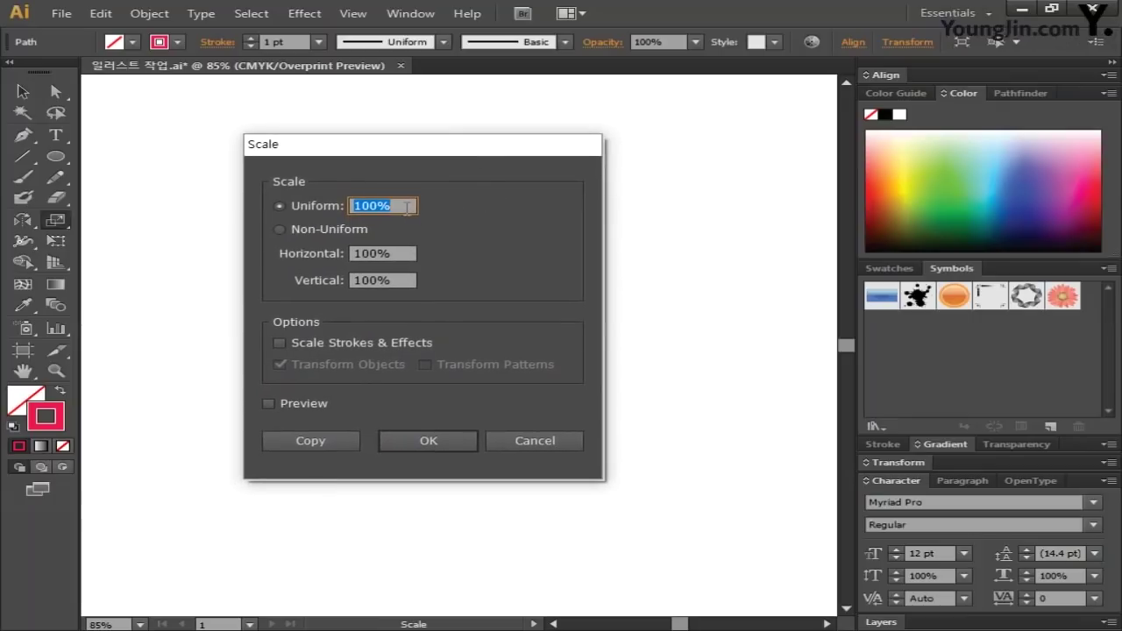
type("64")
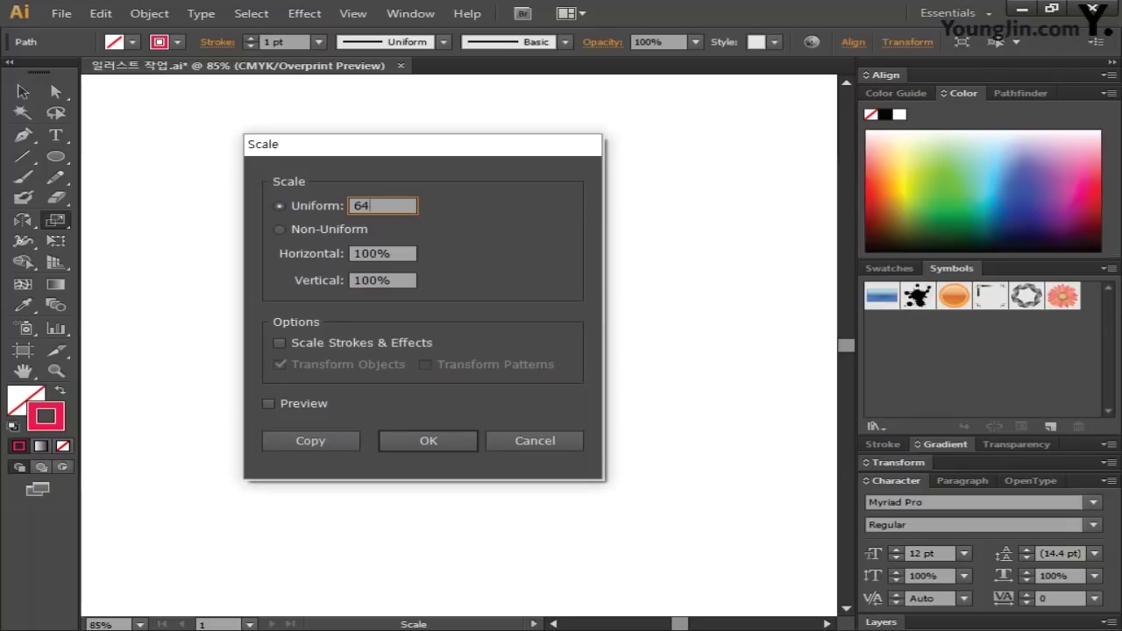
left_click(314, 443)
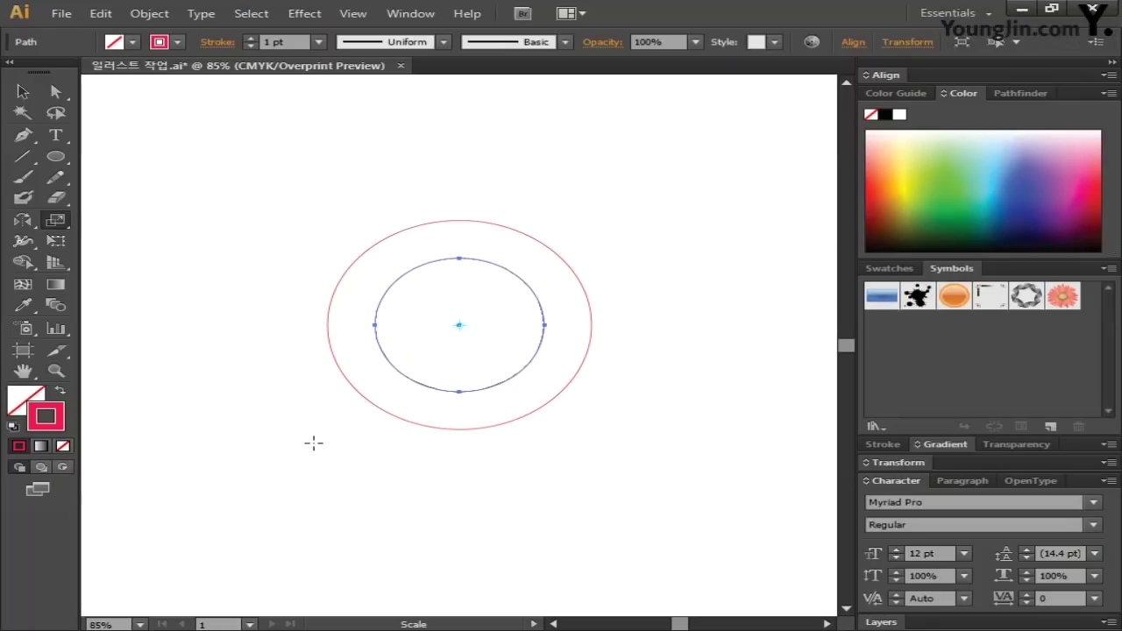
key("v")
left_click(314, 442)
Set the blend options to Specified Steps spacing with 4 steps.
left_click(149, 14)
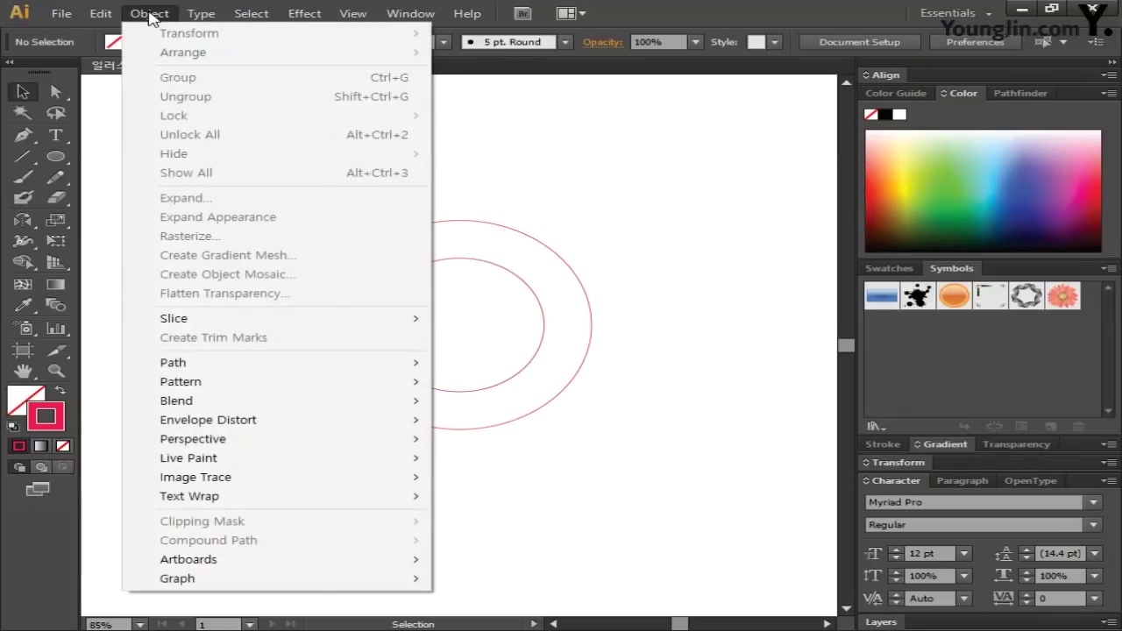
mouse_move(220, 404)
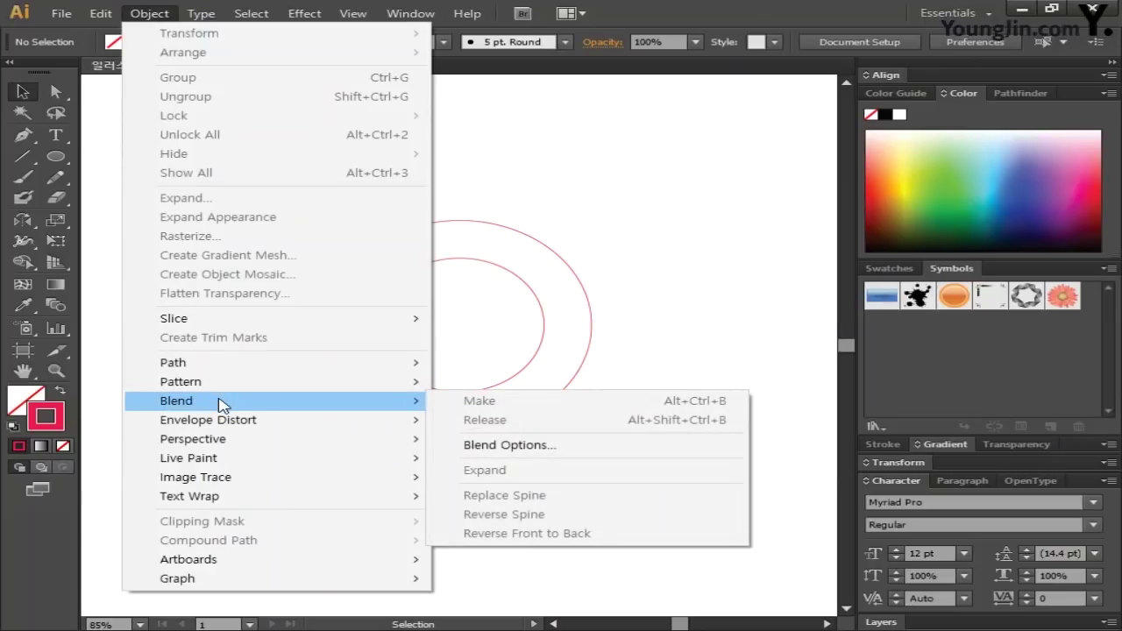
left_click(497, 445)
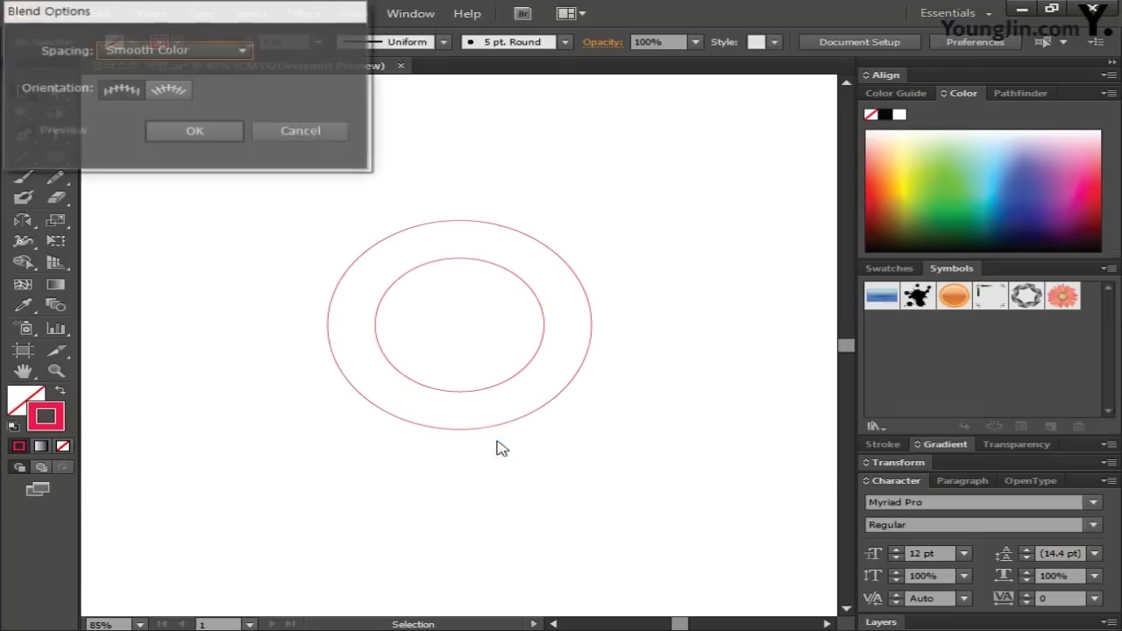
left_click_drag(225, 15, 430, 209)
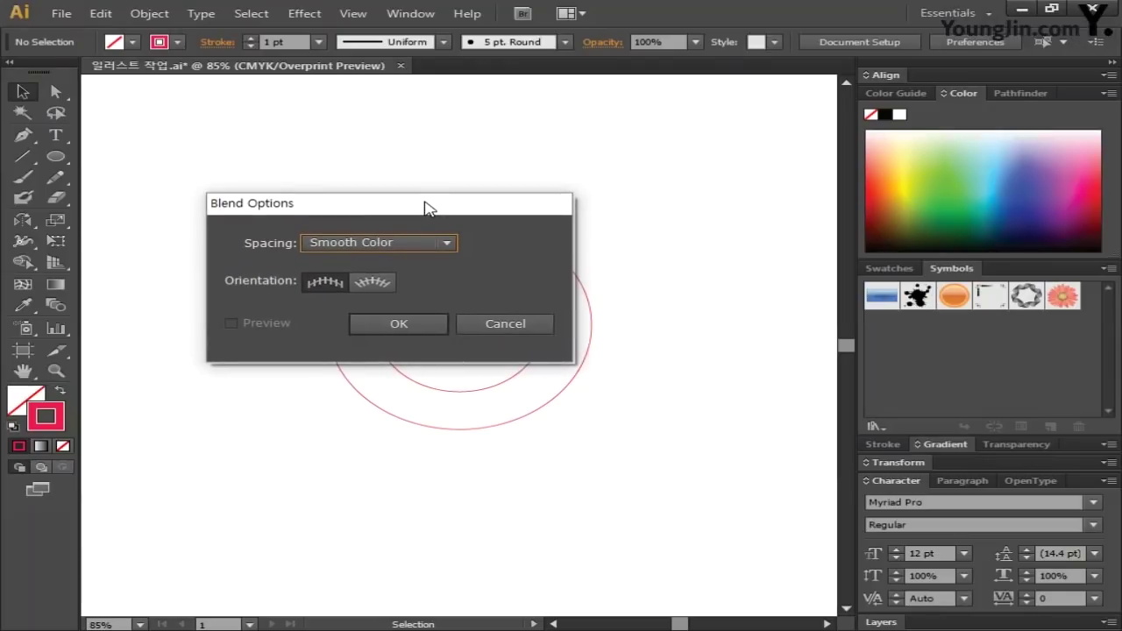
left_click(446, 242)
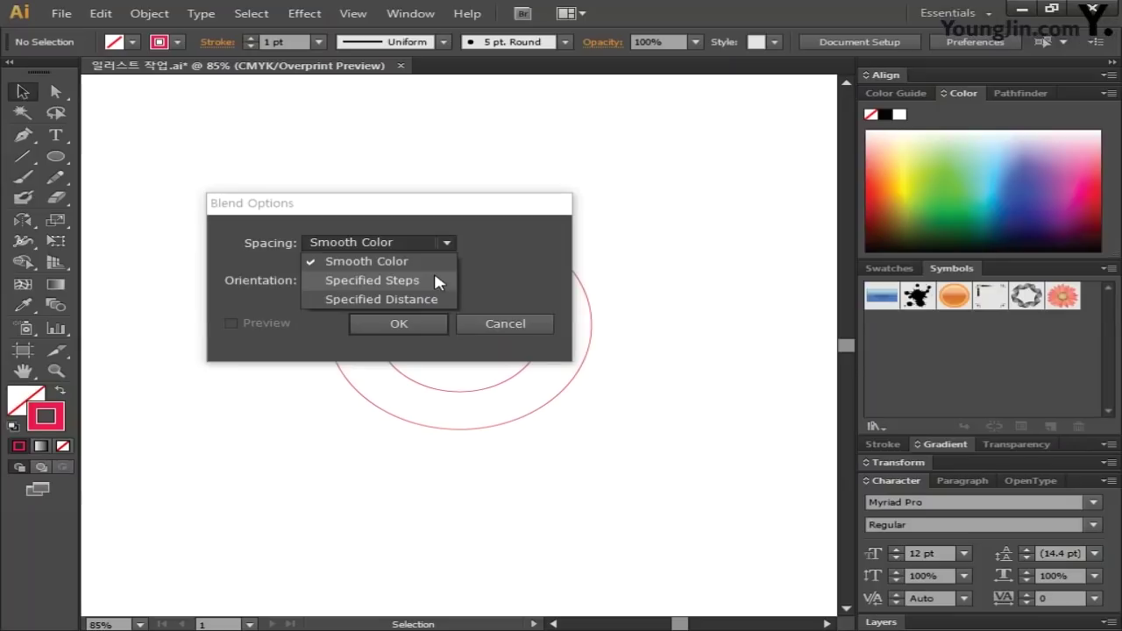
left_click(436, 280)
type("4")
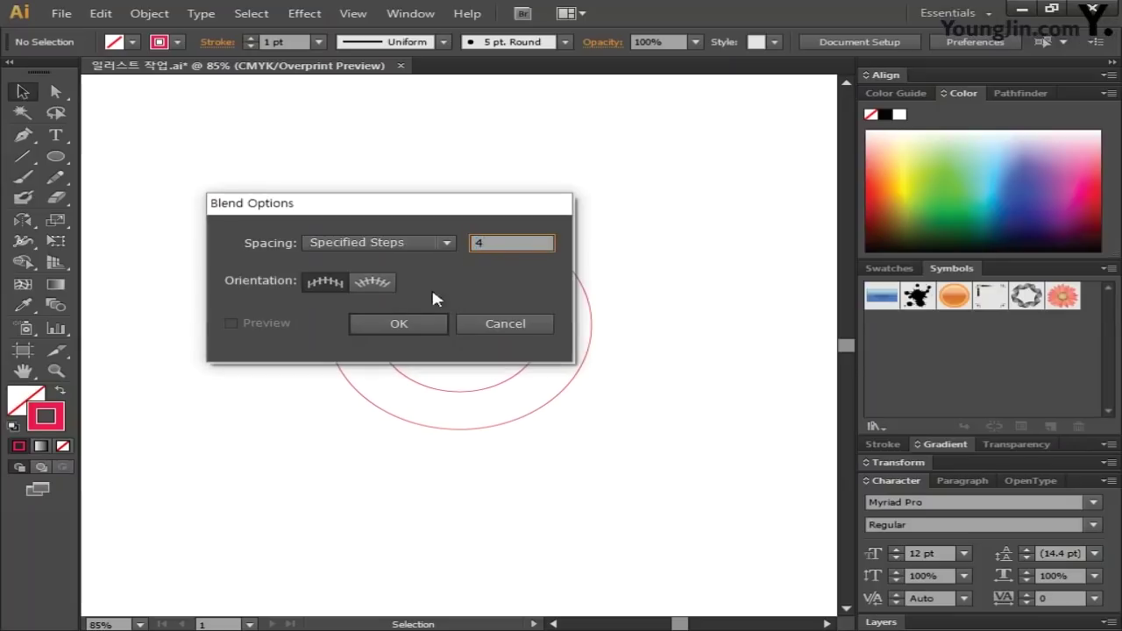
left_click(398, 323)
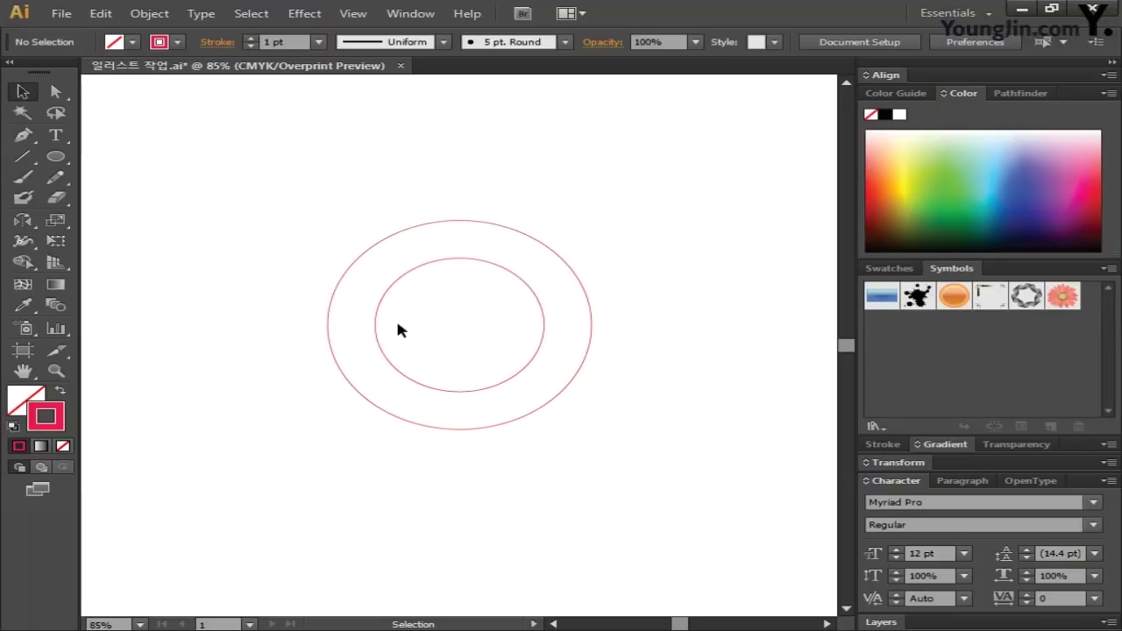
Select both concentric circles, make a blend between them, and clear the selection.
left_click_drag(298, 202, 589, 422)
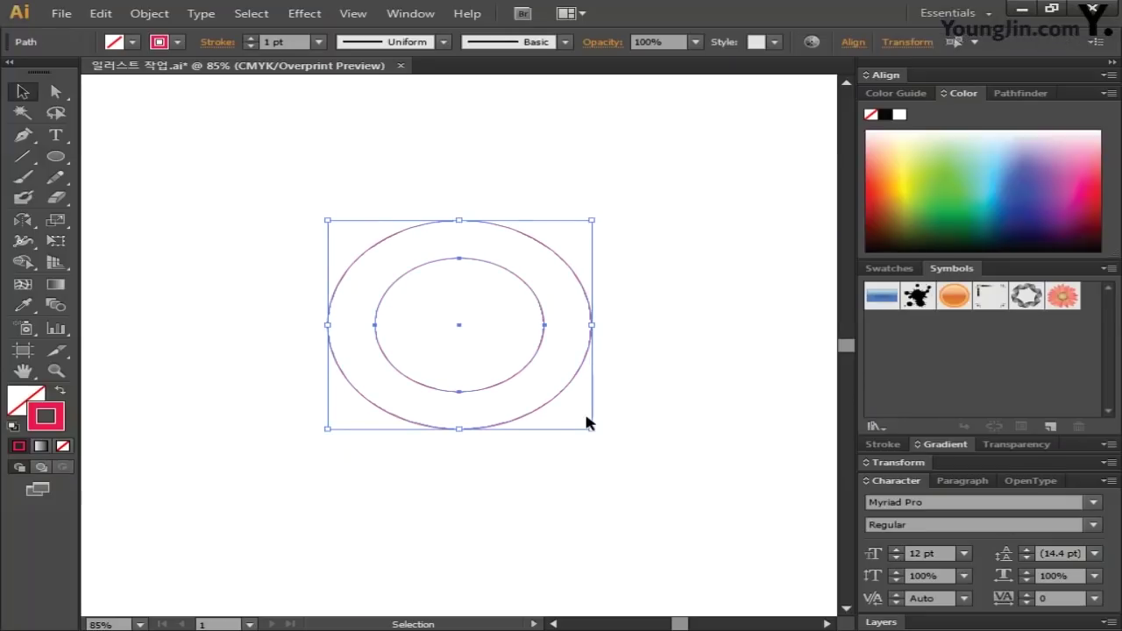
left_click(149, 14)
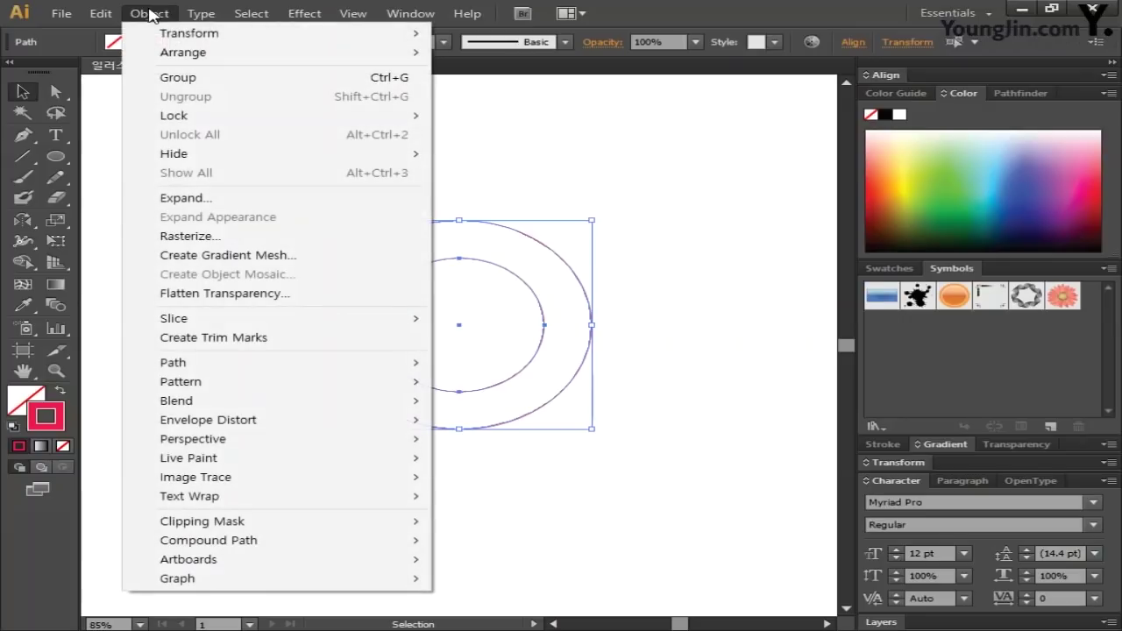
mouse_move(257, 400)
left_click(530, 407)
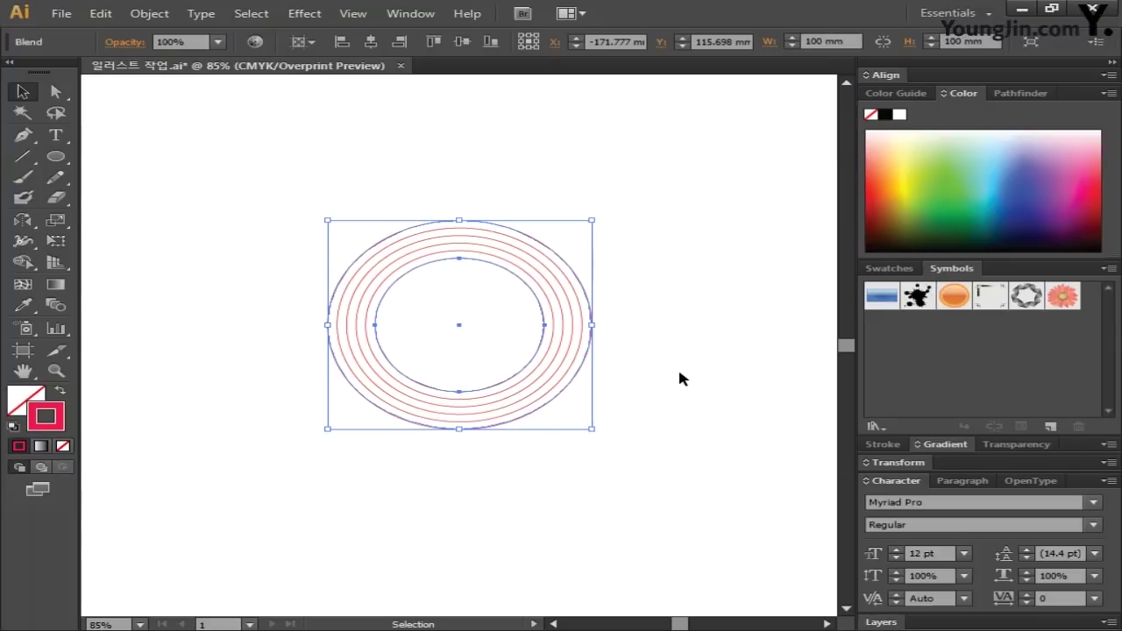
left_click(679, 373)
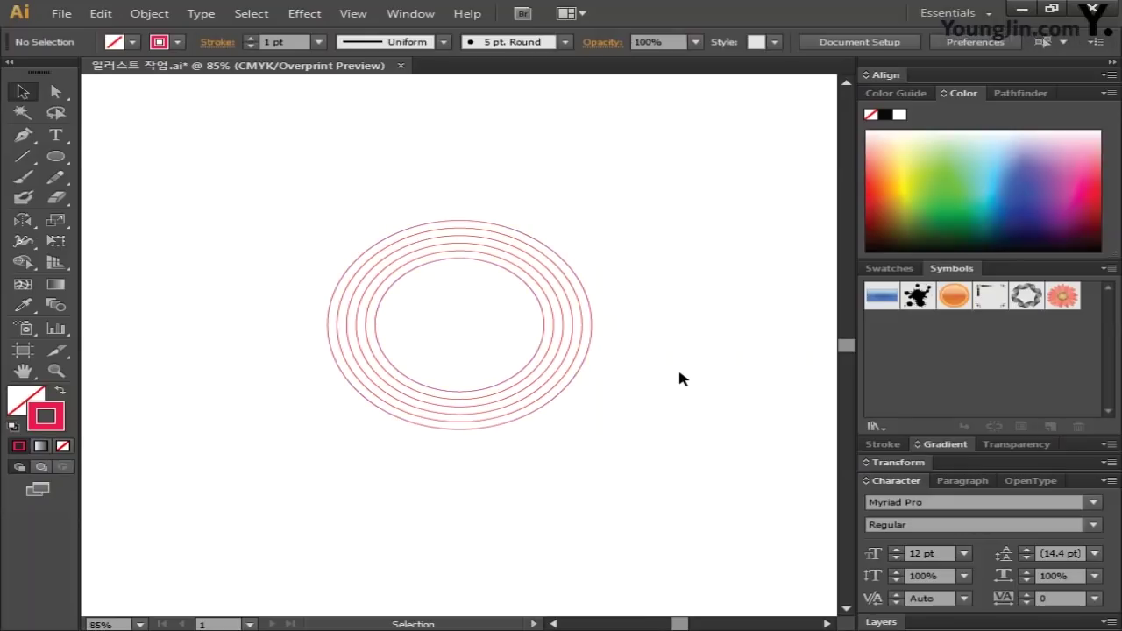
Expand the circle blend into separate paths with Object, Fill and Stroke included.
left_click(406, 273)
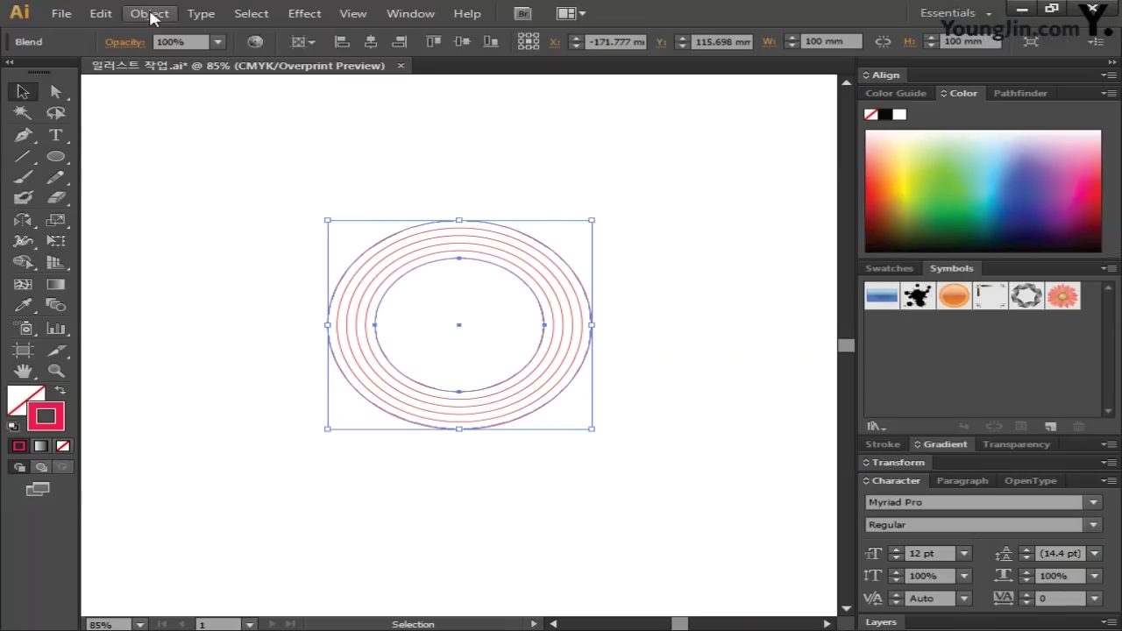
left_click(149, 13)
left_click(261, 198)
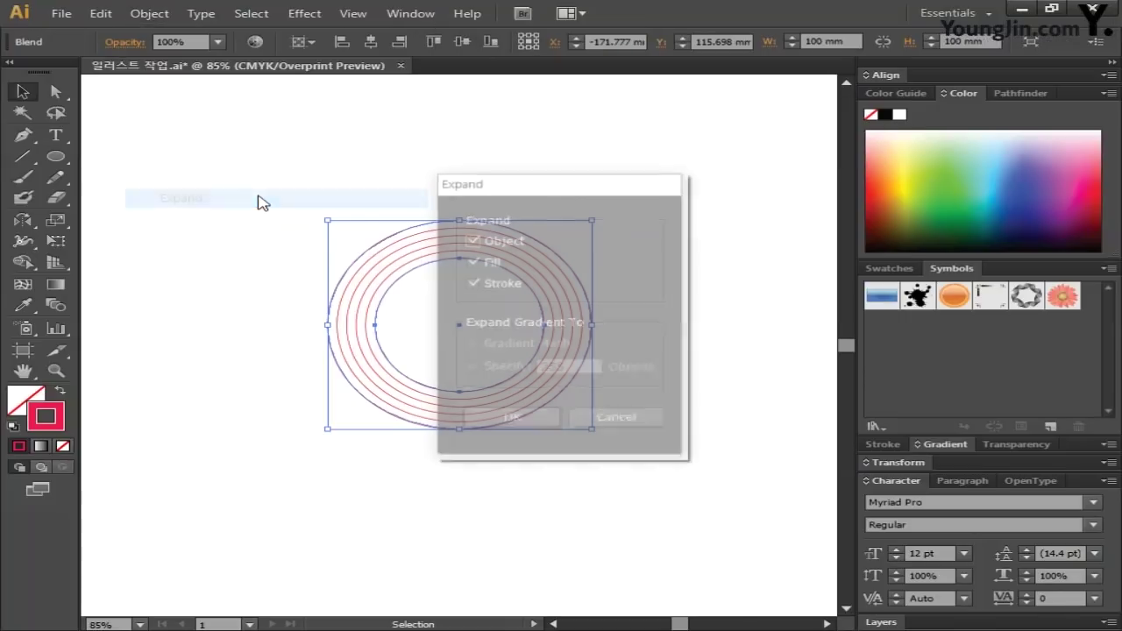
left_click_drag(617, 185, 563, 167)
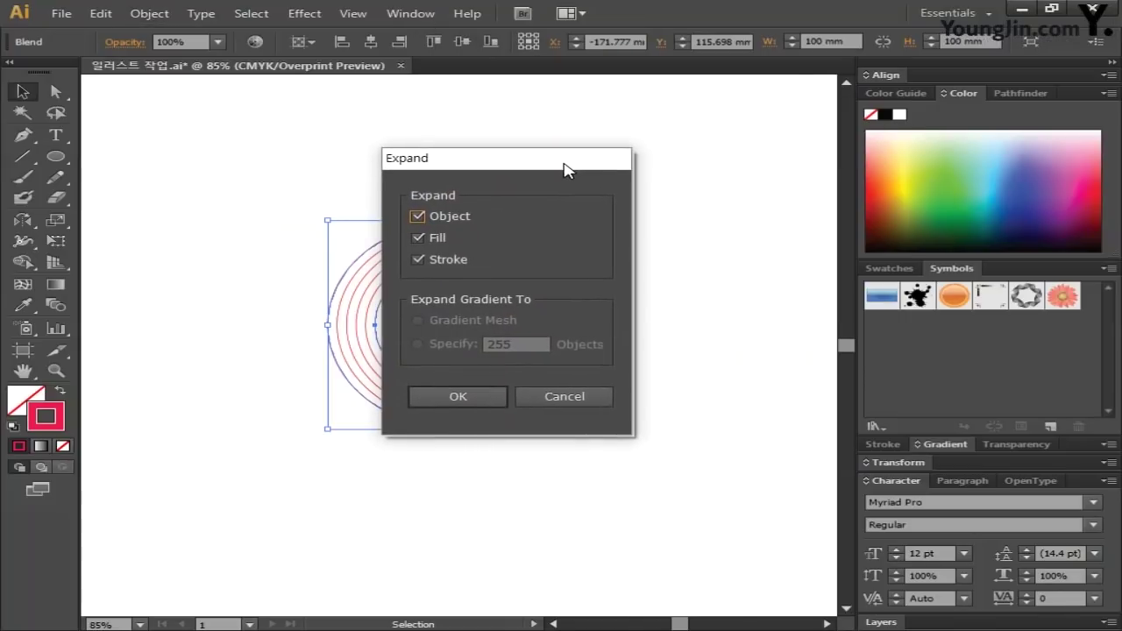
left_click(491, 398)
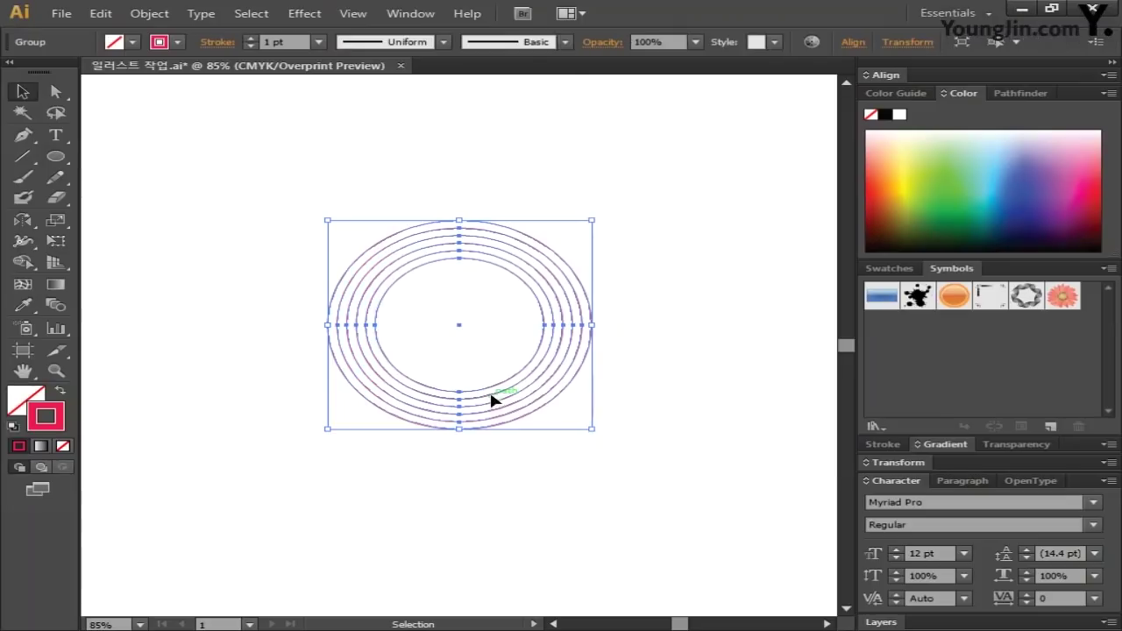
Ungroup the expanded concentric circles and deselect them.
right_click(549, 281)
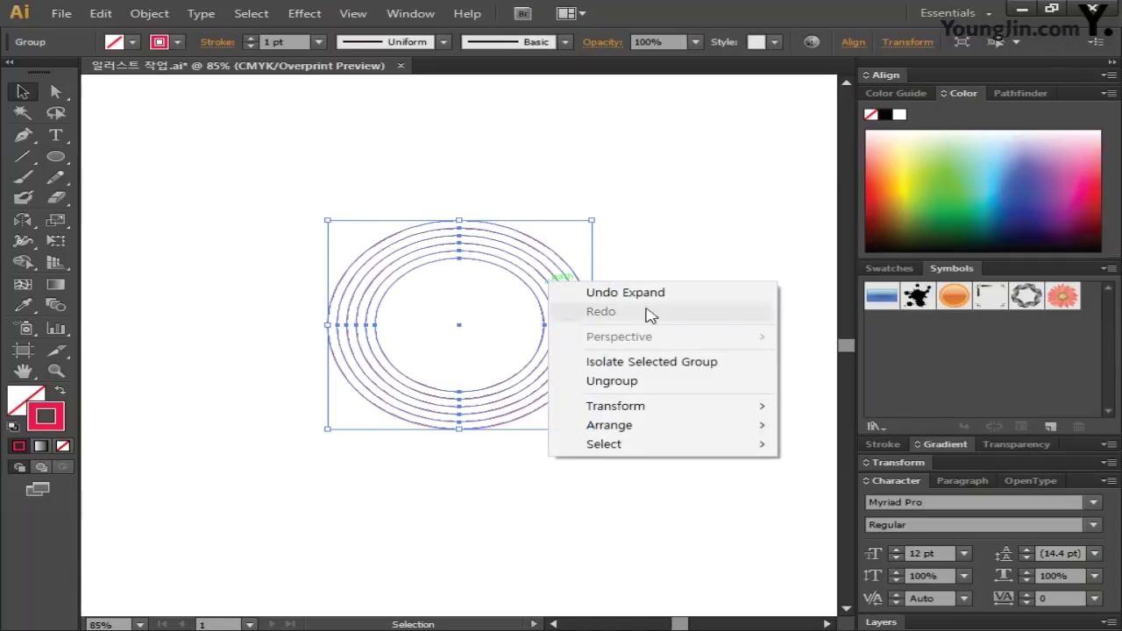
left_click(655, 386)
left_click(696, 368)
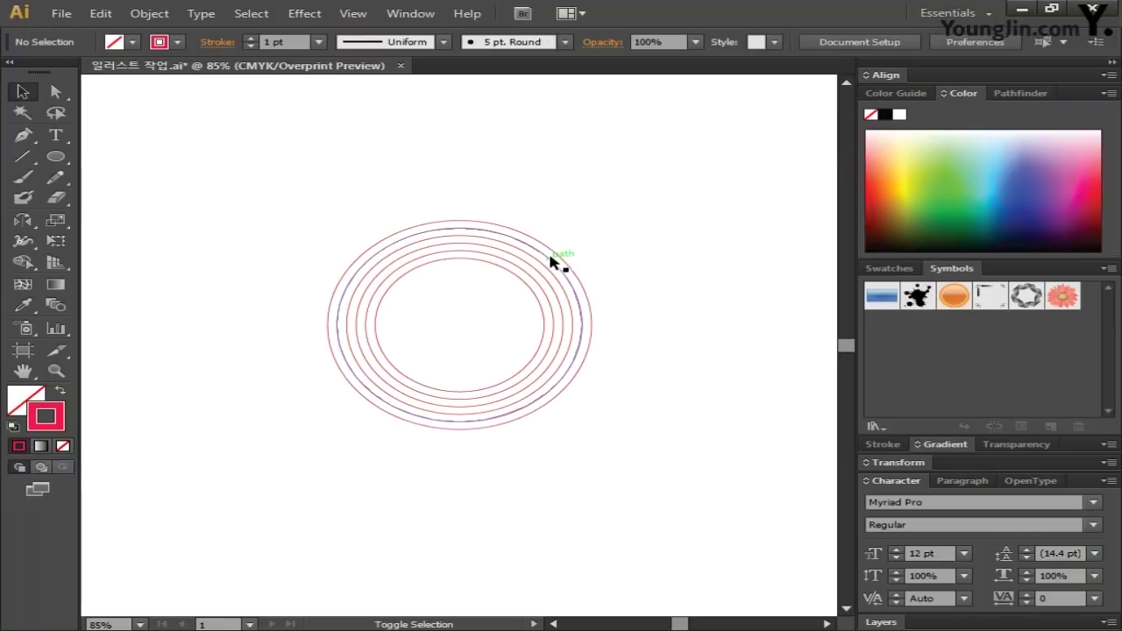
Combine the two outermost concentric circles into a compound path.
left_click(557, 254)
left_click(558, 256, "shift")
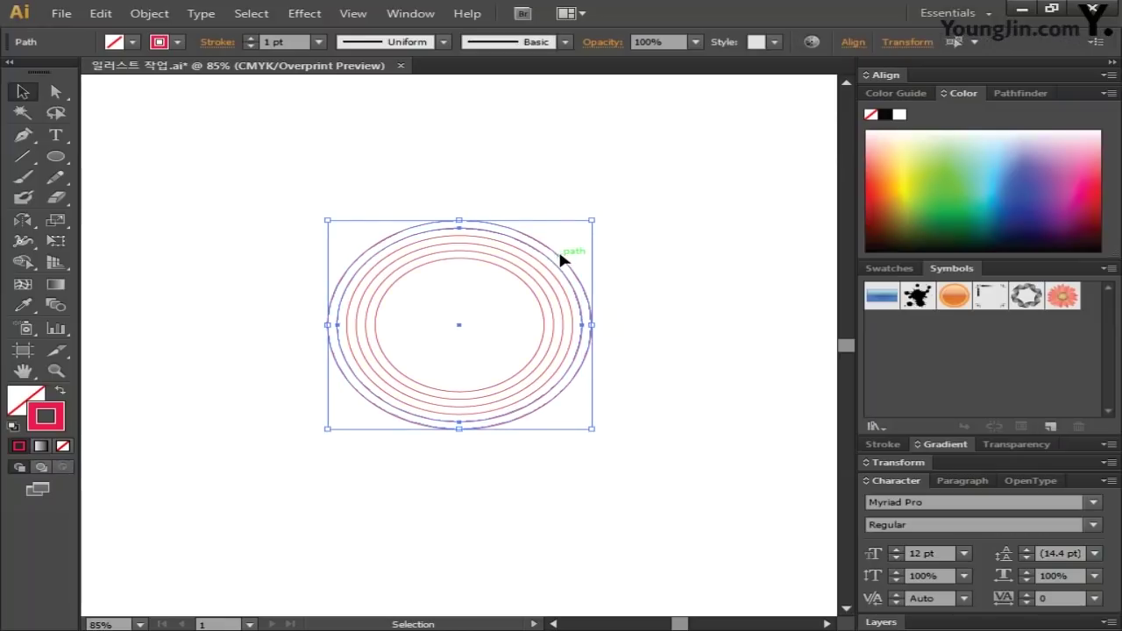
right_click(559, 258)
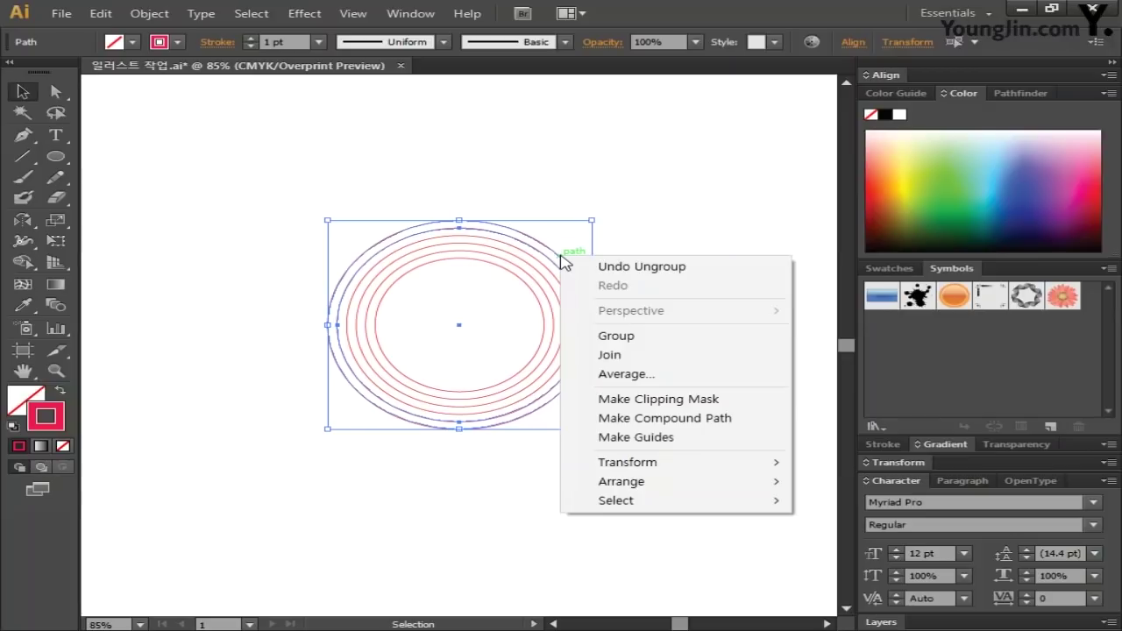
left_click(750, 424)
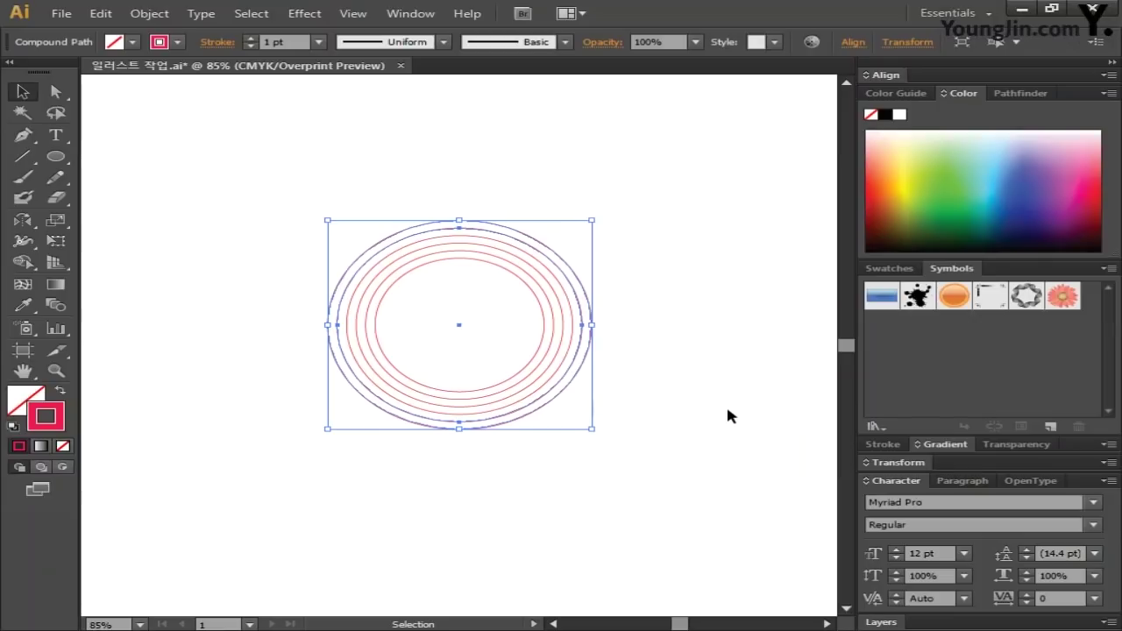
Fill the outer compound ring with a pinkish red and deselect it.
double_click(25, 399)
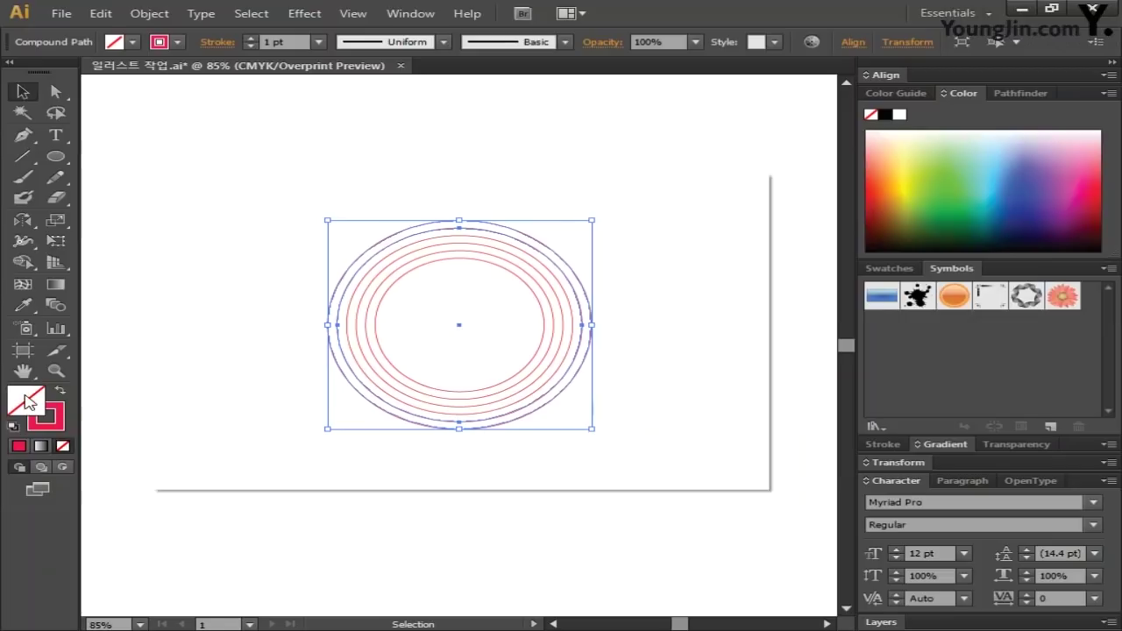
left_click(410, 256)
left_click(691, 233)
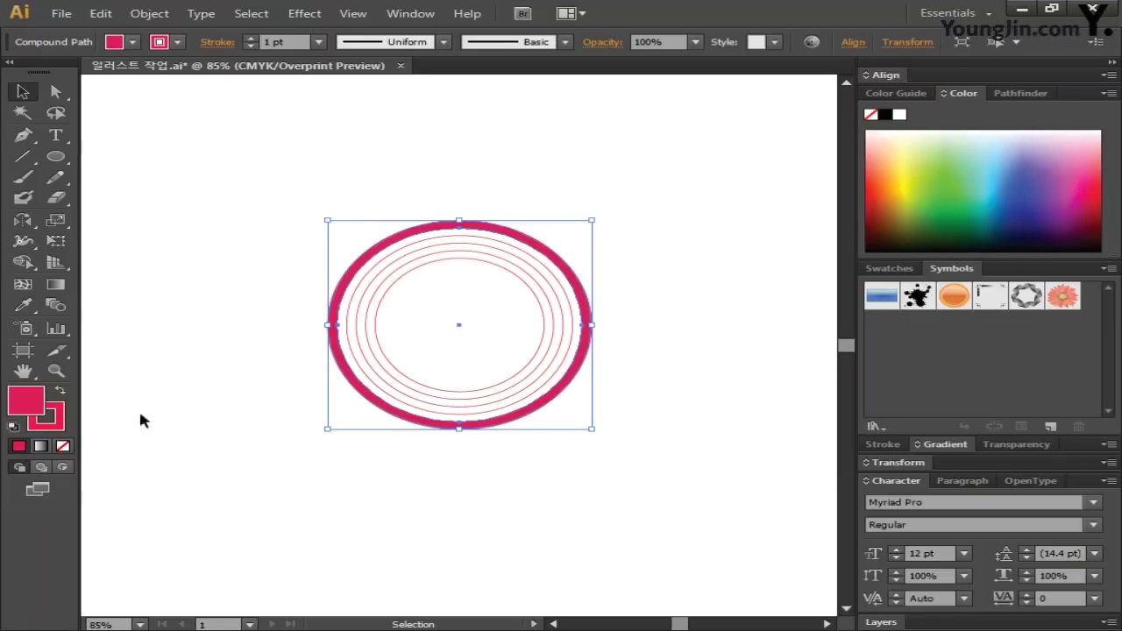
left_click(49, 420)
left_click(201, 397)
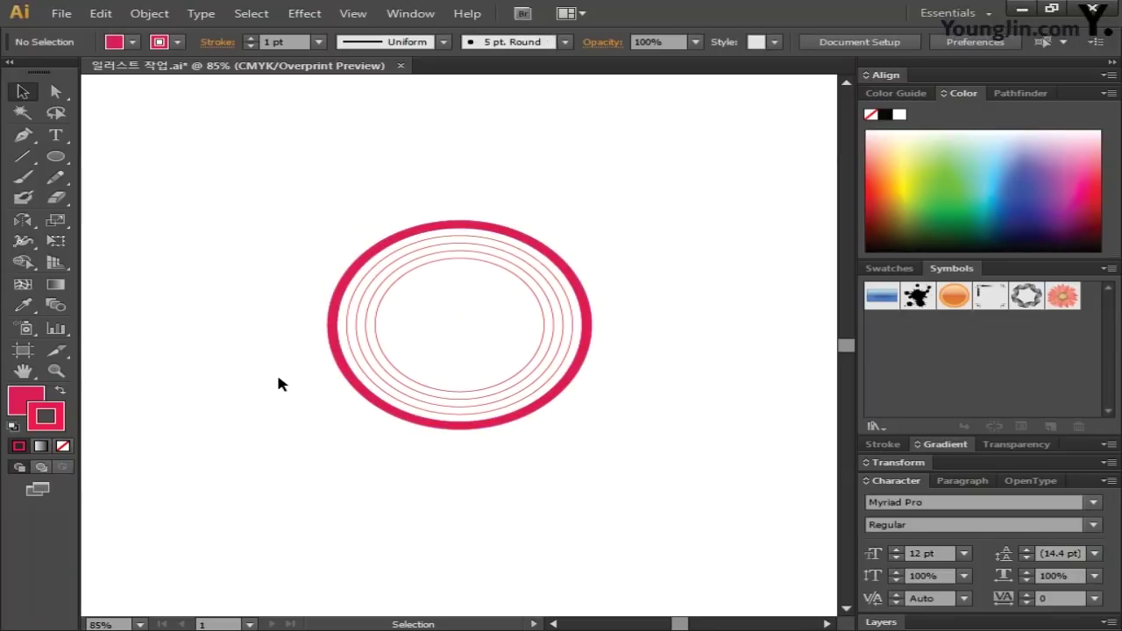
Combine the third and fourth circles from outside into a compound path, with a red fill and no stroke.
left_click(404, 248)
left_click(408, 254, "shift")
right_click(390, 266)
left_click(490, 431)
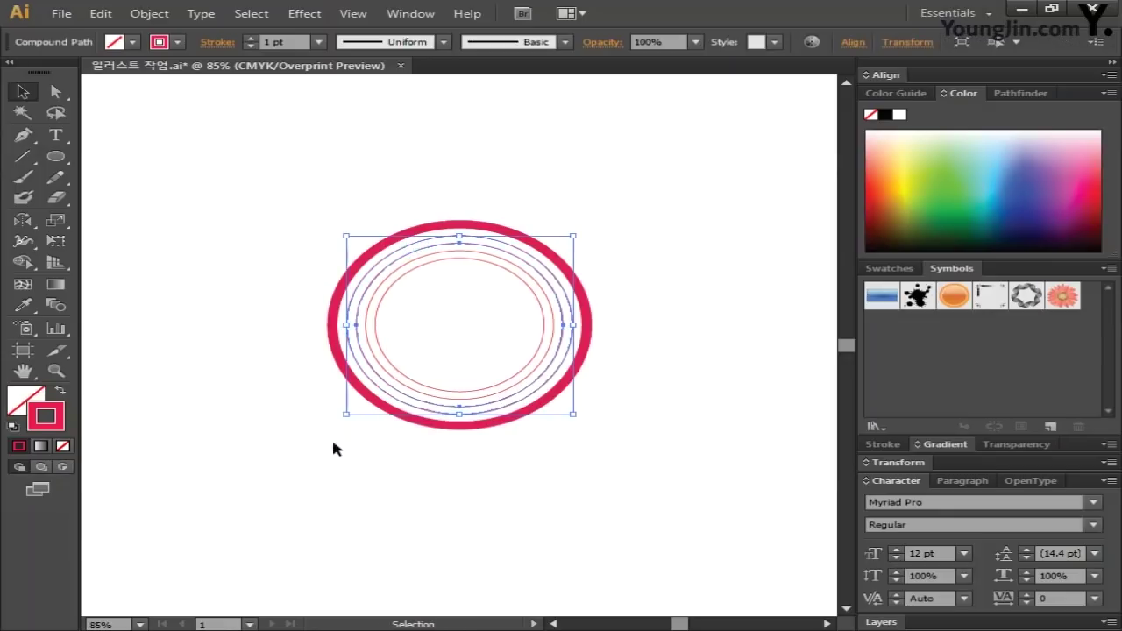
left_click(62, 446)
left_click(25, 400)
left_click(19, 446)
left_click(262, 351)
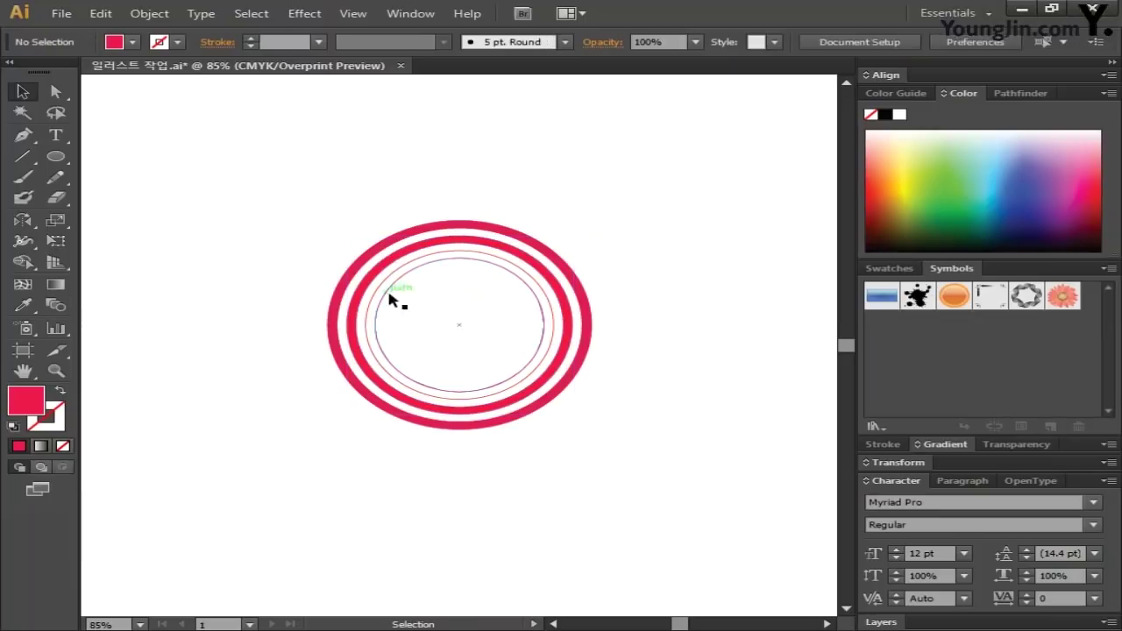
Combine the two innermost circles into a compound path and give this ring a solid red fill without stroke.
left_click(388, 294)
left_click(370, 300, "shift")
right_click(375, 311)
left_click(476, 473)
double_click(36, 401)
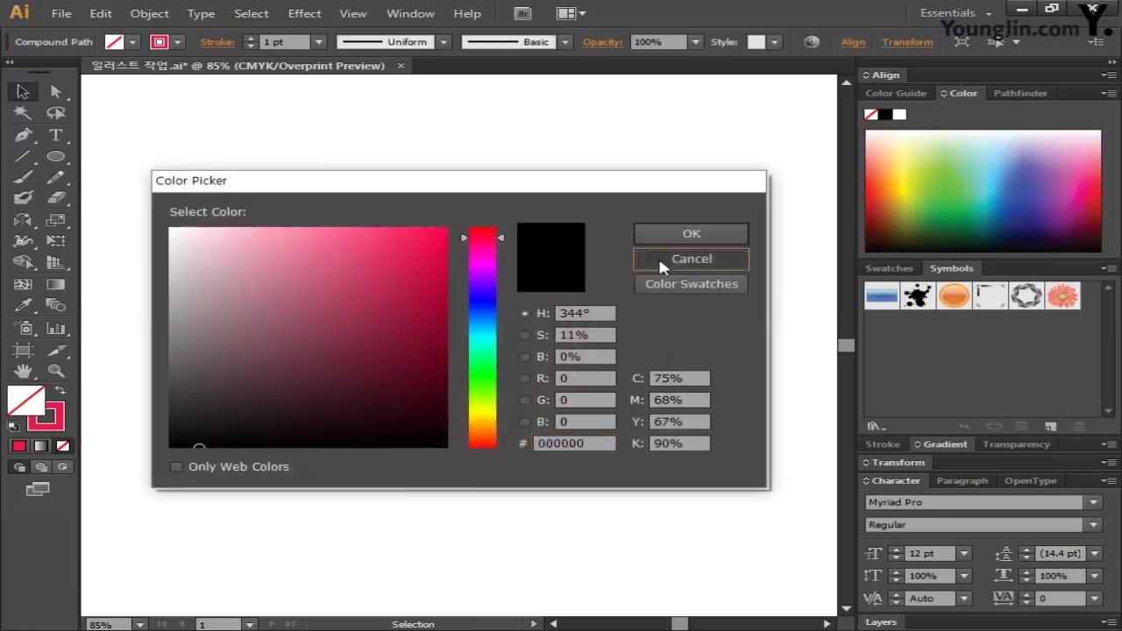
left_click(690, 259)
left_click(722, 458)
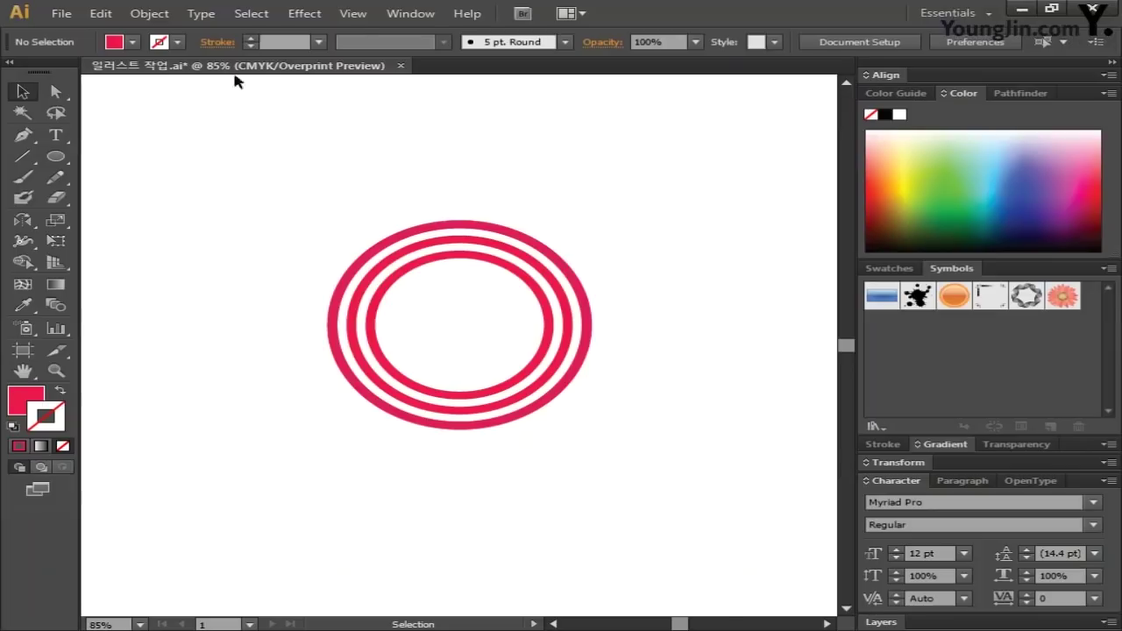
Show the rulers and place a vertical and a horizontal guide crossing at the common centre of the rings.
left_click(353, 13)
mouse_move(535, 362)
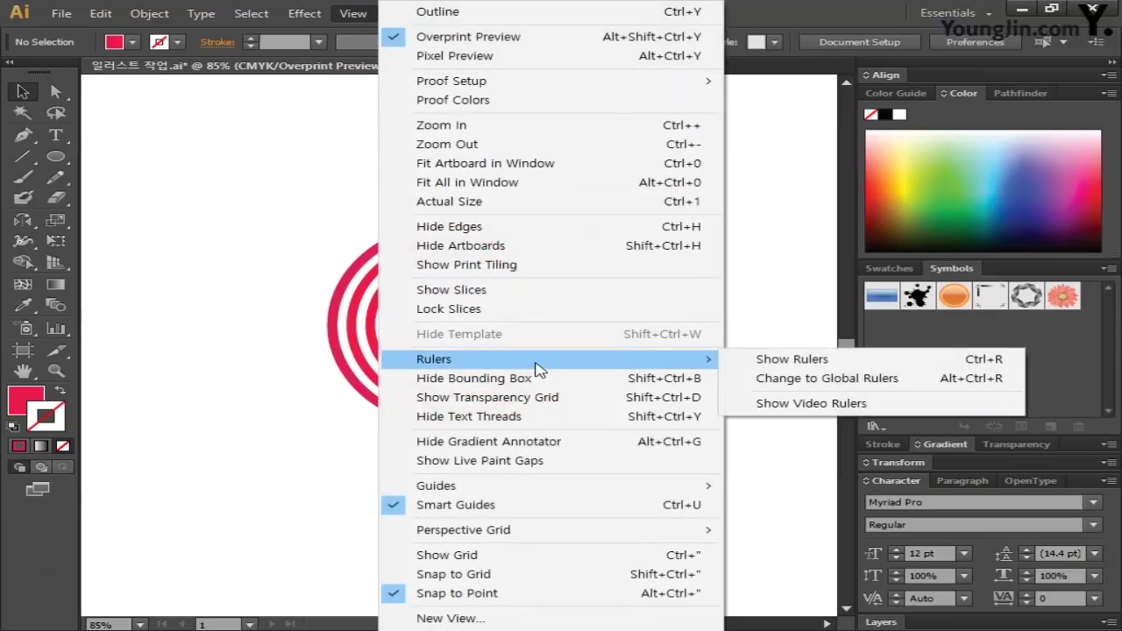
left_click(784, 361)
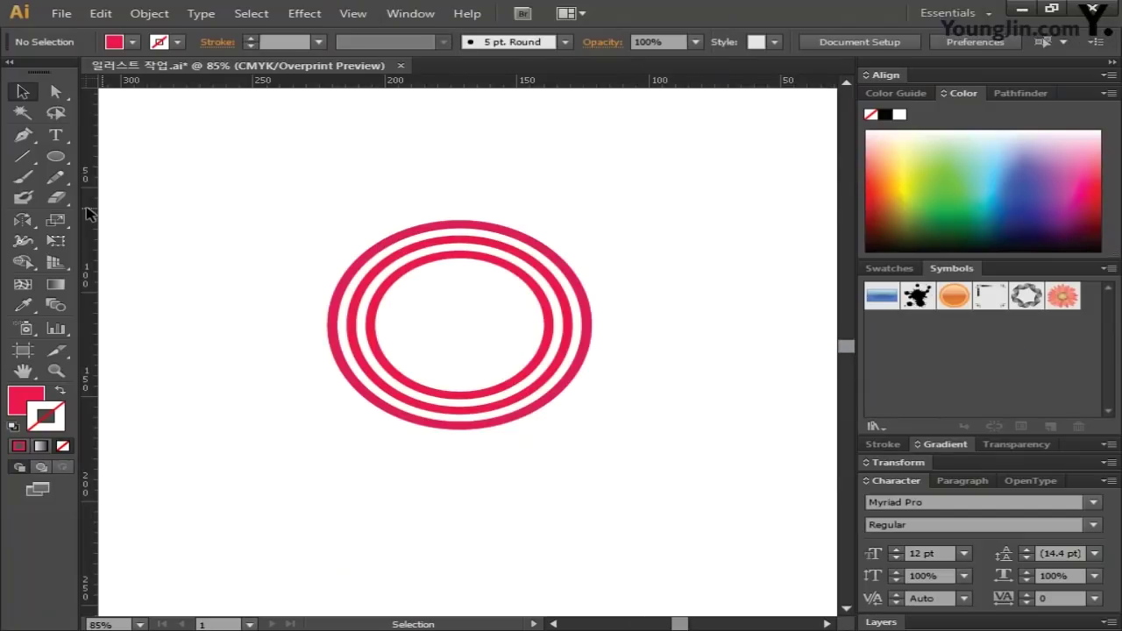
left_click_drag(87, 213, 459, 254)
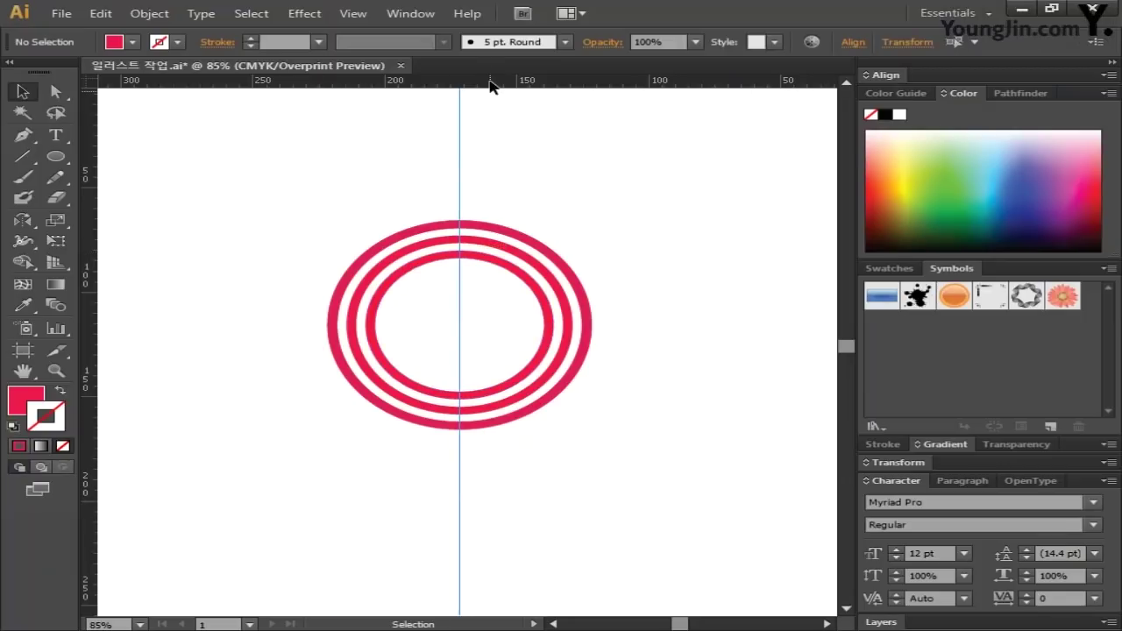
left_click_drag(491, 84, 493, 329)
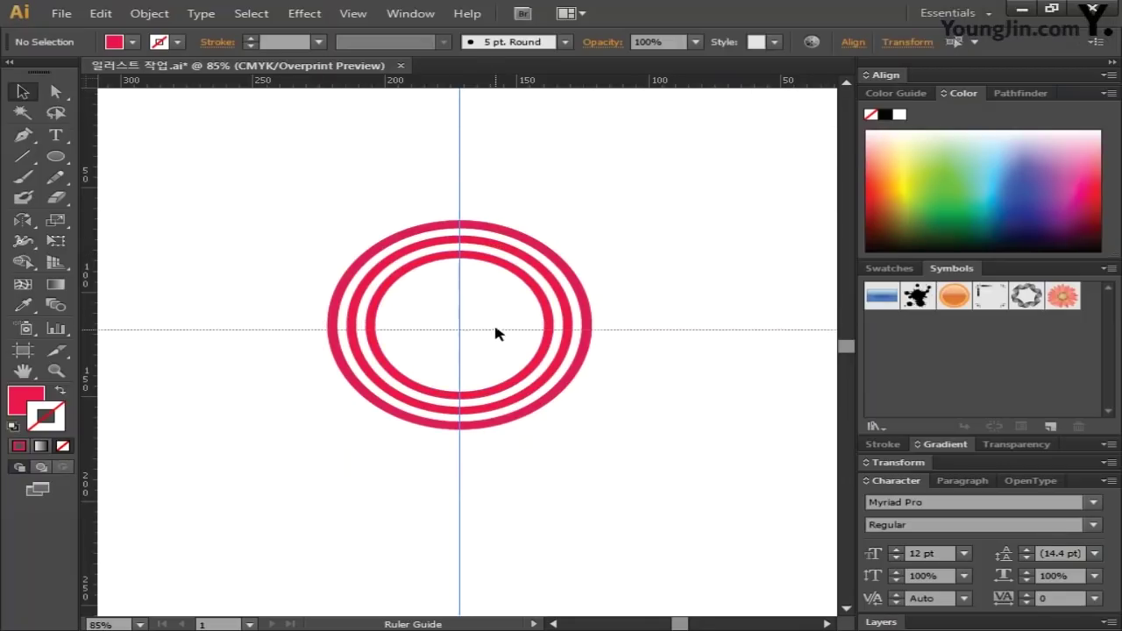
left_click(30, 89)
left_click(459, 131)
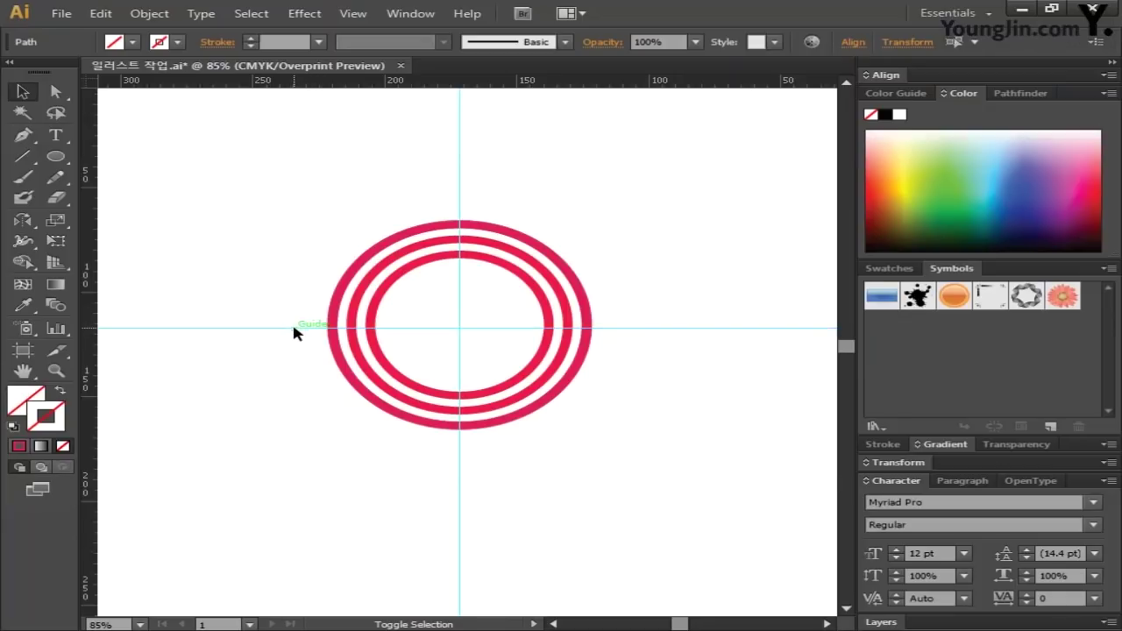
key("ctrl+shift+a")
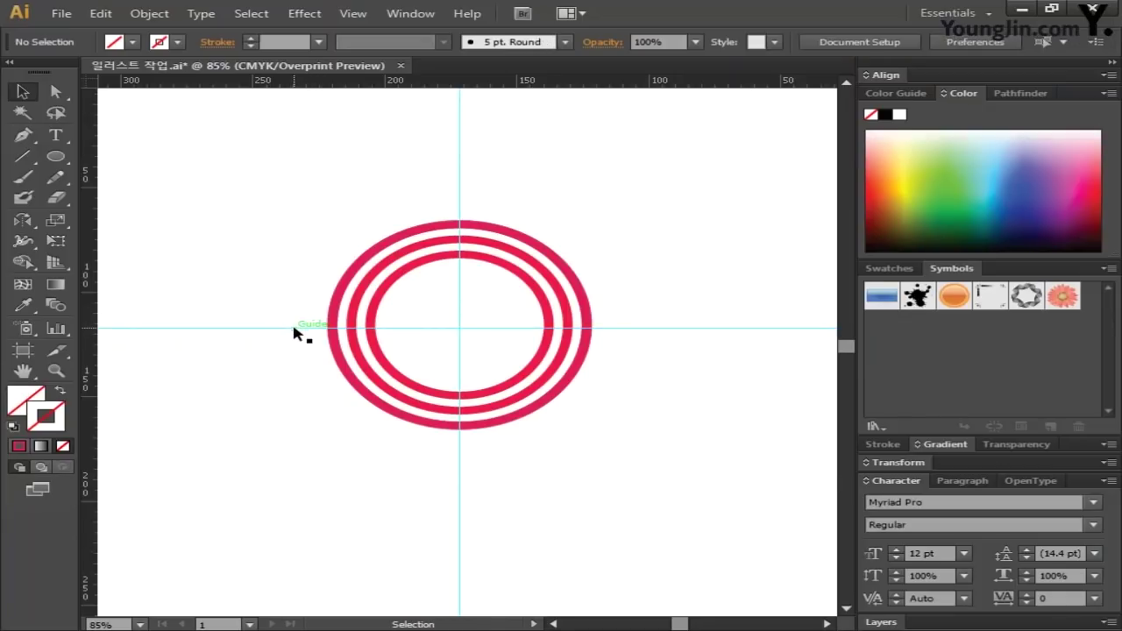
key("ctrl")
Draw a vertical line from the guide intersection down to just past the outer ring and give it a red stroke.
left_click(24, 161)
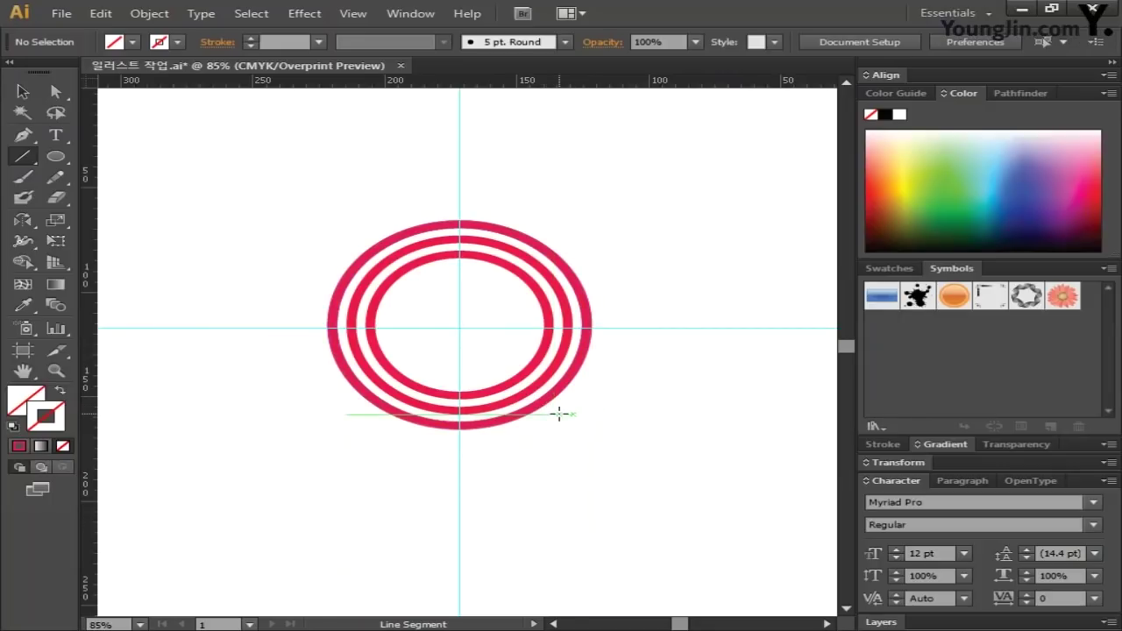
left_click_drag(458, 328, 462, 445)
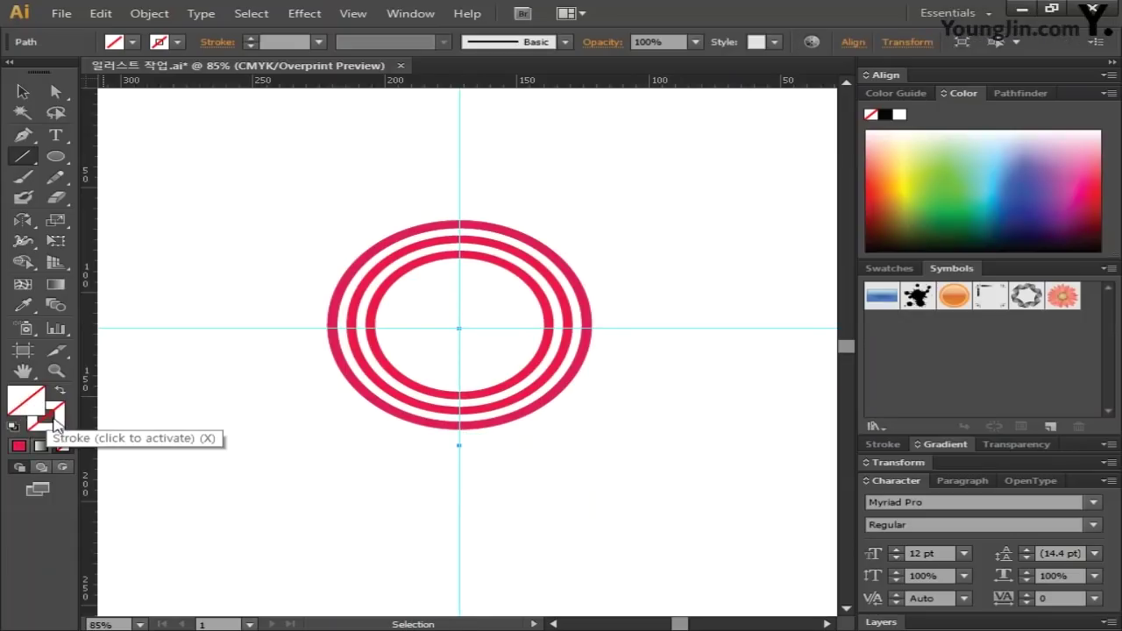
left_click(55, 432)
left_click(20, 444)
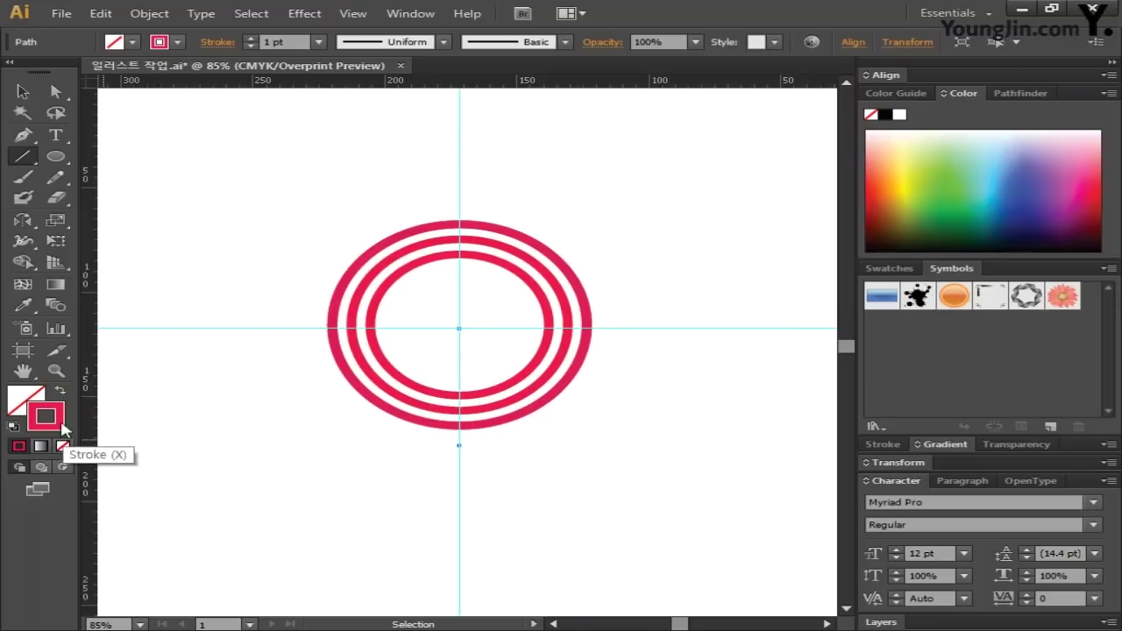
key("v")
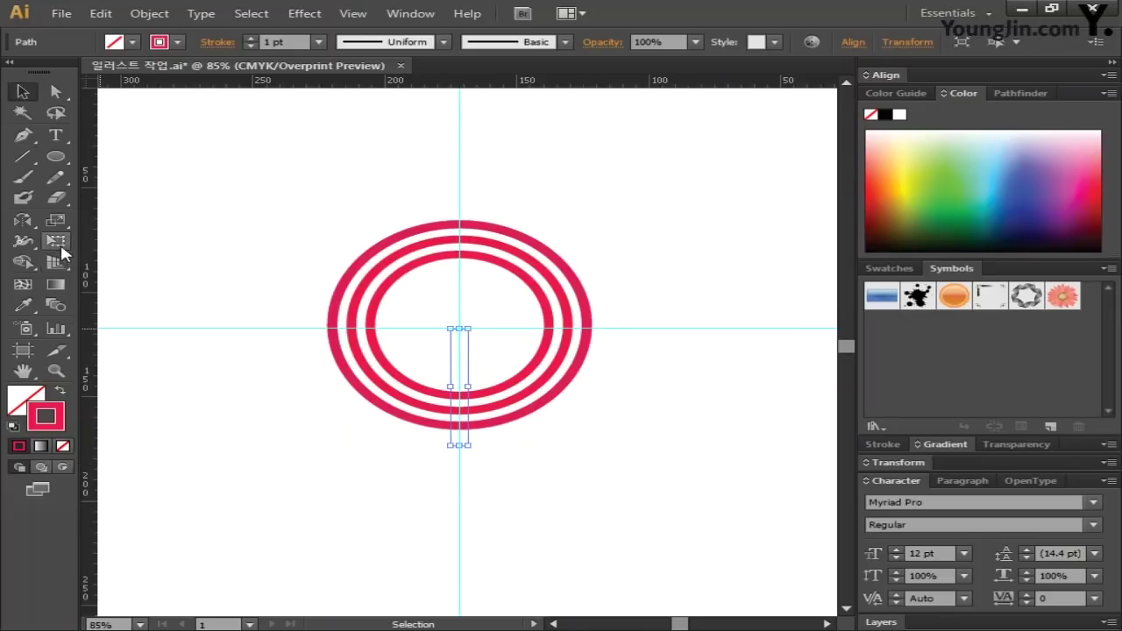
Rotate the line 15° about the guide intersection.
left_click(24, 220)
left_click_drag(28, 222, 70, 219)
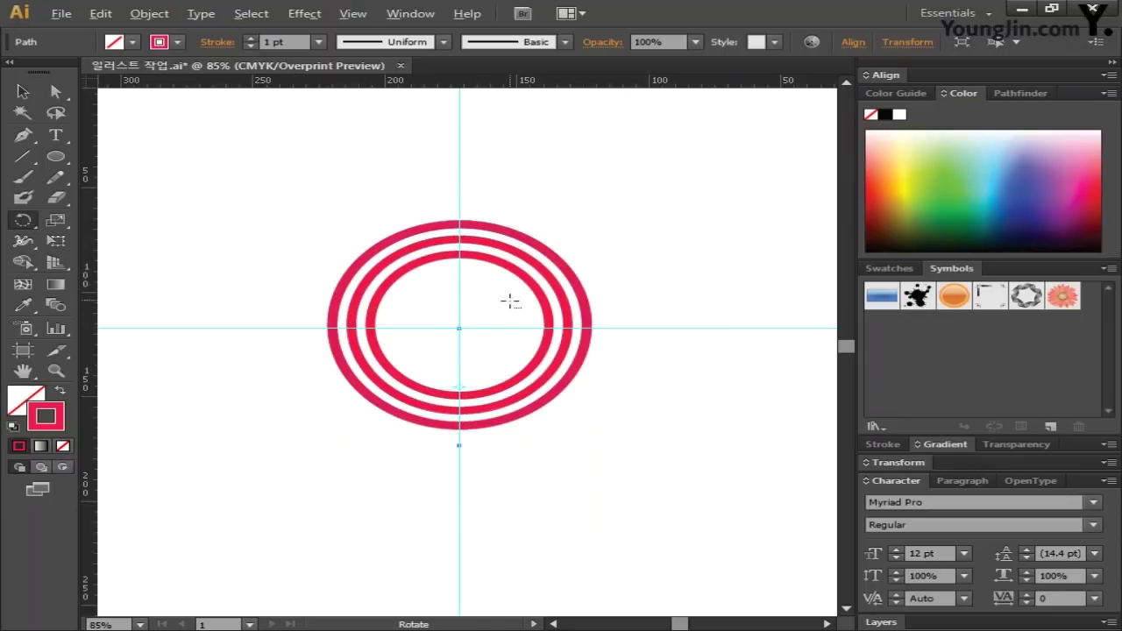
left_click(459, 326, "alt")
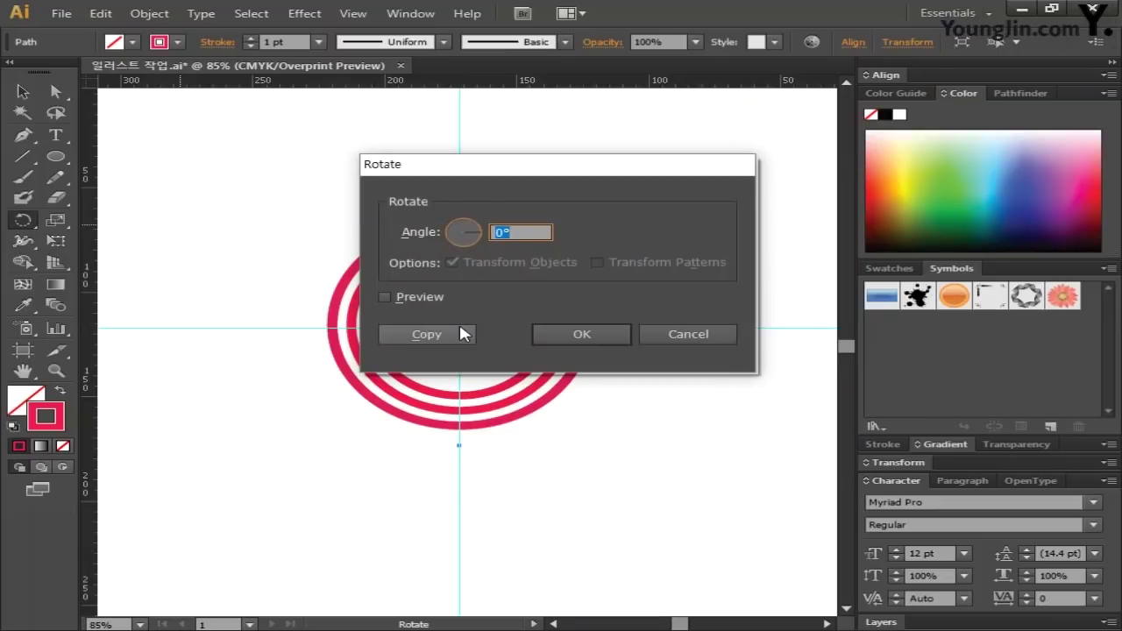
type("15")
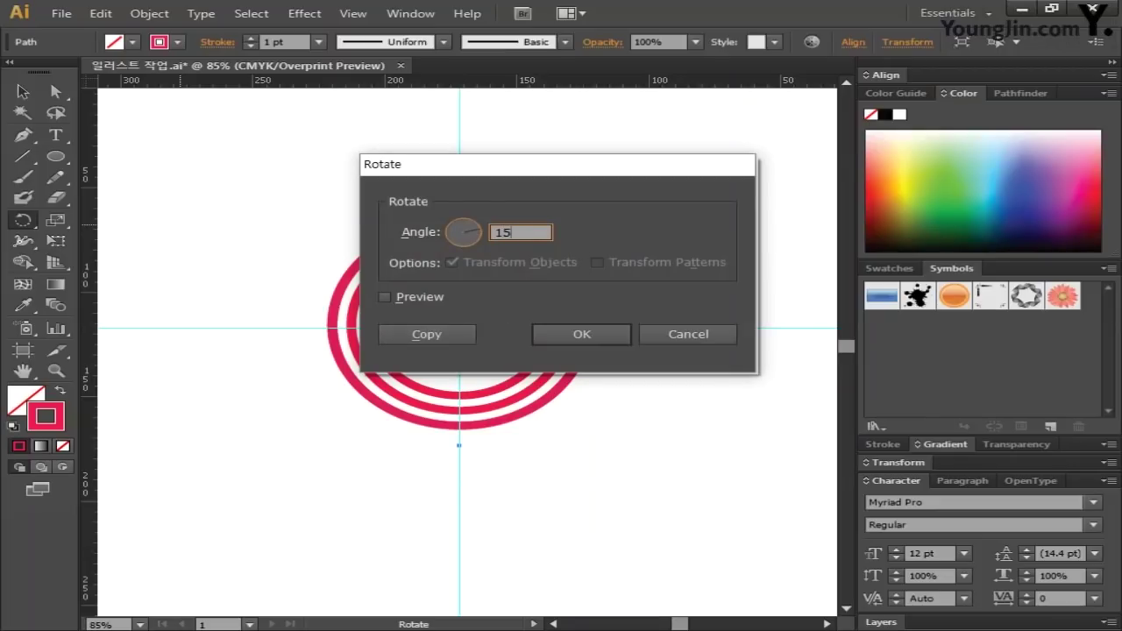
left_click(595, 330)
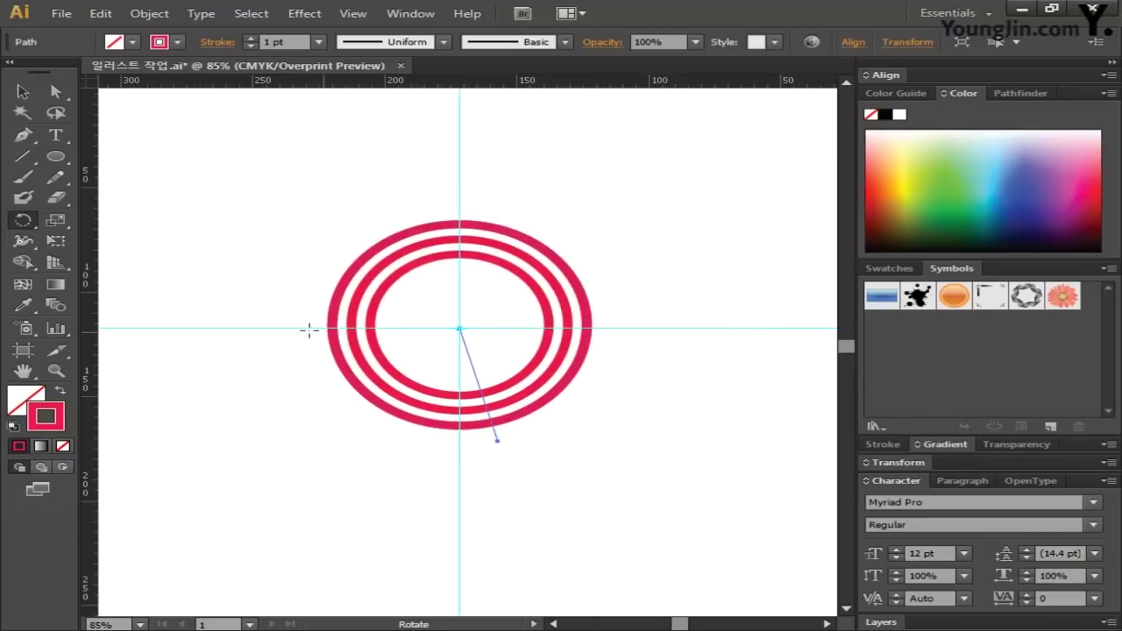
Reflect a copy of the slanted line across a vertical axis through the guide intersection.
left_click_drag(13, 227, 62, 241)
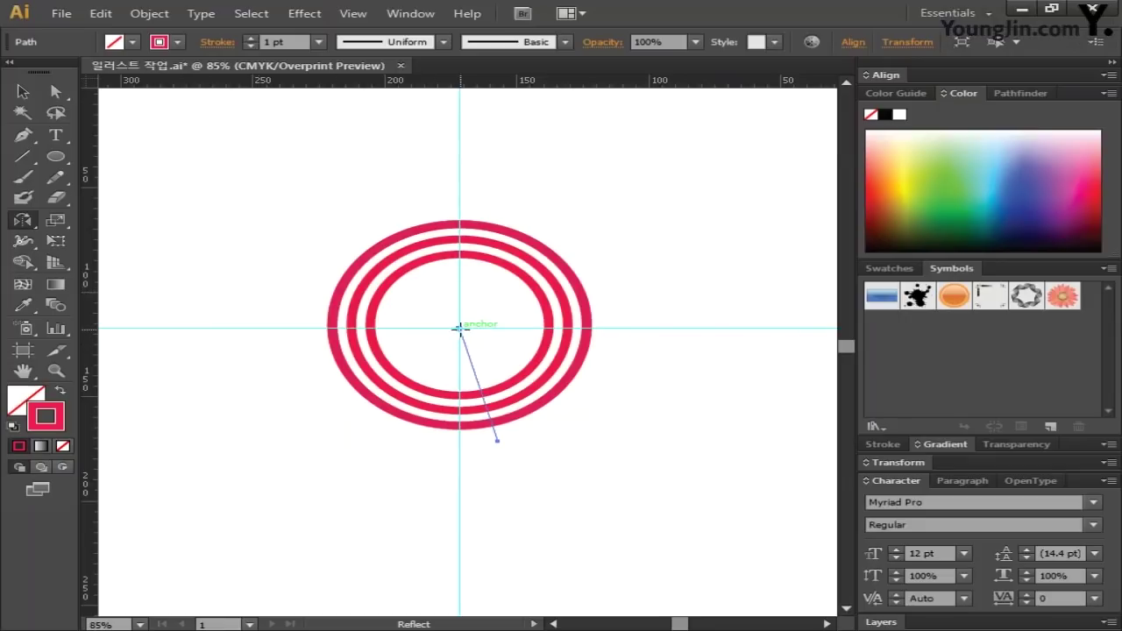
left_click(459, 328, "alt")
left_click_drag(559, 147, 466, 161)
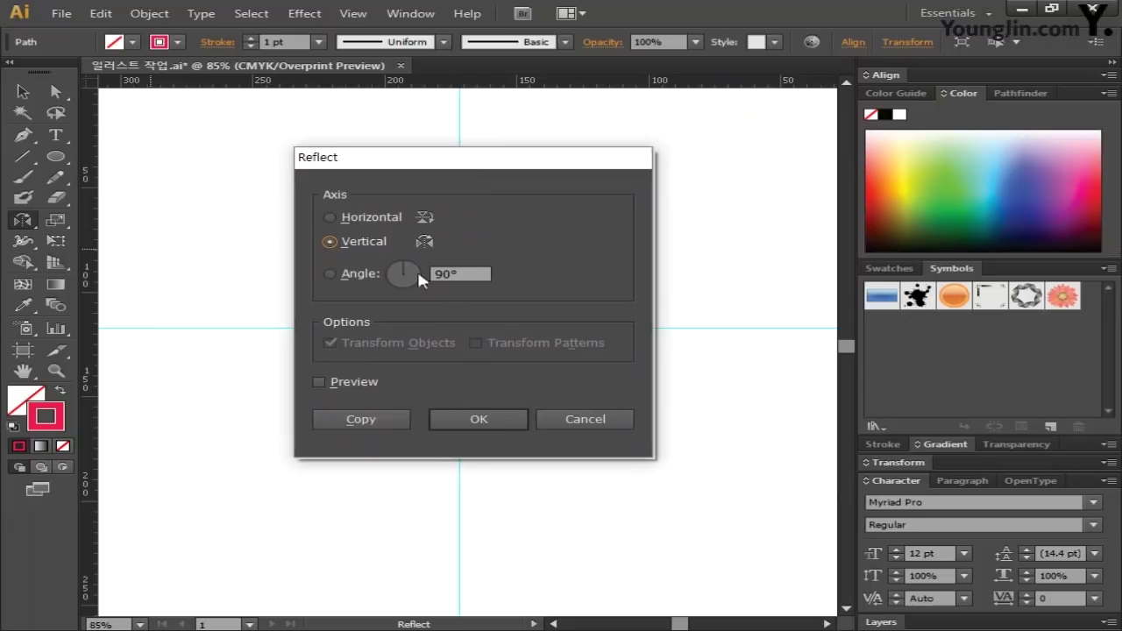
left_click(392, 417)
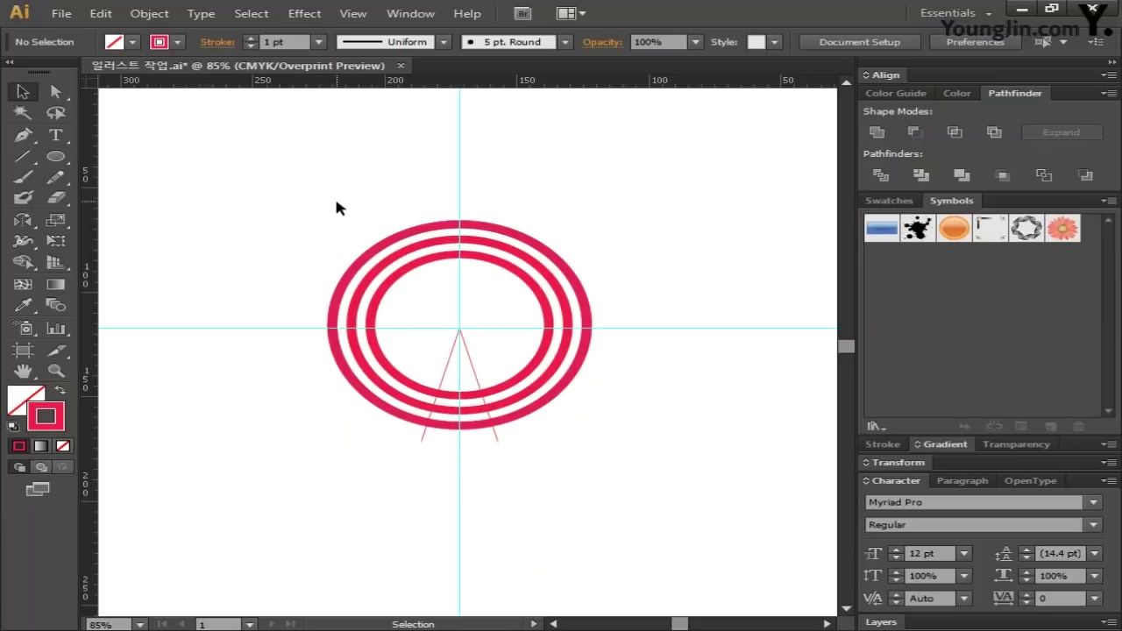
Select the three rings and both slanted lines, split them with Pathfinder Divide, and clear the selection.
left_click_drag(355, 206, 410, 261)
left_click(445, 368, "shift")
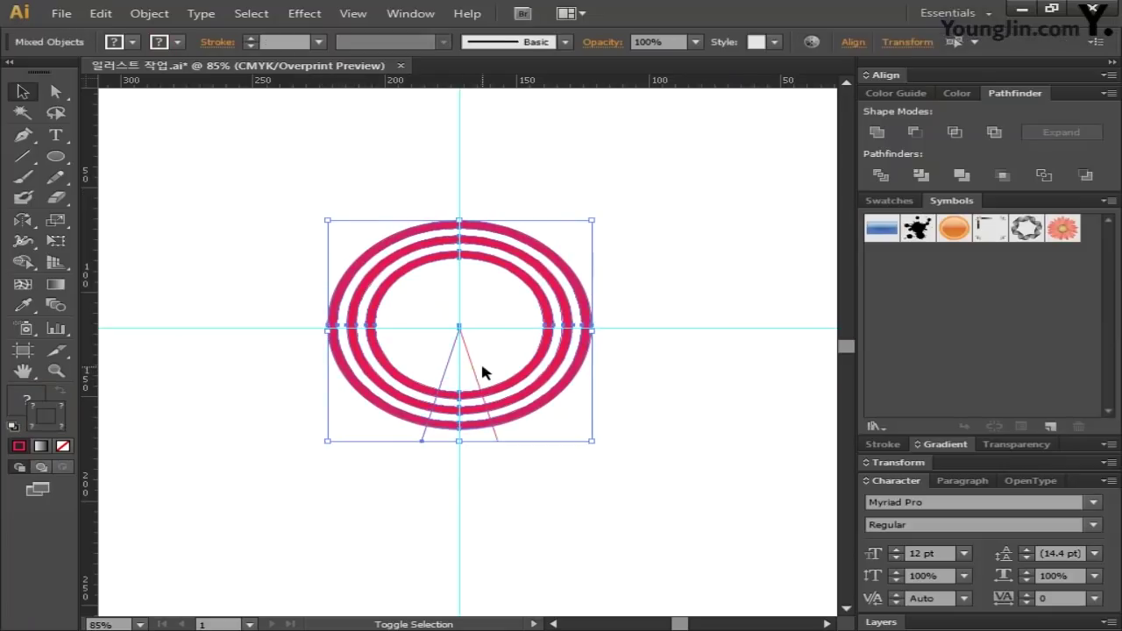
left_click(473, 368, "shift")
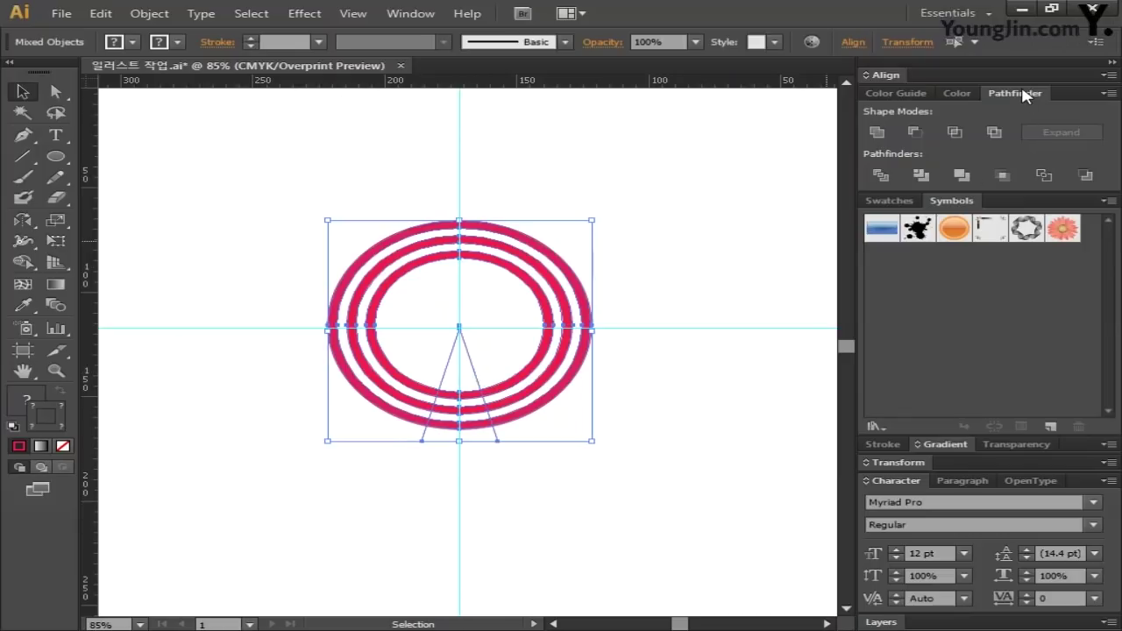
left_click(880, 174)
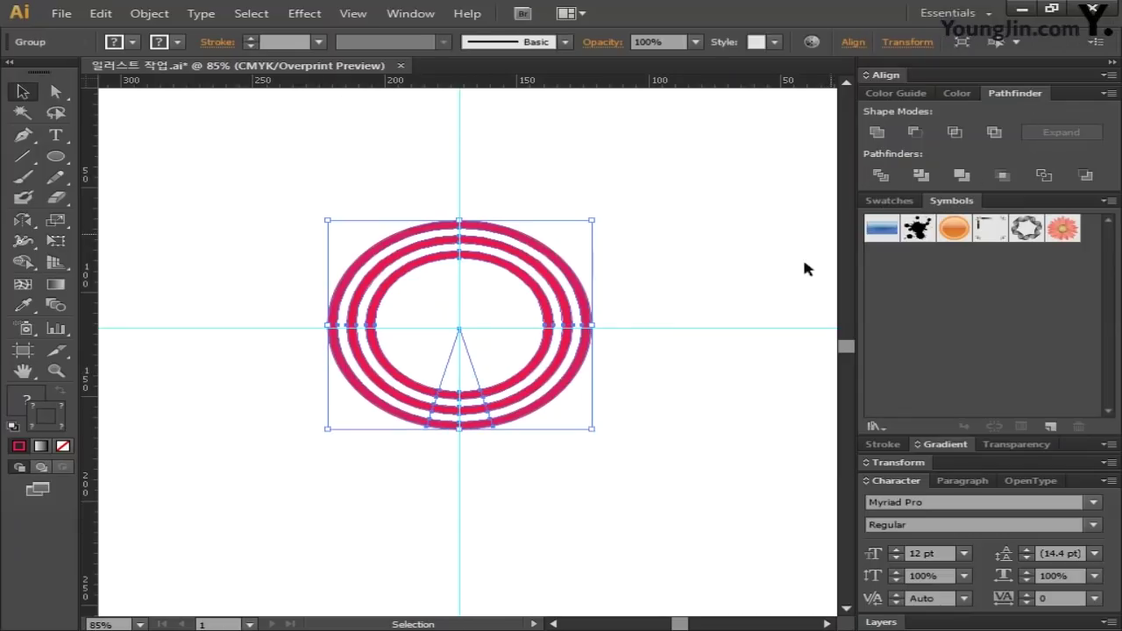
left_click(666, 424)
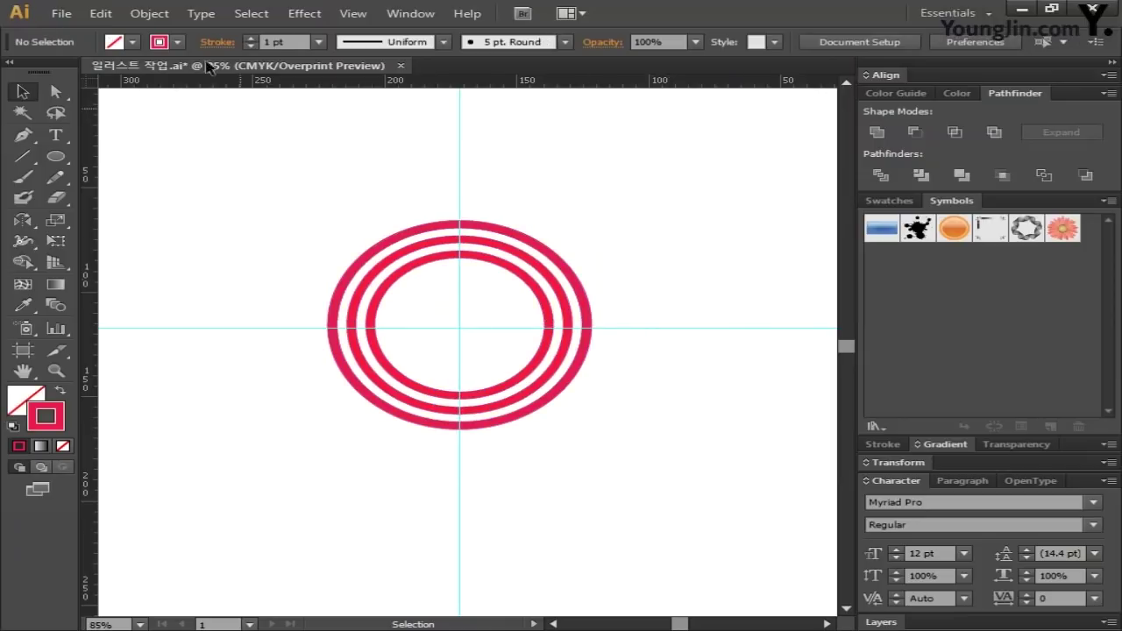
Delete the parts of the outer and middle rings that lie outside the wedge between the slanted lines.
left_click(55, 94)
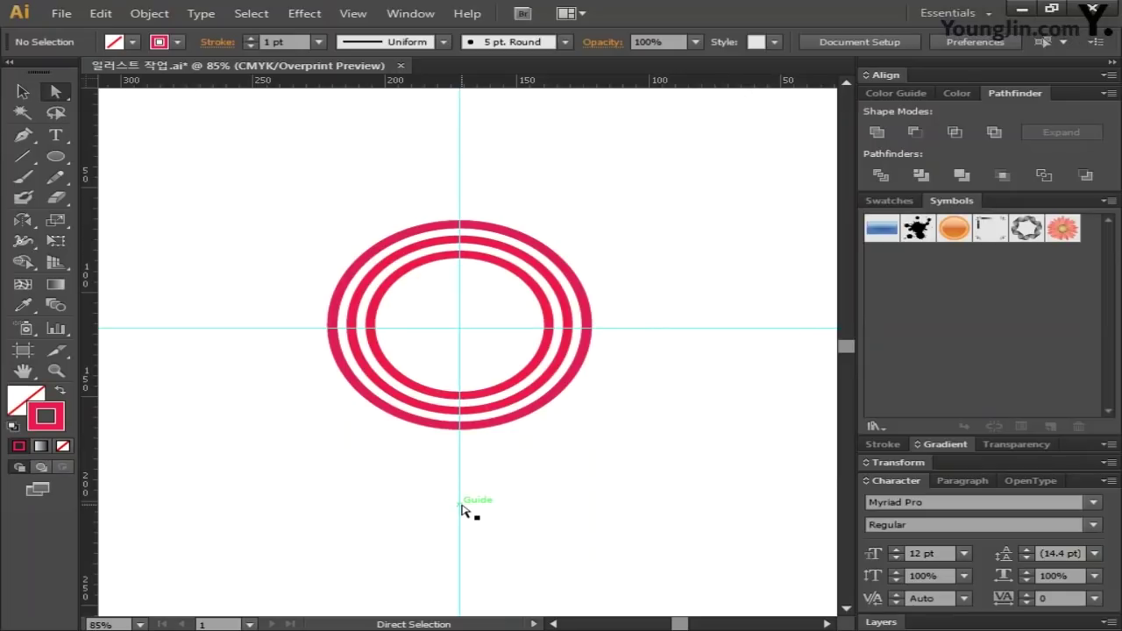
left_click(424, 230)
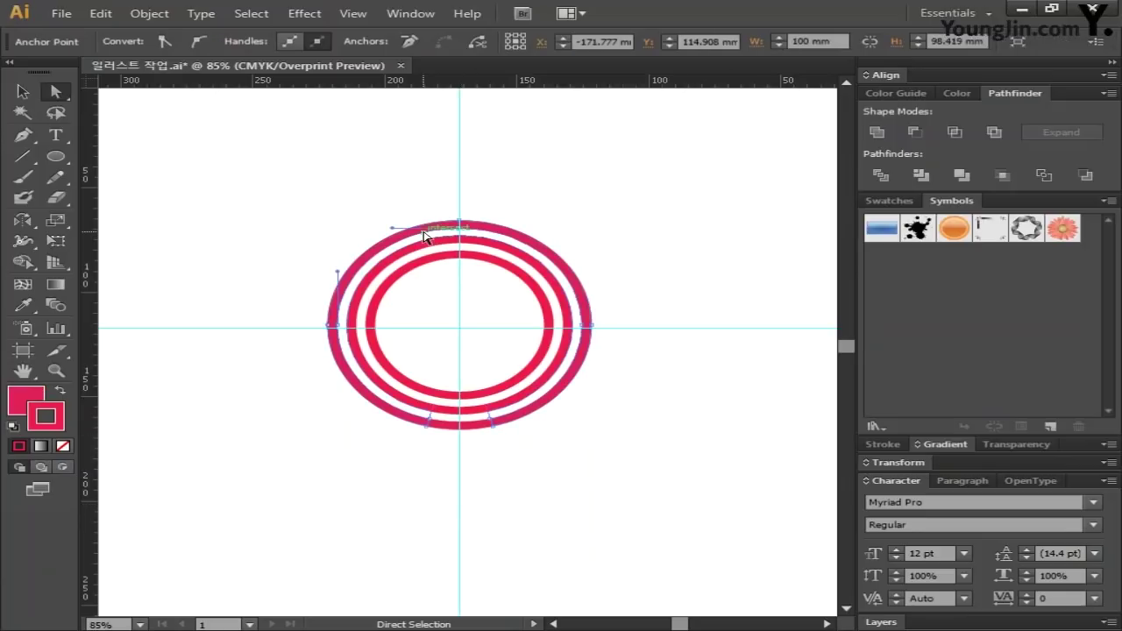
key("Delete")
key("Delete")
left_click(433, 230)
key("Delete")
key("Delete")
left_click(435, 239)
key("Delete")
key("Delete")
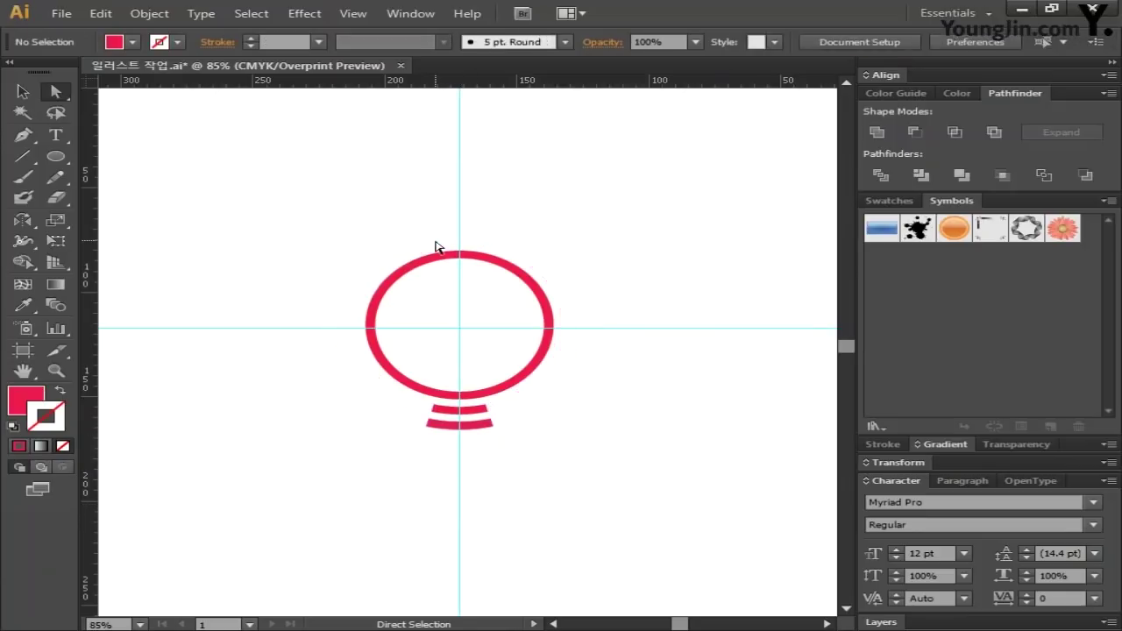
Delete the inner ring's part outside the wedge and the leftover unfilled pieces between the rings.
left_click(433, 245)
key("Delete")
key("Delete")
left_click(401, 275)
key("Delete")
key("Delete")
left_click(421, 267)
key("Delete")
key("Delete")
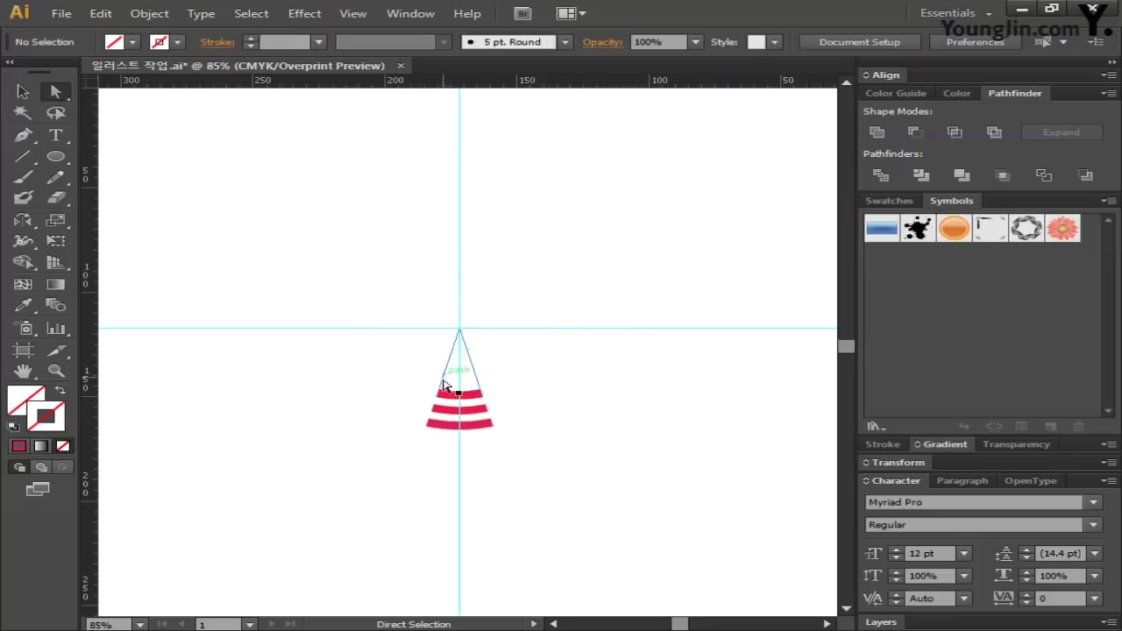
Delete the leftover unfilled wedge piece between the guide intersection and the innermost arc.
left_click(443, 378)
key("Delete")
key("Delete")
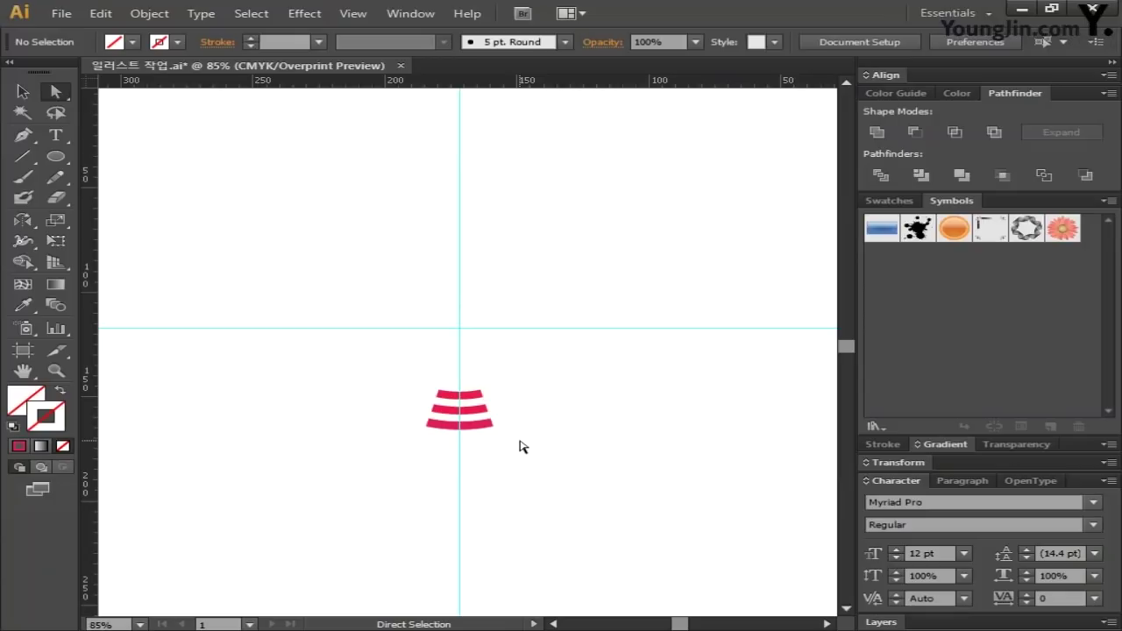
Draw a rectangle 3.6 mm wide and 30 mm high, centred on the guide intersection.
left_click_drag(55, 156, 181, 162)
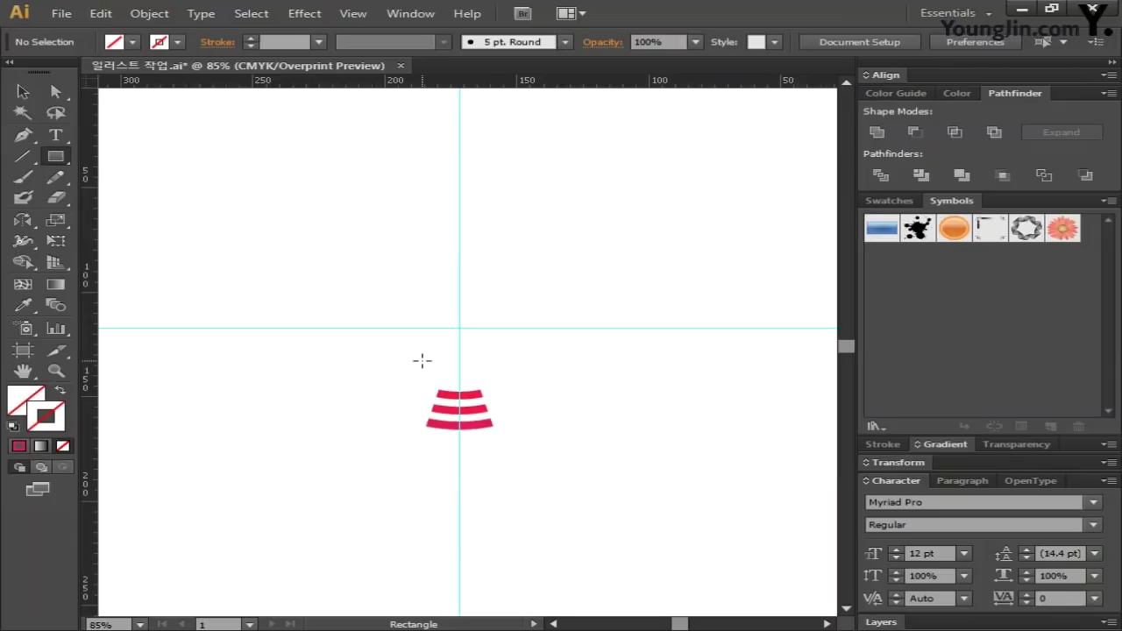
key("alt")
key("alt")
left_click(457, 327)
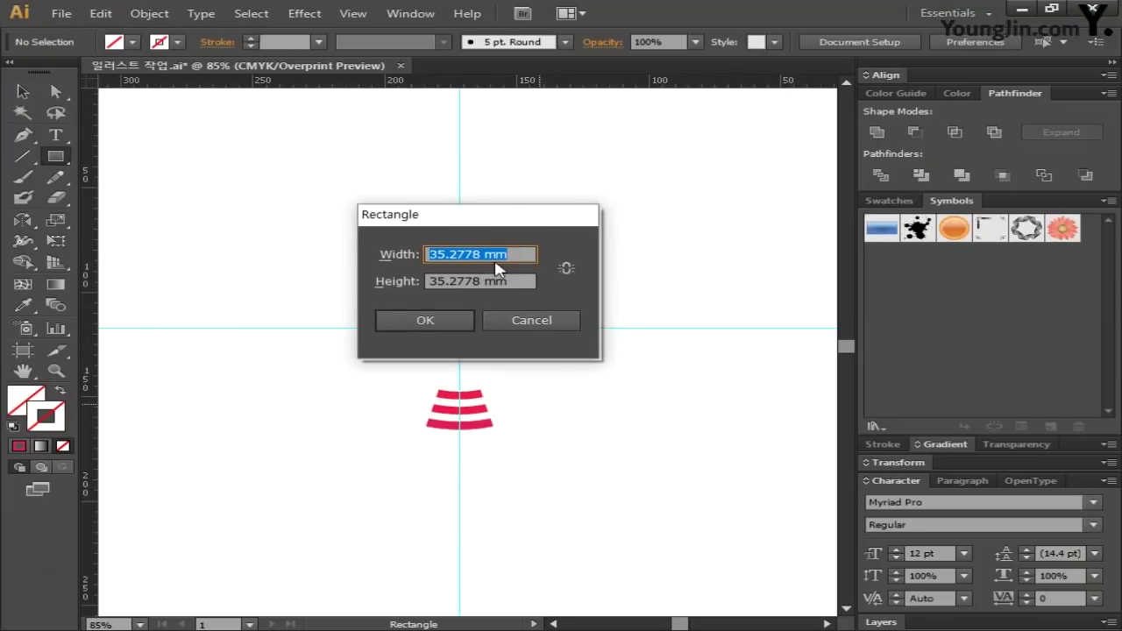
type("3.6")
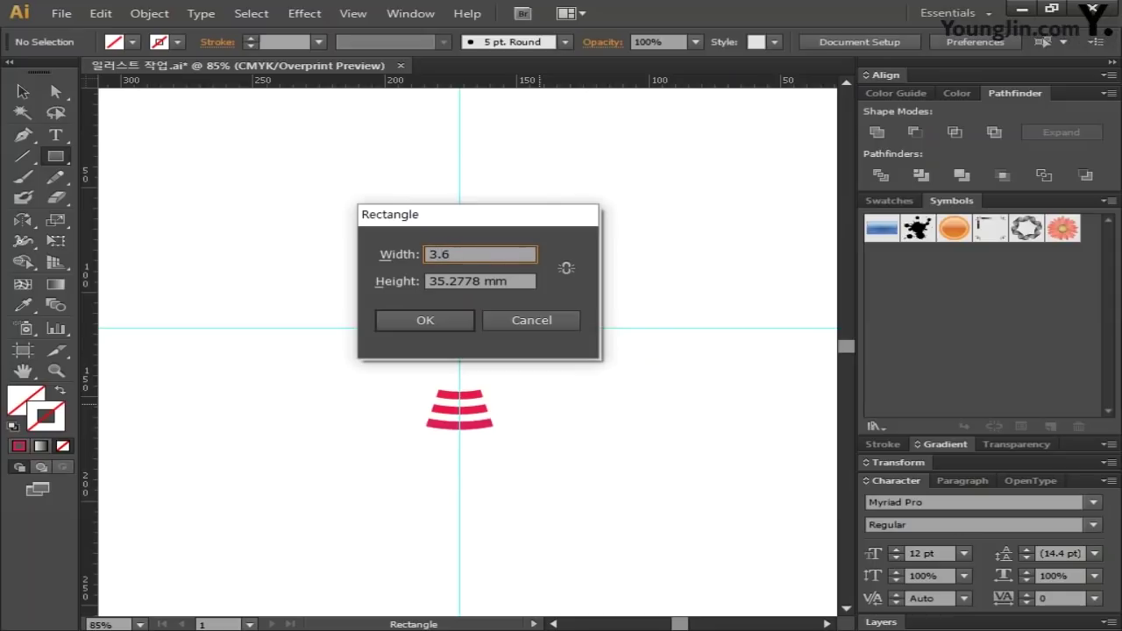
key("Tab")
type("3")
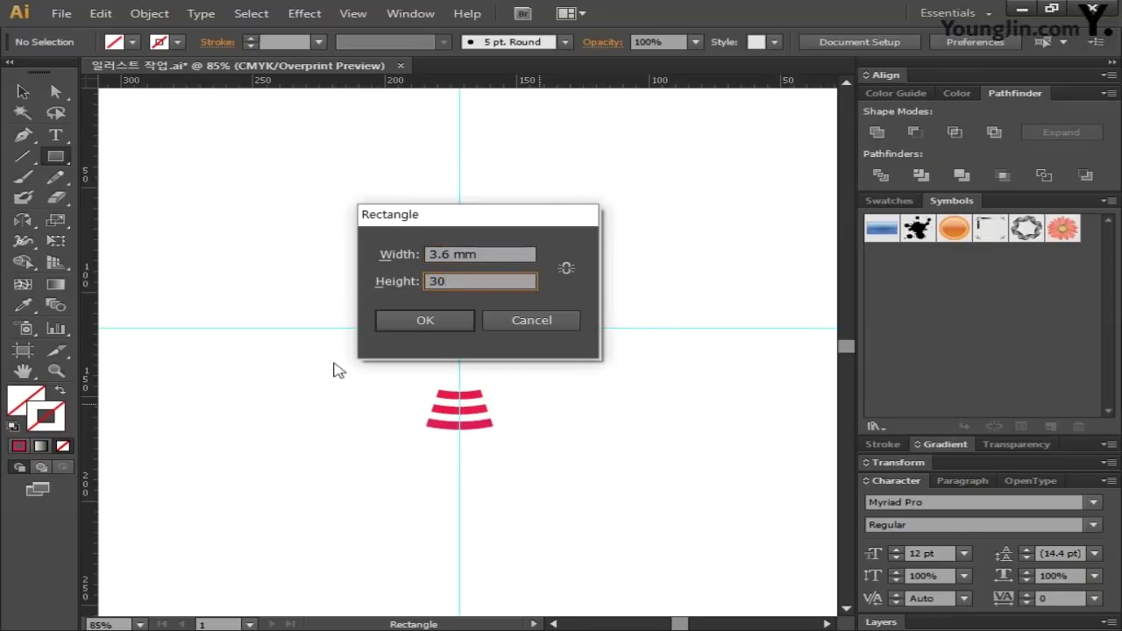
left_click(415, 321)
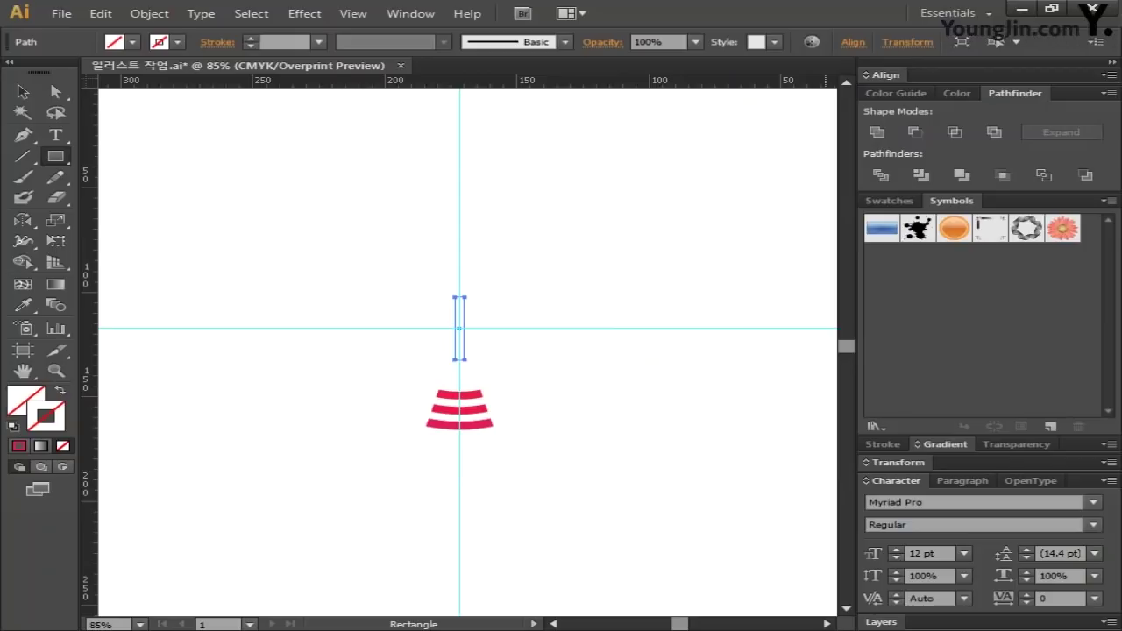
Fill the narrow rectangle with the last used solid red and clear the selection.
left_click(21, 398)
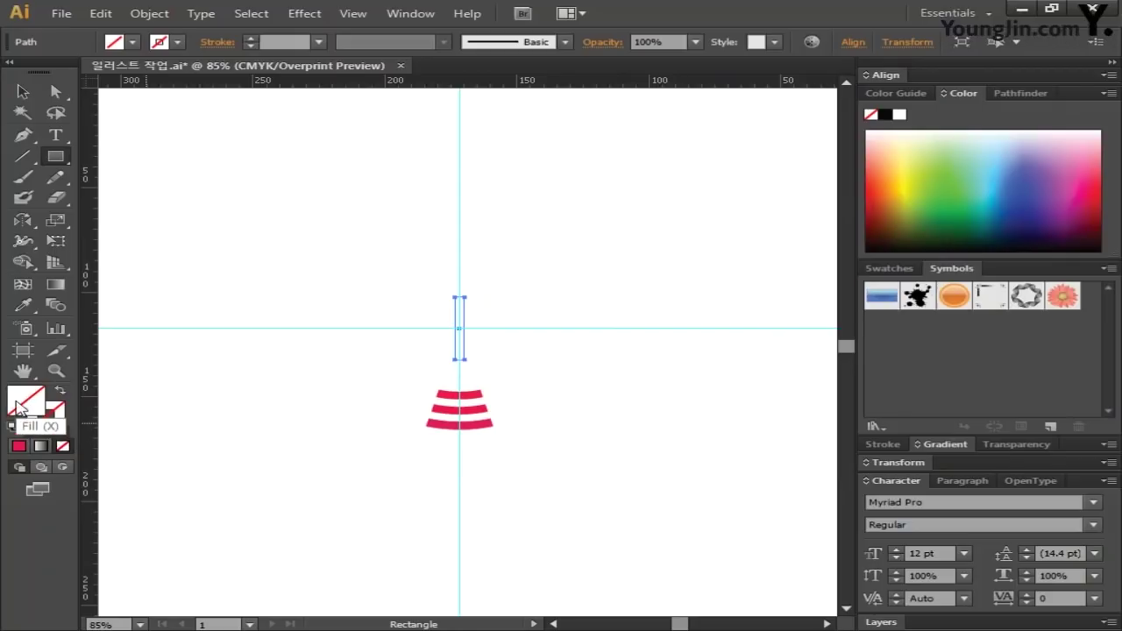
left_click(19, 446)
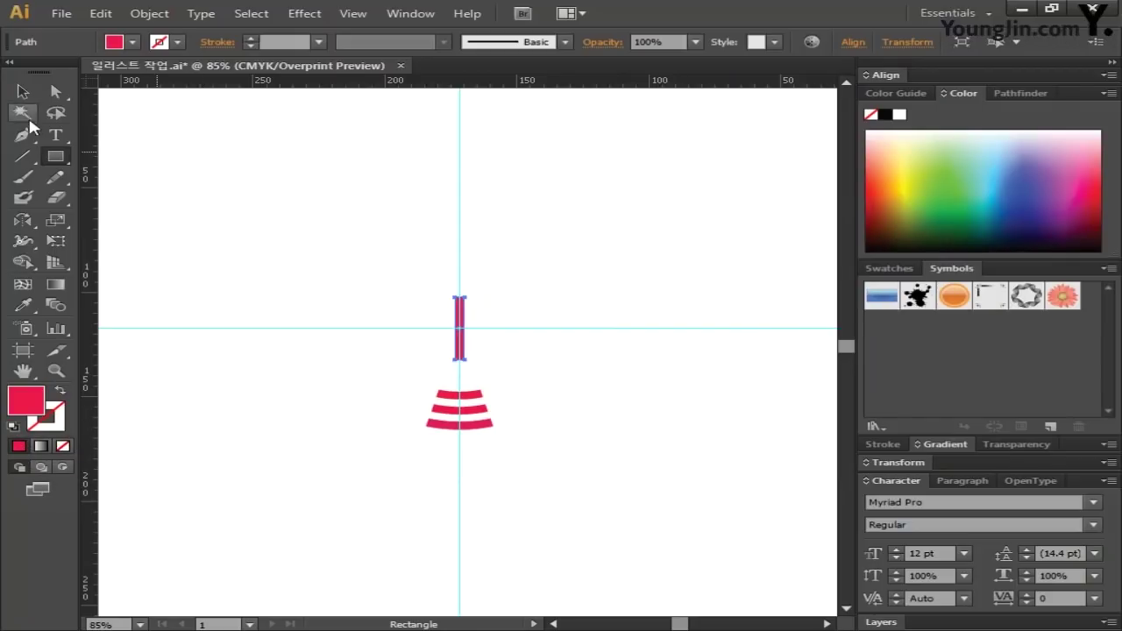
left_click(23, 91)
left_click(432, 322)
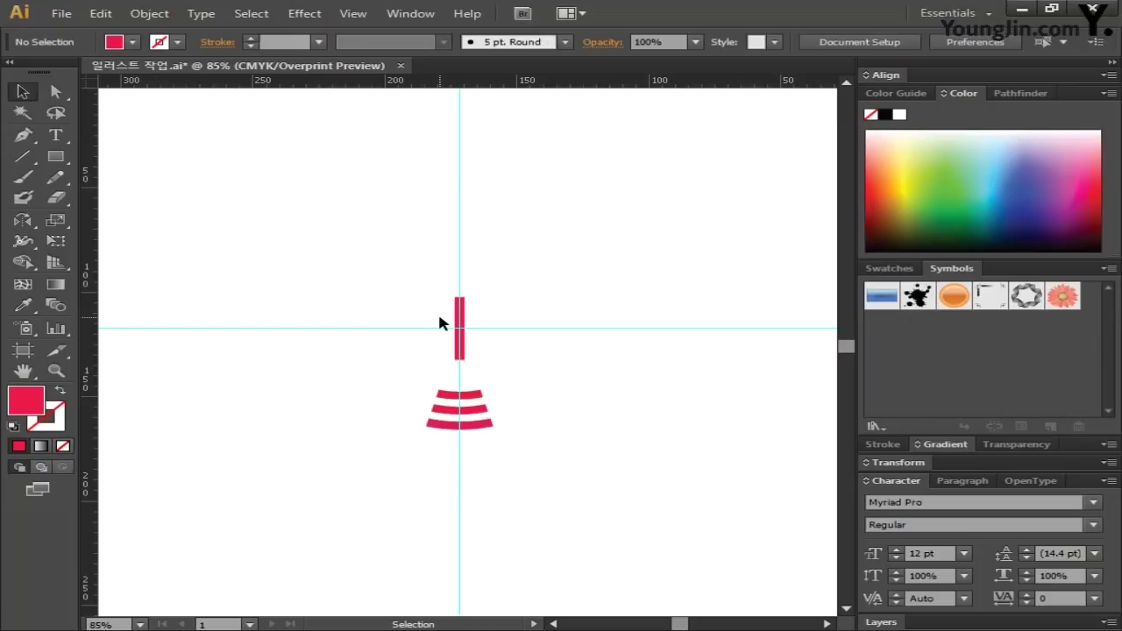
Move the red bar straight down over the middle of the three arcs and select it together with the arcs.
left_click(464, 317)
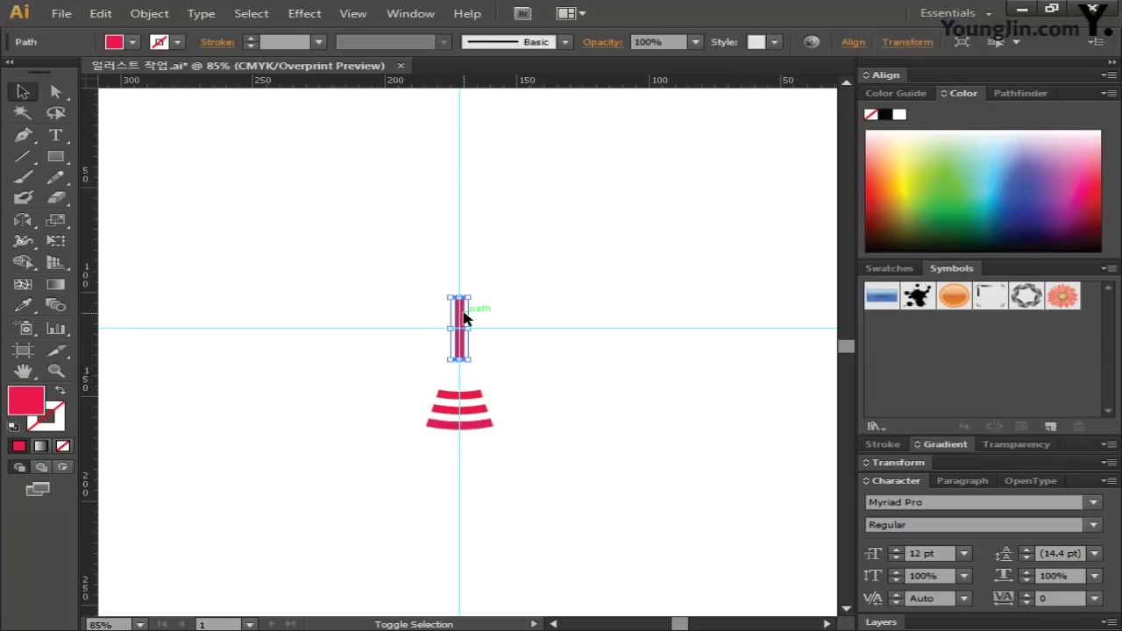
left_click(465, 317, "shift")
left_click_drag(465, 317, 457, 443)
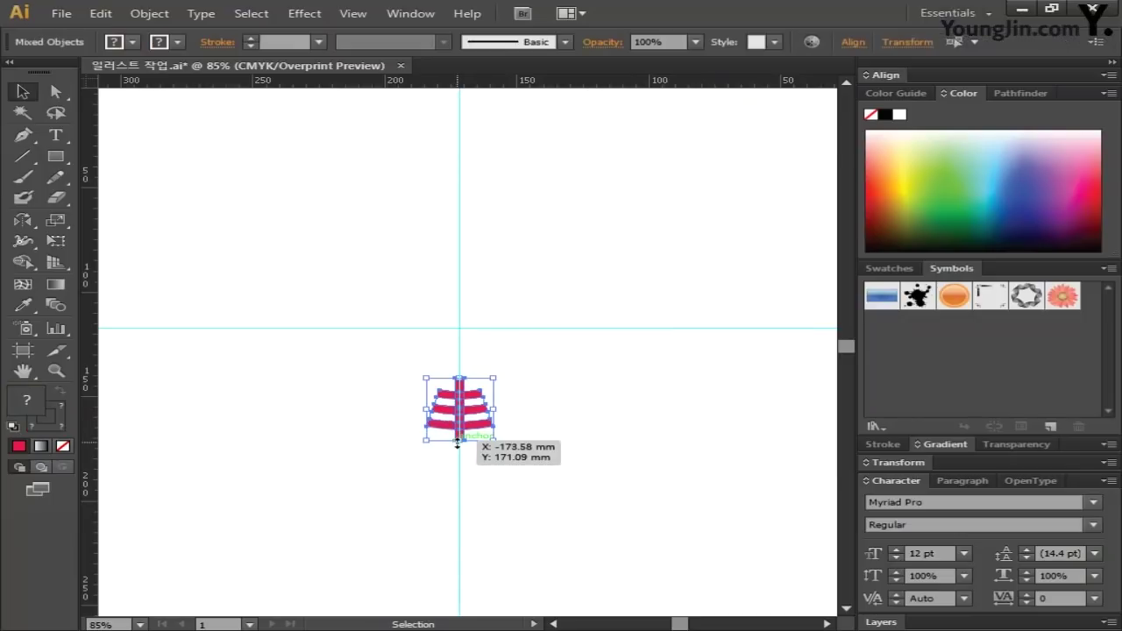
Rotate a copy of the bar and arcs by 45° around the guide intersection.
left_click(23, 220)
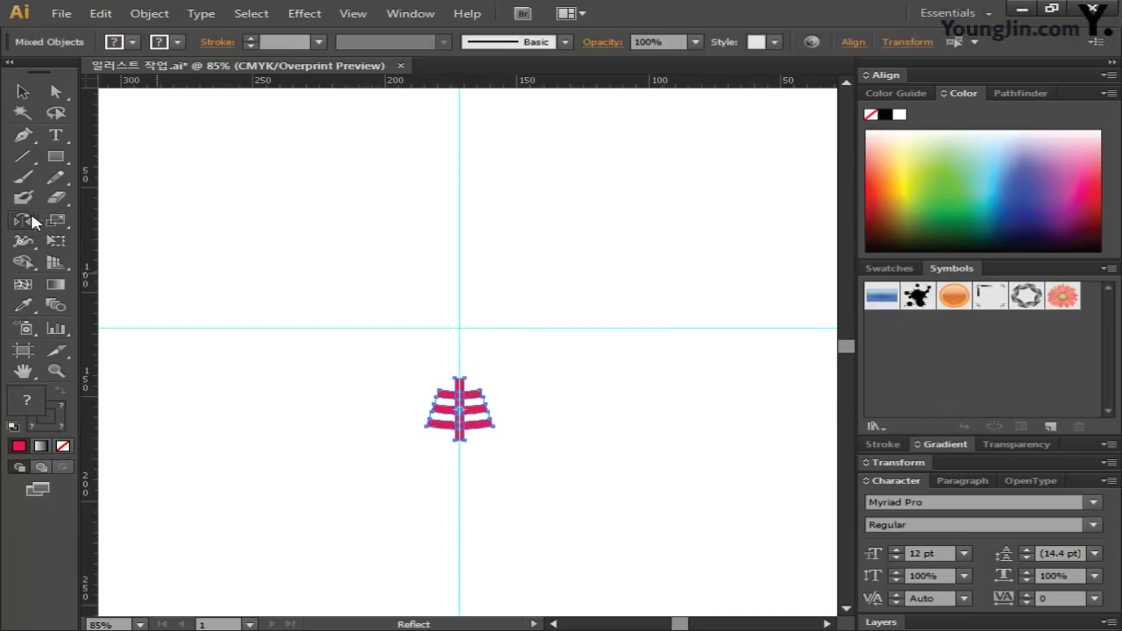
left_click_drag(33, 222, 40, 220)
left_click(459, 328, "alt")
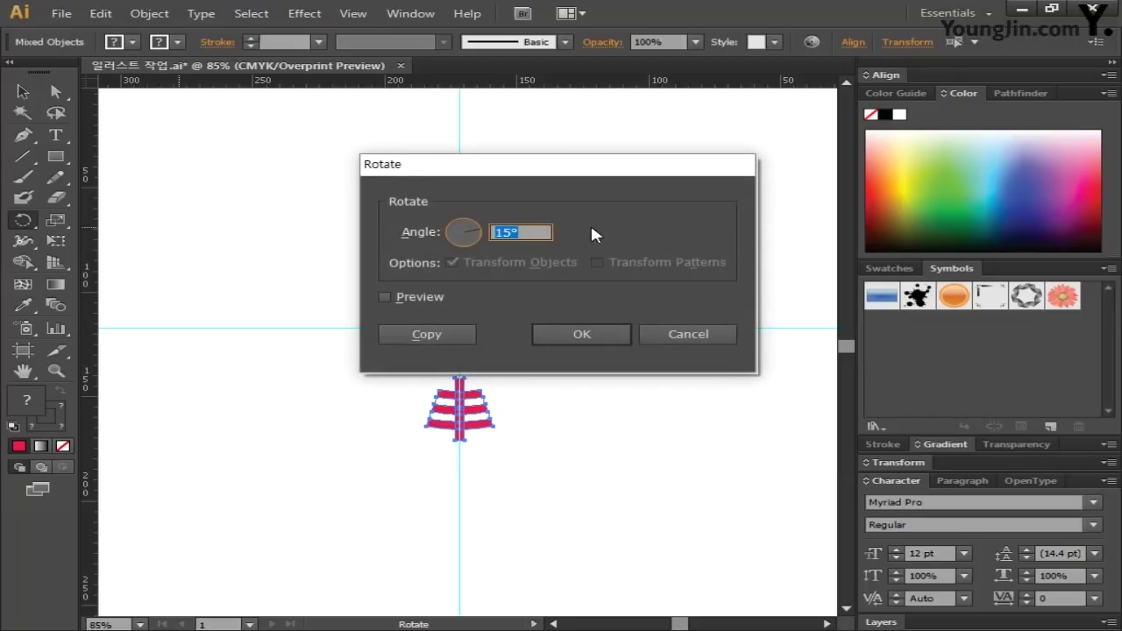
type("45")
left_click(444, 338)
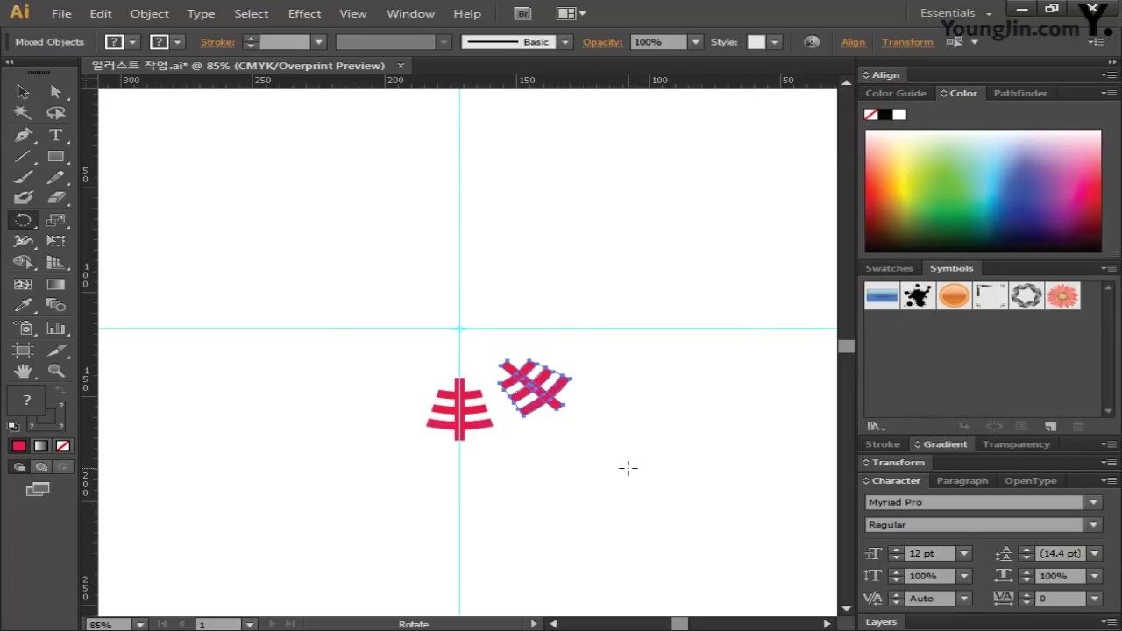
Repeat the rotated copy until eight arc groups form a full circle around the guide intersection.
key("ctrl+d")
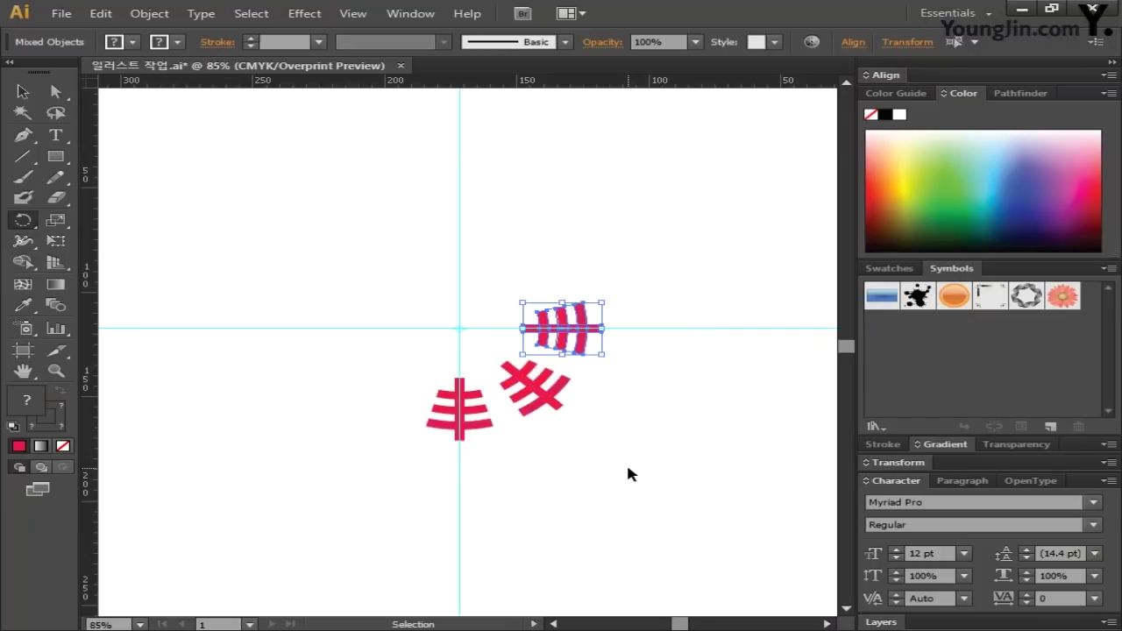
key("ctrl+d")
key("ctrl+d")
key("ctrl+d")
key("ctrl+d")
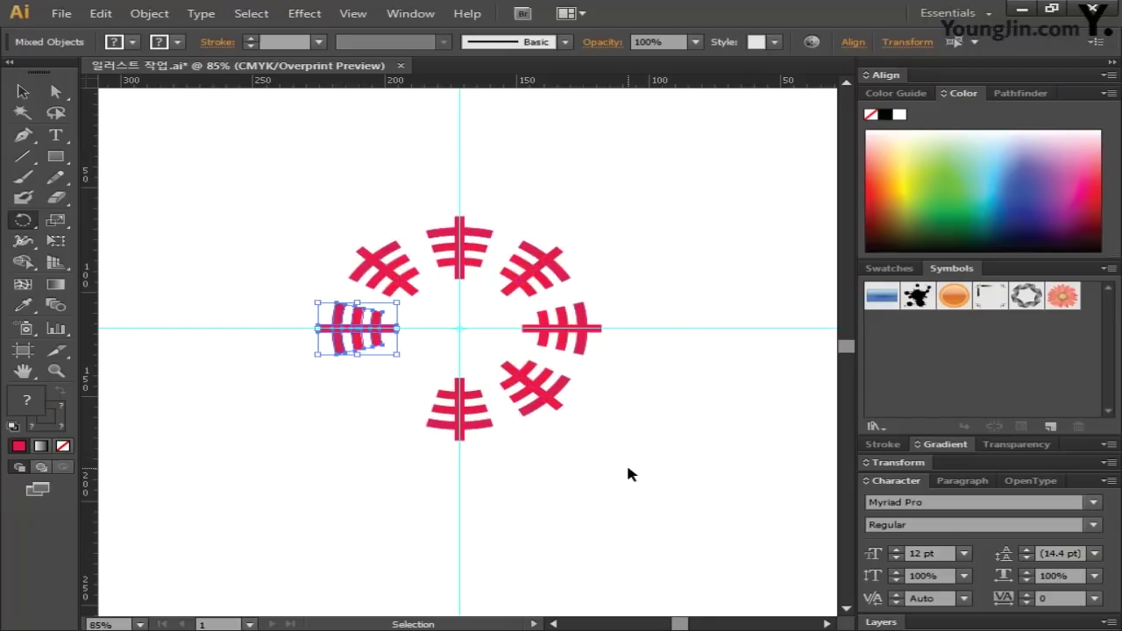
key("ctrl+d")
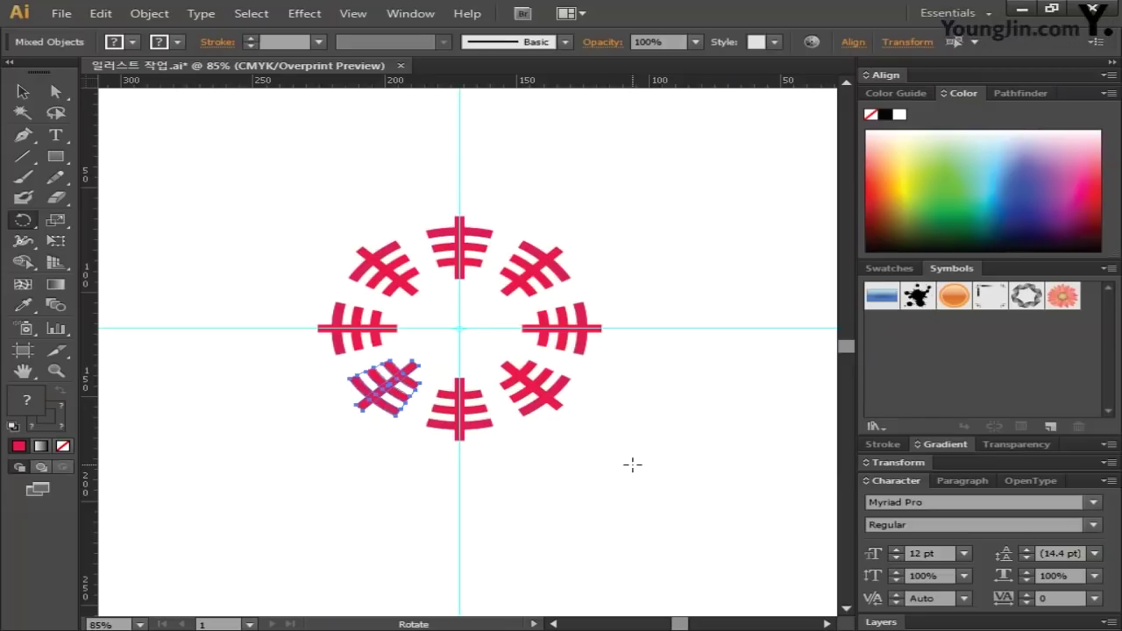
Shorten the lower-right group's bar to cross only its outer arc, and delete the bottom group's bar.
left_click(22, 91)
left_click(289, 272)
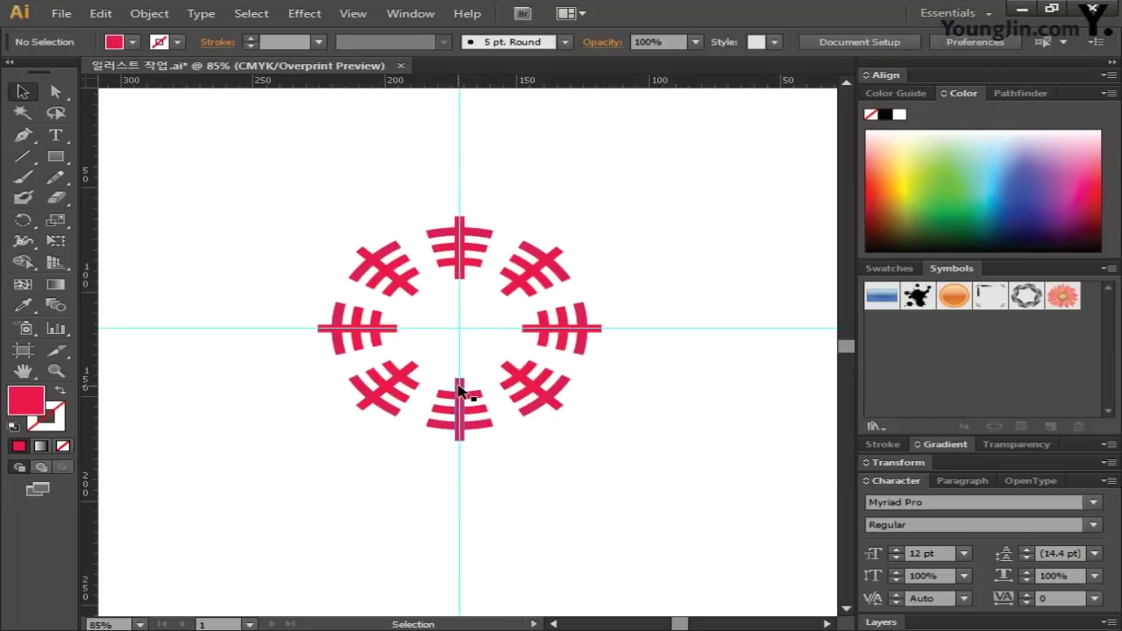
left_click(517, 374)
left_click_drag(505, 362, 536, 382)
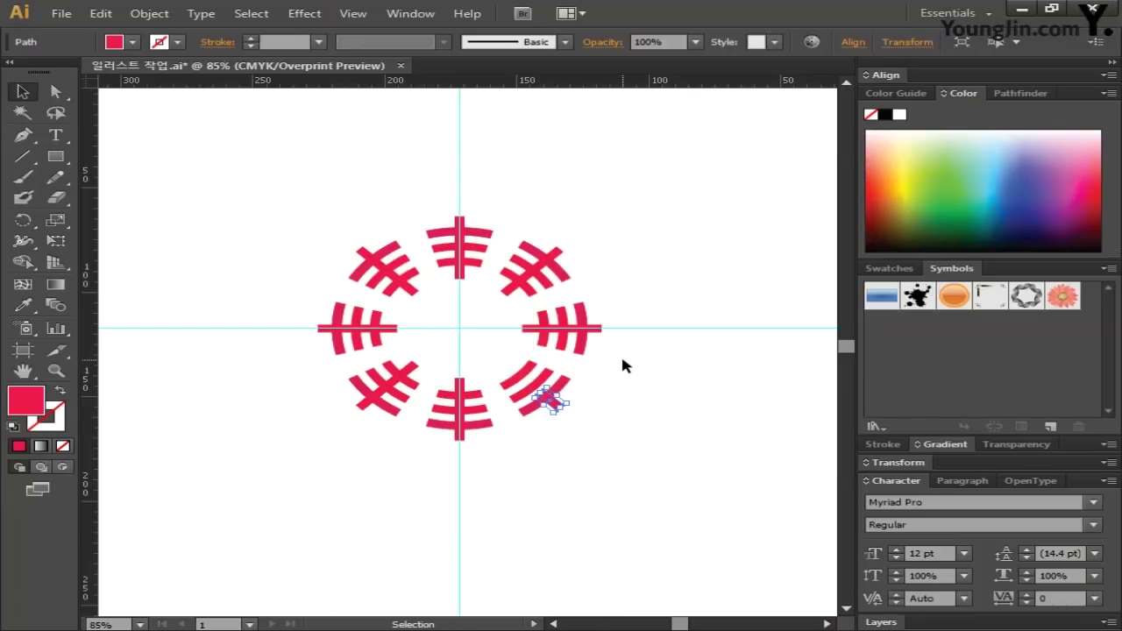
left_click(460, 390)
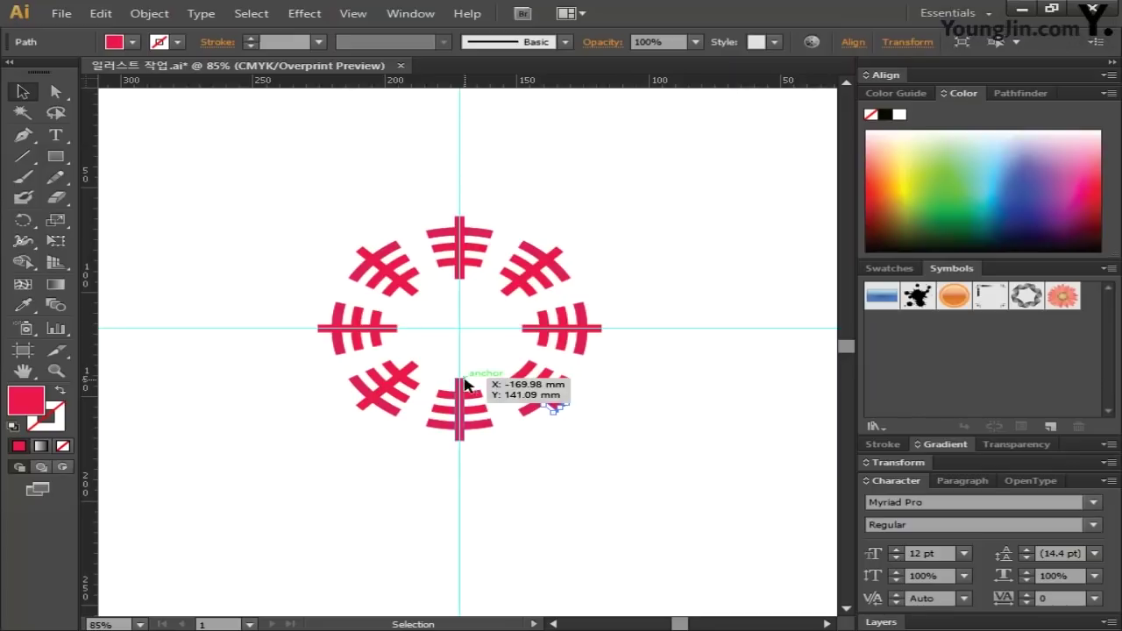
key("Delete")
Shorten the right group's bar to cross only the middle arc and the upper-right bar to cross the outer and middle arcs.
left_click(593, 329)
left_click_drag(601, 329, 577, 329)
left_click_drag(522, 329, 551, 329)
key("ctrl+plus")
key("ctrl+plus")
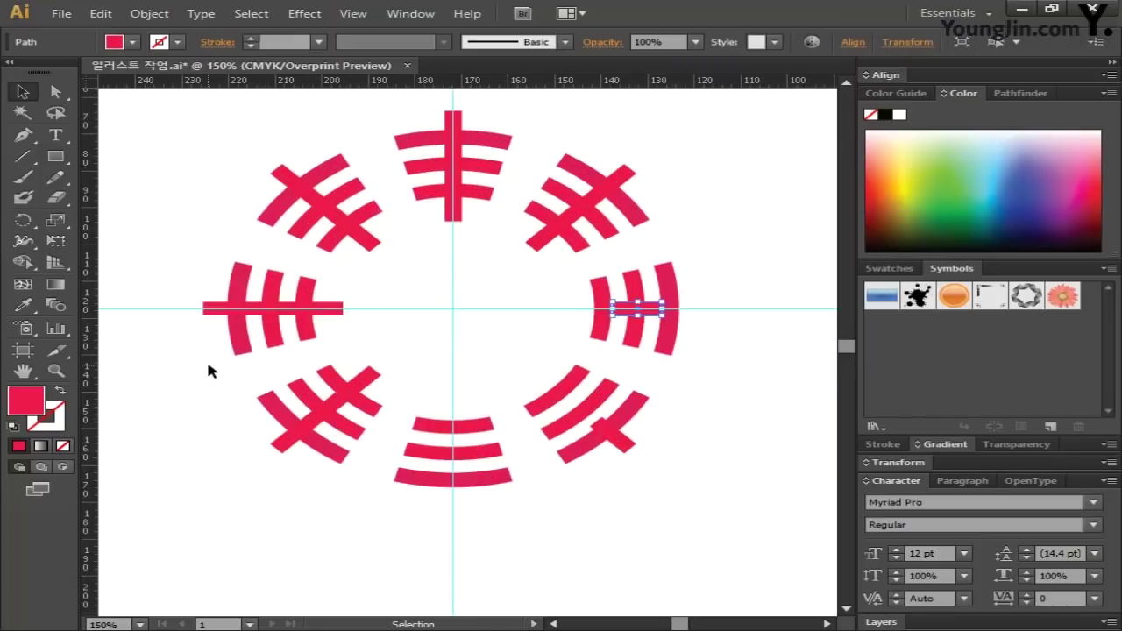
scroll(207, 366, "up", 1)
left_click_drag(668, 336, 655, 336)
left_click_drag(612, 200, 574, 247)
Shorten the upper-left bar to its middle and inner arcs, and the left bar to its outer arc with a copy over the inner arc.
left_click(338, 246)
left_click_drag(275, 197, 312, 227)
left_click(311, 336)
left_click_drag(343, 335, 253, 335)
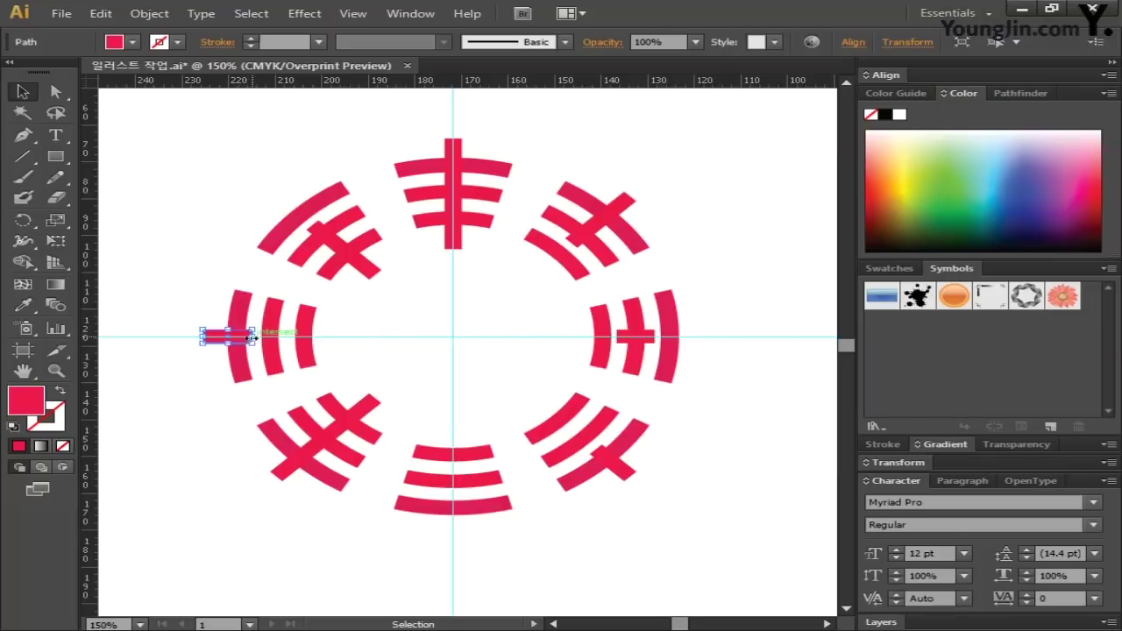
left_click_drag(251, 335, 331, 335)
left_click(374, 319)
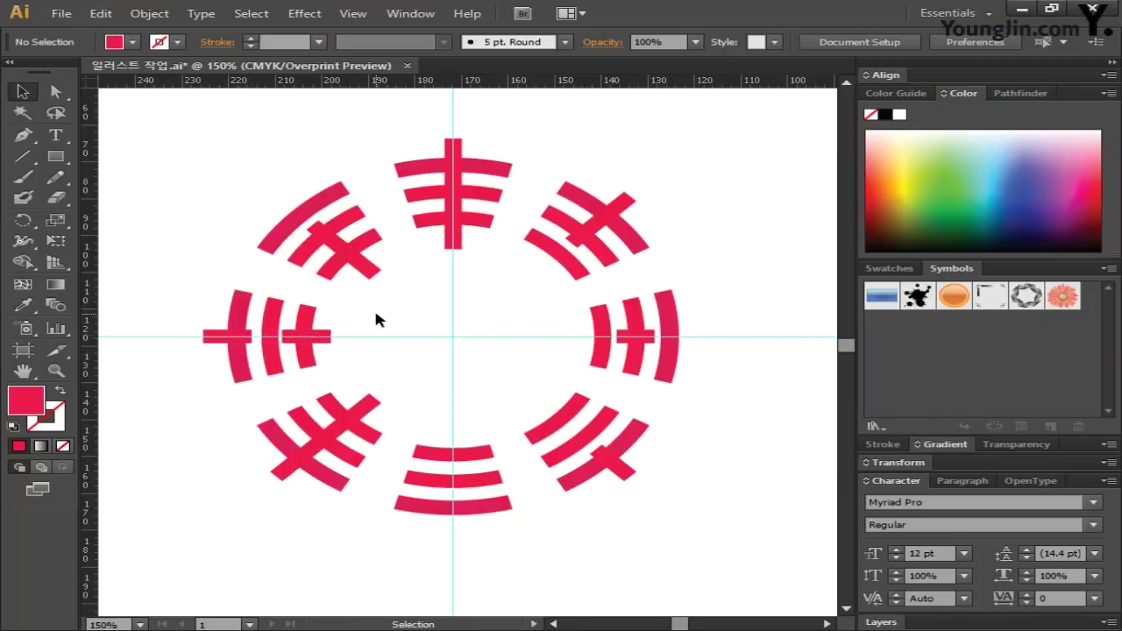
Shorten the lower-left group's bar to cross only its inner arc, and clear the selection.
left_click(367, 405)
left_click_drag(273, 470, 345, 423)
left_click(415, 411)
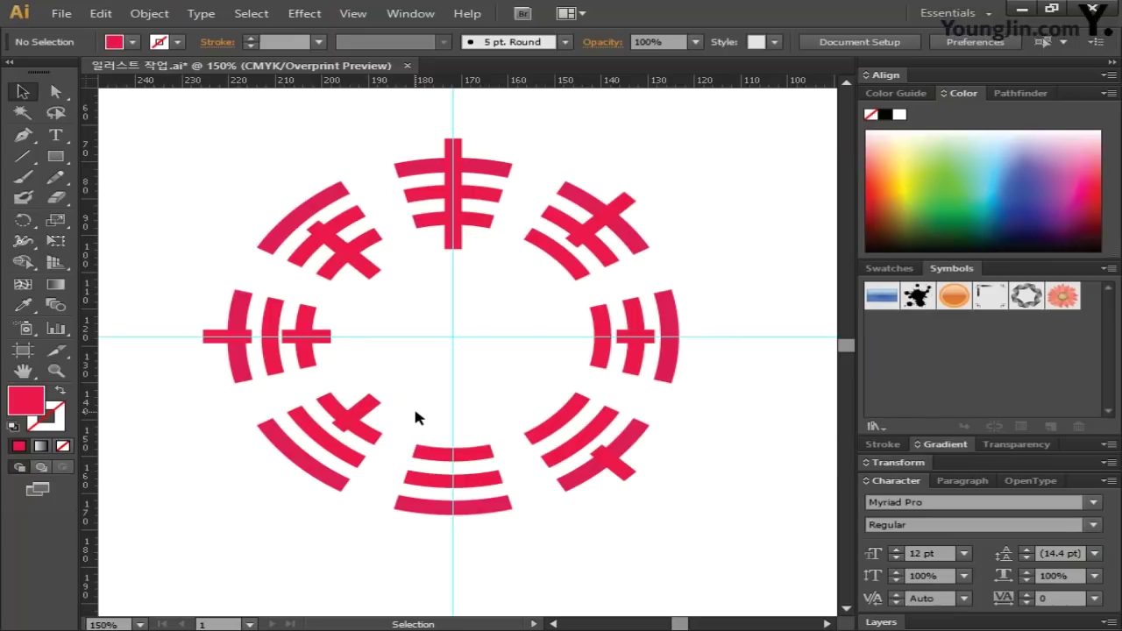
Select all eight groups with their bars, cut the overlaps with Pathfinder Trim, and clear the selection.
left_click_drag(183, 130, 724, 554)
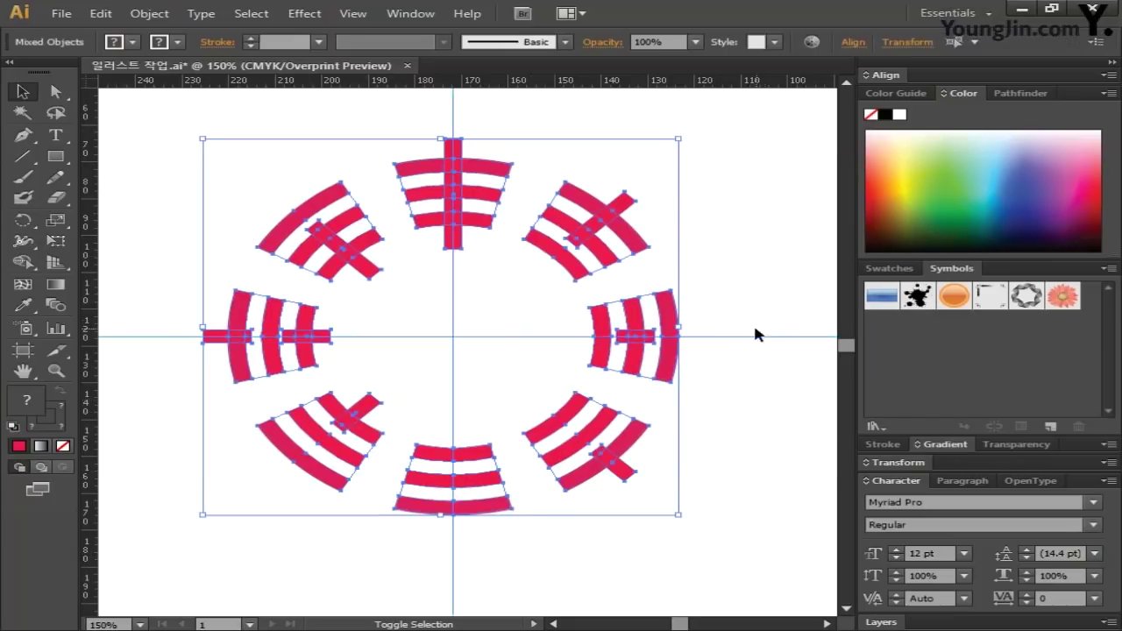
left_click(1016, 93)
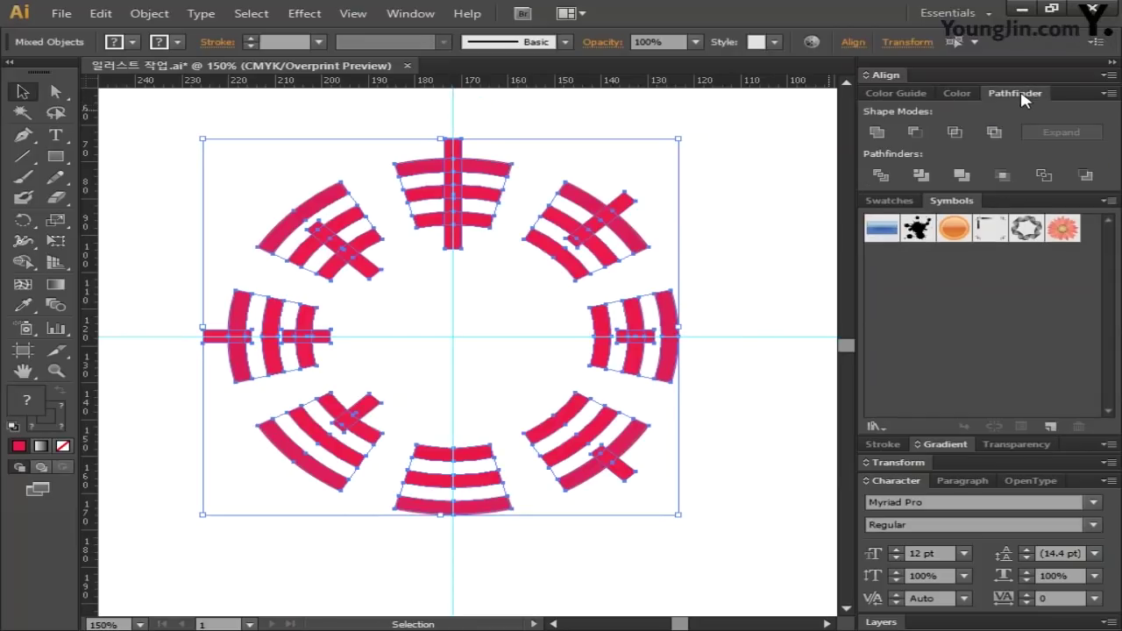
left_click(920, 176)
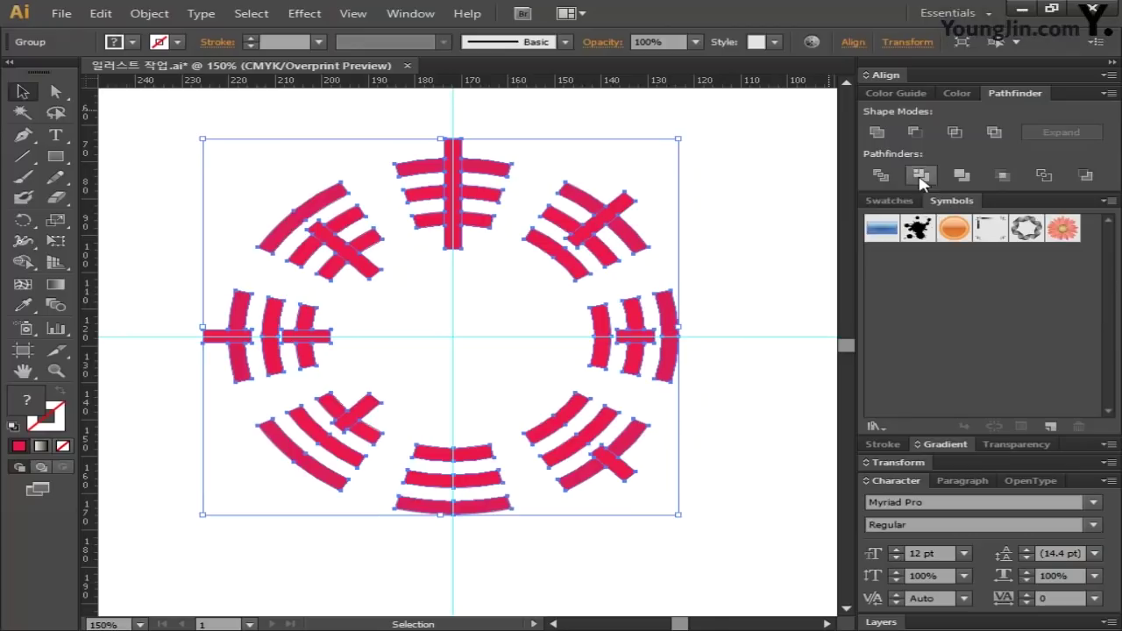
left_click(740, 231)
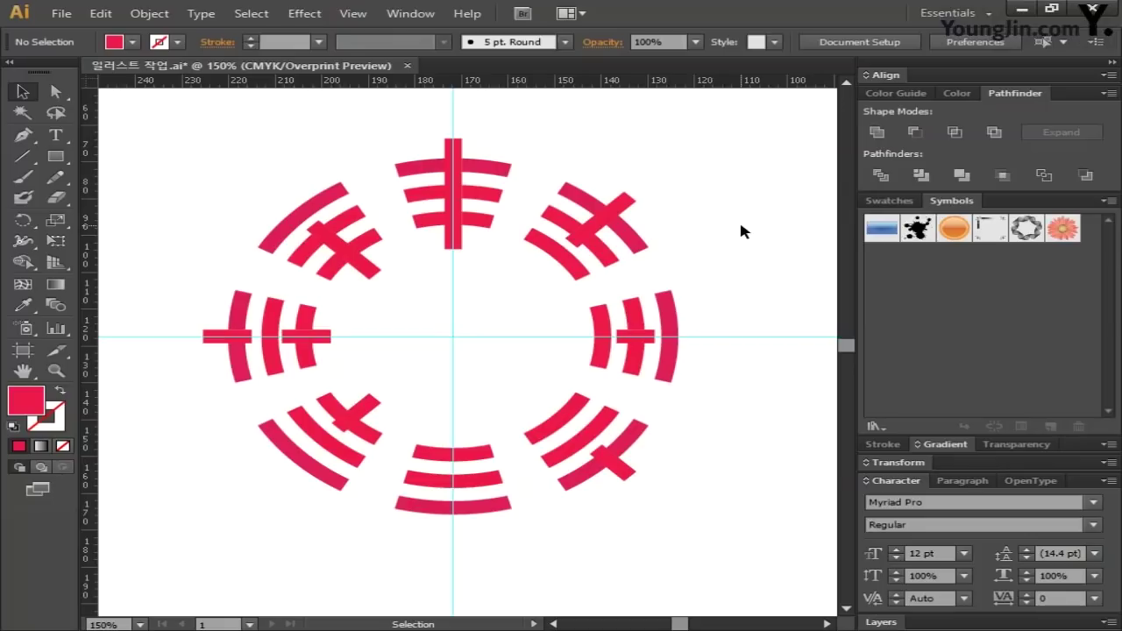
Delete the bars crossing the top, upper-right and right arc groups, leaving gaps in the arcs.
key("a")
left_click(455, 176)
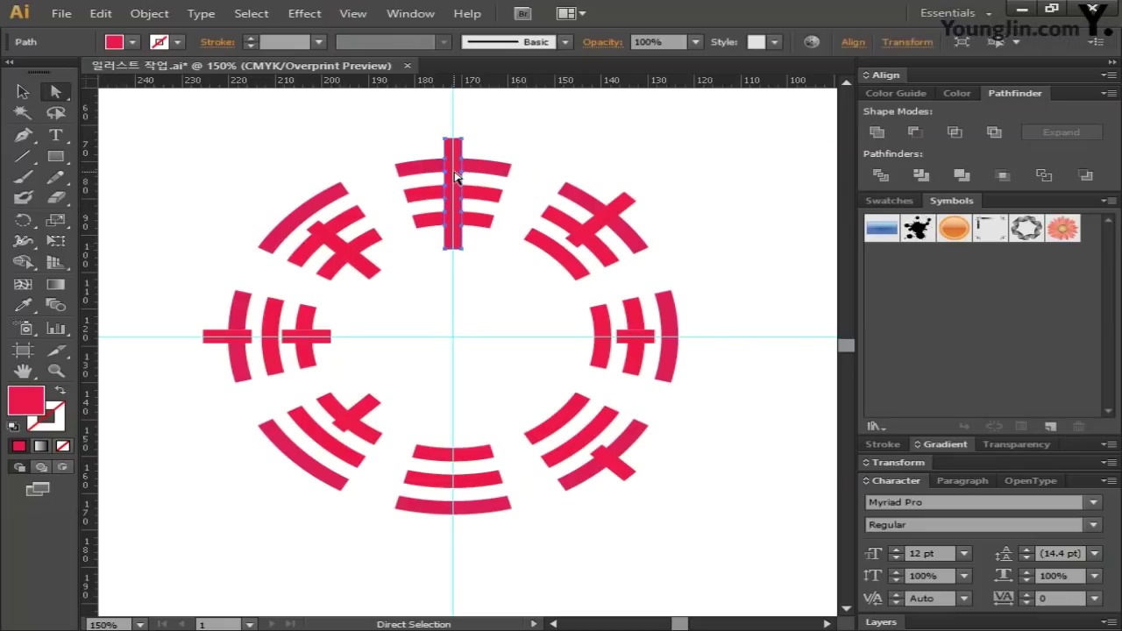
key("Delete")
left_click(611, 212)
key("Delete")
left_click(645, 336)
key("Delete")
Delete the bars crossing the upper-left, left, lower-left and lower-right arc groups.
left_click(349, 249)
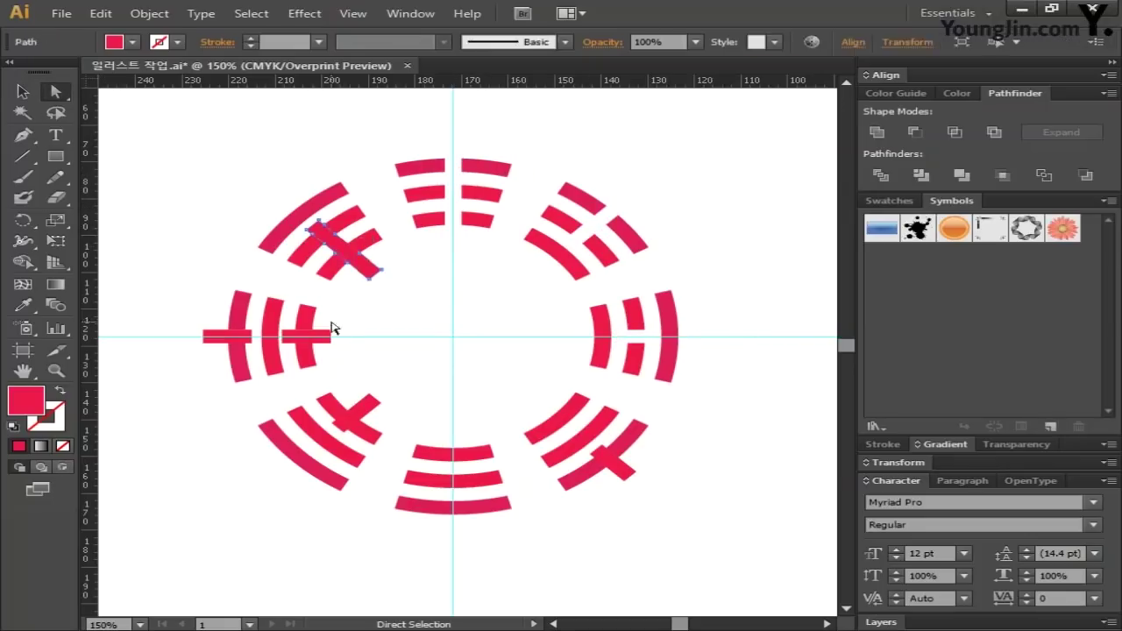
key("Delete")
left_click(300, 338)
key("Delete")
left_click(231, 338)
key("Delete")
left_click(350, 412)
key("Delete")
left_click(613, 464)
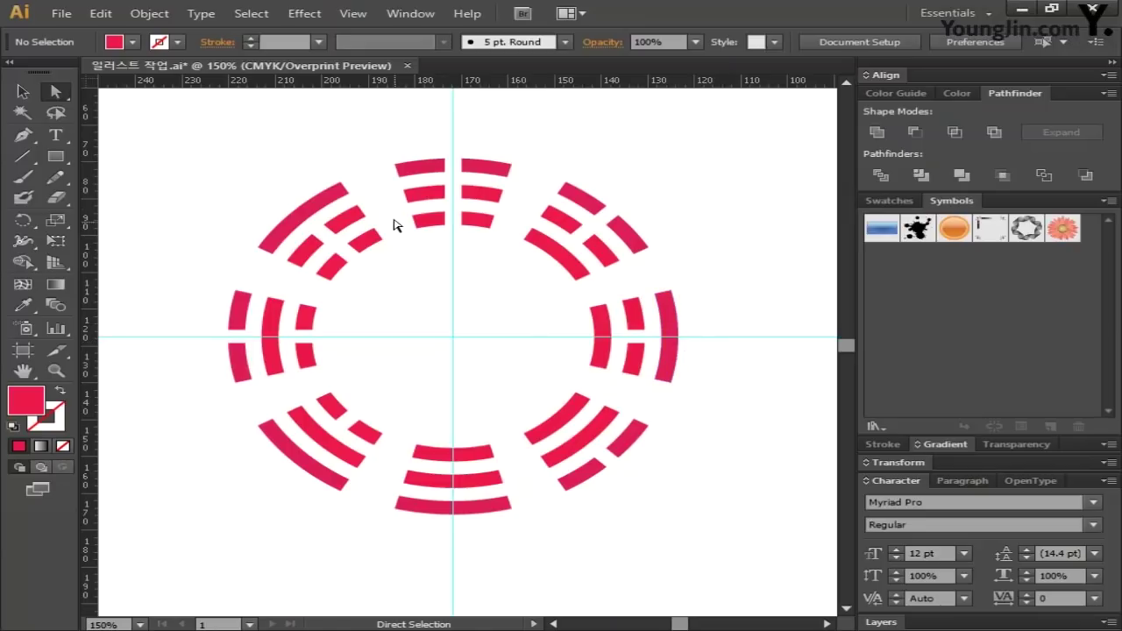
Fill the top arc group with pink C 11, M 57, Y 0, K 0, and clear the selection.
left_click_drag(380, 147, 517, 232)
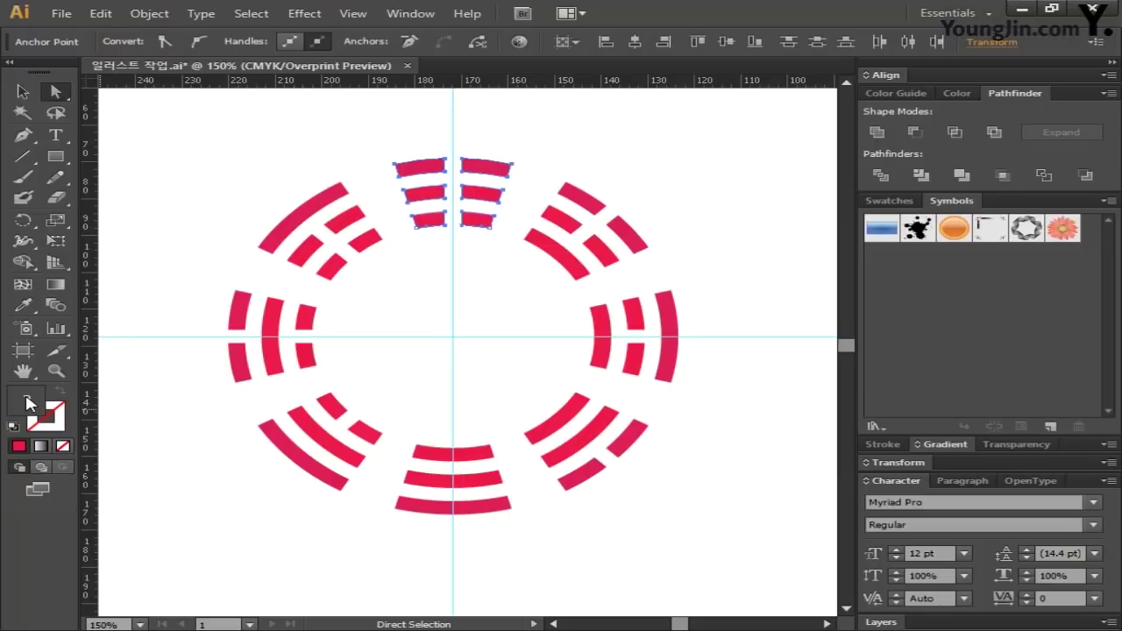
double_click(28, 399)
key("Tab")
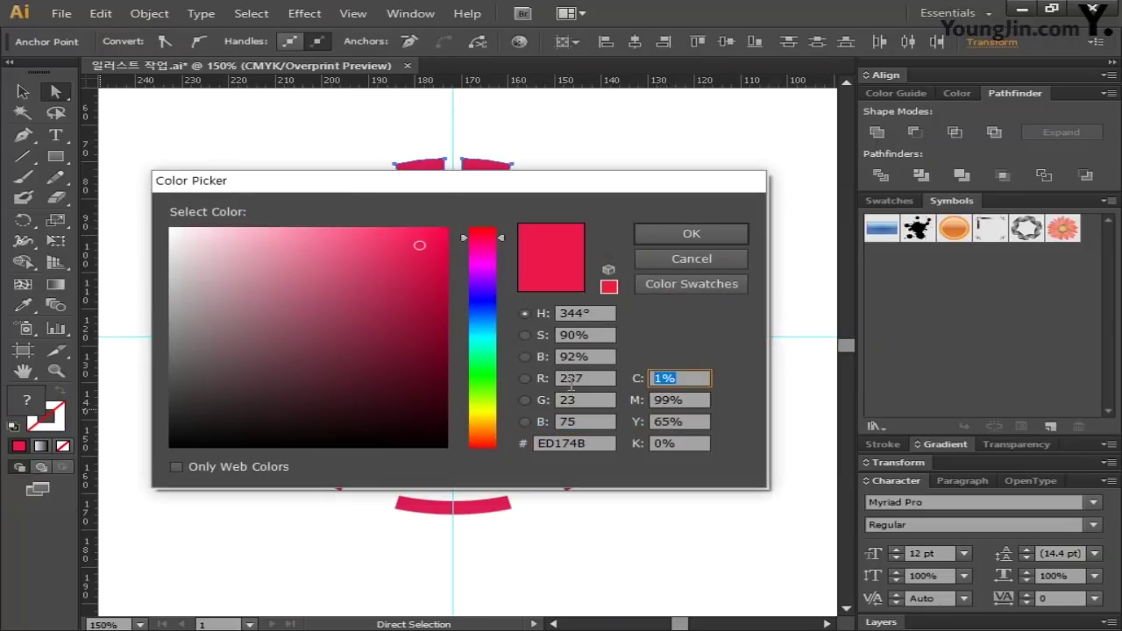
type("11")
key("Tab")
type("57")
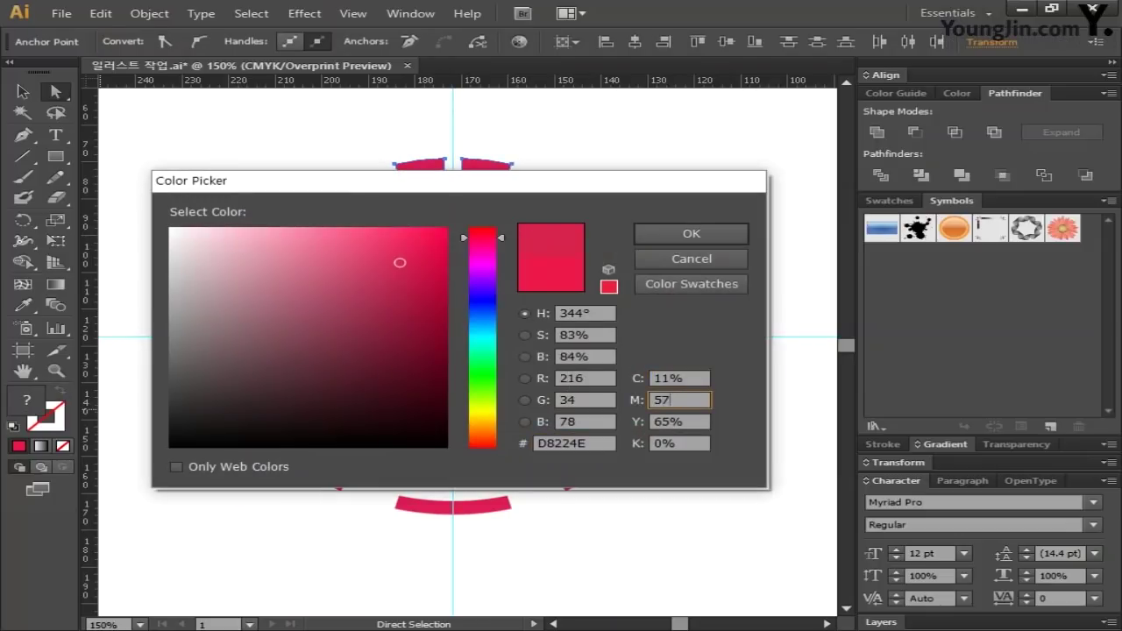
key("Tab")
type("0")
key("Tab")
type("0")
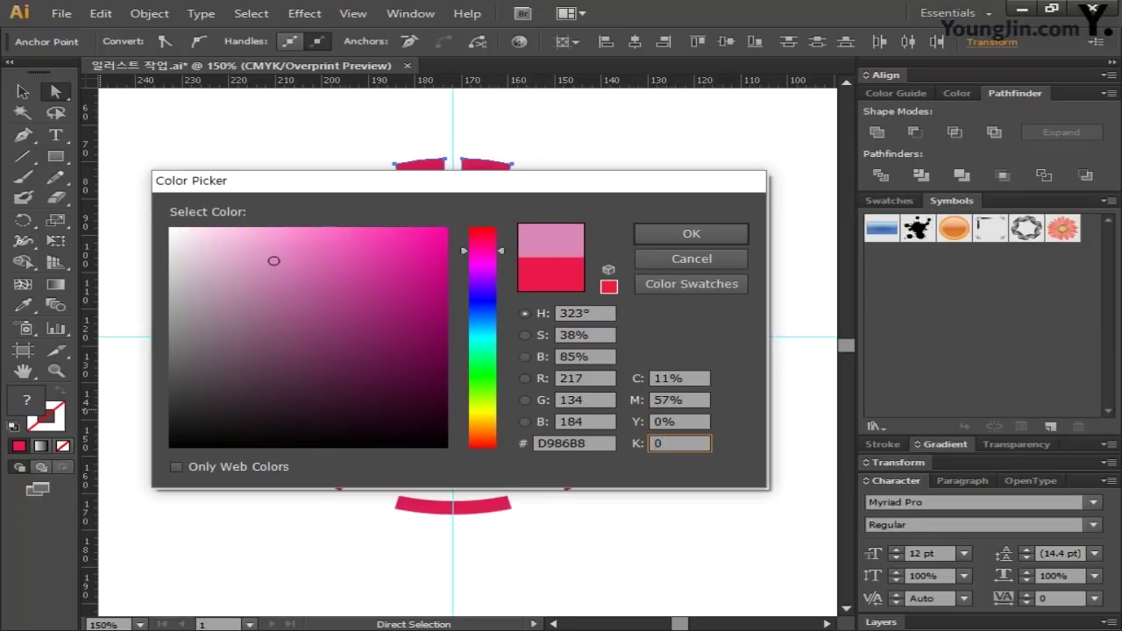
left_click(692, 237)
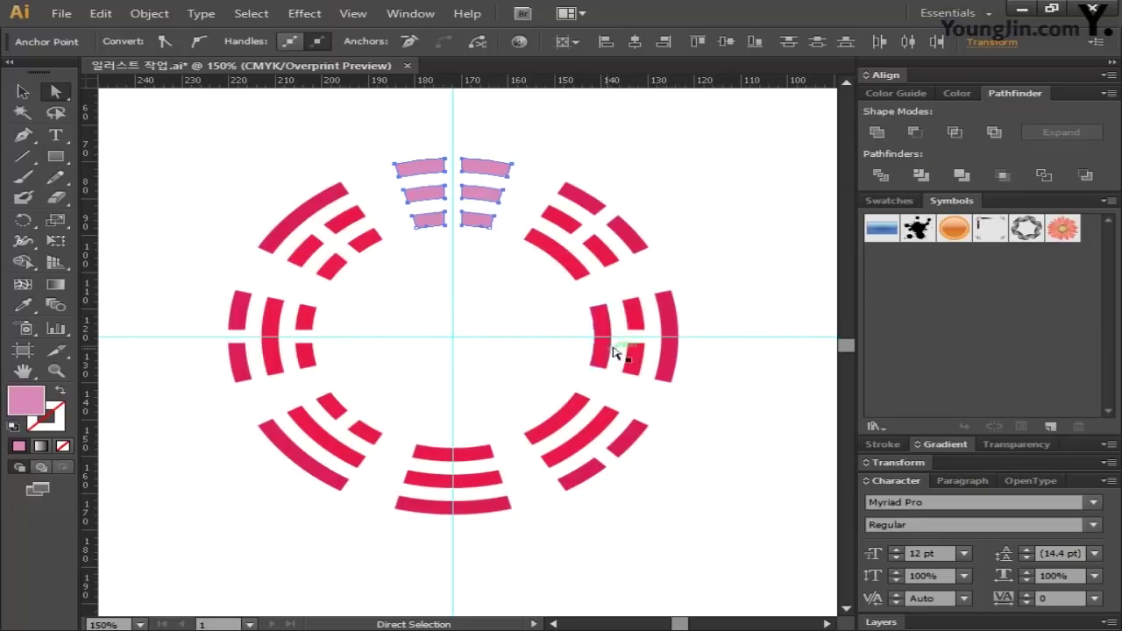
left_click(792, 252)
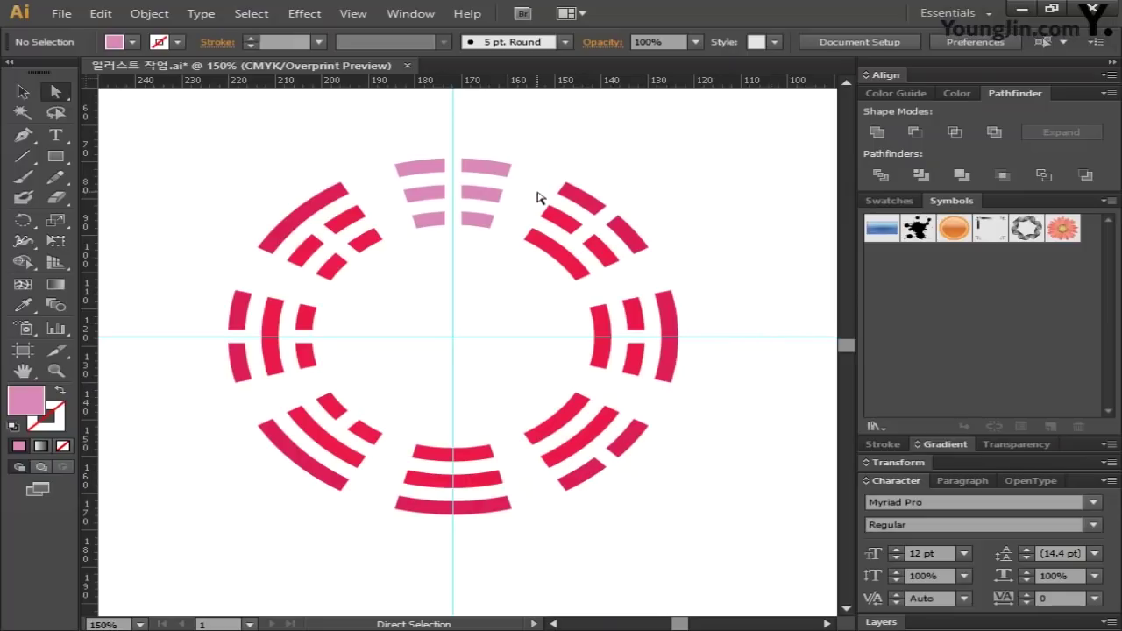
Fill the upper-right arc group with dusty pink C 15, M 44, Y 18, K 0.
left_click_drag(538, 193, 656, 283)
double_click(30, 407)
key("Tab")
type("15")
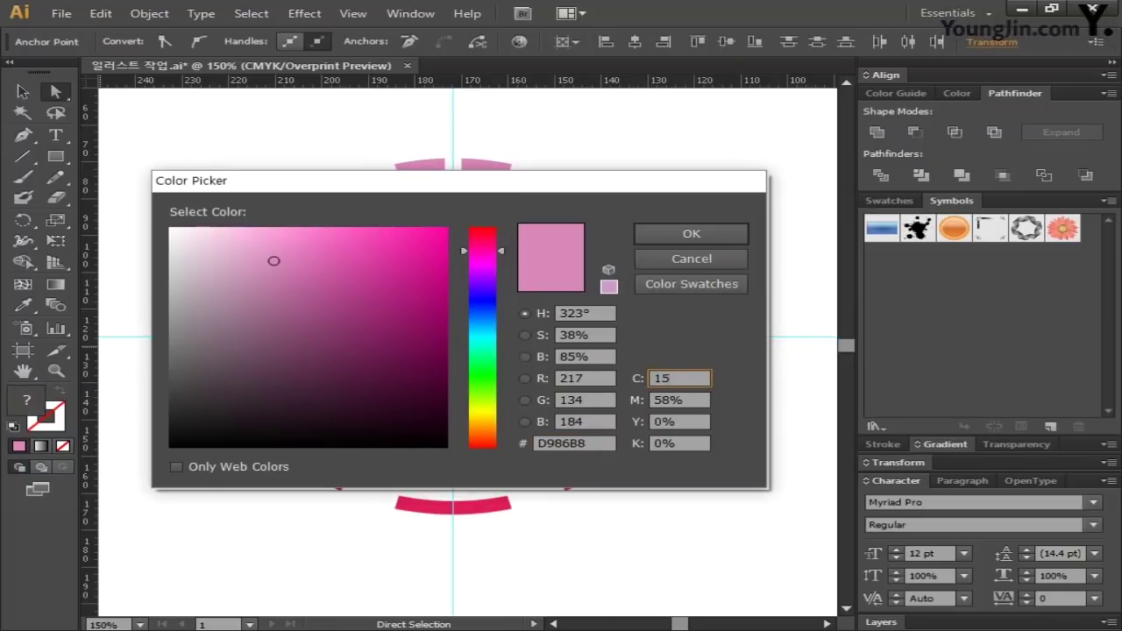
key("Tab")
type("44")
key("Tab")
type("18")
key("Tab")
key("Return")
Fill the right arc group with tan C 19, M 38, Y 58, K 0.
left_click_drag(564, 300, 746, 383)
key("Tab")
key("Tab")
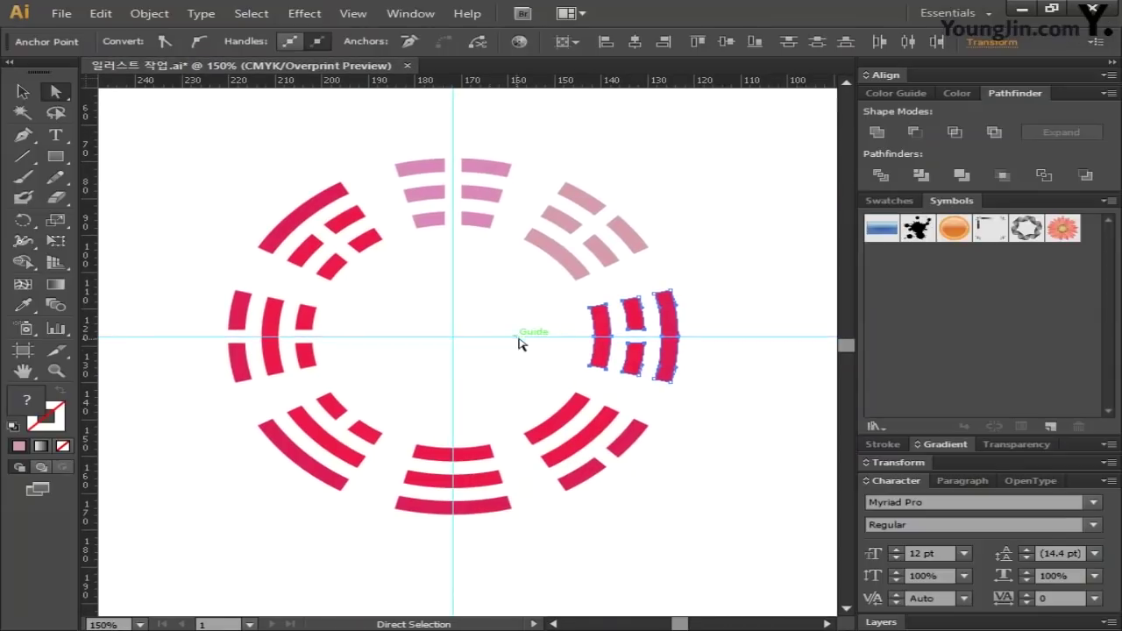
double_click(31, 407)
left_click(693, 378)
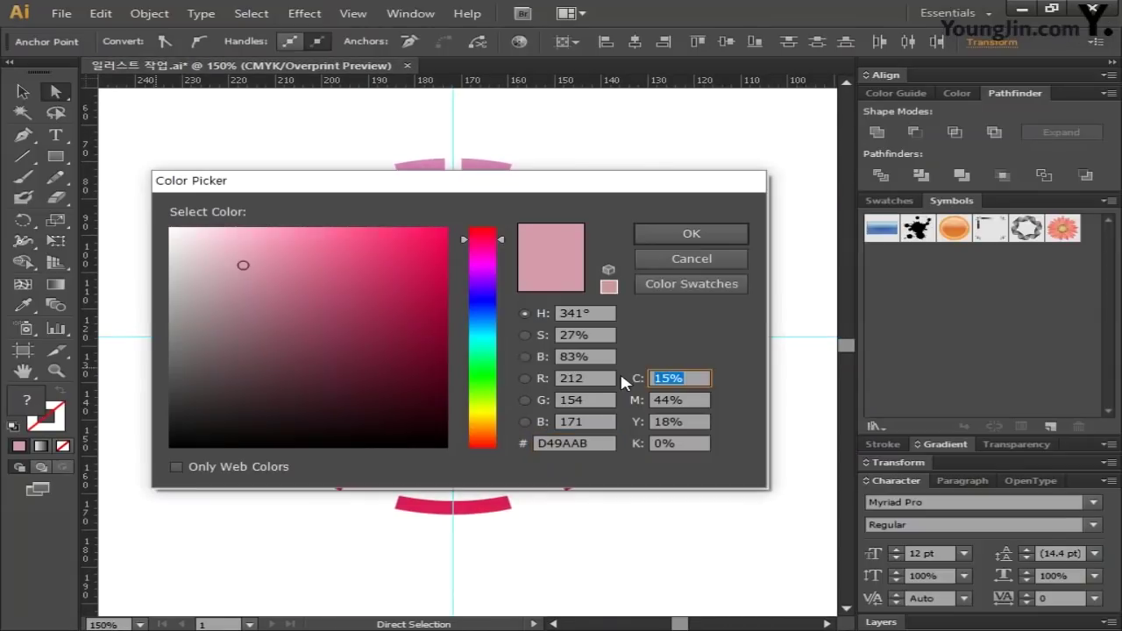
type("18")
key("Tab")
type("38")
key("Tab")
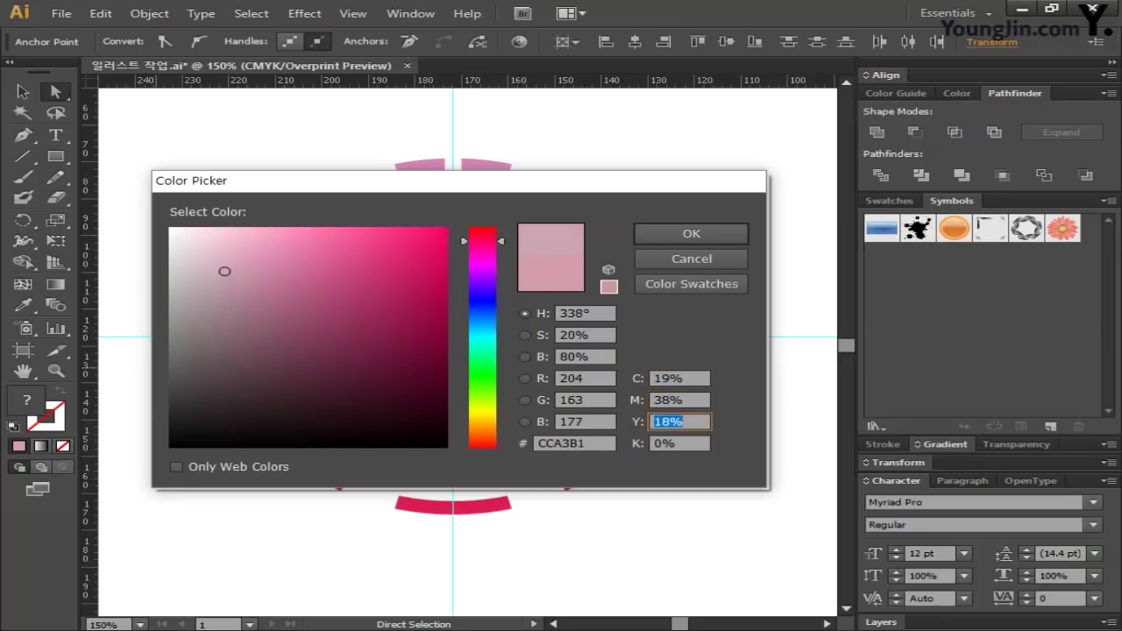
type("58")
key("Tab")
key("Return")
Fill the lower-right arc group with teal C 73, M 0, Y 51, K 0.
key("ctrl+a")
double_click(27, 401)
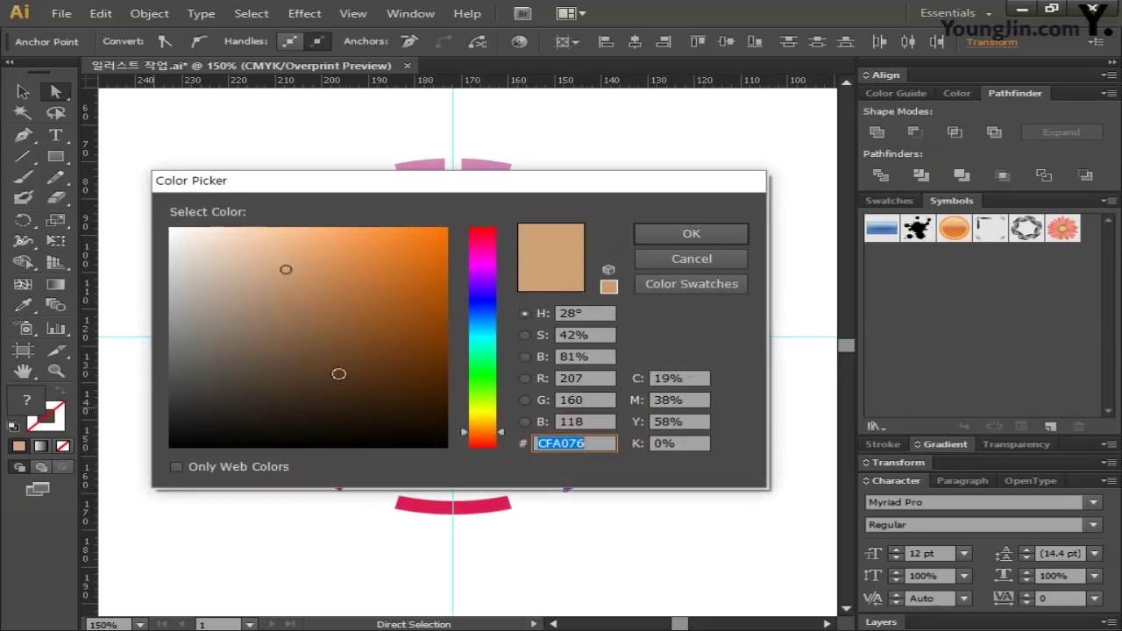
left_click(679, 378)
type("72")
key("Tab")
type("0")
key("Tab")
type("51")
key("Tab")
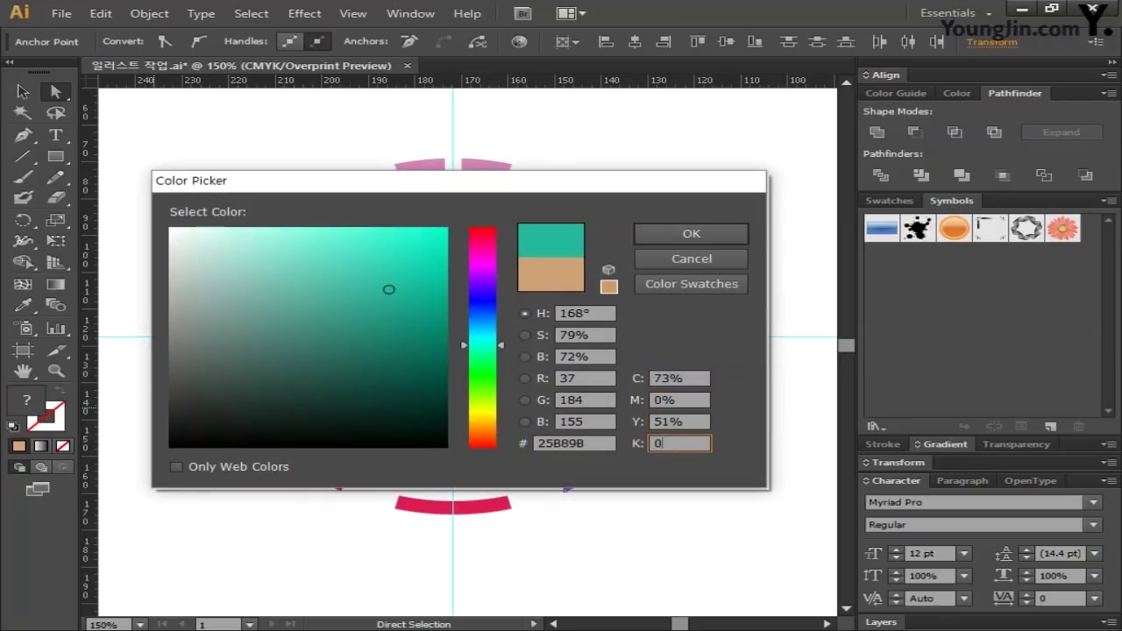
left_click(691, 233)
Fill the bottom arc group with purple C 37, M 99, Y 13, K 0.
left_click_drag(526, 538, 399, 443)
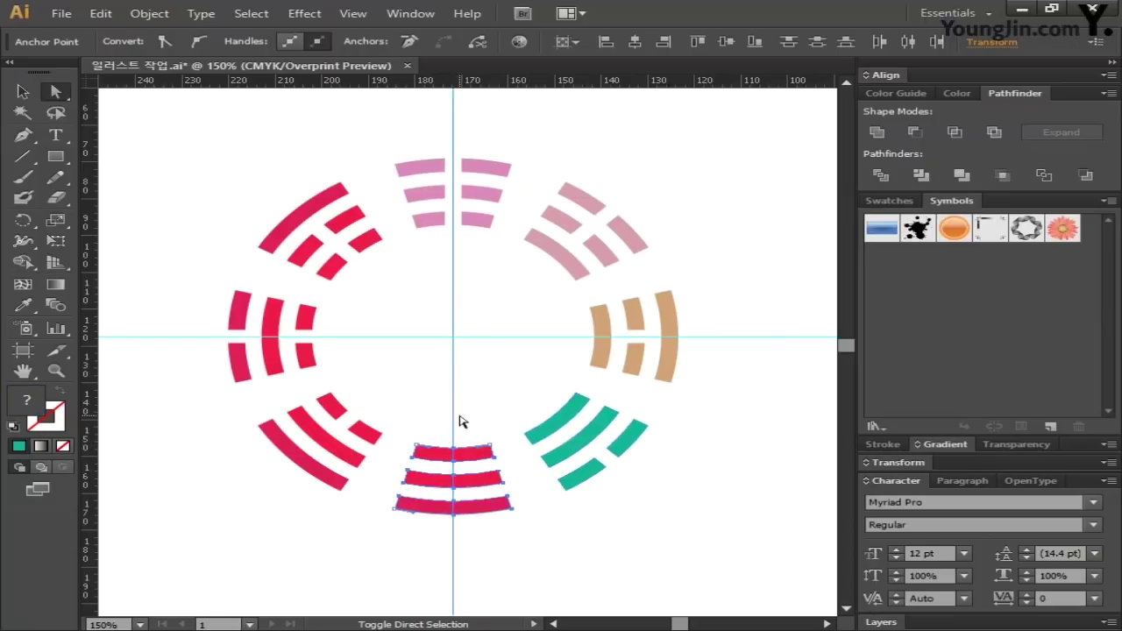
double_click(26, 400)
left_click(659, 378)
type("37")
key("Tab")
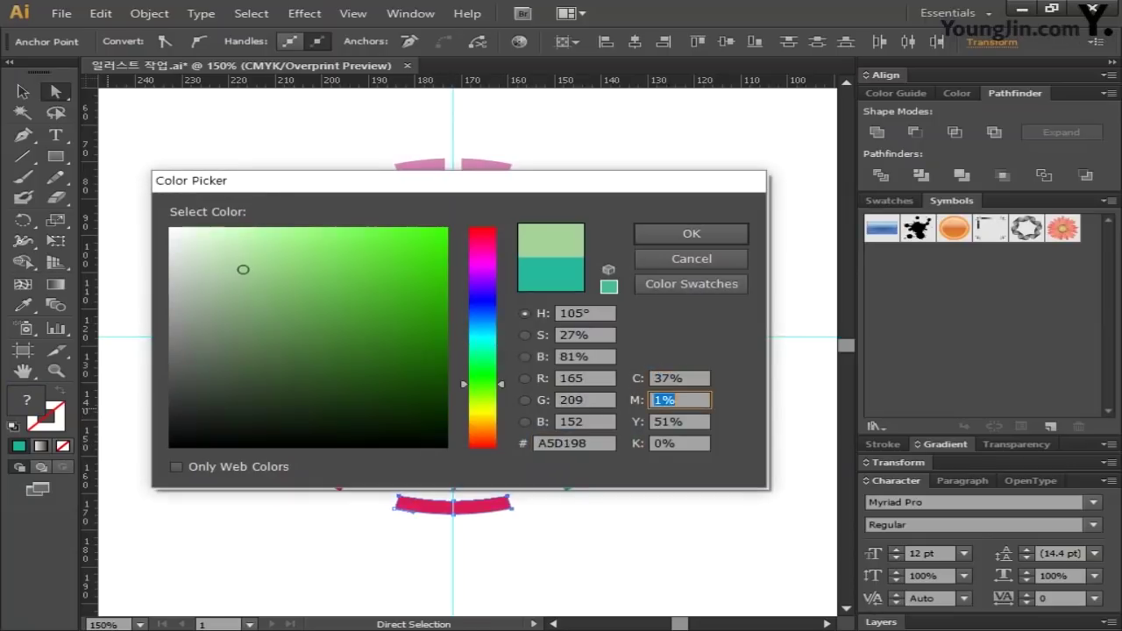
type("99")
key("Tab")
type("13")
key("Tab")
type("0")
key("Return")
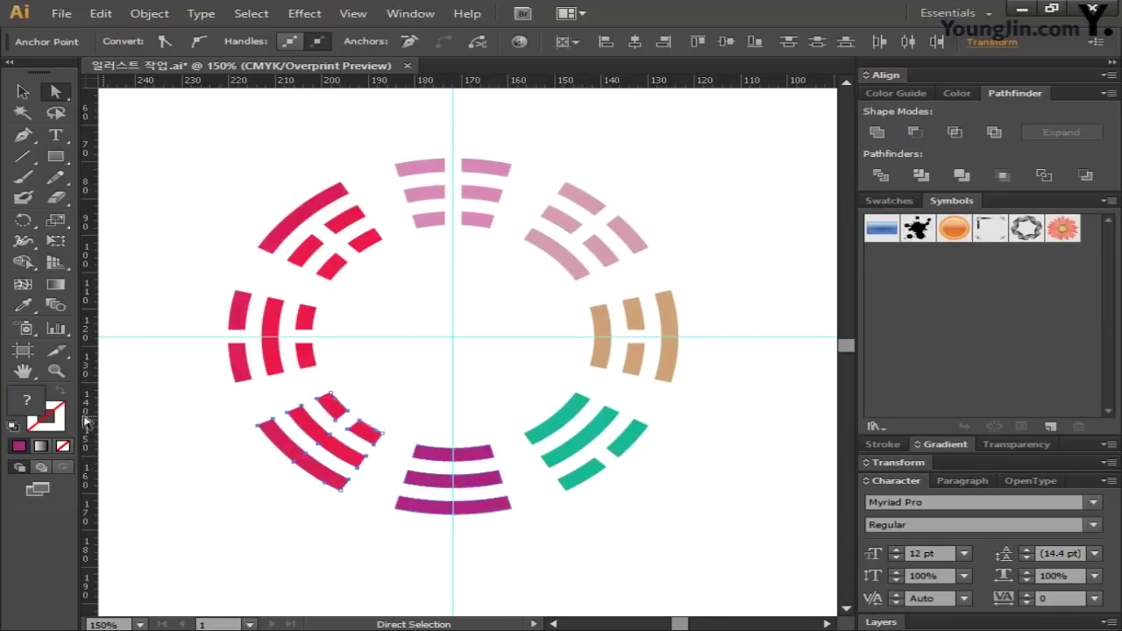
Fill the lower-left arc group with orange C 0, M 71, Y 92, K 0.
double_click(26, 400)
left_click(659, 377)
type("0")
key("Tab")
type("71")
key("Tab")
type("92")
key("Tab")
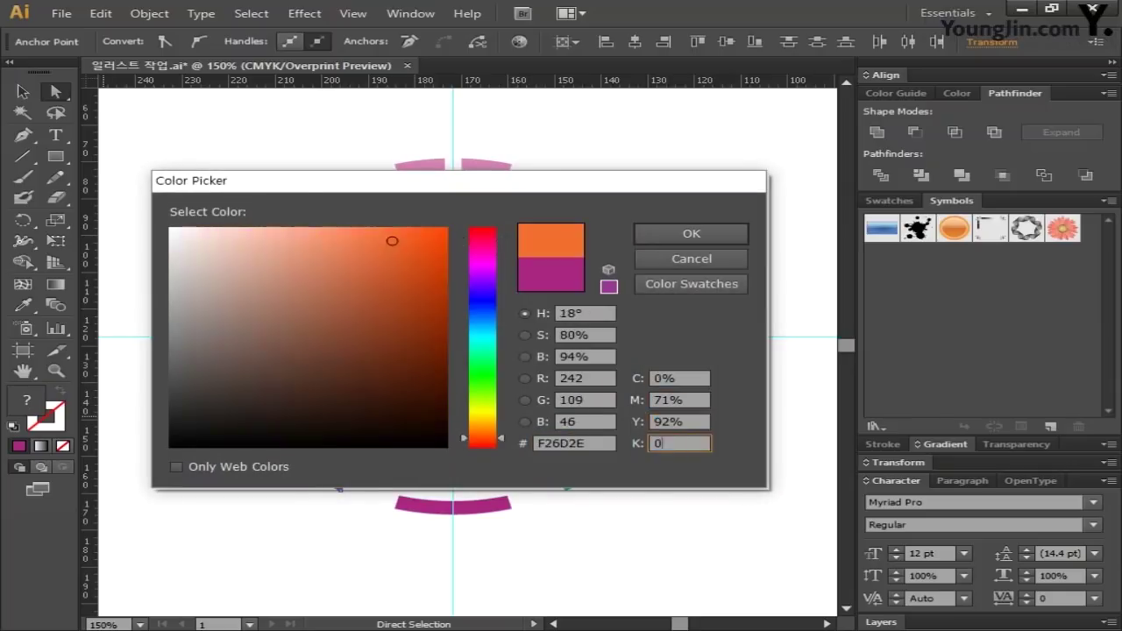
key("Return")
Fill the left arc group with blue C 78, M 31, Y 11, K 0.
left_click_drag(364, 316, 259, 392)
double_click(26, 400)
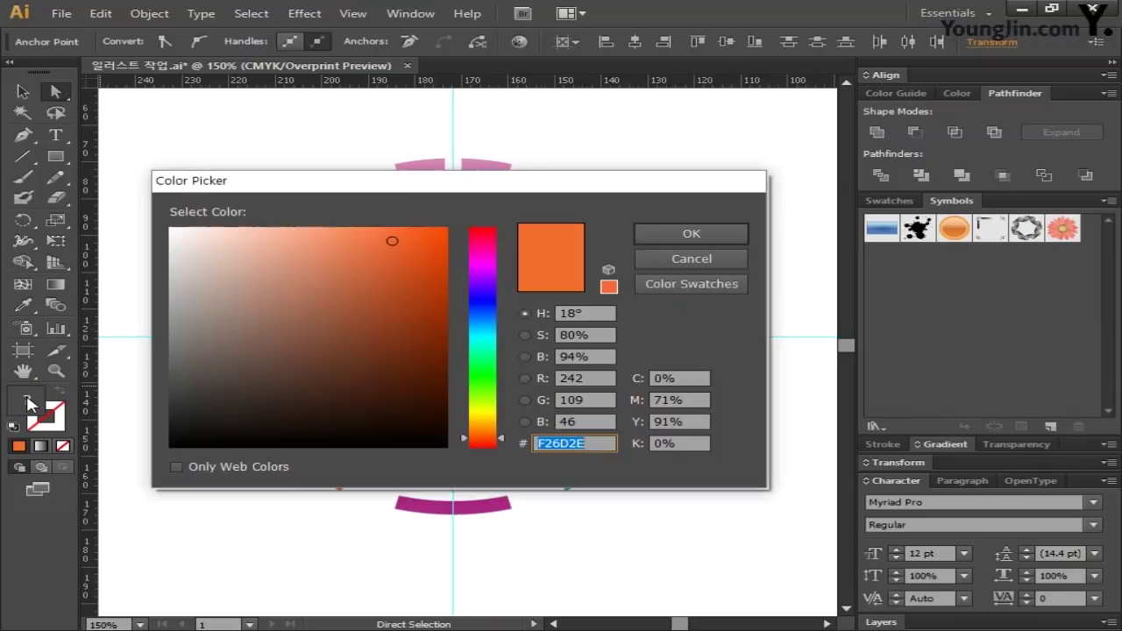
left_click(659, 378)
type("78")
key("Tab")
type("31")
key("Tab")
type("10")
key("Return")
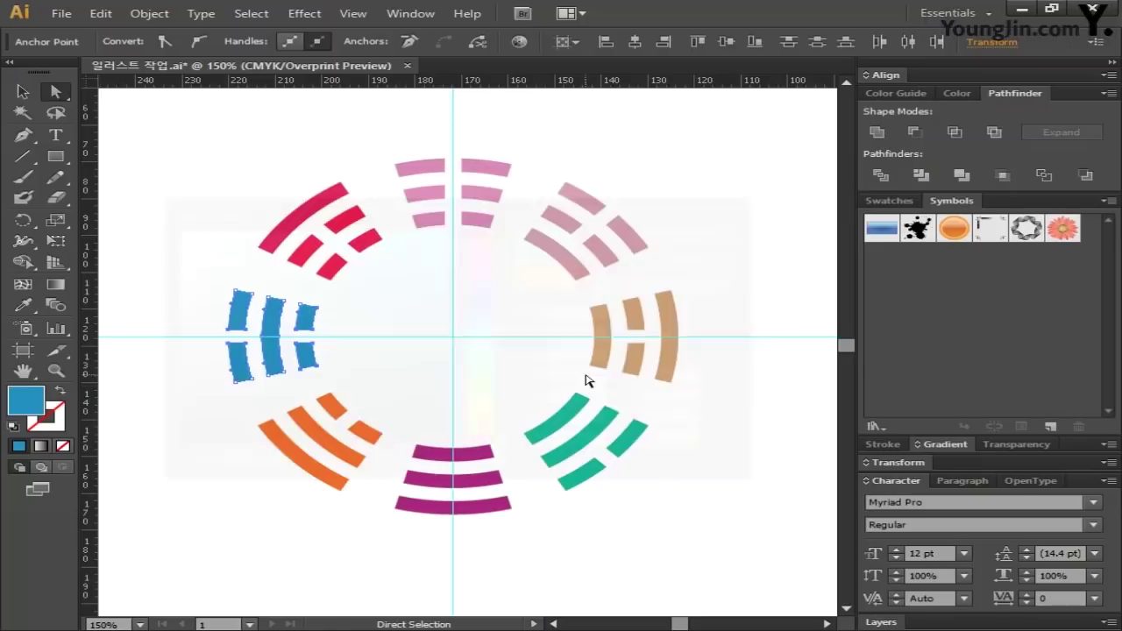
Fill the upper-left arc group with light green C 51, M 0, Y 62, and clear the selection.
left_click_drag(286, 191, 354, 284)
double_click(26, 397)
left_click(633, 373)
type("51")
key("Tab")
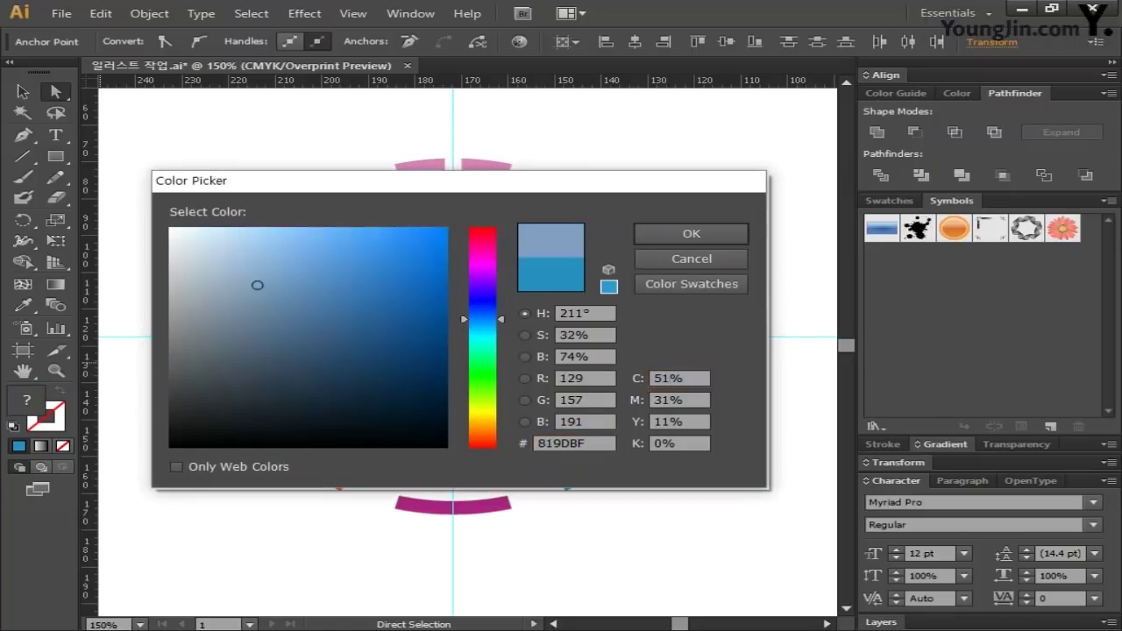
type("0")
key("Tab")
type("62")
key("Return")
left_click(732, 274)
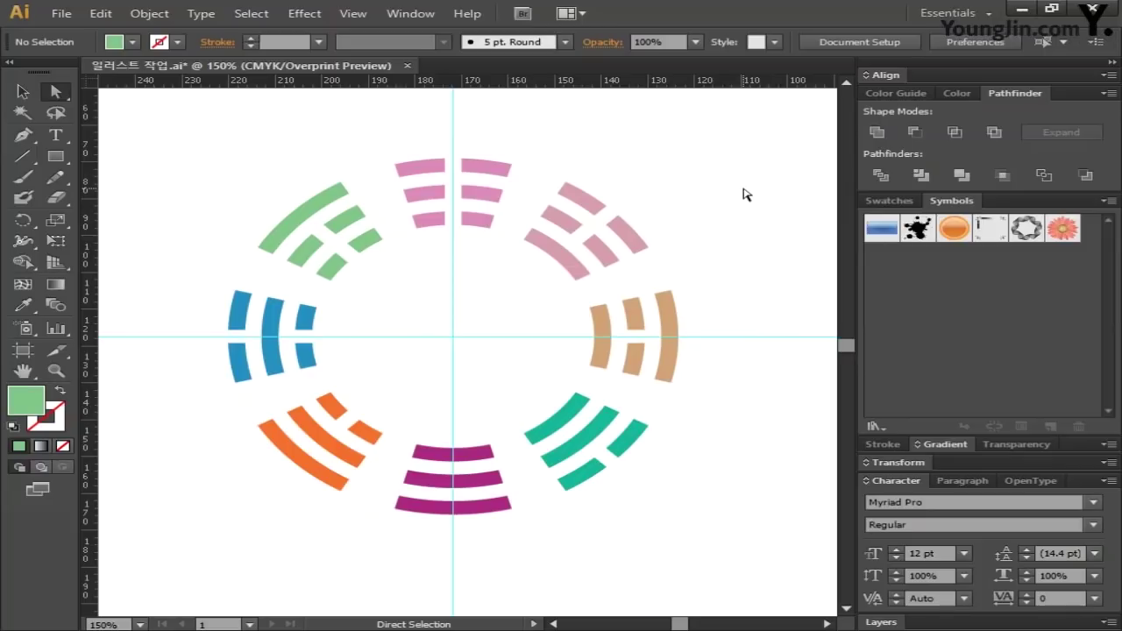
Select the vertical and horizontal guides crossing at the ring's centre and delete them.
left_click(453, 143)
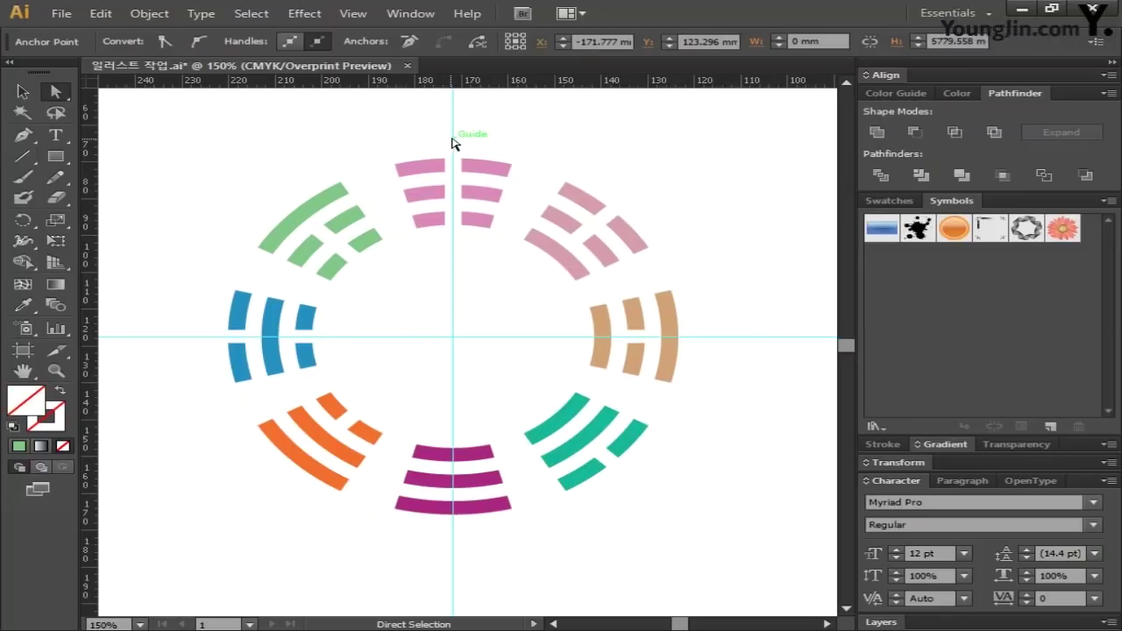
key("v")
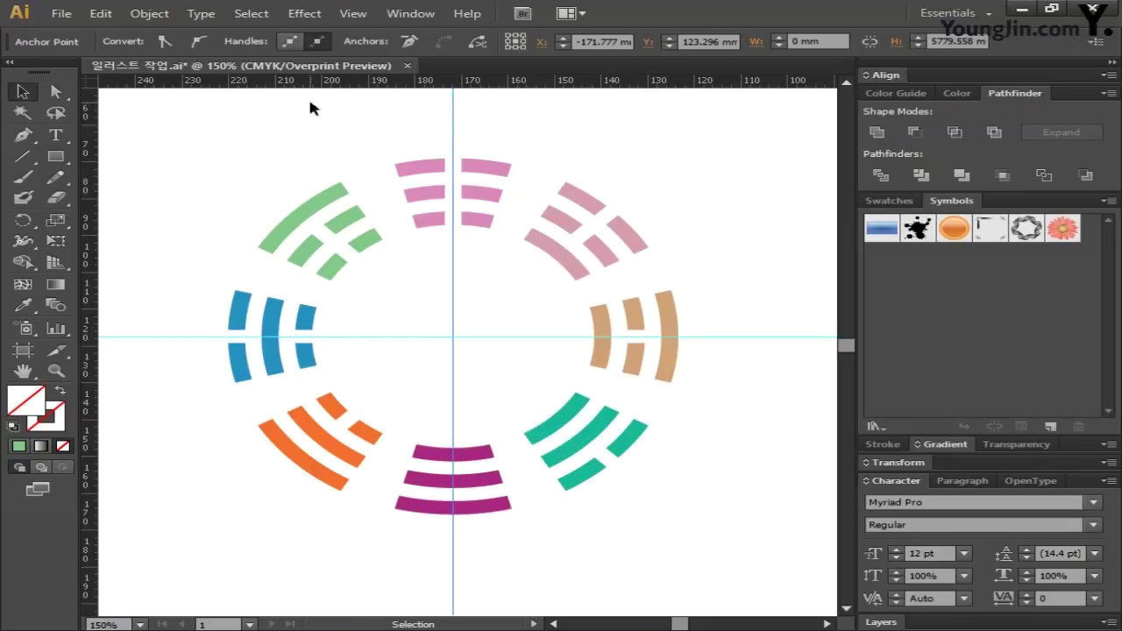
left_click(491, 331)
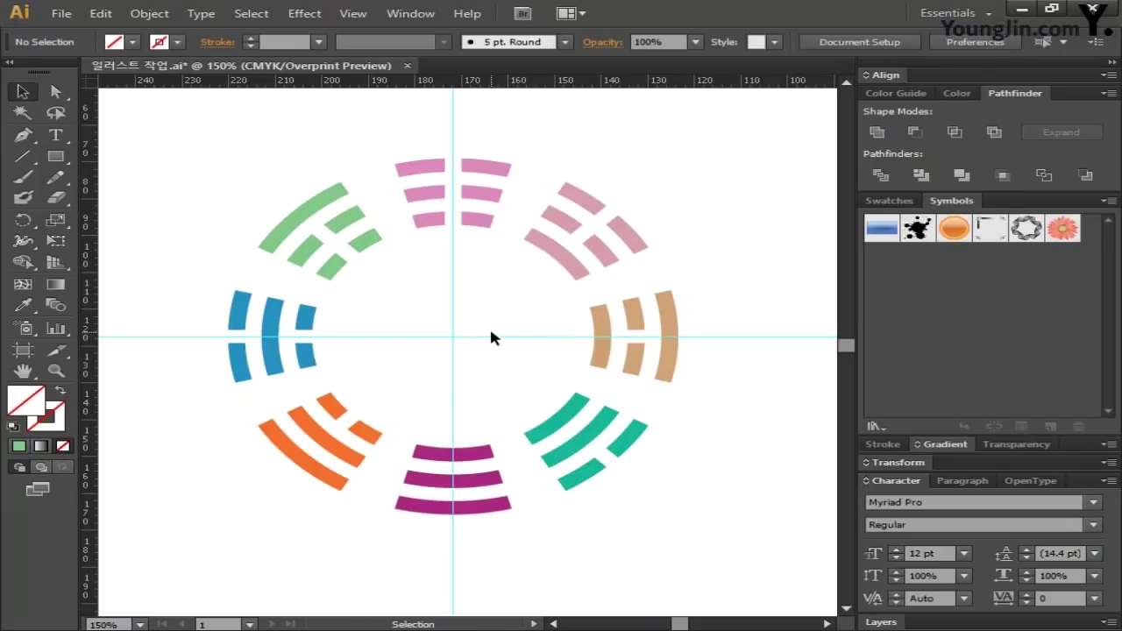
left_click_drag(408, 296, 497, 383)
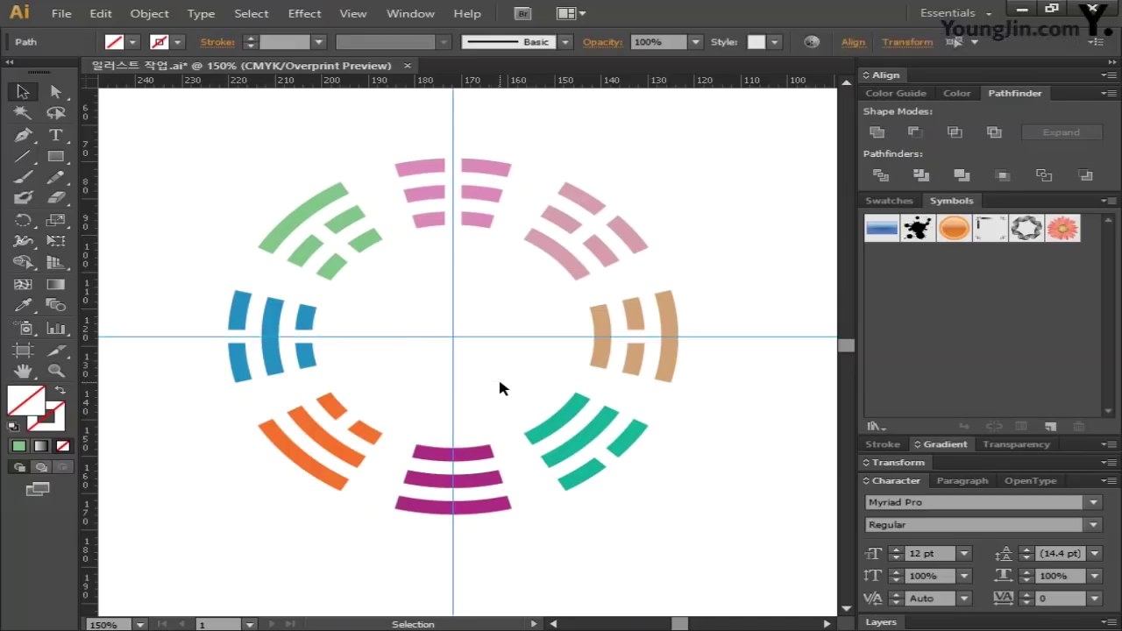
key("Delete")
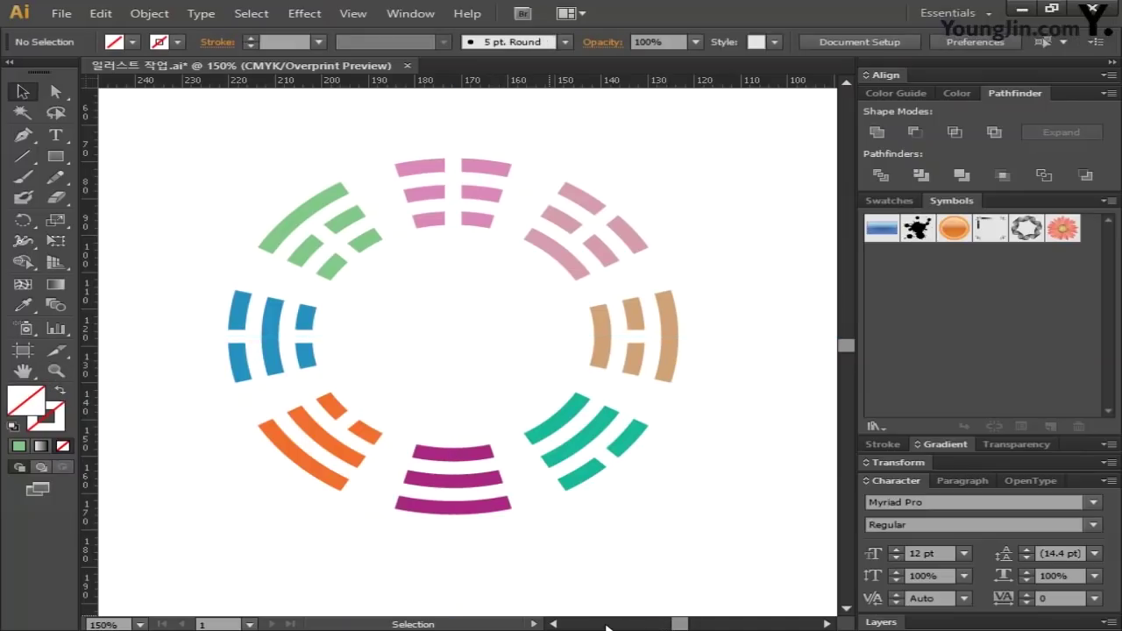
In an empty area, draw the lower edge of a drumstick outline with straight Pen segments, from the notched knob to the wide left end.
left_click(553, 624)
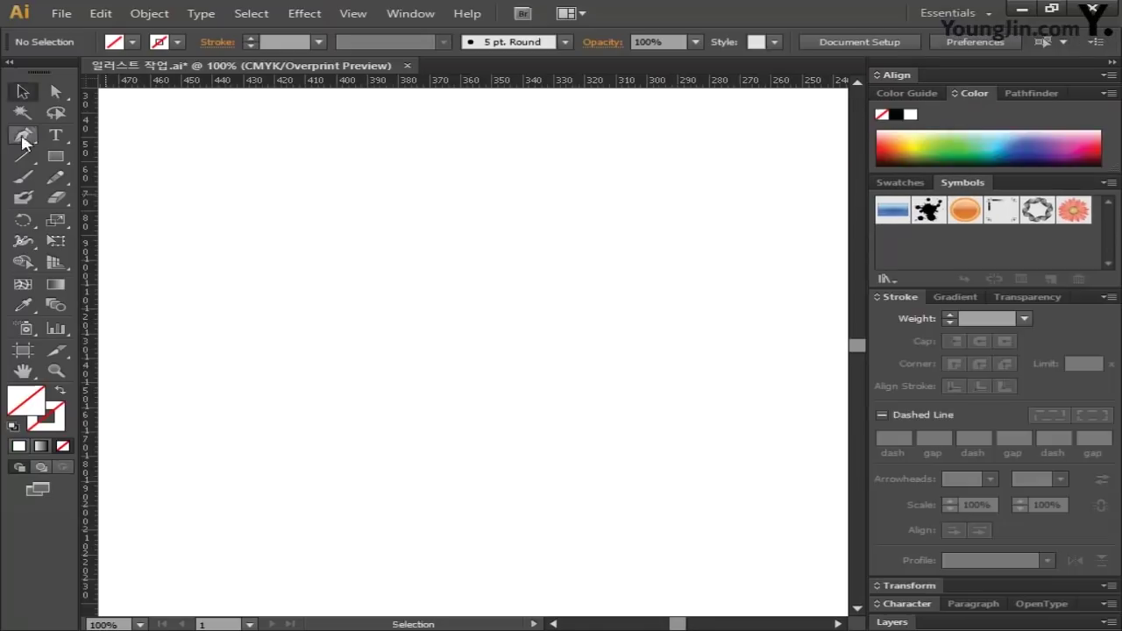
left_click(22, 135)
left_click_drag(633, 210, 633, 238)
left_click(622, 232)
left_click(653, 245)
left_click(565, 282)
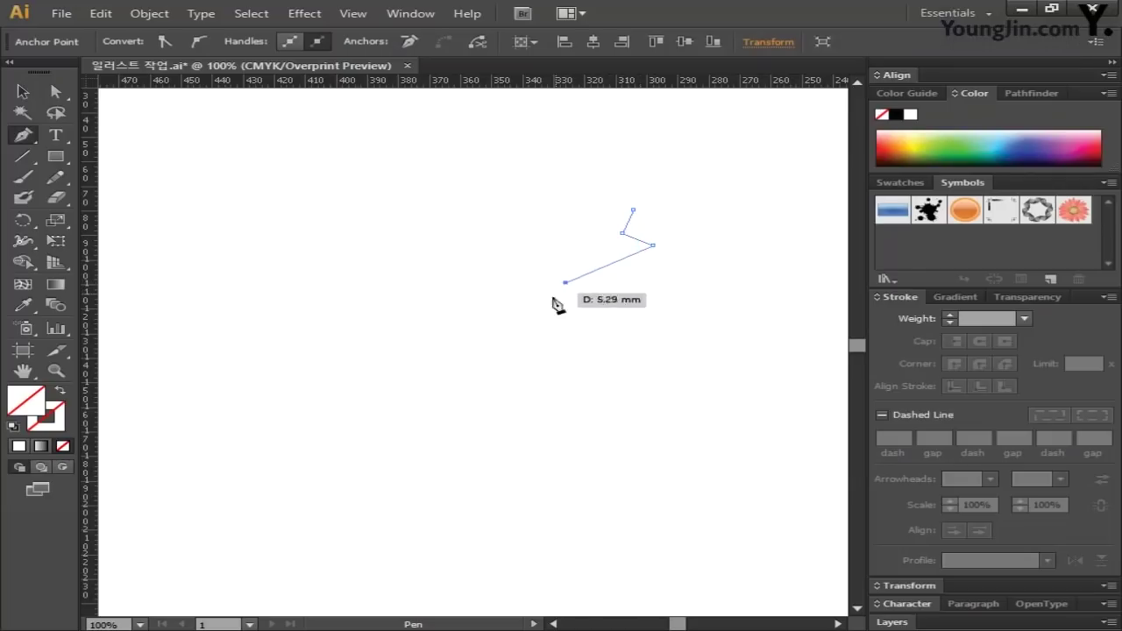
left_click(524, 323)
left_click(492, 372)
left_click(400, 409)
left_click(266, 435)
left_click(175, 378)
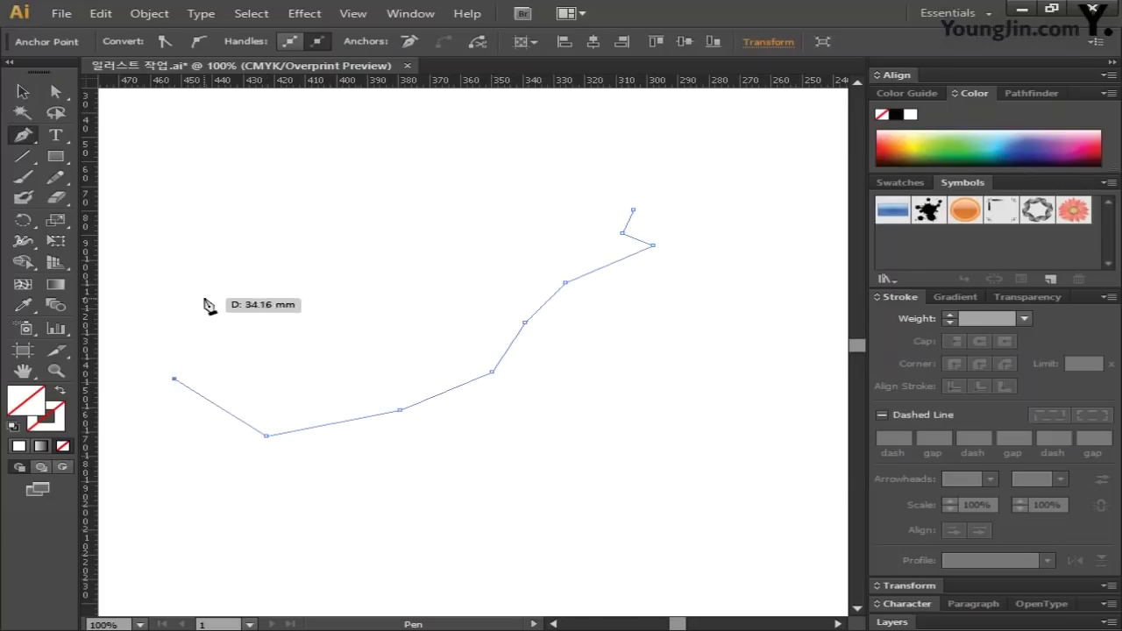
Continue the drumstick path with straight segments around the wide end, along the upper edge and over the knob, and close it at the starting anchor.
left_click(203, 298)
left_click(259, 259)
left_click(369, 271)
left_click(470, 268)
left_click(515, 246)
left_click(547, 199)
left_click(581, 178)
left_click(619, 185)
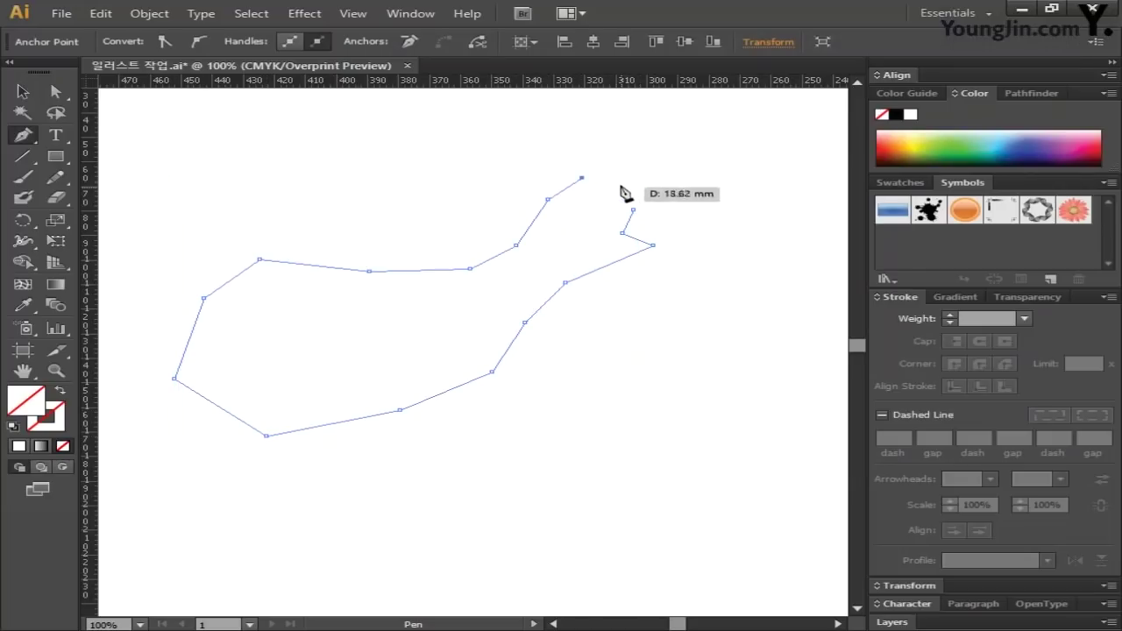
left_click(632, 210)
Move the drumstick's knob anchors up and outward, and reposition the upper-edge anchor beside the neck to lengthen the outline.
key("a")
left_click_drag(621, 185, 694, 156)
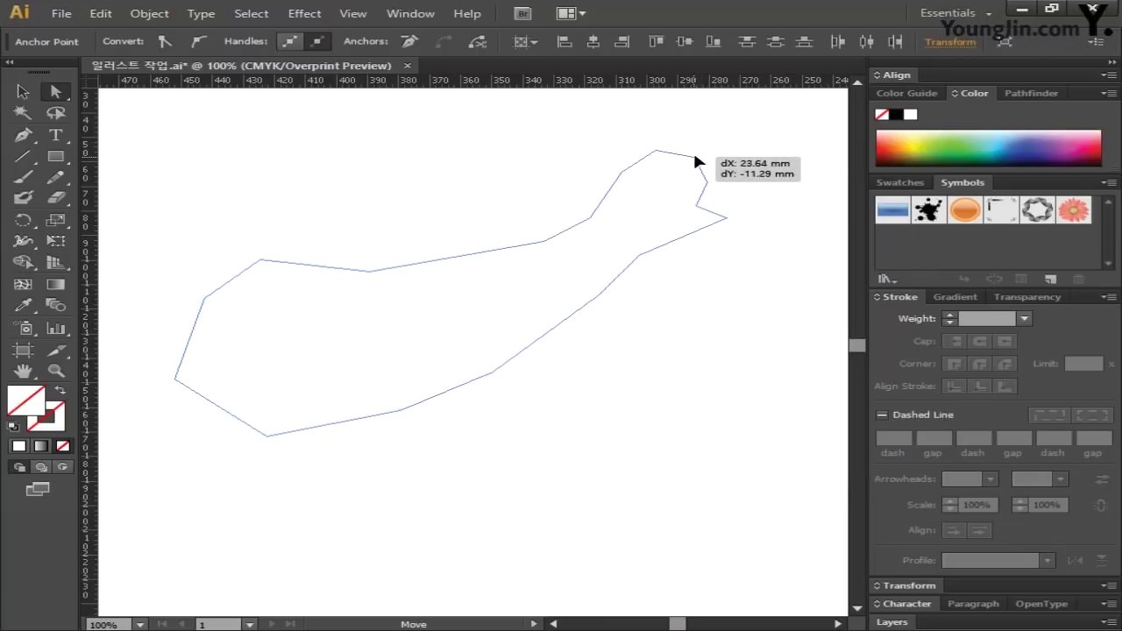
left_click_drag(543, 240, 496, 259)
key("ctrl+shift+a")
key("p")
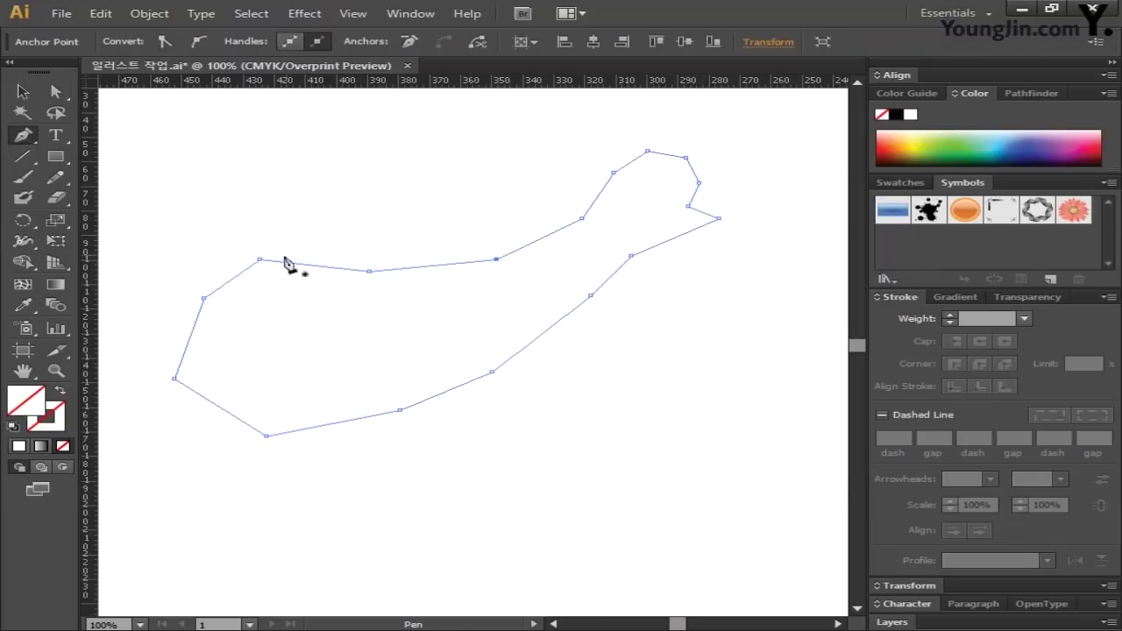
Convert the drumstick's corner anchors into smooth curves all around the outline, keeping the pointed lower tip of the knob sharp.
left_click_drag(174, 378, 161, 334)
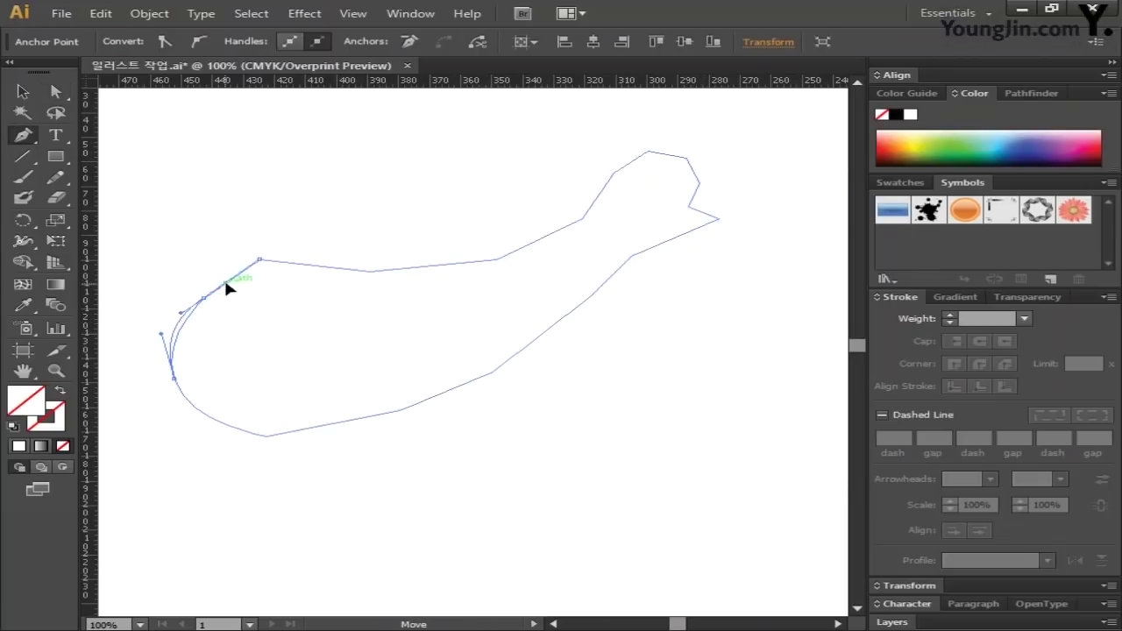
left_click_drag(259, 260, 292, 261)
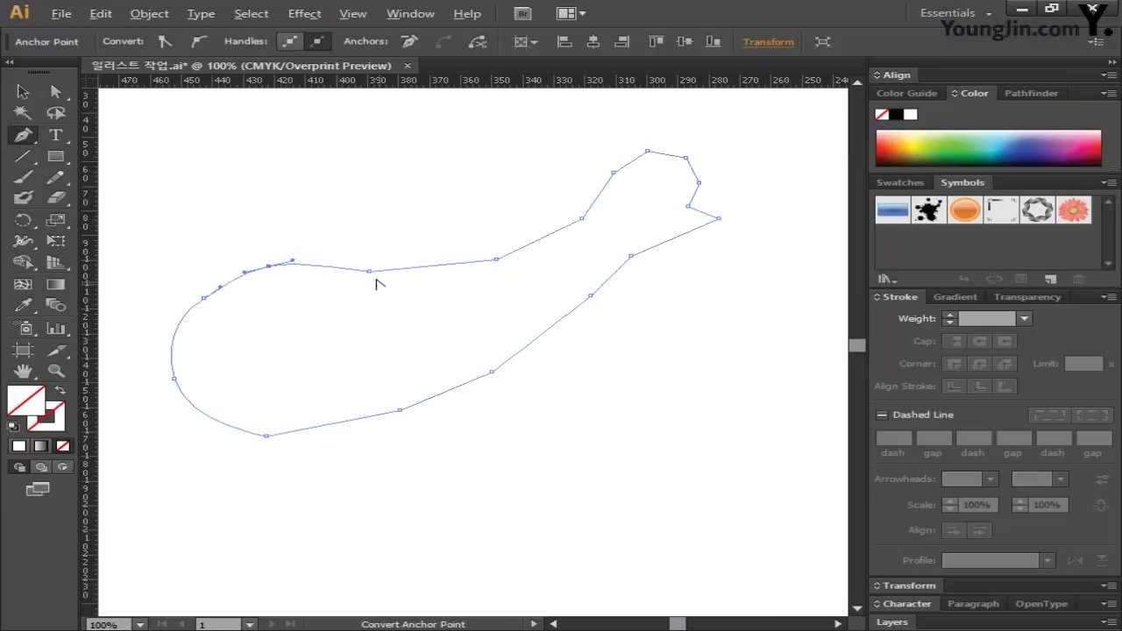
left_click_drag(496, 259, 667, 151)
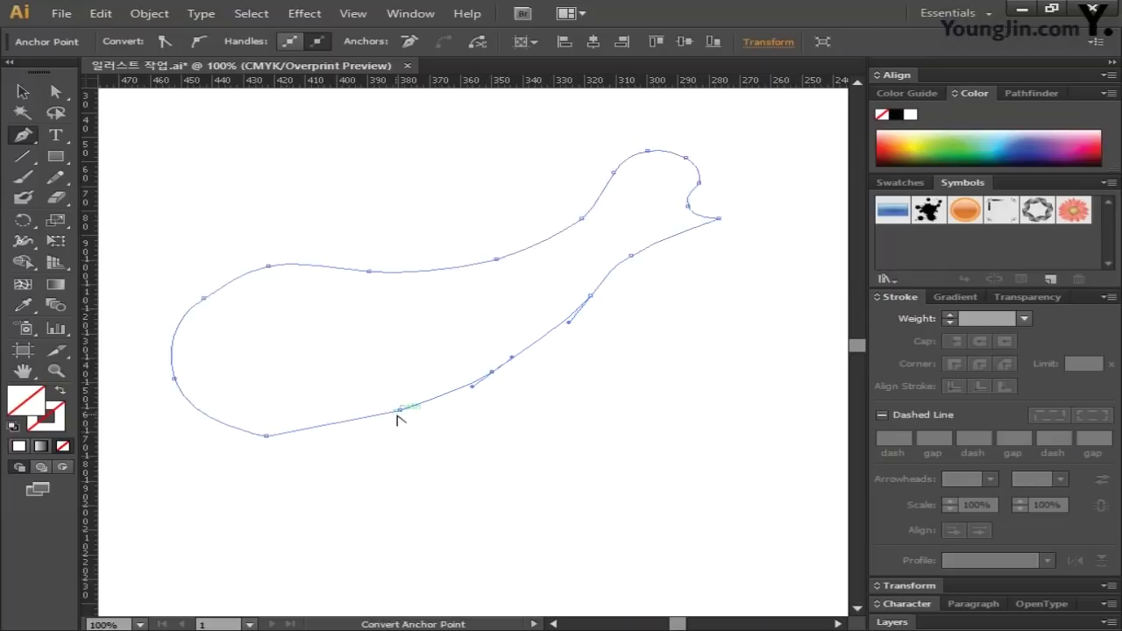
left_click_drag(400, 410, 384, 421)
Adjust the anchors and curve handles around the drumstick's wide left end and the start of its upper edge.
left_click_drag(204, 298, 194, 306)
left_click_drag(161, 335, 162, 346)
left_click_drag(194, 307, 207, 294)
left_click(268, 266, "ctrl")
left_click_drag(295, 263, 316, 261)
Refine the drumstick's lower edge and knob by repositioning their anchors and curve handles until the contour flows smoothly.
left_click(53, 93)
left_click_drag(115, 229, 419, 493)
mouse_move(384, 421)
left_mouse_down()
mouse_move(350, 433)
mouse_move(366, 429)
left_mouse_up()
mouse_move(492, 372)
left_mouse_down()
mouse_move(521, 388)
mouse_move(504, 381)
left_mouse_up()
key("p")
left_click_drag(397, 448, 382, 441)
left_click_drag(624, 316, 588, 306)
left_click_drag(661, 273, 663, 263)
left_click_drag(748, 237, 732, 241)
left_click(711, 360)
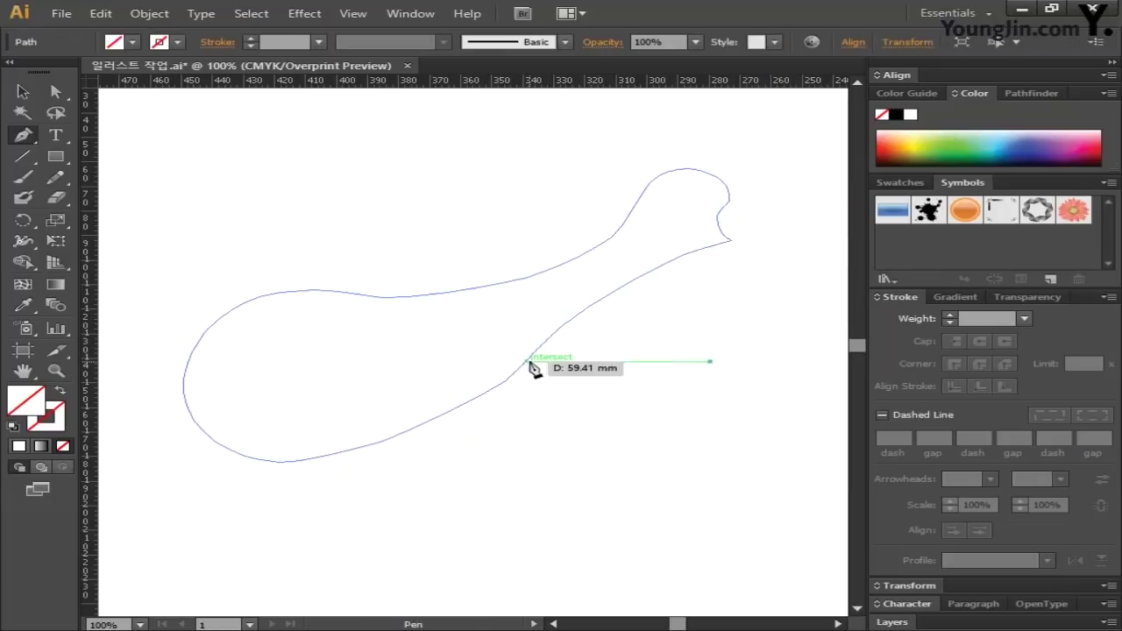
left_click(524, 360)
key("ctrl+z")
key("ctrl+z")
Fine-tune the curve handles of the drumstick's lower-edge anchor below the neck and of the upper-edge anchor beside the wide end.
left_click(505, 380, "ctrl")
left_click_drag(484, 395, 465, 409)
left_click(381, 297, "ctrl")
left_click_drag(418, 297, 420, 297)
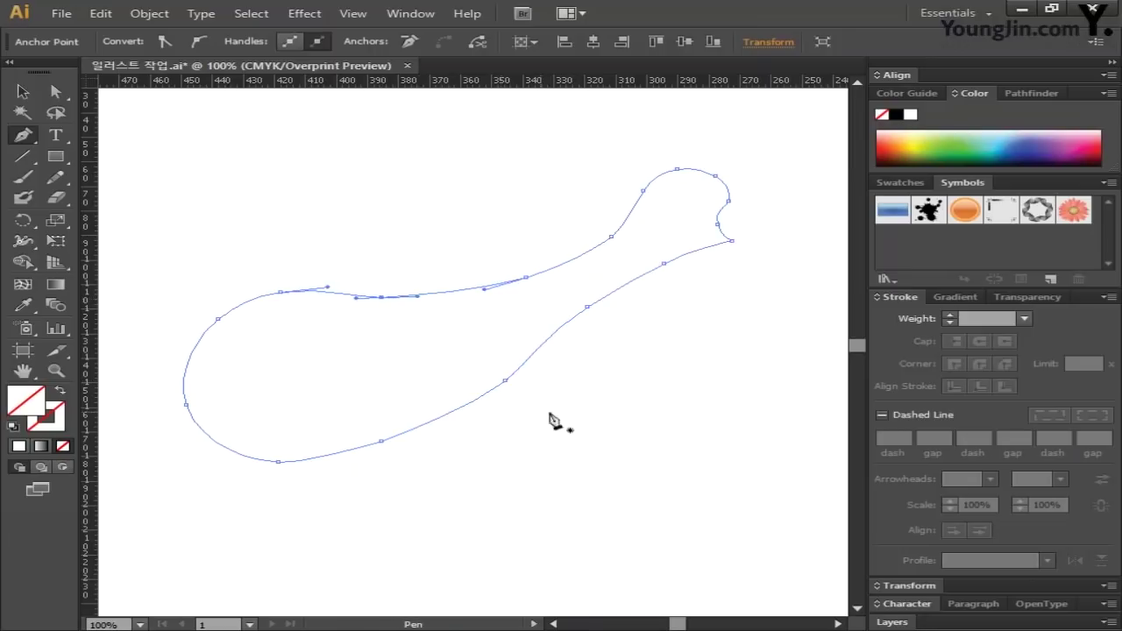
left_click(505, 381, "ctrl")
left_click_drag(524, 365, 531, 358)
left_click_drag(470, 412, 475, 402)
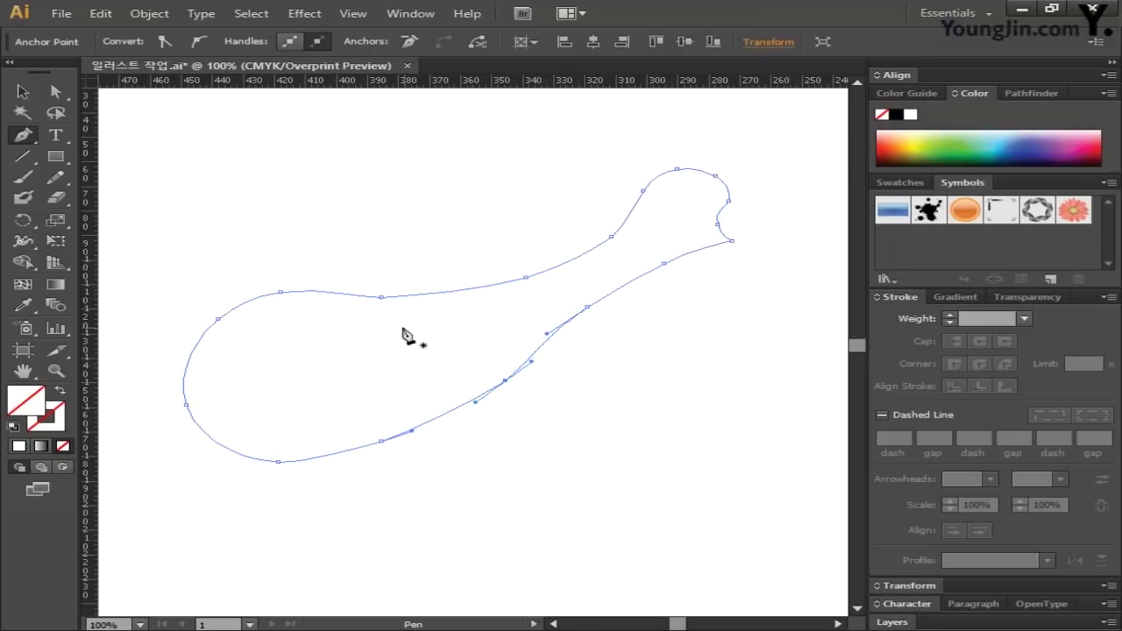
Give the drumstick outline a black (000000) stroke with a weight of 5 pt and deselect it.
key("v")
left_click(46, 418)
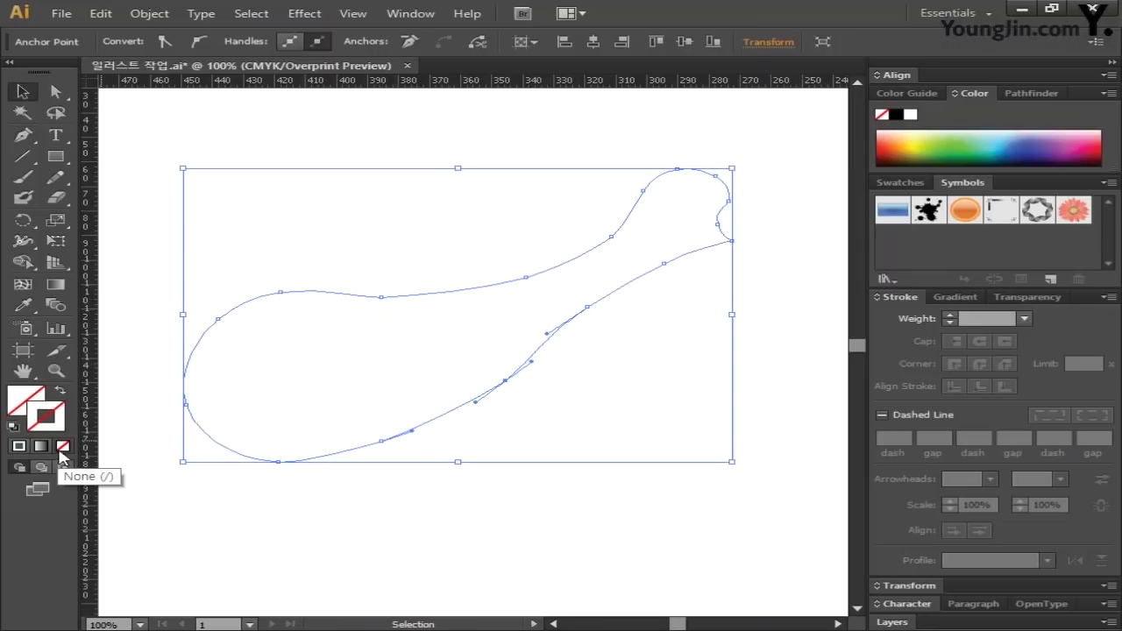
double_click(45, 423)
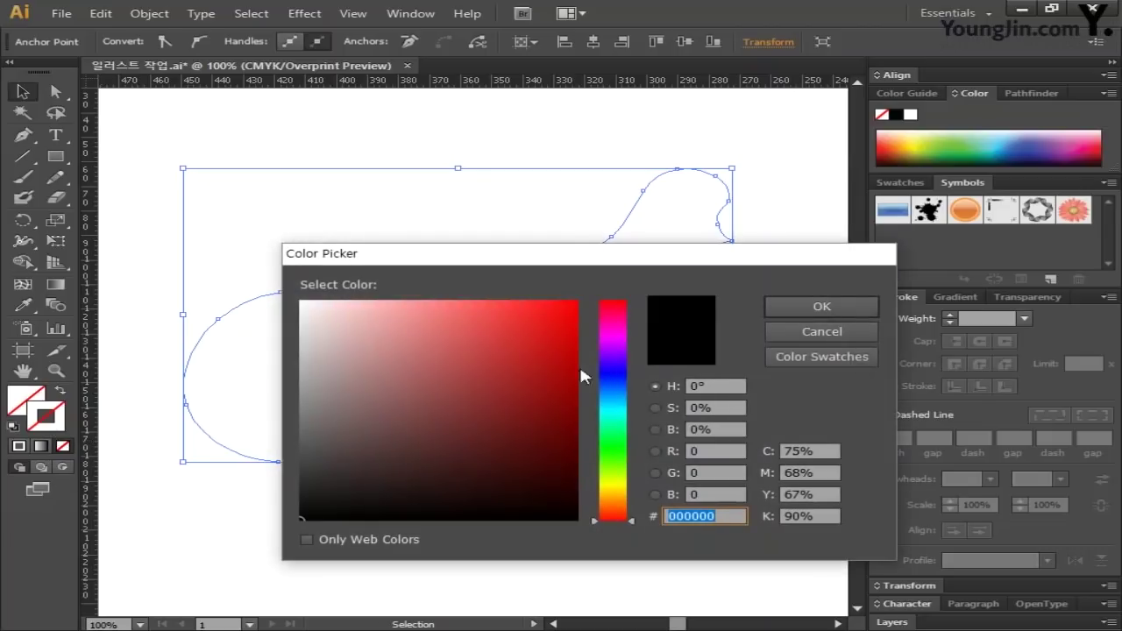
left_click(824, 307)
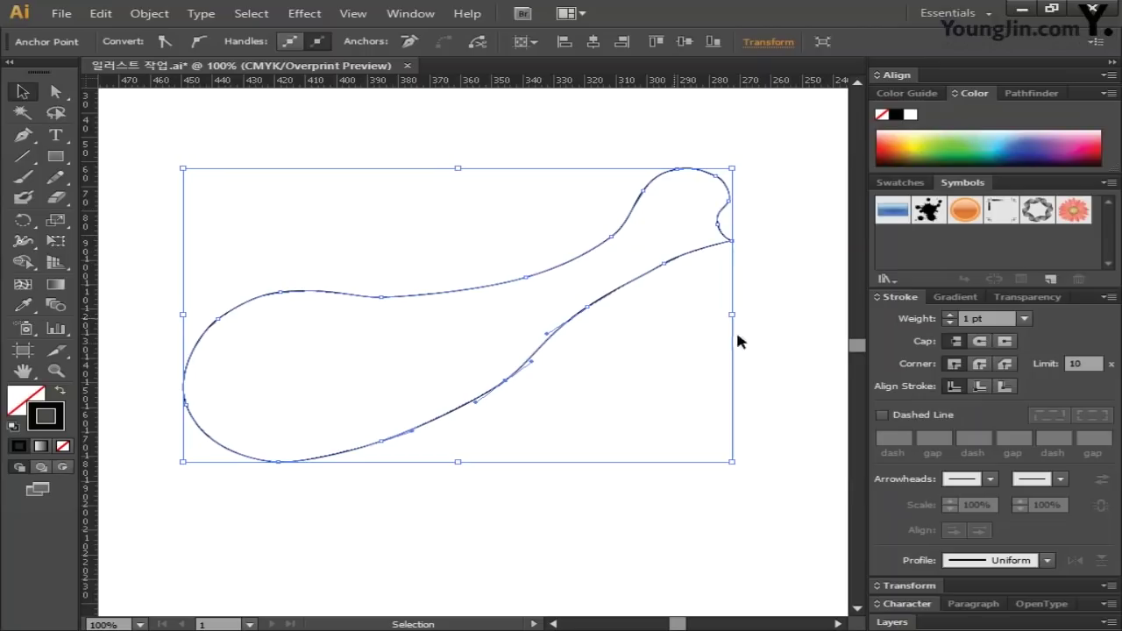
left_click(949, 314)
left_click(949, 314)
left_click(949, 314)
left_click(786, 319)
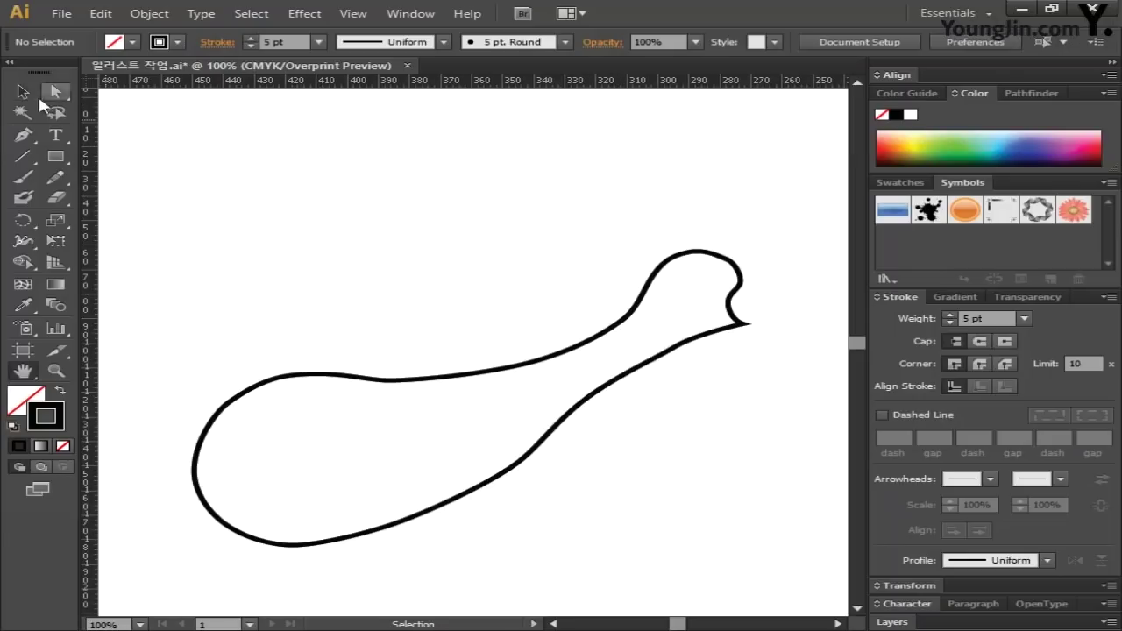
Draw a beak outline with the Pen tool, starting at the notch on the head and extending outward to the right.
left_click_drag(345, 380, 111, 351)
left_click(23, 372)
left_click_drag(484, 422, 645, 425)
left_click_drag(442, 228, 274, 276)
left_click(23, 135)
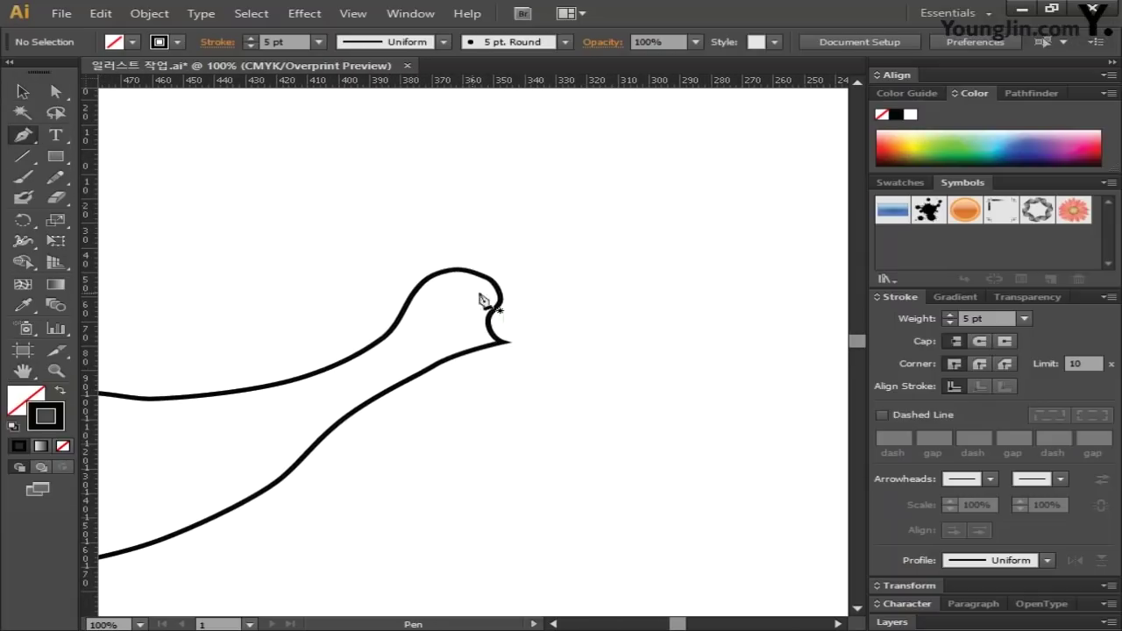
left_click(501, 306)
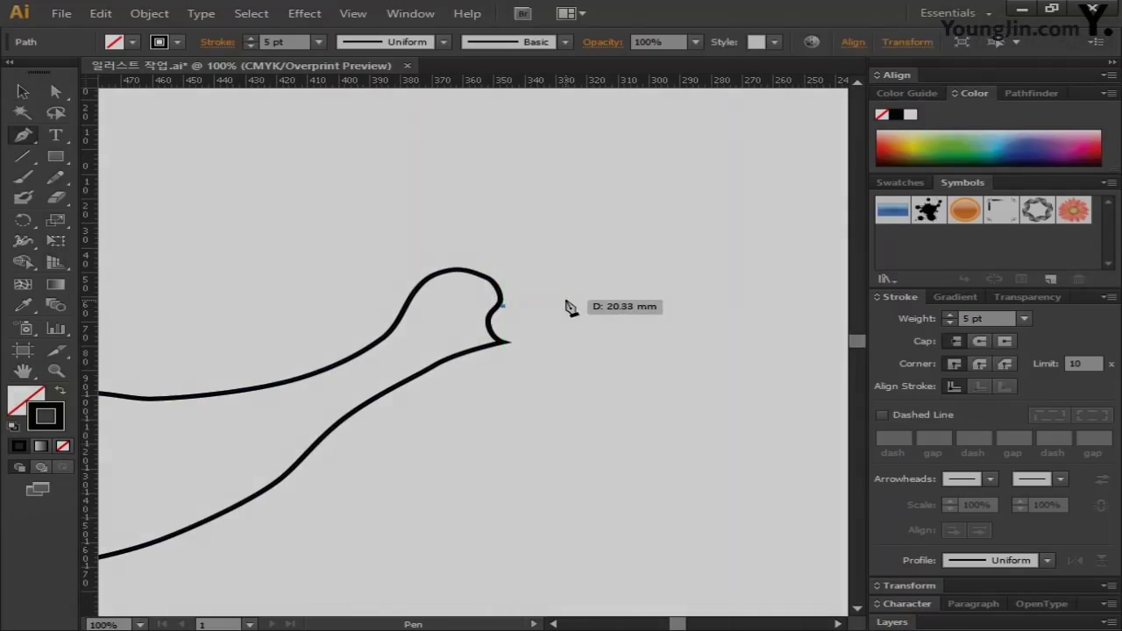
left_click(566, 299)
left_click(649, 285)
left_click(746, 270)
left_click_drag(790, 279, 513, 352)
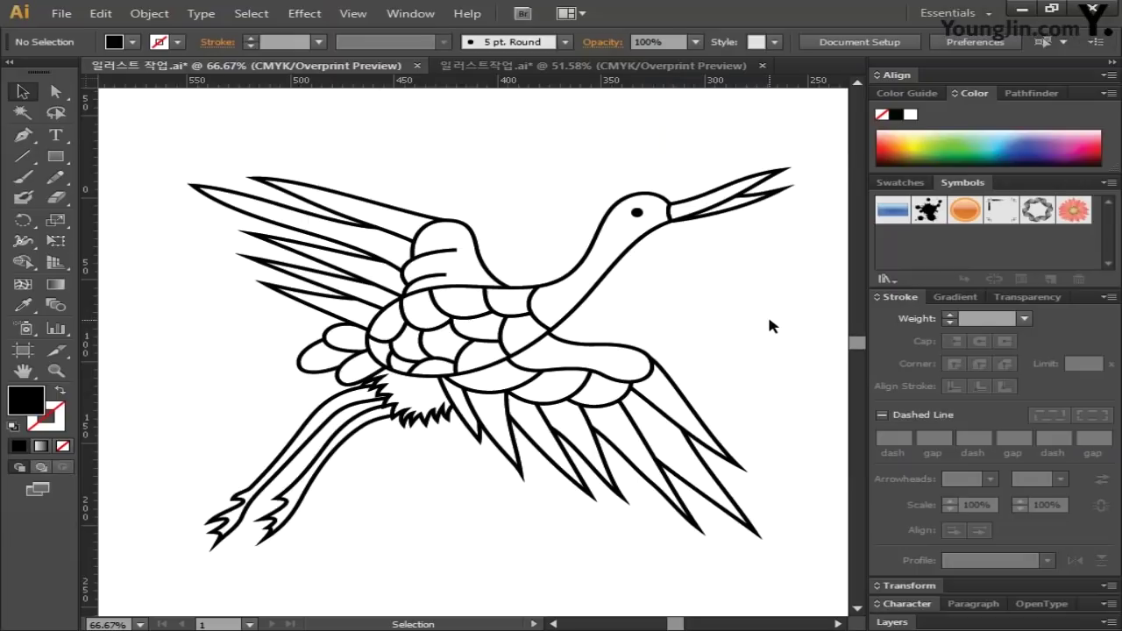
Select the whole crane drawing and convert its strokes to filled outlines with Outline Stroke.
left_click_drag(143, 111, 808, 584)
left_click(149, 13)
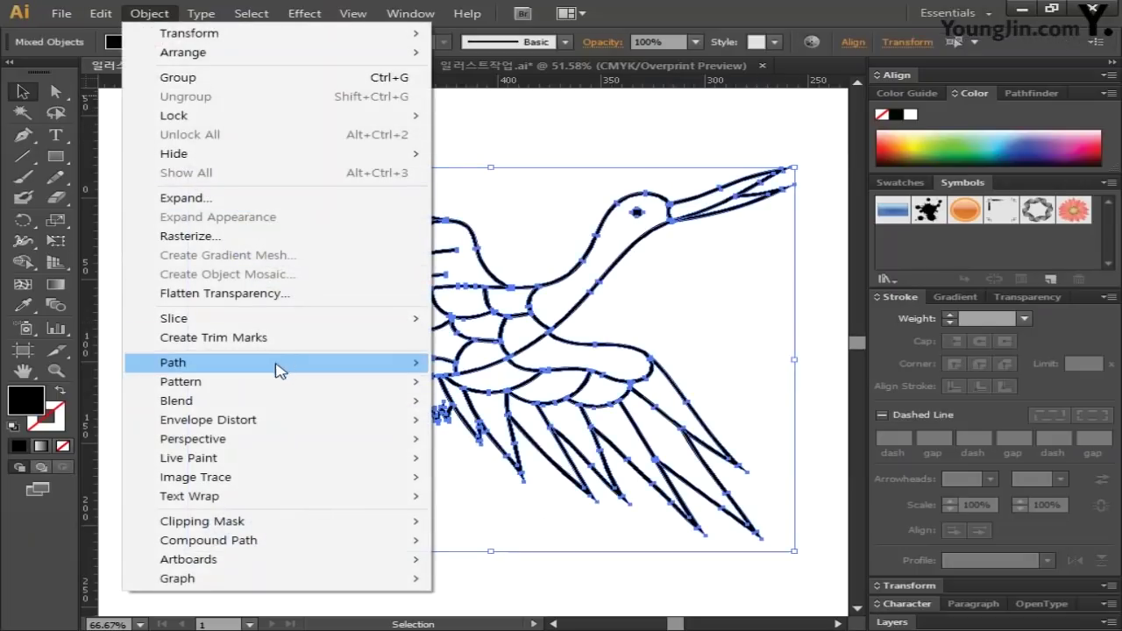
mouse_move(279, 369)
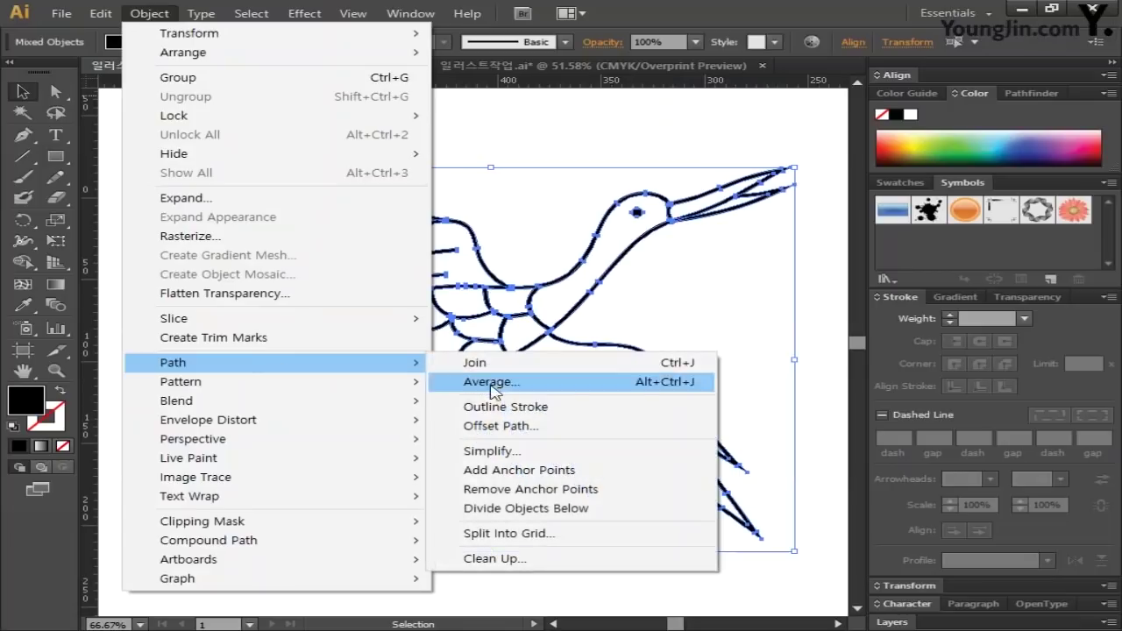
left_click(576, 412)
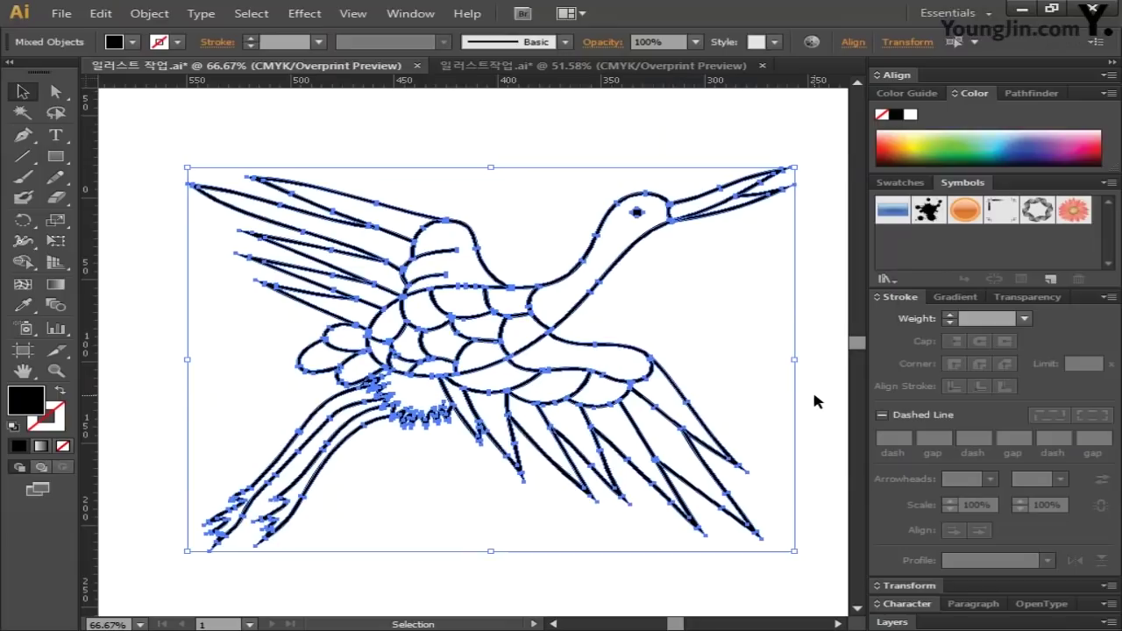
Set the crane's fill to yellow with C 10%, M 13%, Y 90% and K 0%.
double_click(28, 399)
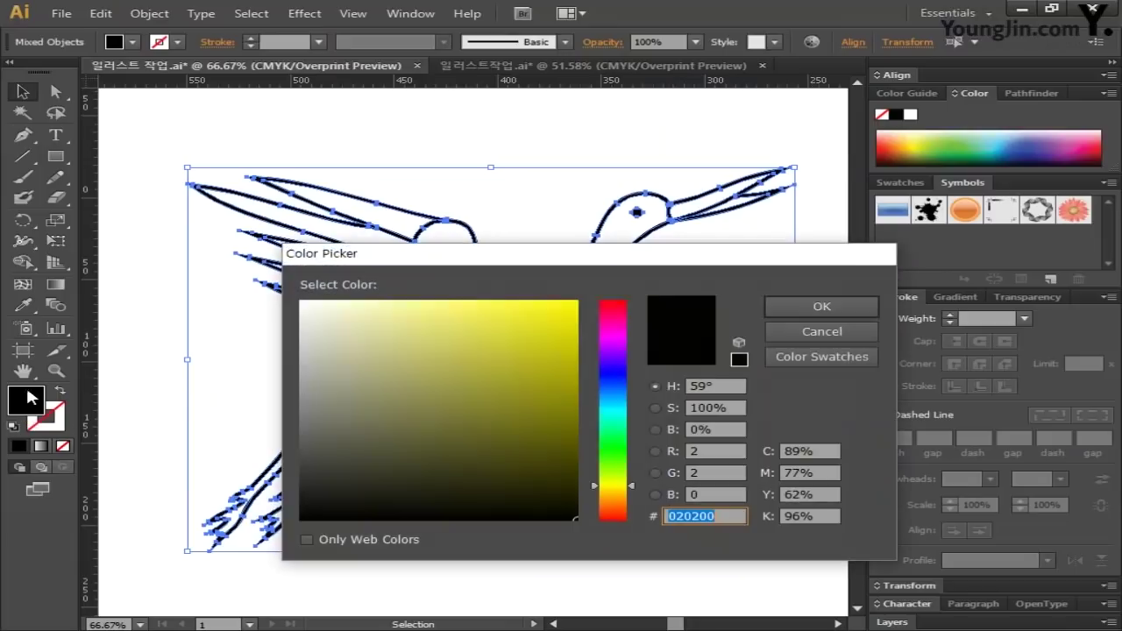
left_click(828, 450)
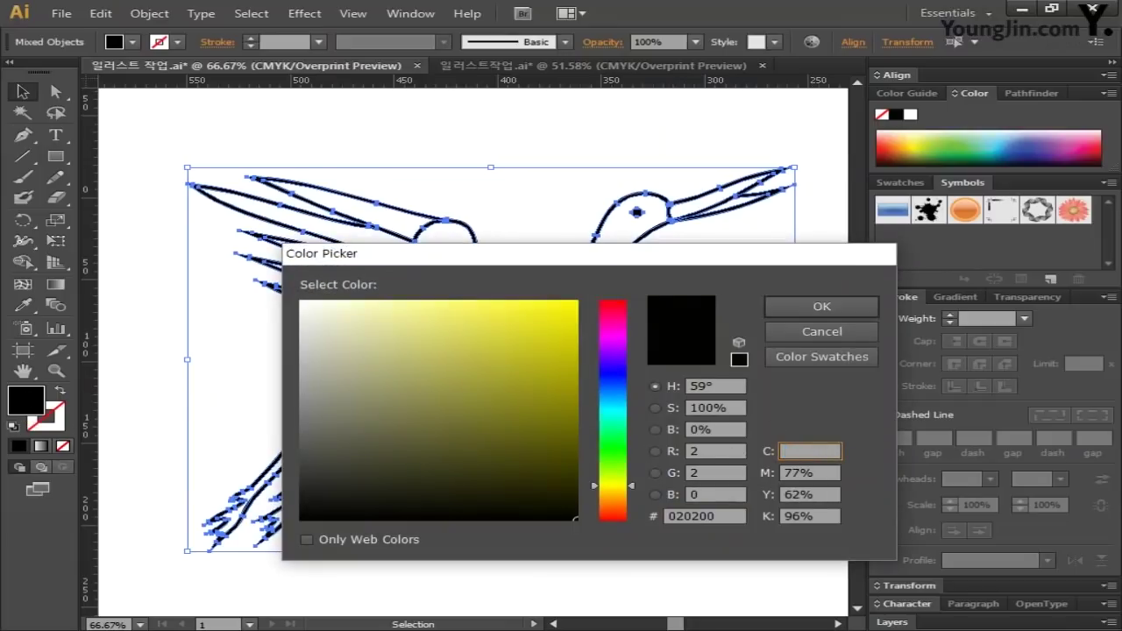
type("10")
key("Tab")
type("13")
key("Tab")
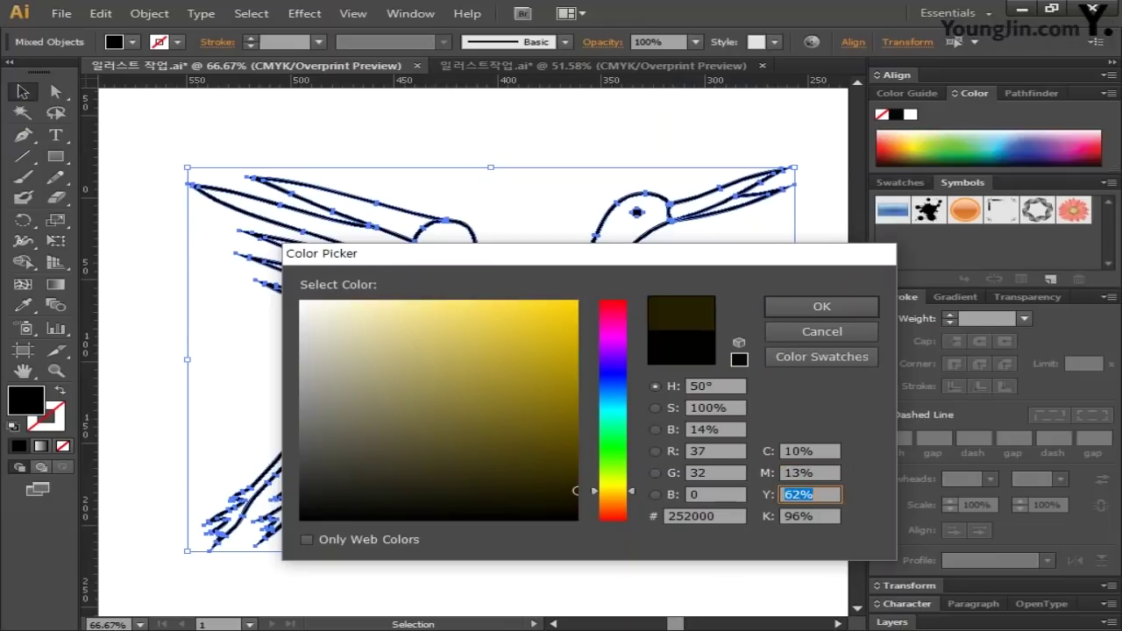
key("Tab")
type("0")
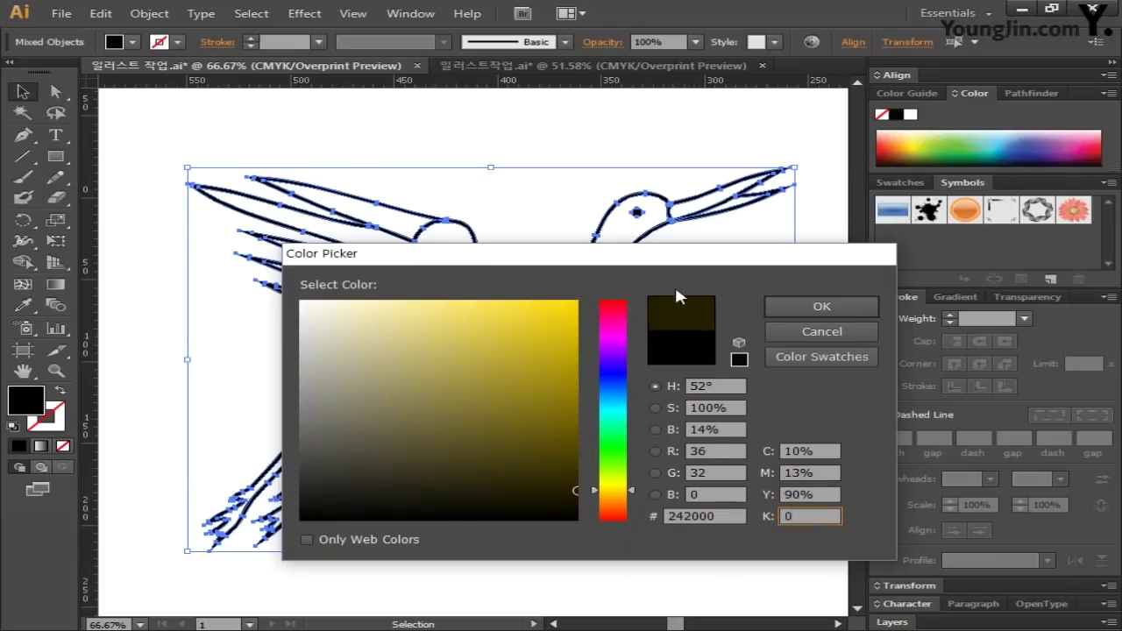
left_click(826, 306)
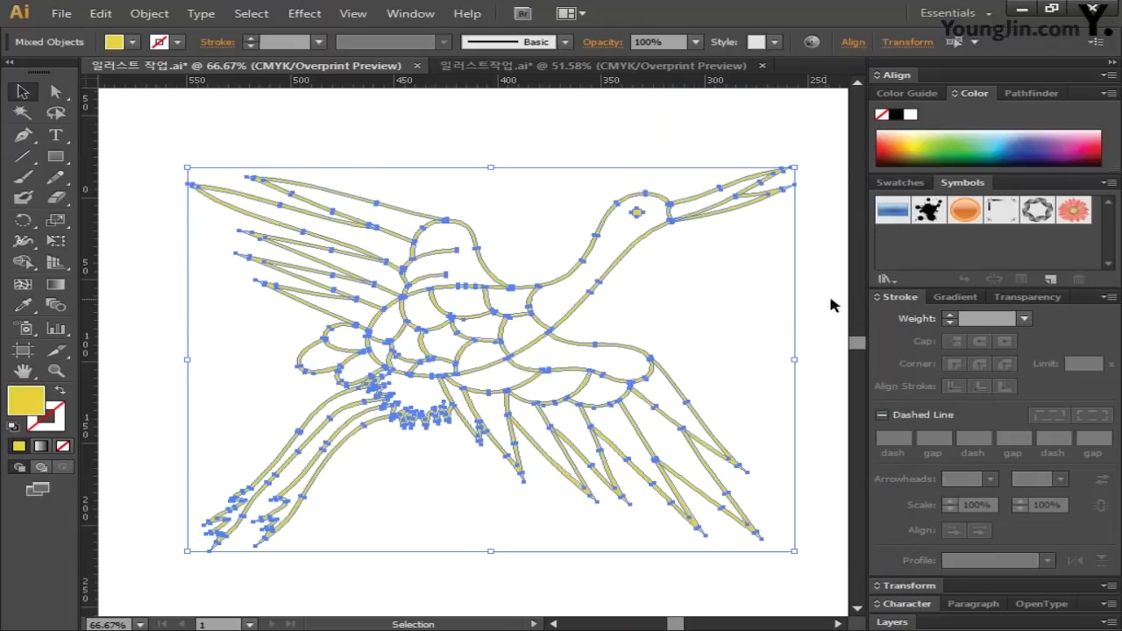
Group the whole crane artwork, save the document and deselect the crane.
left_click(48, 420)
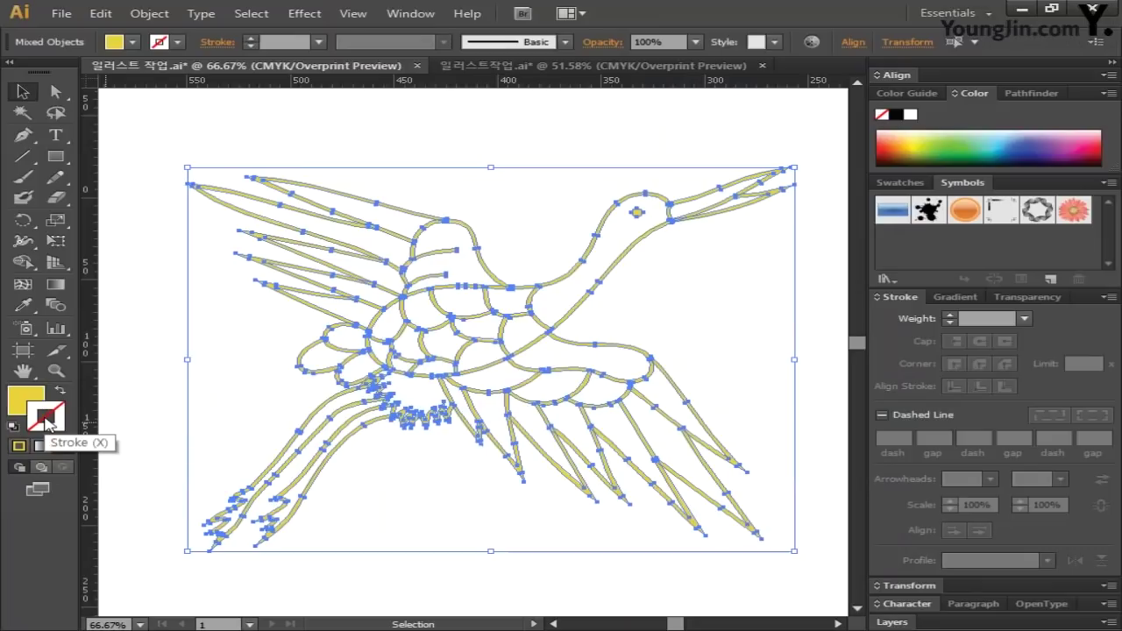
key("ctrl+g")
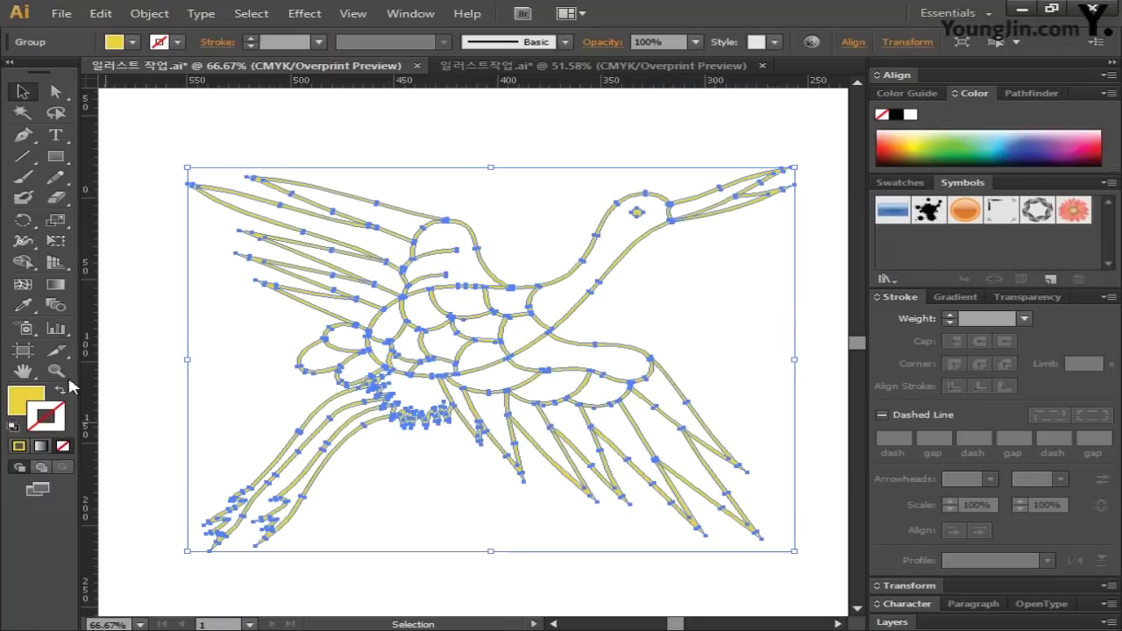
key("ctrl+s")
left_click(123, 250)
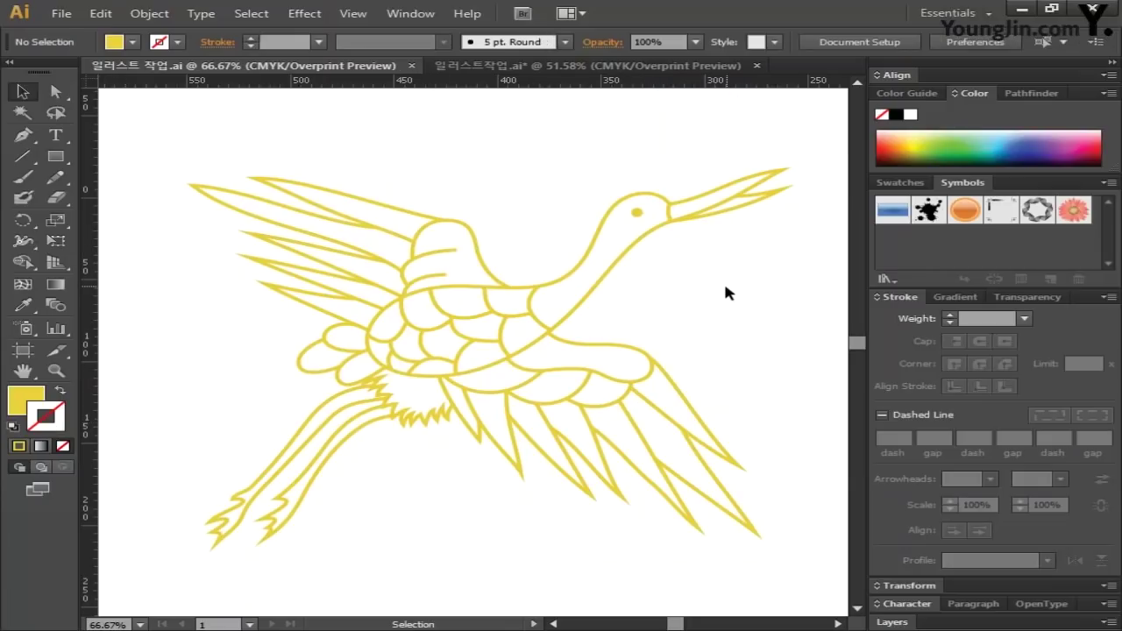
Draw the straight-segment upper edge of a cloud leftward to its pointed tip in an empty area, with yellow stroke and no fill.
left_click(22, 371)
left_click_drag(164, 291, 691, 303)
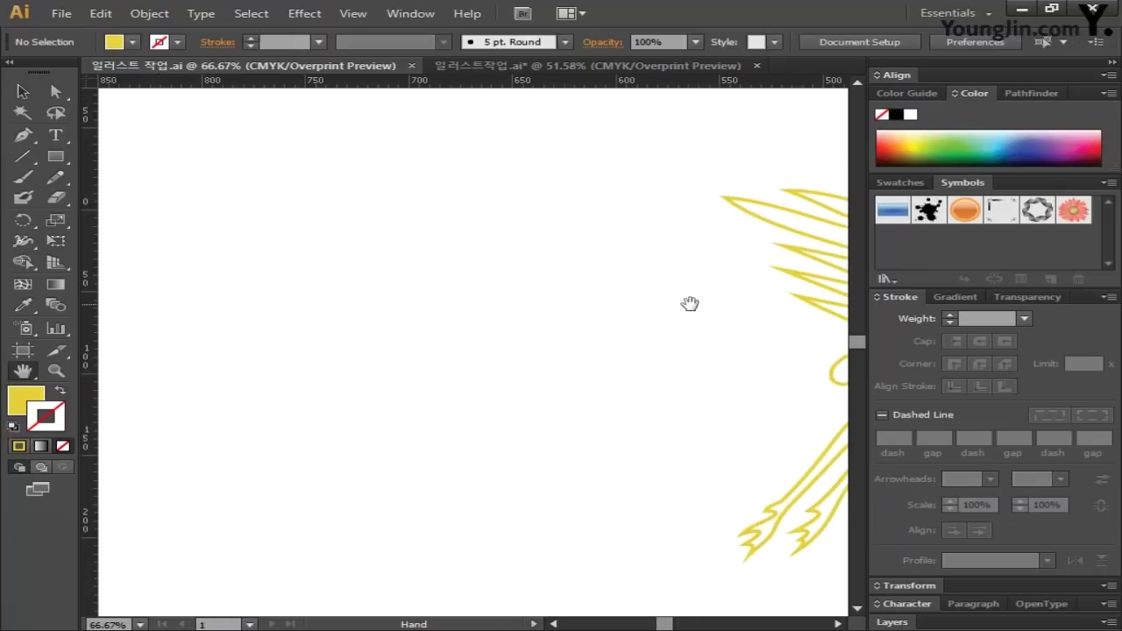
left_click_drag(533, 335, 691, 313)
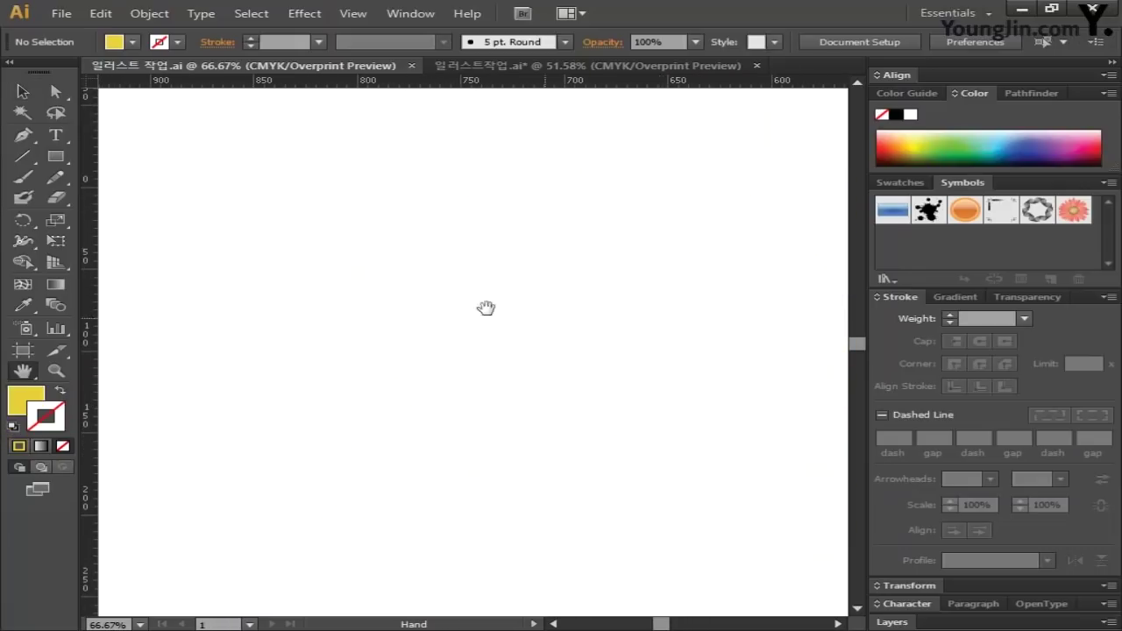
left_click(23, 135)
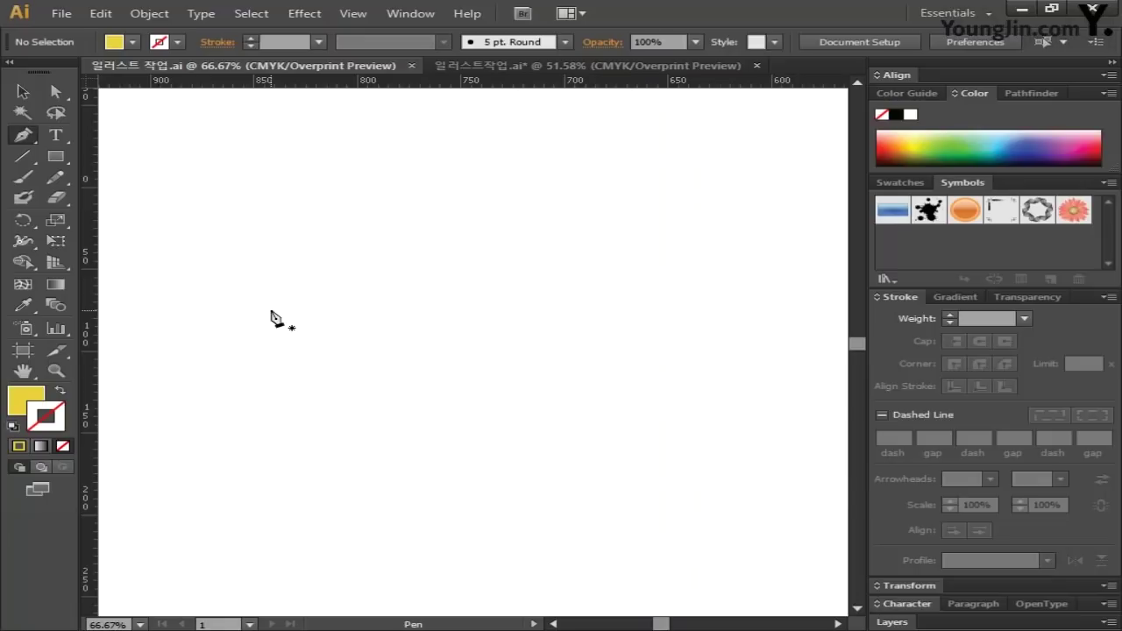
left_click(479, 247)
left_click(439, 261)
left_click(347, 230)
left_click(276, 260)
key("shift+x")
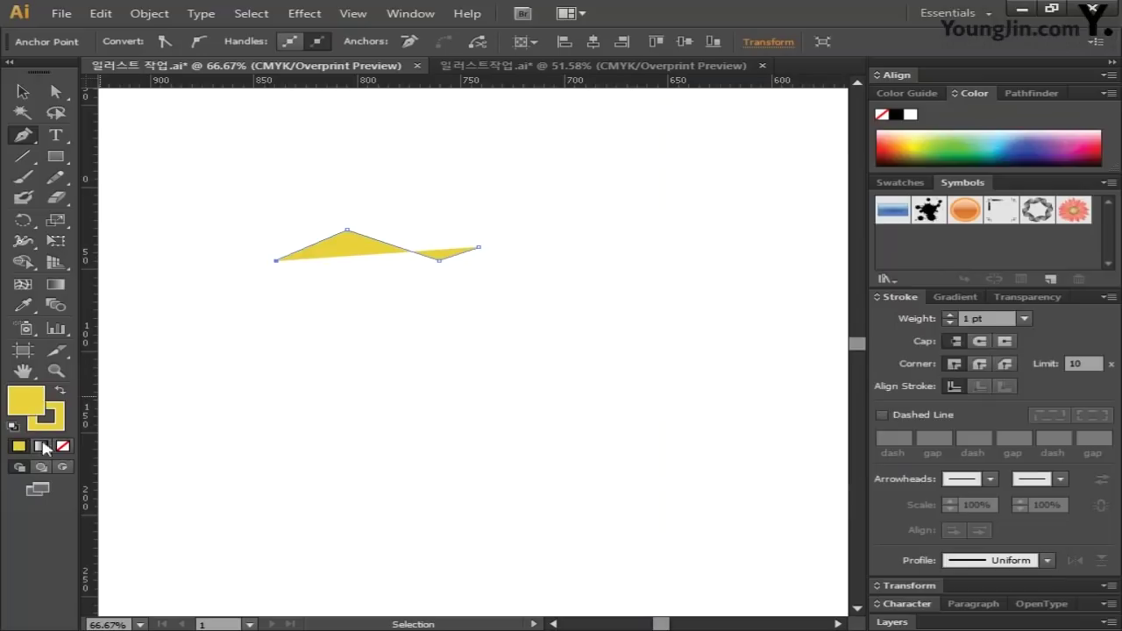
left_click(201, 260)
left_click(140, 298)
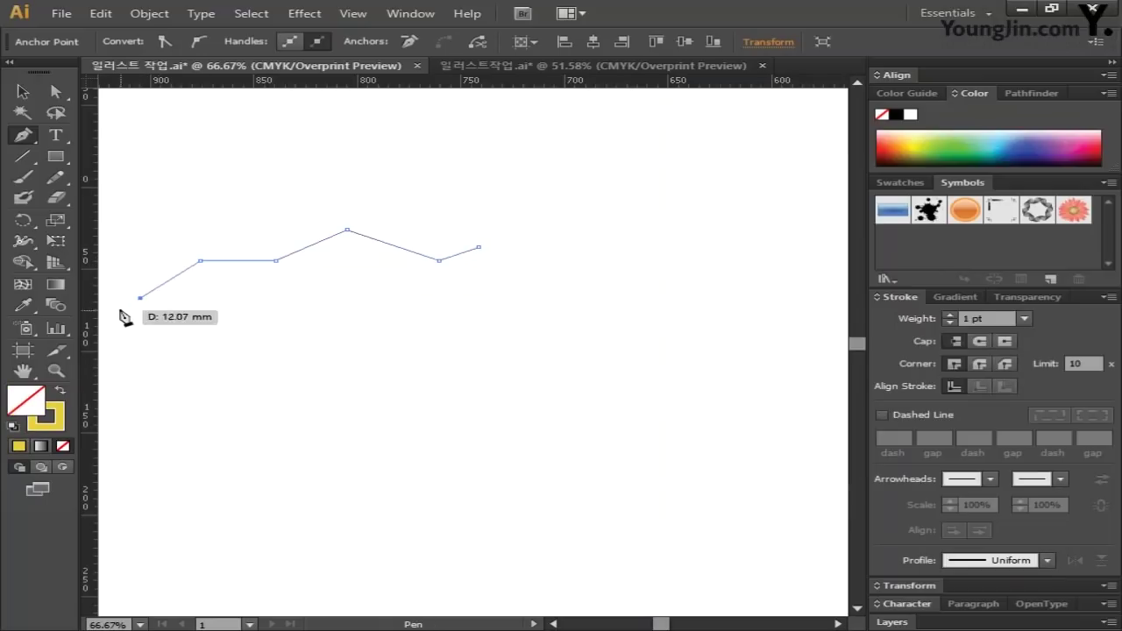
left_click(112, 303)
Continue the cloud path with straight segments along its lower edge from the left tip to the raised right end.
left_click(159, 319)
left_click(217, 363)
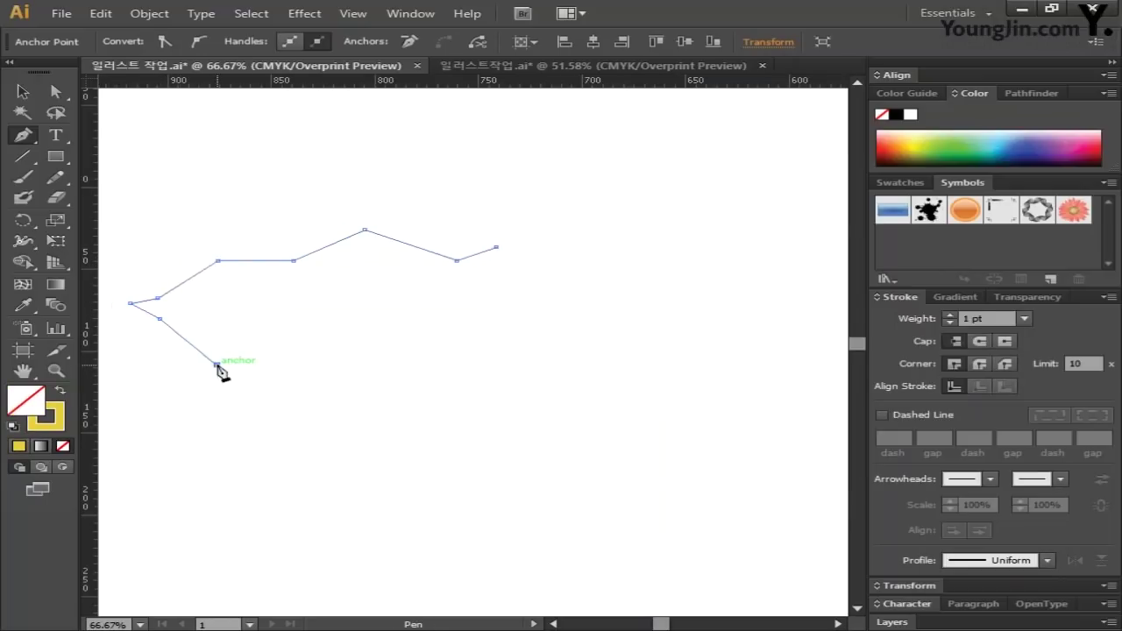
key("ctrl+z")
left_click(273, 349)
left_click(313, 341)
left_click(377, 379)
left_click(472, 346)
left_click(524, 351)
left_click(572, 339)
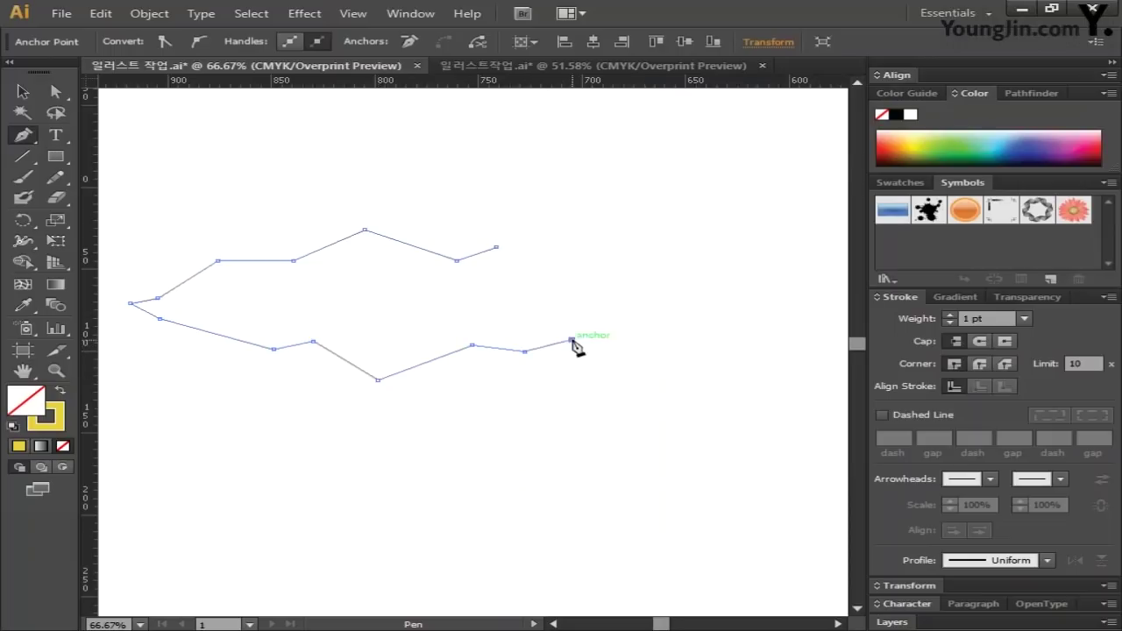
left_click(585, 374)
left_click(626, 379)
left_click(686, 355)
left_click(694, 330)
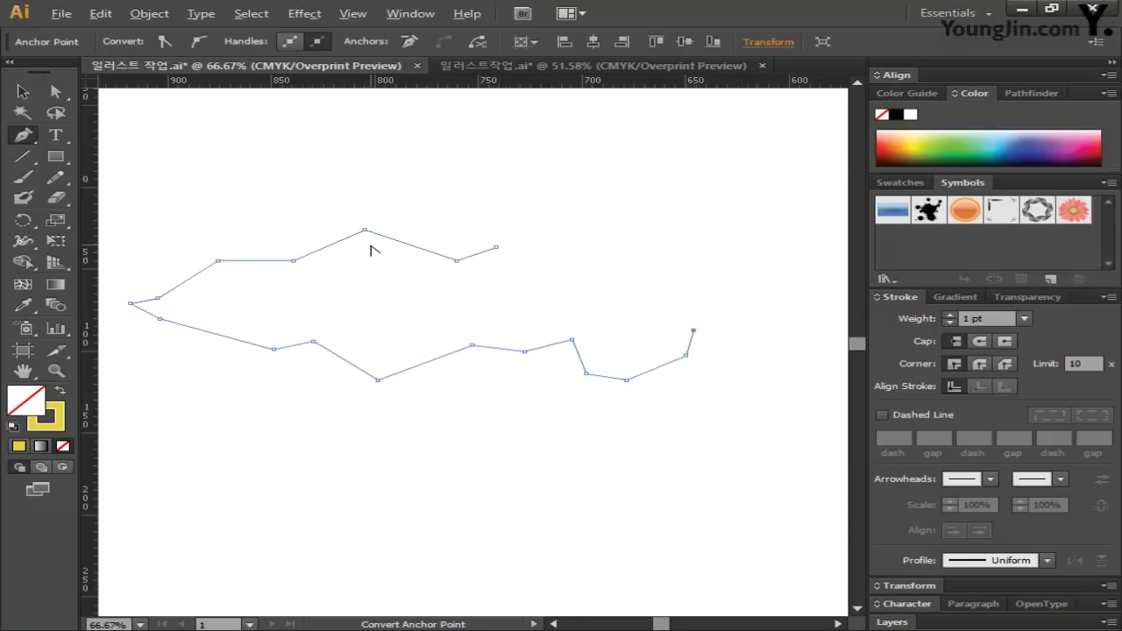
Extend the cloud's upper right end point outward and convert the upper-edge and left-tip anchors into smooth curves.
left_click(56, 92)
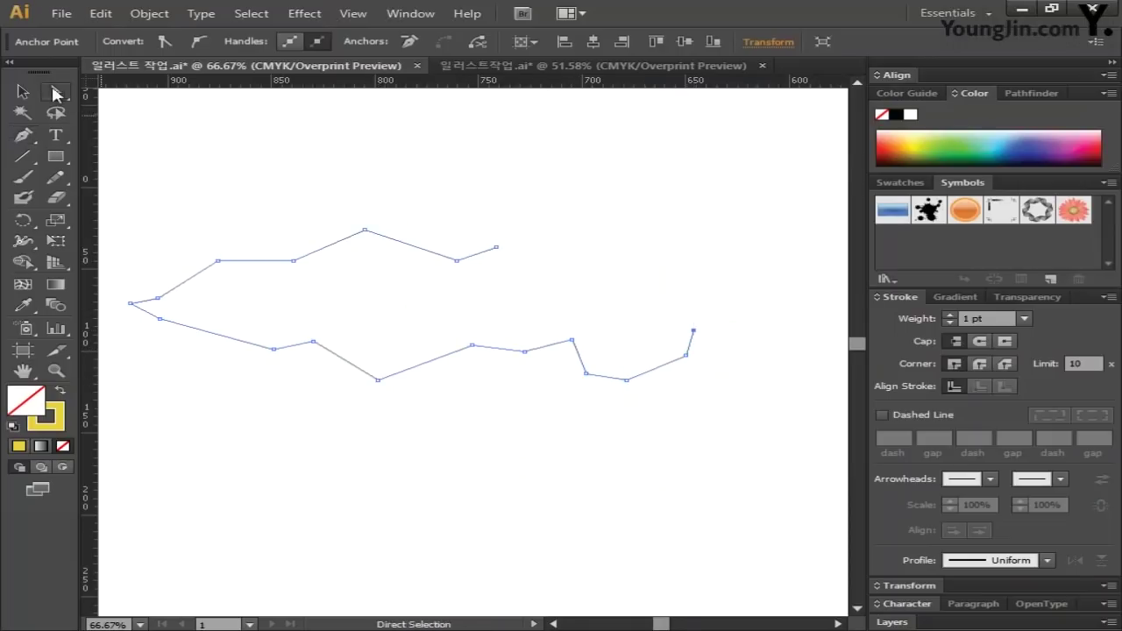
left_click_drag(496, 247, 514, 243)
key("p")
left_click_drag(364, 230, 320, 233)
left_click_drag(217, 260, 187, 270)
left_click_drag(160, 319, 178, 328)
mouse_move(158, 298)
left_mouse_down()
mouse_move(147, 293)
mouse_move(150, 311)
left_mouse_up()
Convert the anchors along the cloud's lower edge into smooth curves to form rounded lobes.
left_click_drag(272, 348, 291, 353)
left_click(381, 385, "alt")
key("Return")
left_click_drag(378, 380, 420, 381)
left_click_drag(524, 351, 548, 350)
left_click_drag(586, 374, 600, 379)
left_click_drag(626, 380, 696, 347)
Reposition the anchors of the cloud's lower left and middle lobes, and widen and raise the upper middle lobe.
left_click_drag(271, 348, 226, 339)
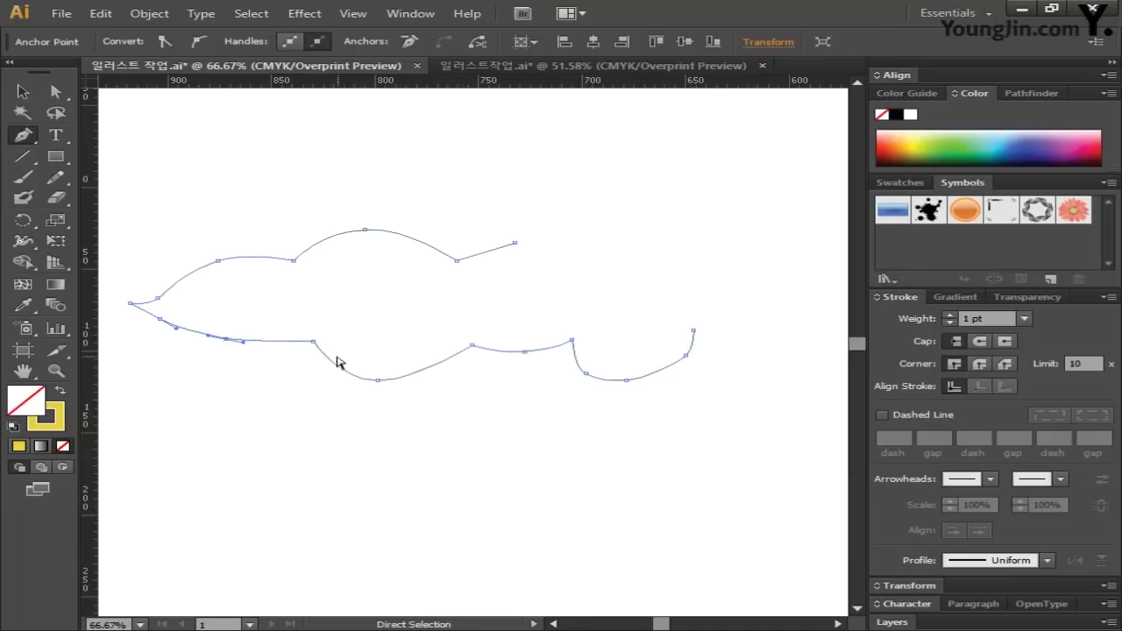
left_click_drag(377, 380, 325, 360)
left_click_drag(422, 360, 443, 360)
left_click(365, 230, "ctrl")
left_click_drag(410, 229, 439, 230)
left_click(364, 230, "ctrl")
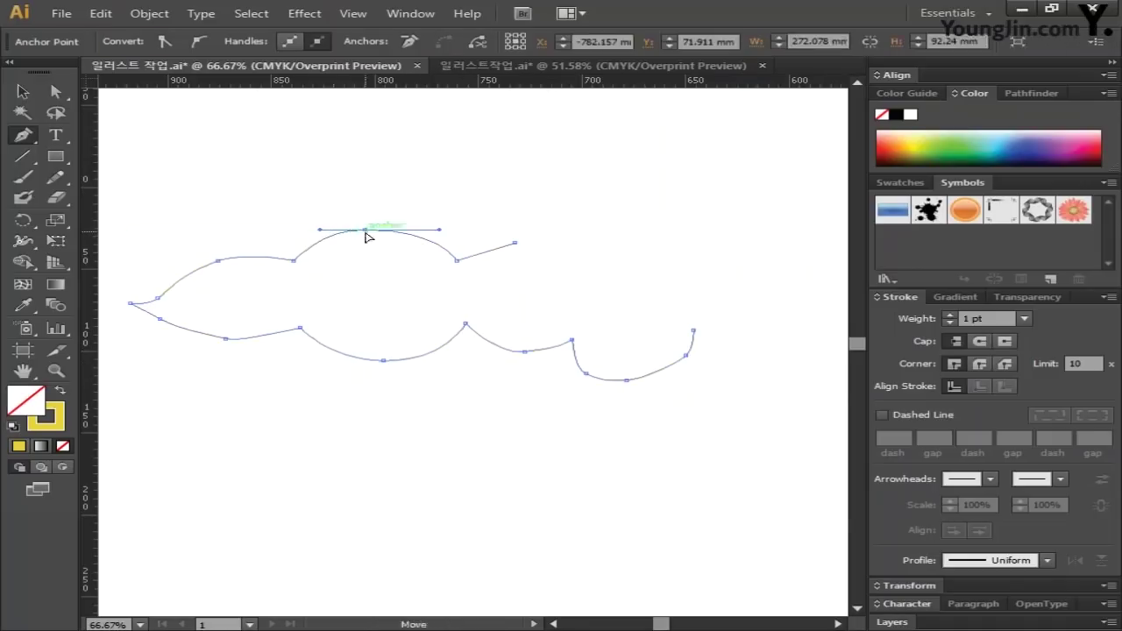
left_click_drag(368, 237, 375, 231)
left_click(240, 341, "ctrl")
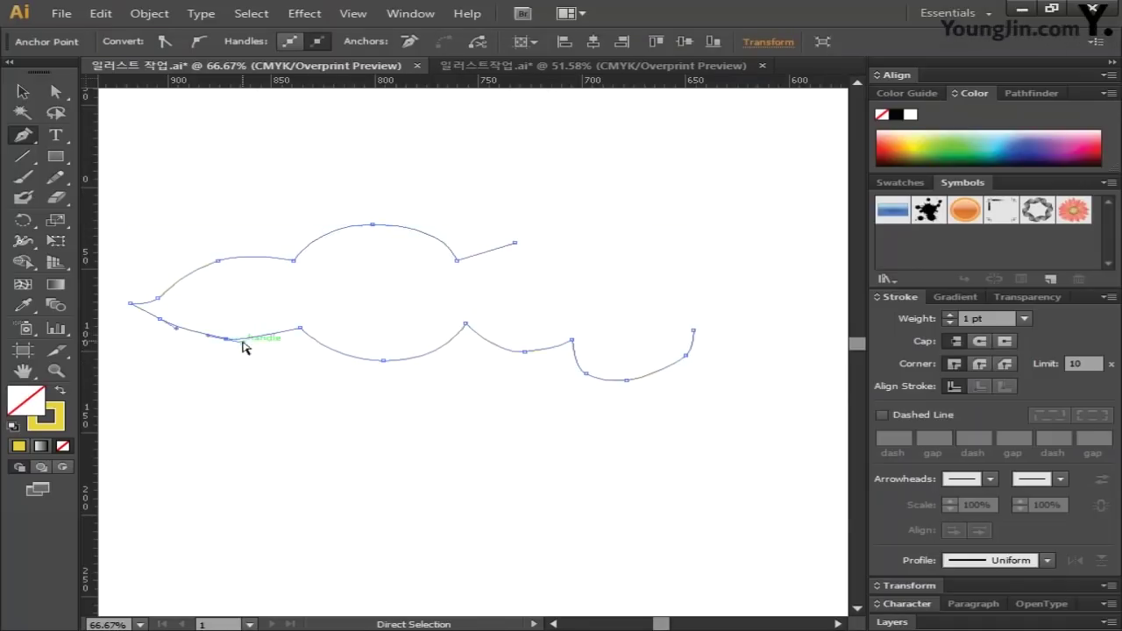
Refine the anchors and handles of the cloud's two lower right lobes into even curves and deselect the path.
left_click(524, 352, "ctrl")
left_click(586, 374, "ctrl")
left_click_drag(585, 373, 596, 378)
left_click_drag(685, 355, 681, 365)
left_click_drag(626, 380, 604, 380)
left_click_drag(637, 381, 637, 382)
left_click_drag(671, 375, 670, 376)
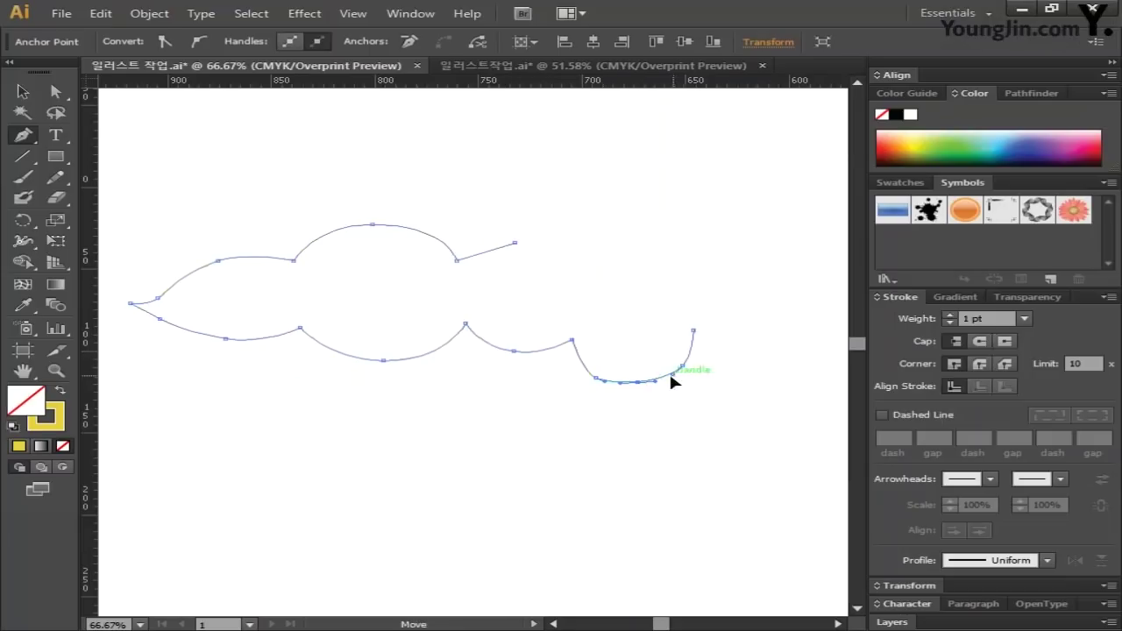
left_click_drag(594, 378, 578, 359)
key("v")
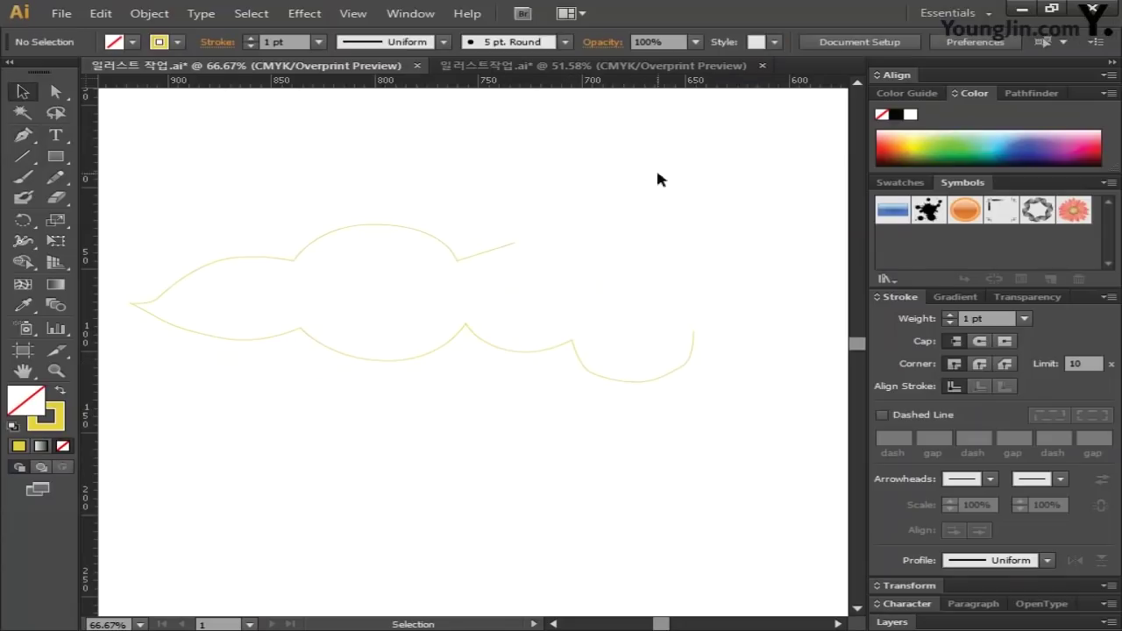
Extend the cloud's open upper end with straight Pen segments that block out the tall lobes up and across to the far side.
left_click_drag(658, 173, 844, 422)
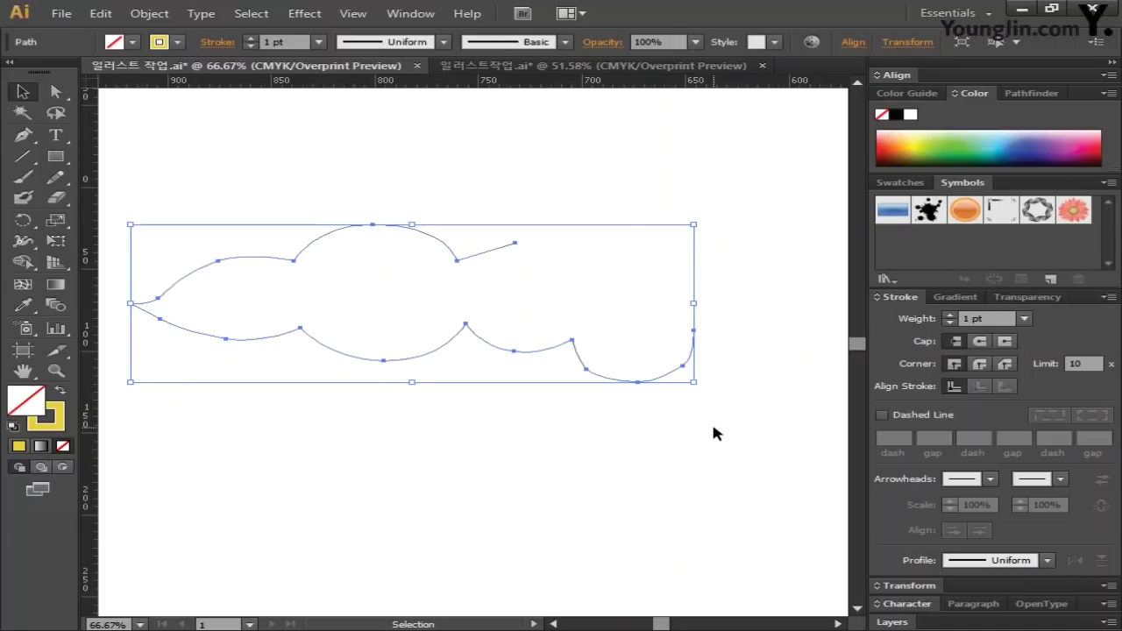
key("p")
left_click(477, 198)
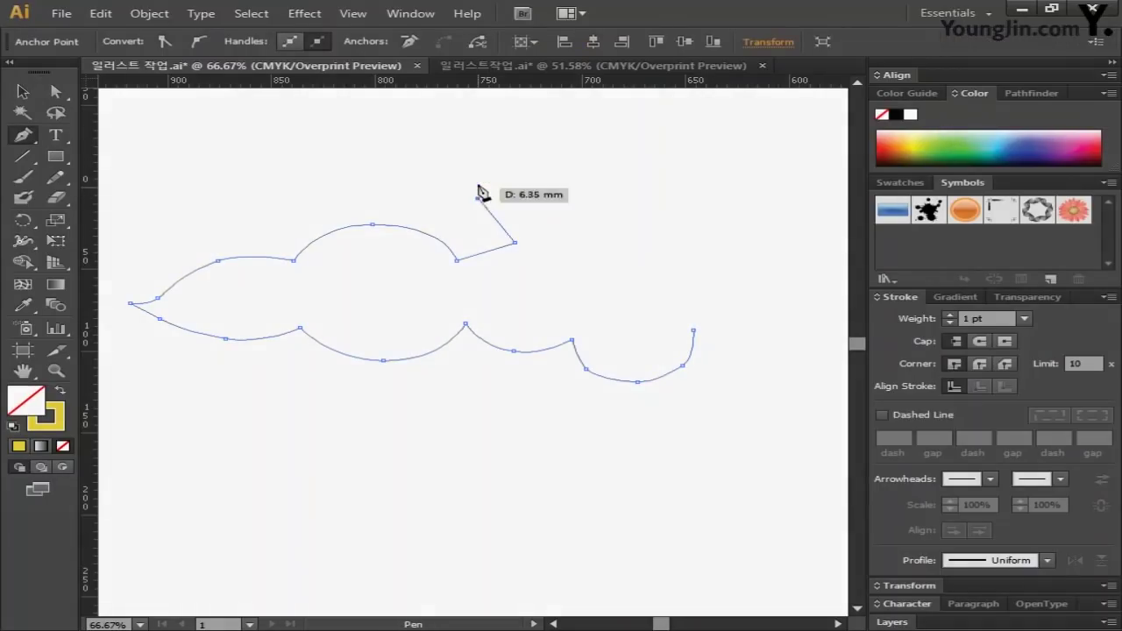
left_click(478, 139)
left_click(540, 112)
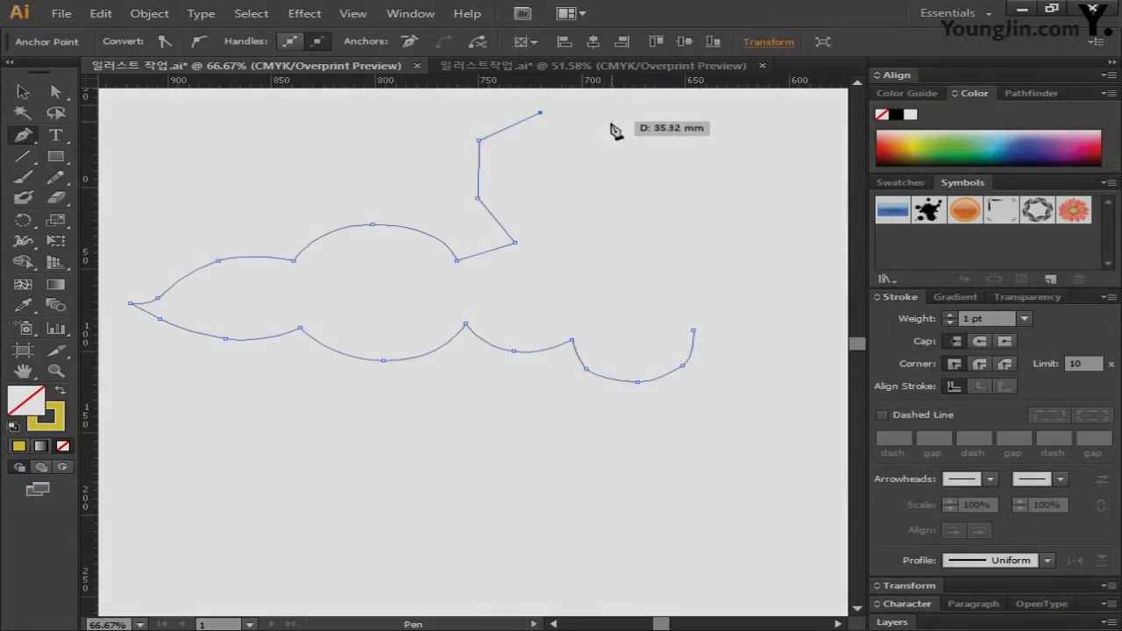
left_click(601, 136)
scroll(679, 124, "up", 1)
left_click(666, 128)
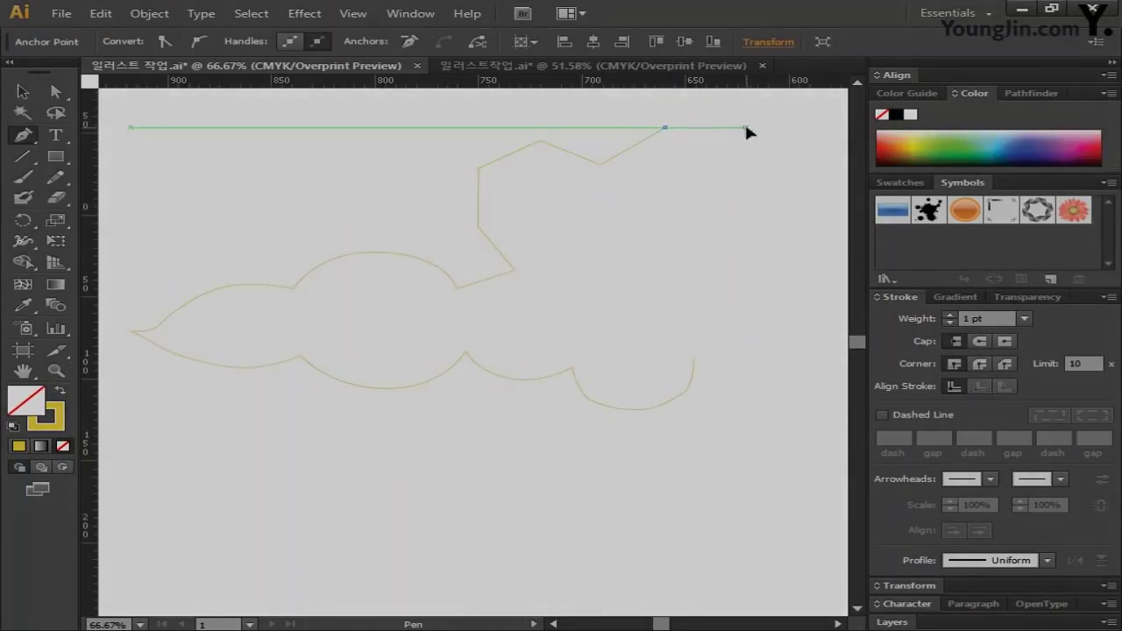
left_click(745, 128)
left_click(782, 146)
left_click(793, 201)
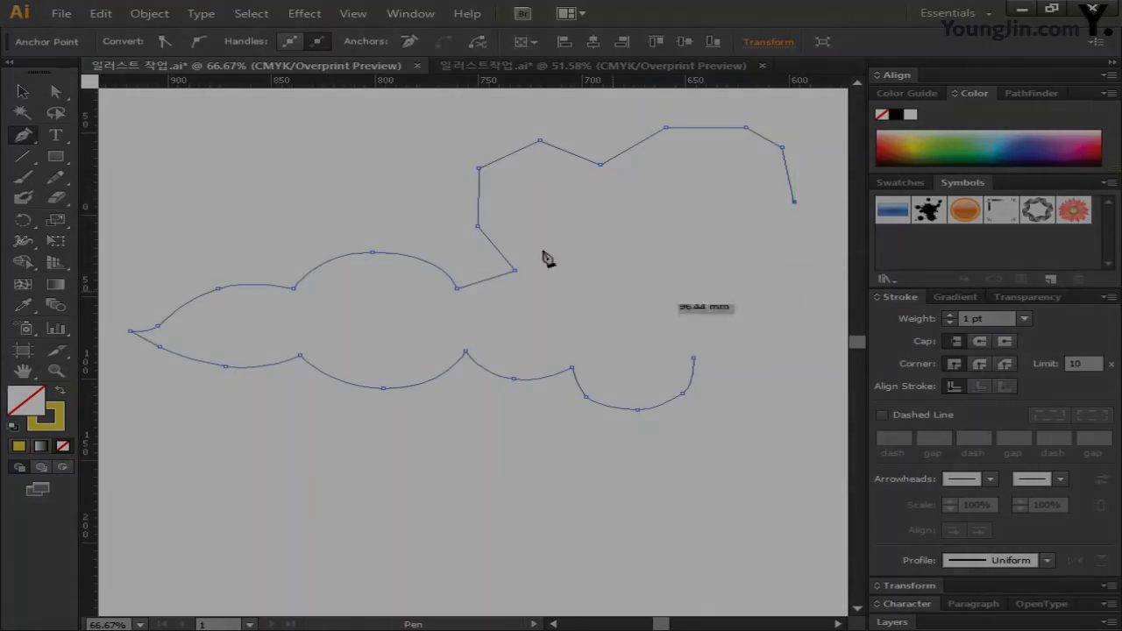
Shift the cloud path left to make room and continue its Pen outline from the open upper right end point.
left_click_drag(662, 624, 659, 624)
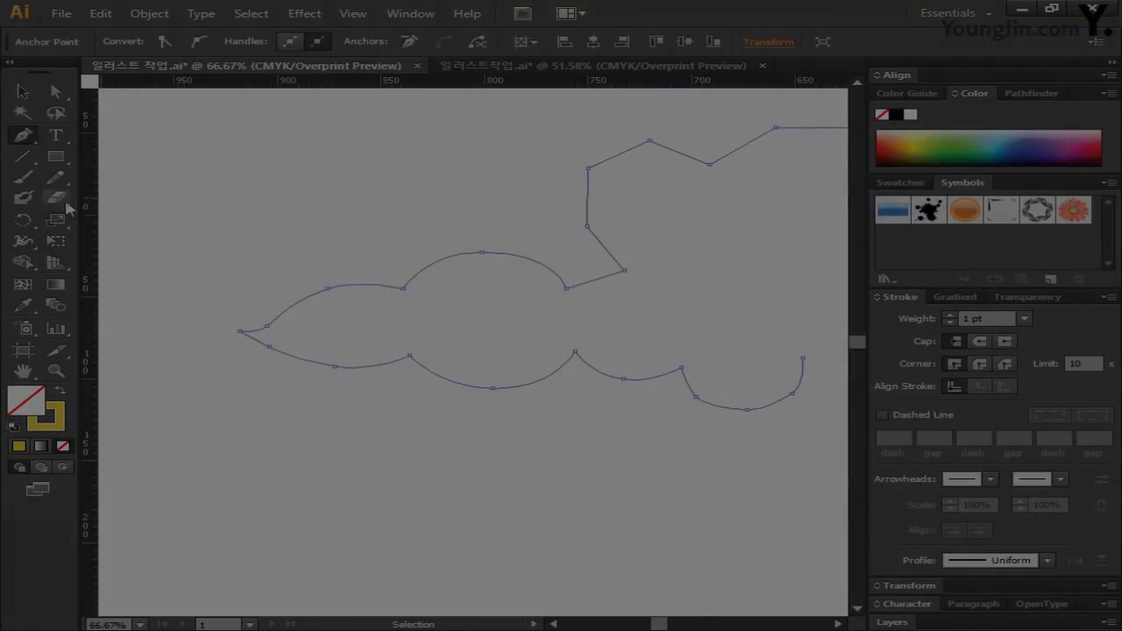
left_click(33, 98)
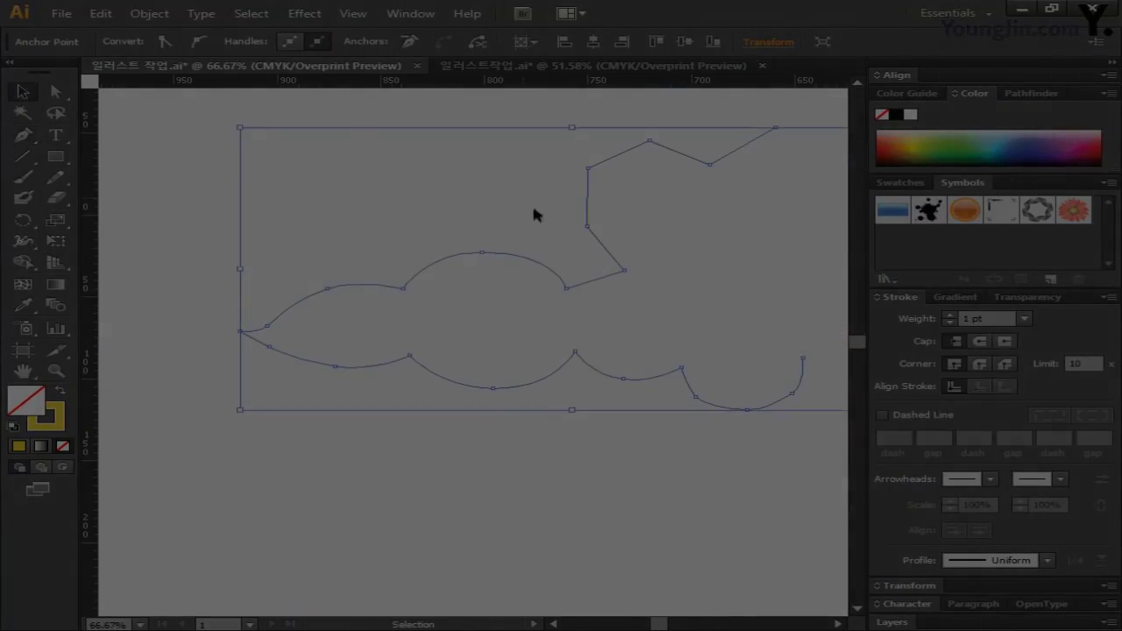
left_click_drag(589, 229, 215, 243)
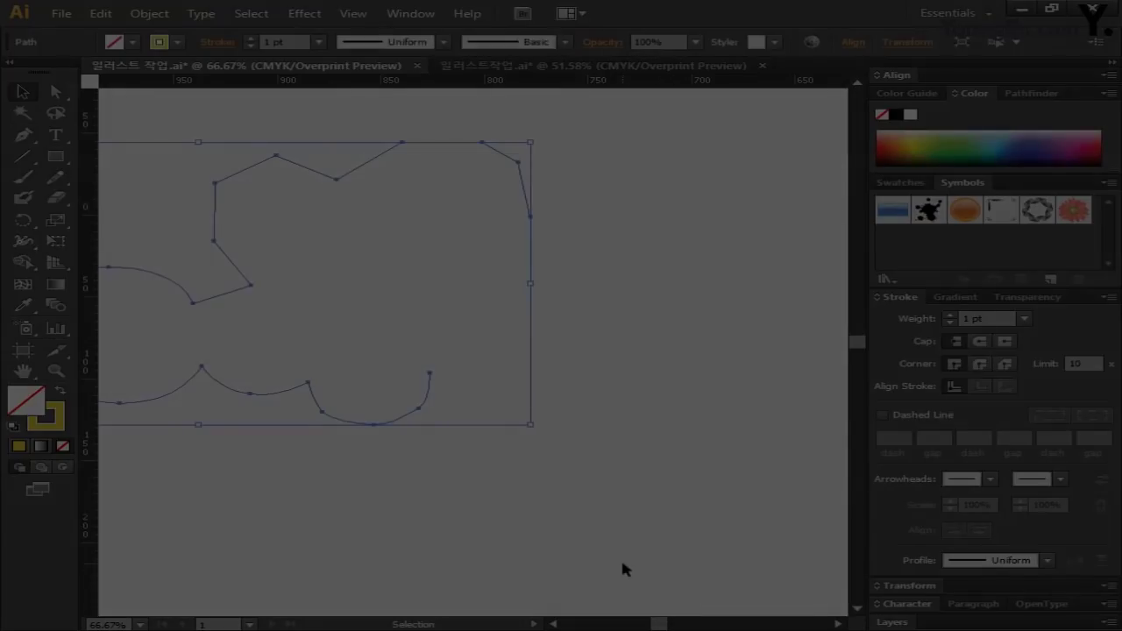
left_click(622, 568)
left_click(24, 137)
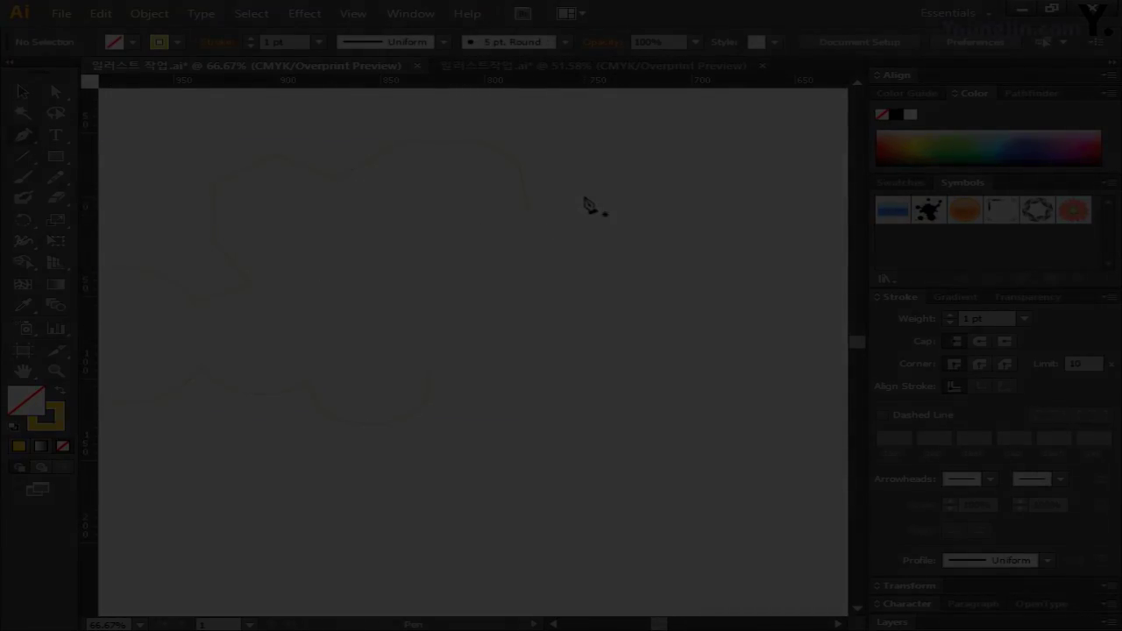
left_click(600, 165)
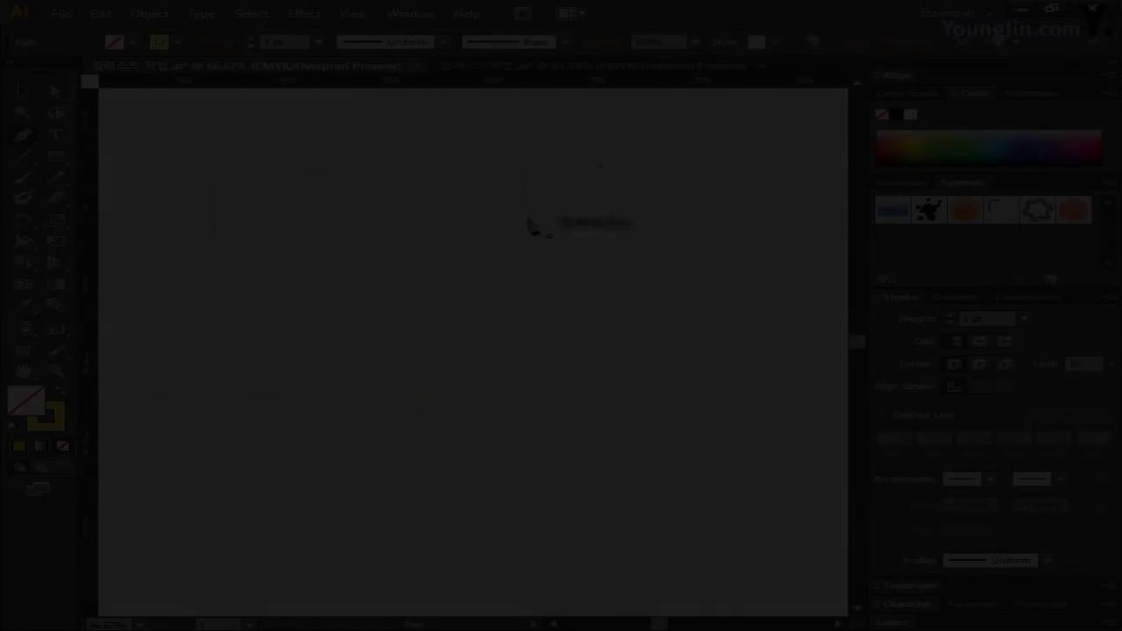
left_click(531, 217)
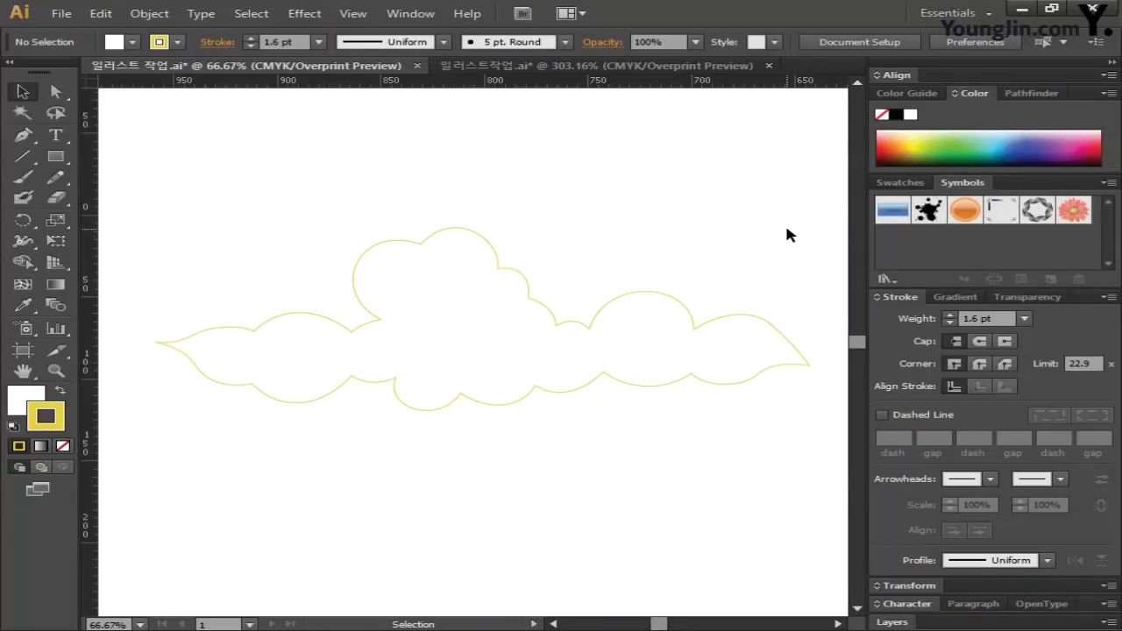
Set the cloud outline's stroke colour to C 70%, M 45%, Y 30%, K 0% and deselect the path.
left_click(393, 244)
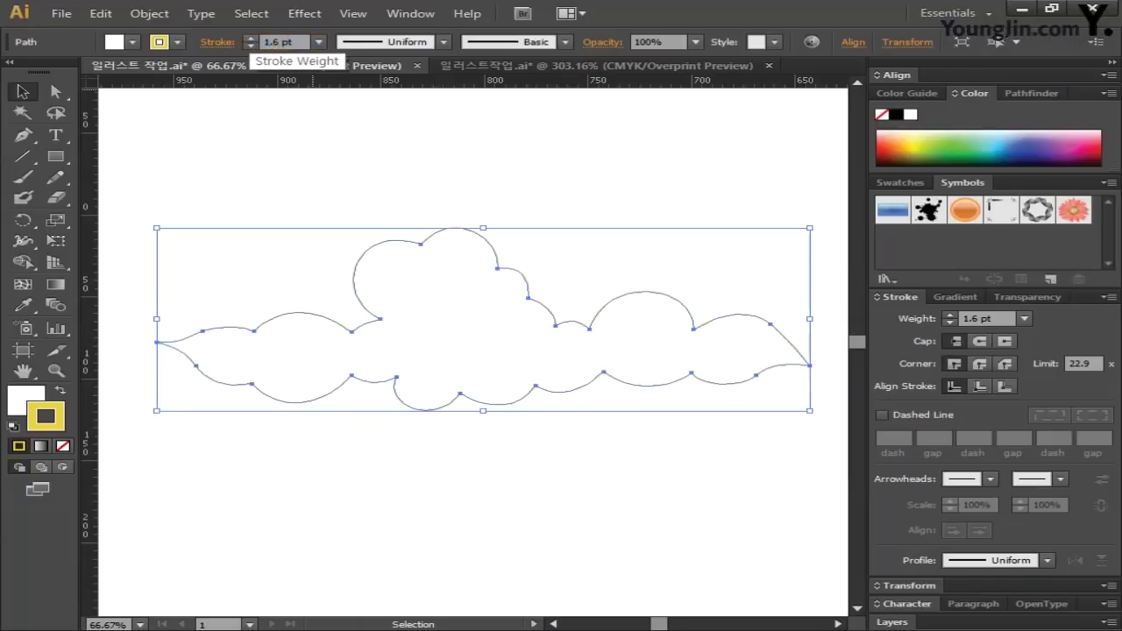
left_click(21, 402)
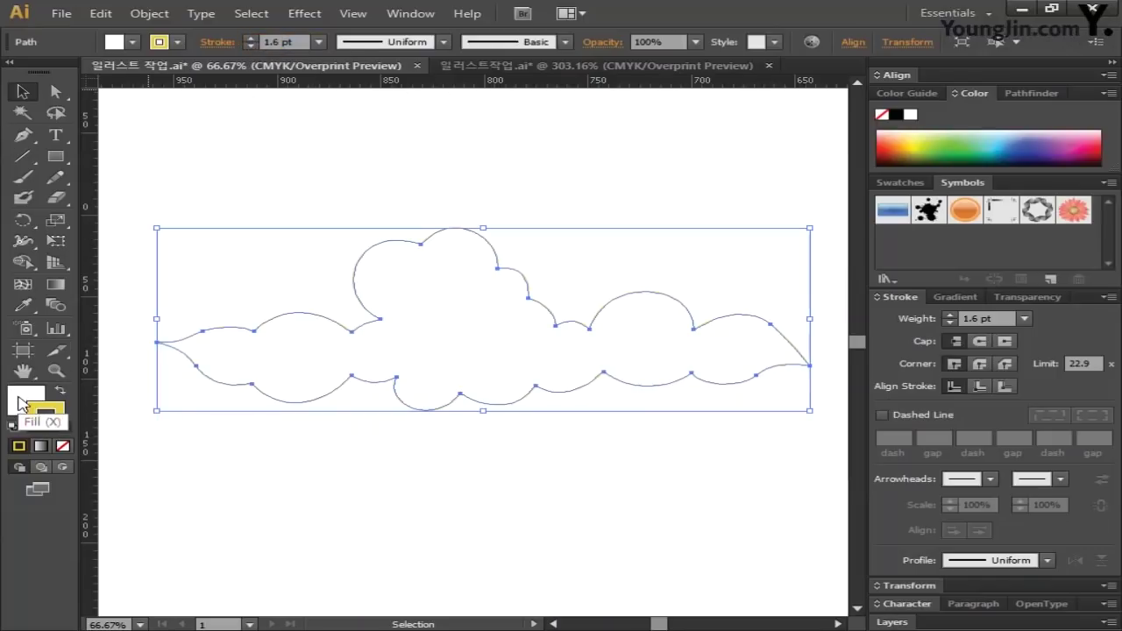
double_click(46, 419)
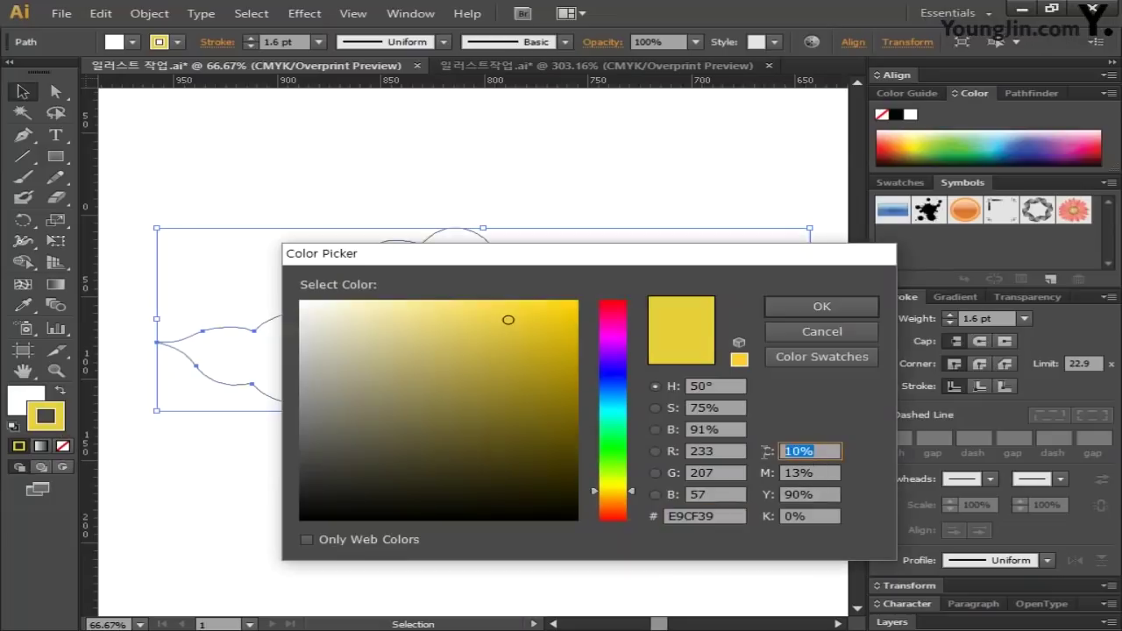
type("70")
key("Tab")
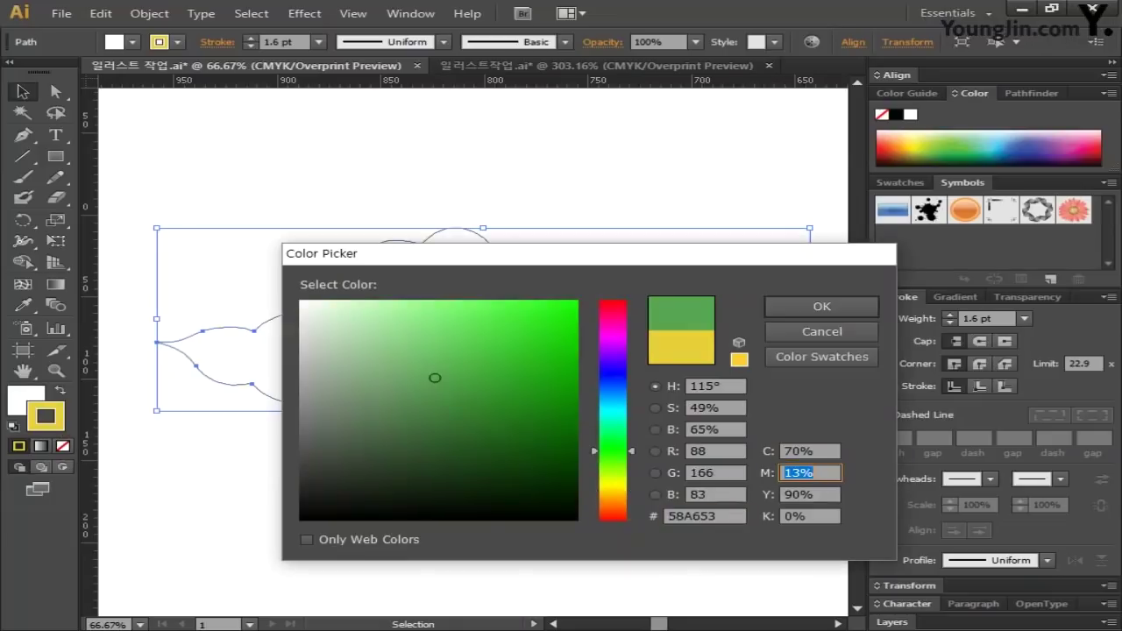
type("45")
key("Tab")
type("30")
key("Tab")
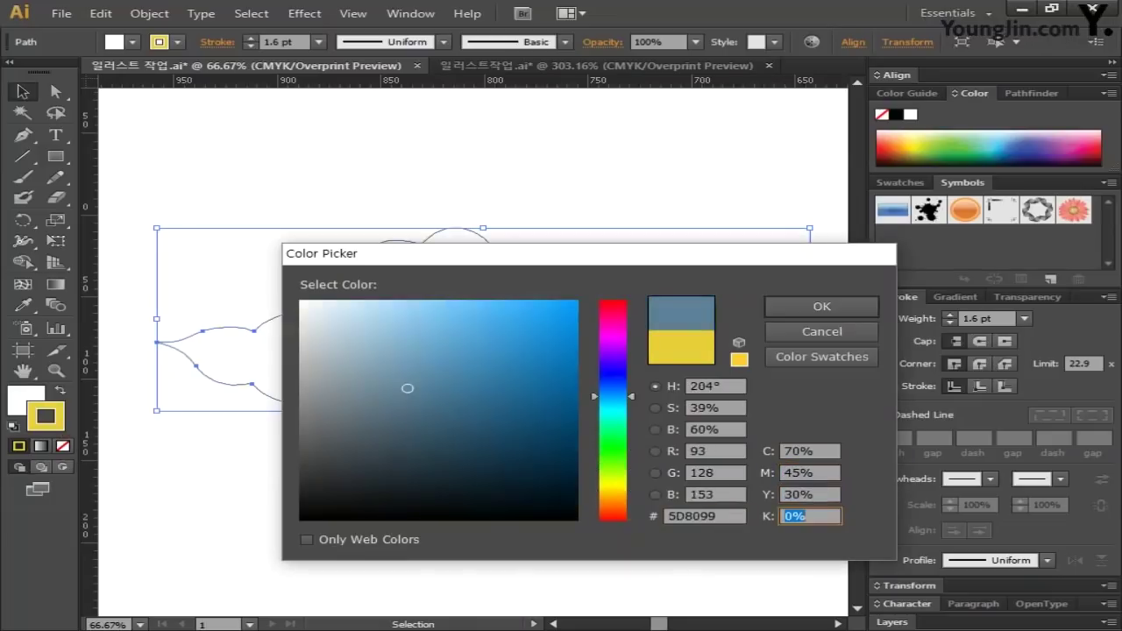
type("0")
key("Return")
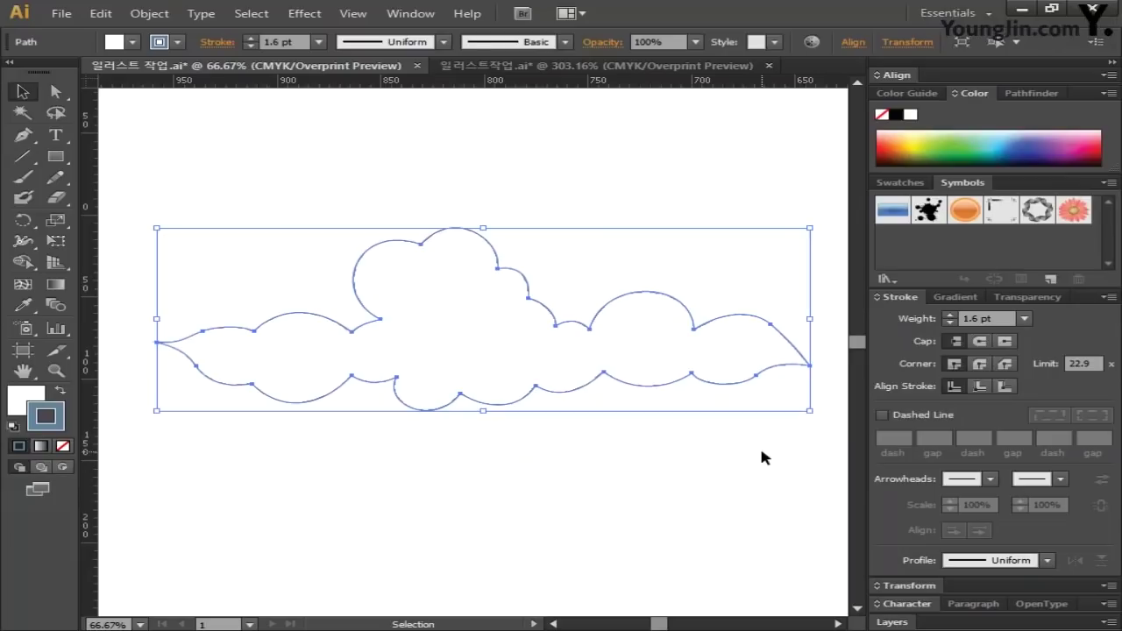
left_click(761, 451)
Draw an angular open spiral with the Pen tool inside the cloud's left lobe, starting at the notch on its upper edge.
left_click(55, 371)
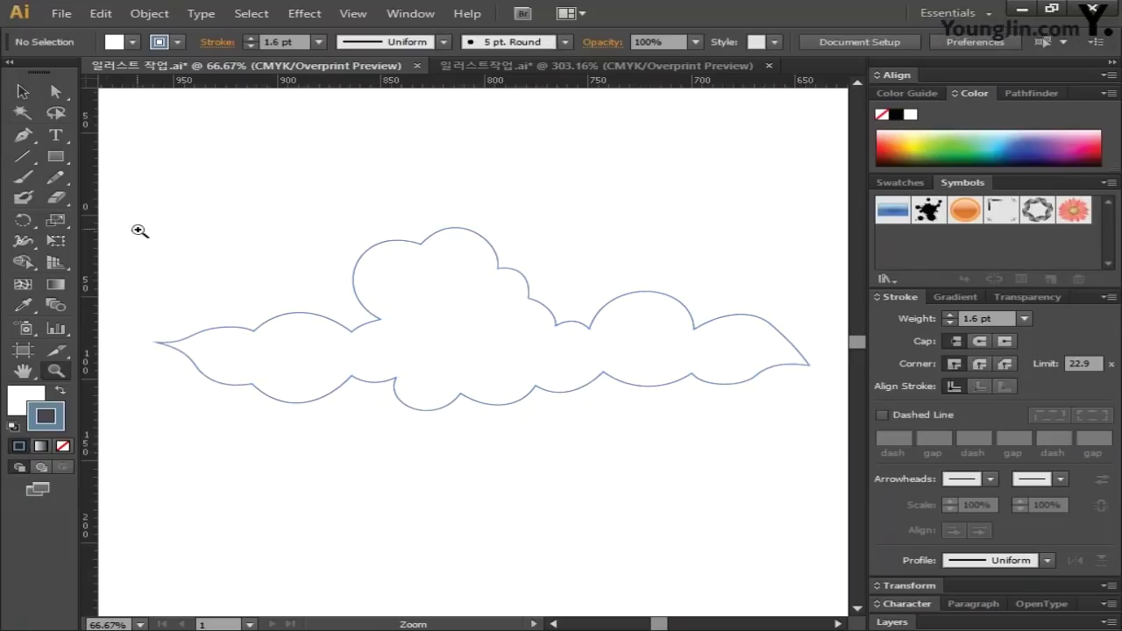
left_click_drag(140, 231, 429, 456)
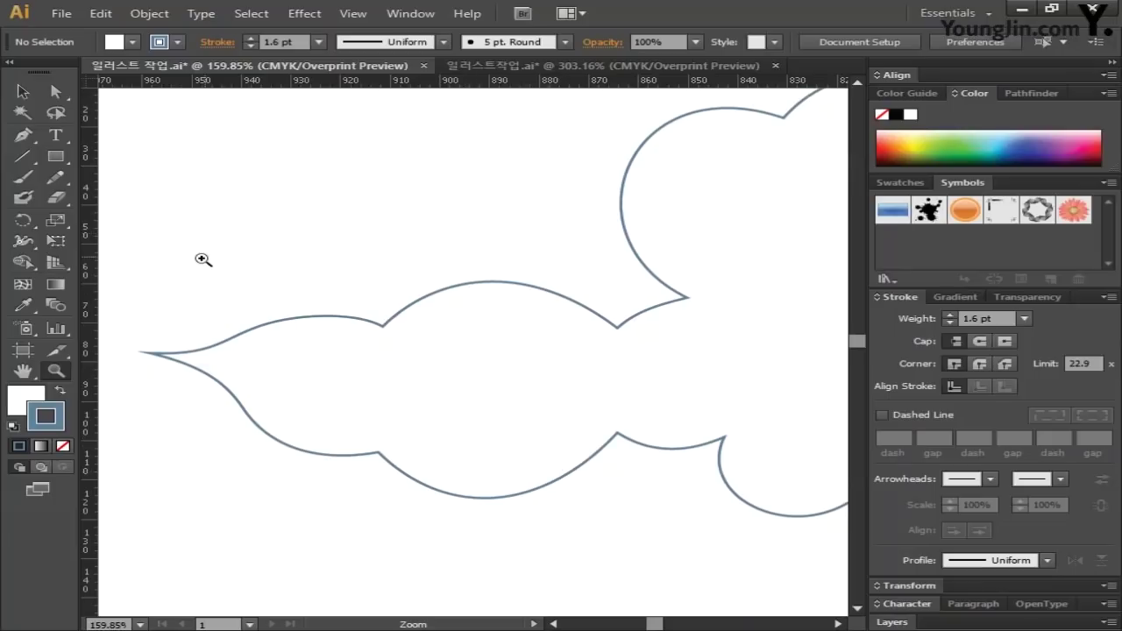
left_click(22, 135)
left_click(381, 327)
left_click(363, 379)
left_click(440, 421)
left_click(524, 379)
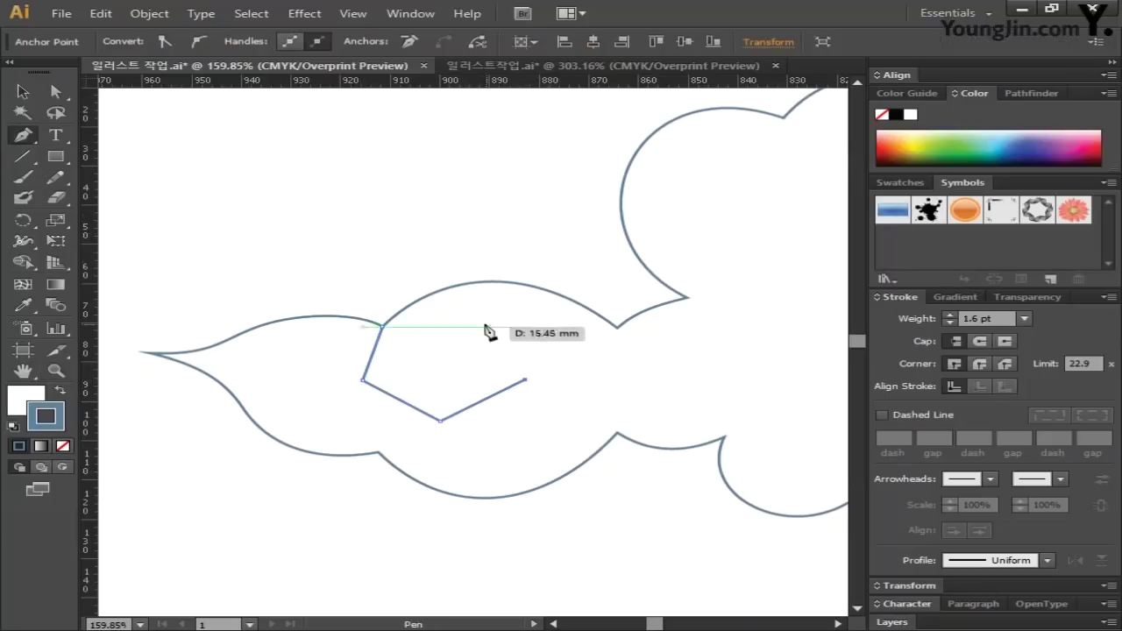
left_click(482, 336)
left_click(435, 353)
Convert the spiral's anchors into smooth curves and pull them inward to form a tighter, rounder swirl.
key("a")
left_click(15, 140)
left_click_drag(363, 380, 366, 404, "alt")
left_click_drag(440, 420, 463, 418, "alt")
left_click_drag(525, 379, 456, 328, "alt")
left_click_drag(363, 379, 371, 378, "ctrl")
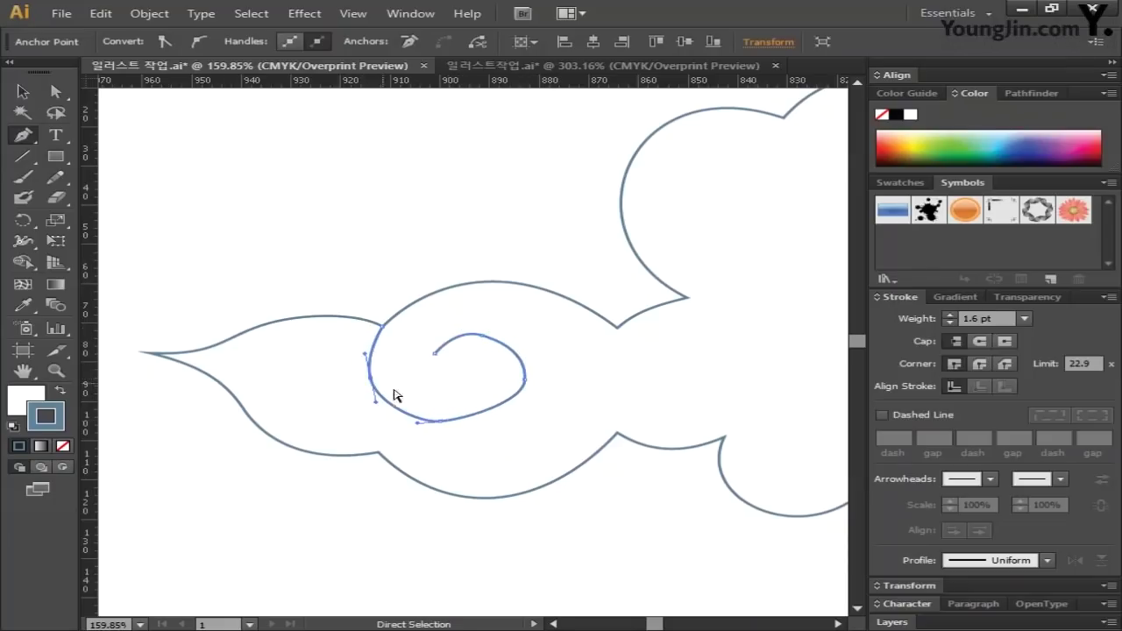
left_click_drag(525, 379, 509, 378, "ctrl")
left_click_drag(434, 354, 429, 362, "ctrl")
left_click_drag(482, 335, 479, 340, "ctrl")
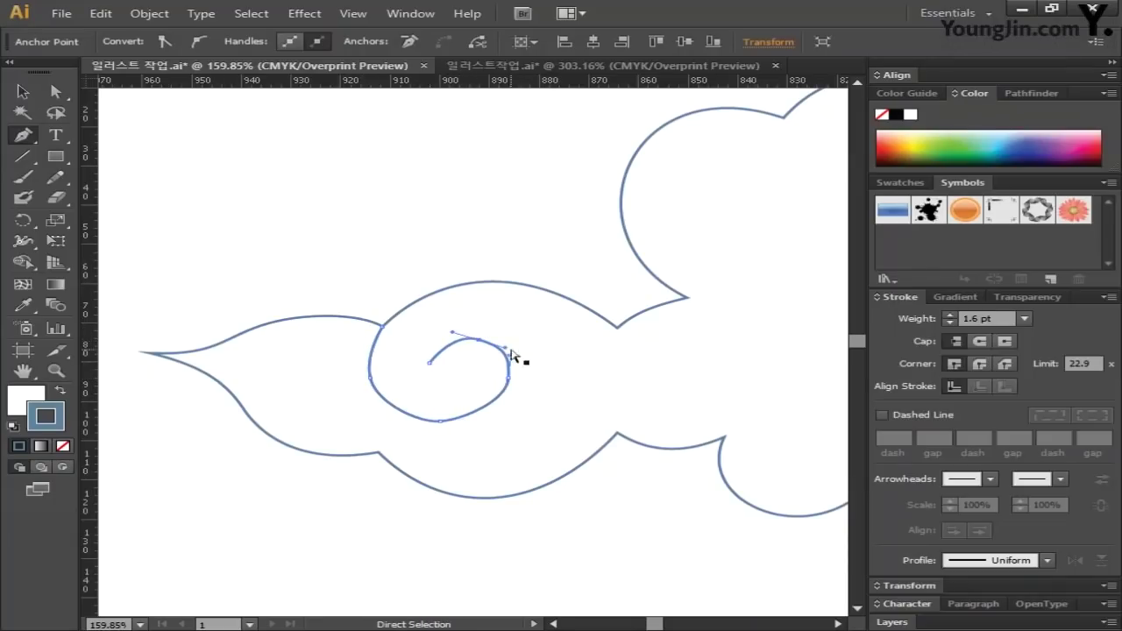
Set the swirl path's stroke weight to 1 pt and give it round caps.
key("v")
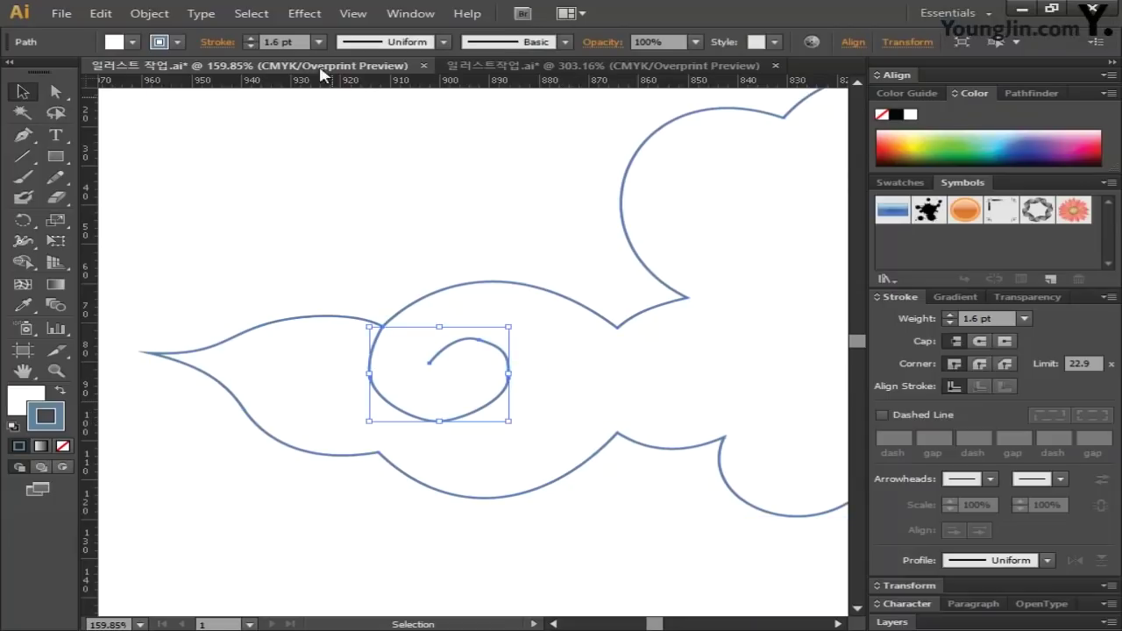
double_click(273, 43)
type("1")
key("Return")
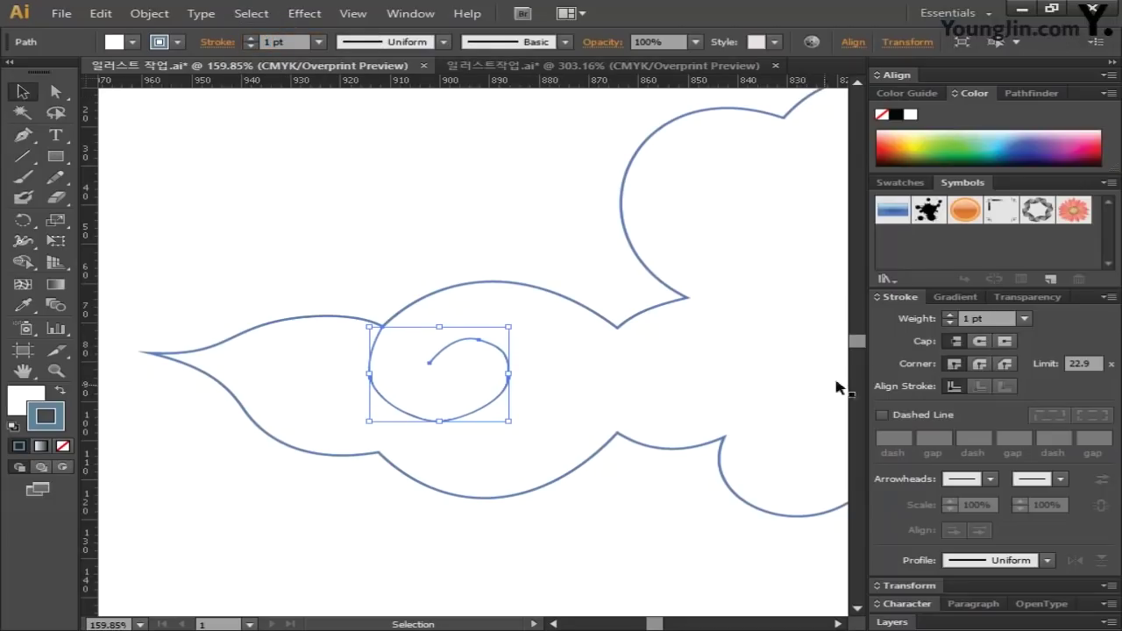
left_click(981, 341)
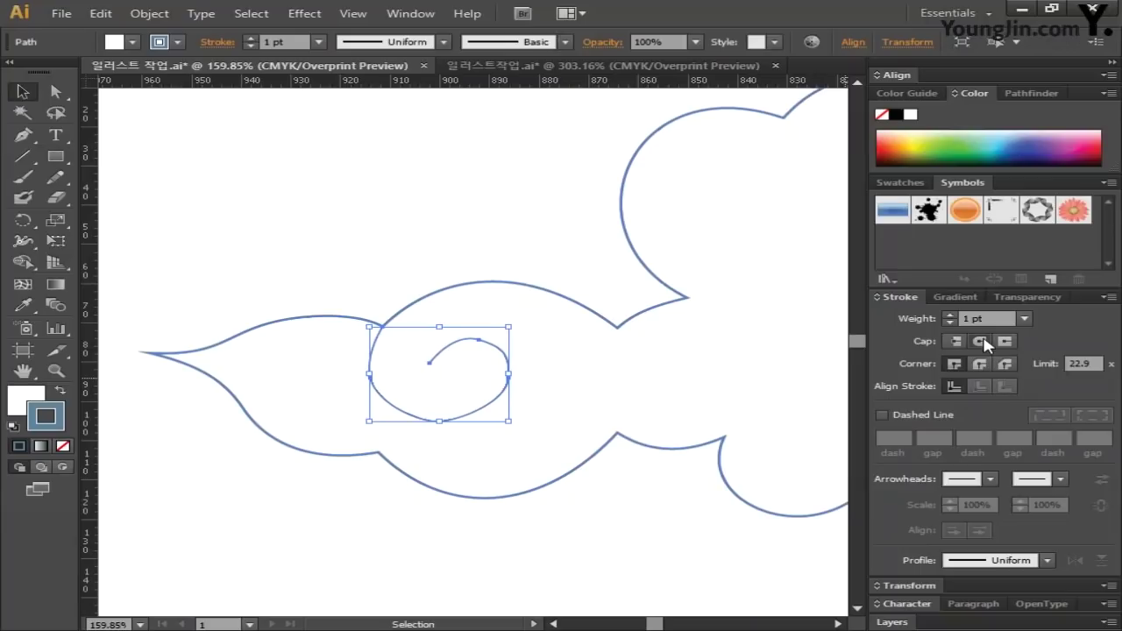
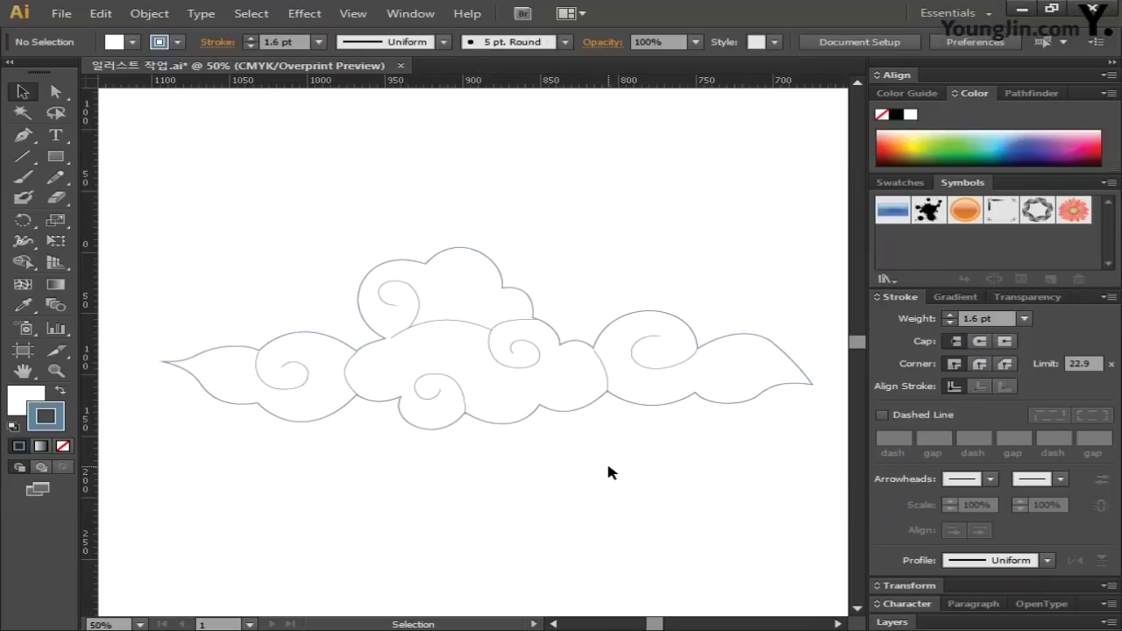
Group all of the cloud's outline and swirl paths, deselect them and save the document.
left_click_drag(181, 189, 814, 492)
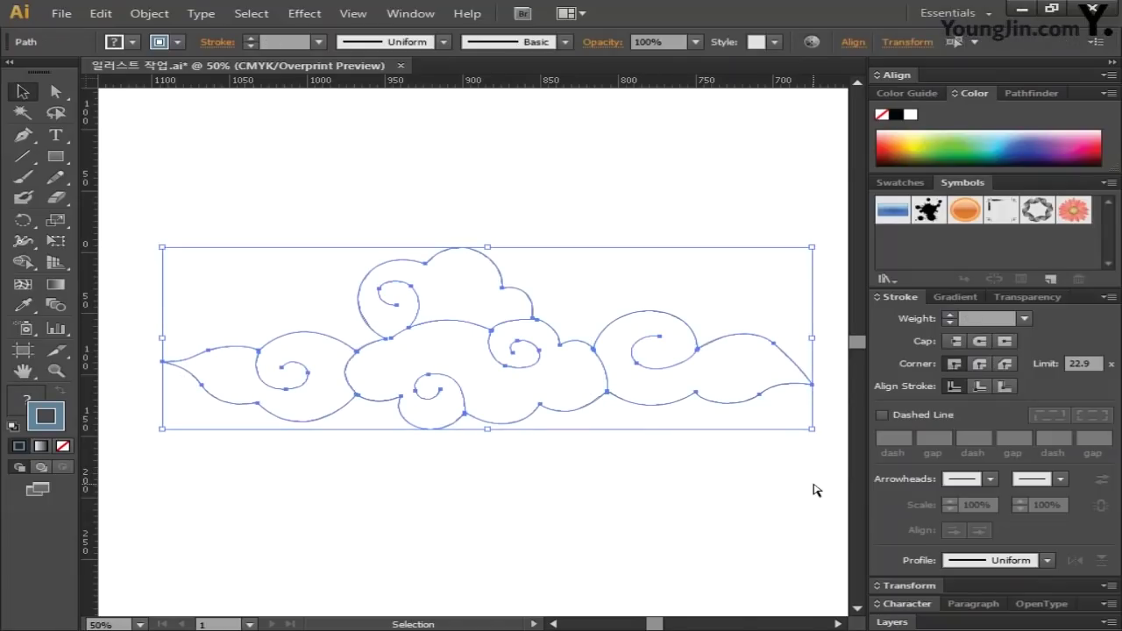
key("ctrl+g")
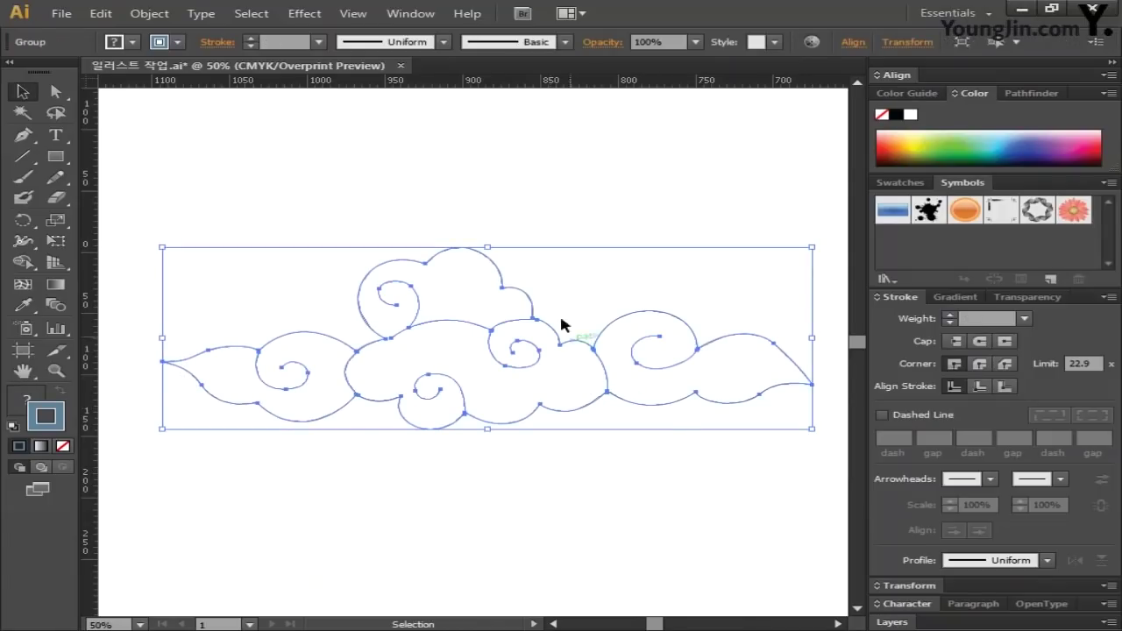
left_click(558, 185)
key("ctrl+s")
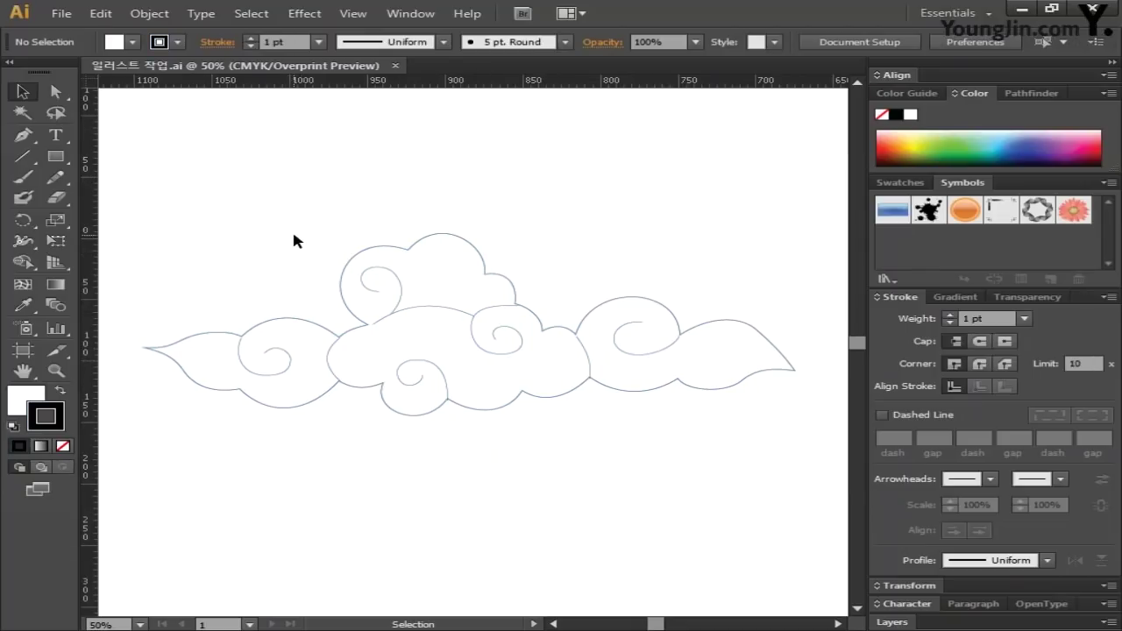
Begin a tree branch outline with straight Pen segments through six points in the empty area left of the cloud.
left_click(23, 371)
left_click_drag(180, 292, 780, 267)
left_click_drag(430, 303, 619, 313)
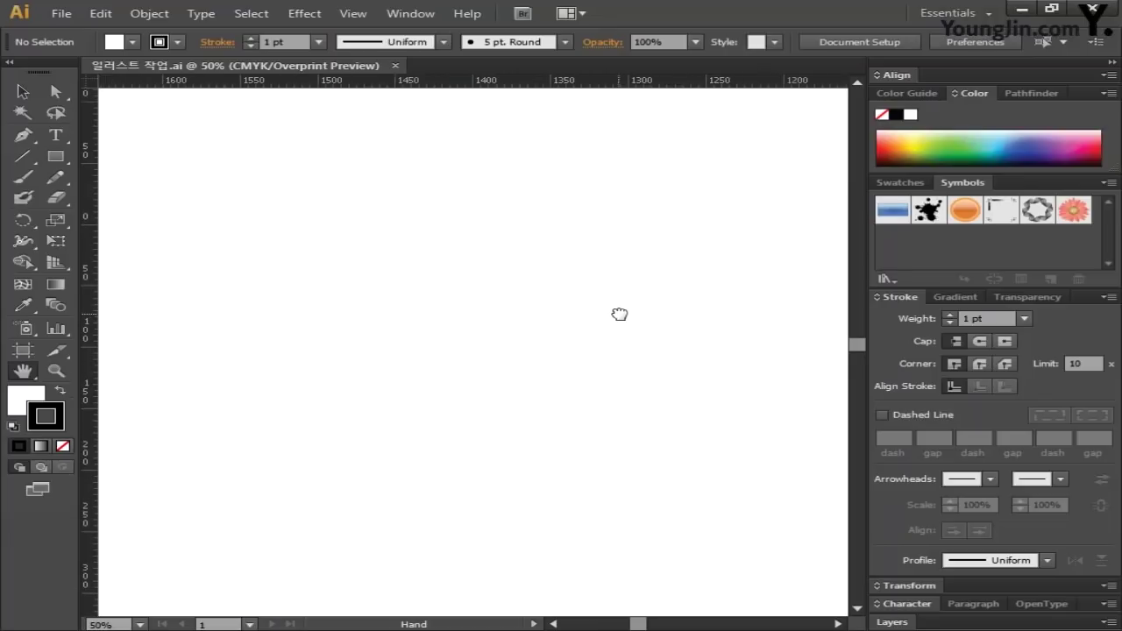
left_click(23, 134)
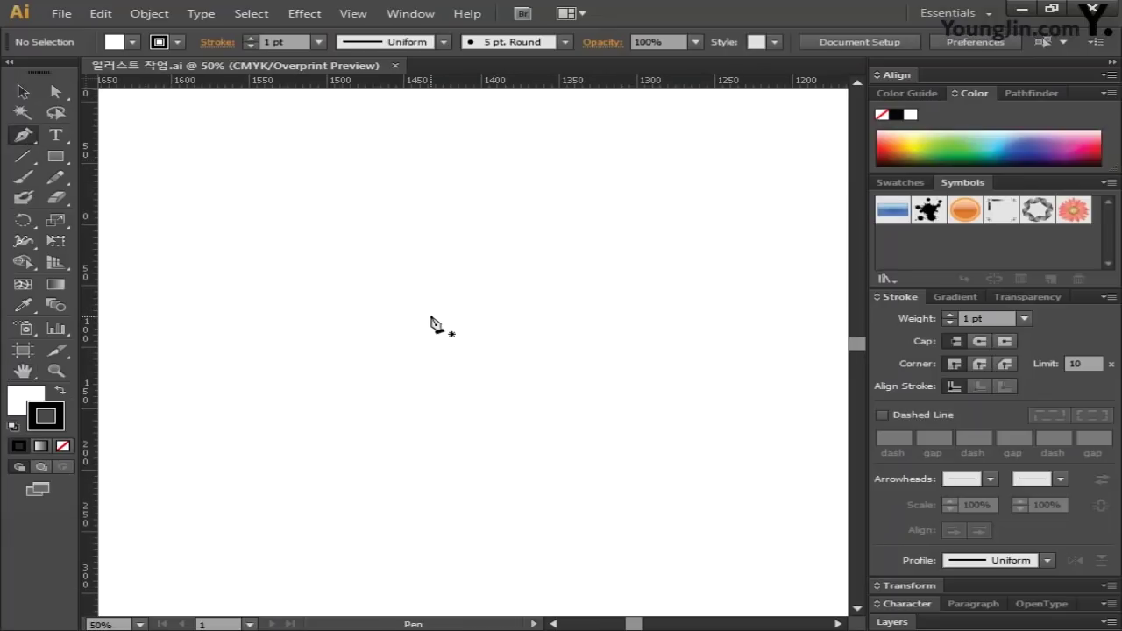
left_click(409, 312)
left_click(341, 261)
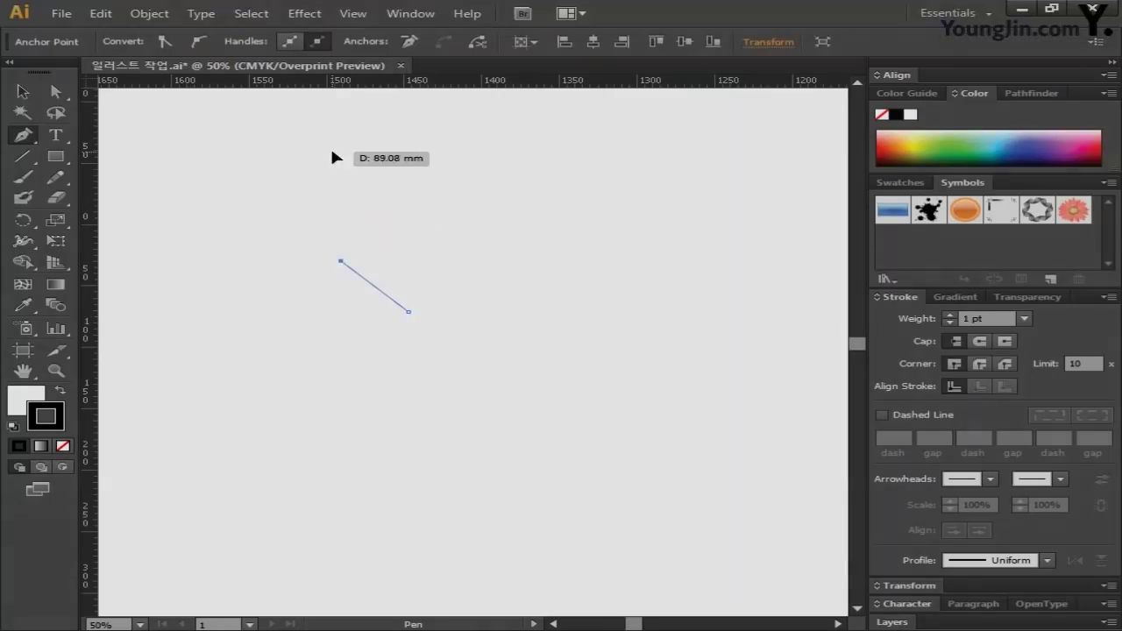
left_click(332, 151)
left_click(318, 147)
left_click(318, 264)
left_click(389, 317)
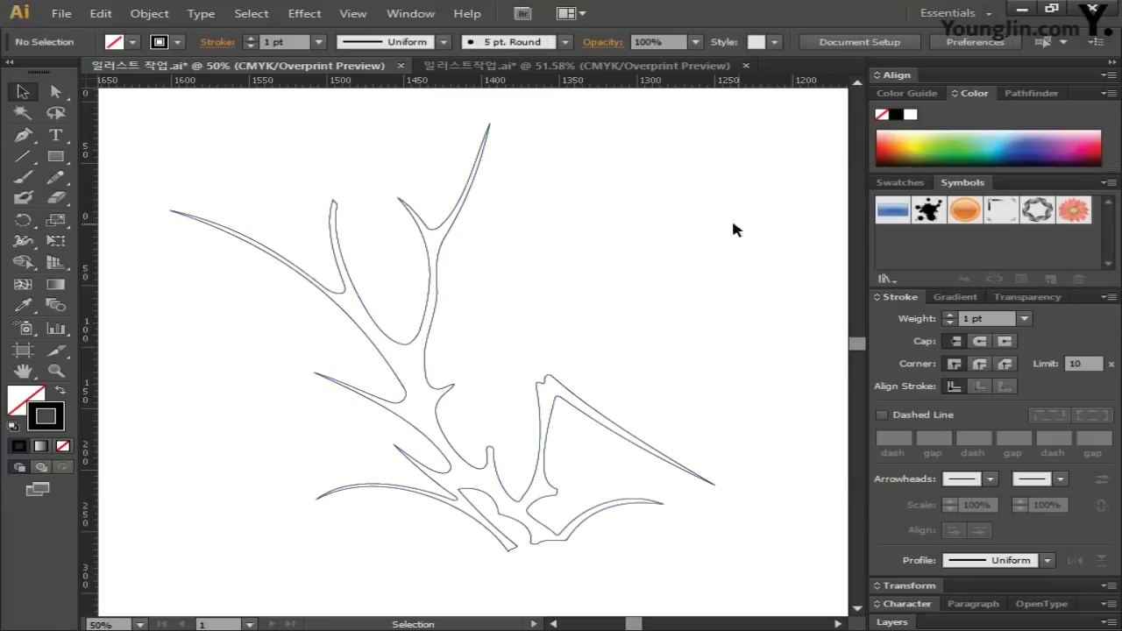
Fill all of the tree branch with CMYK 58, 62, 48, 0, remove its stroke and deselect it.
key("ctrl+a")
double_click(23, 399)
left_click(706, 333)
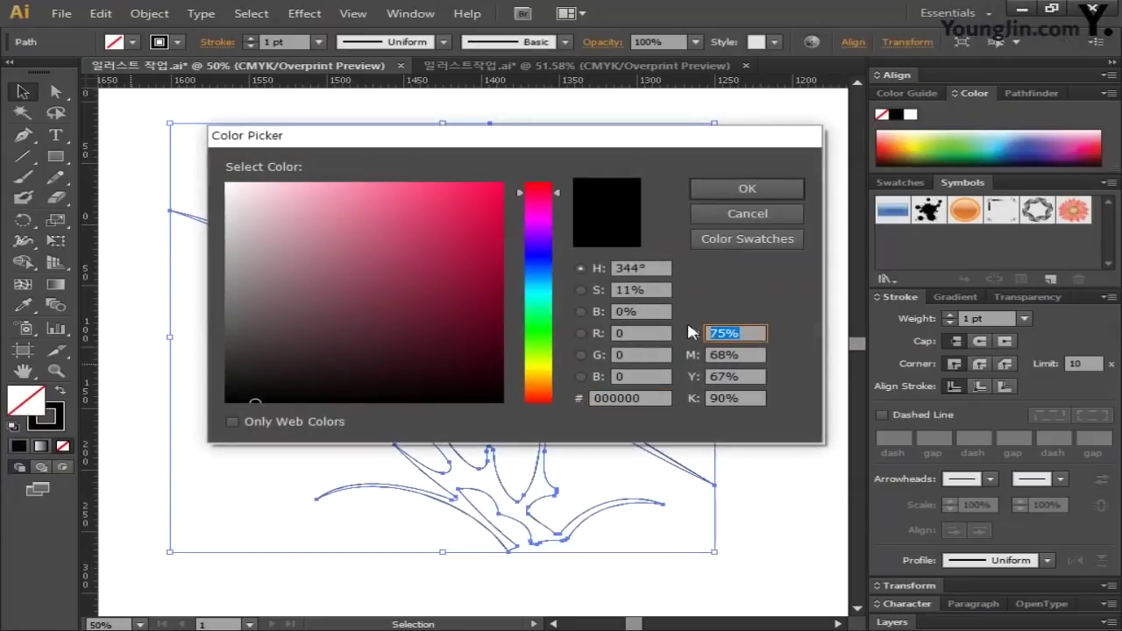
type("58")
key("Tab")
type("62")
key("Tab")
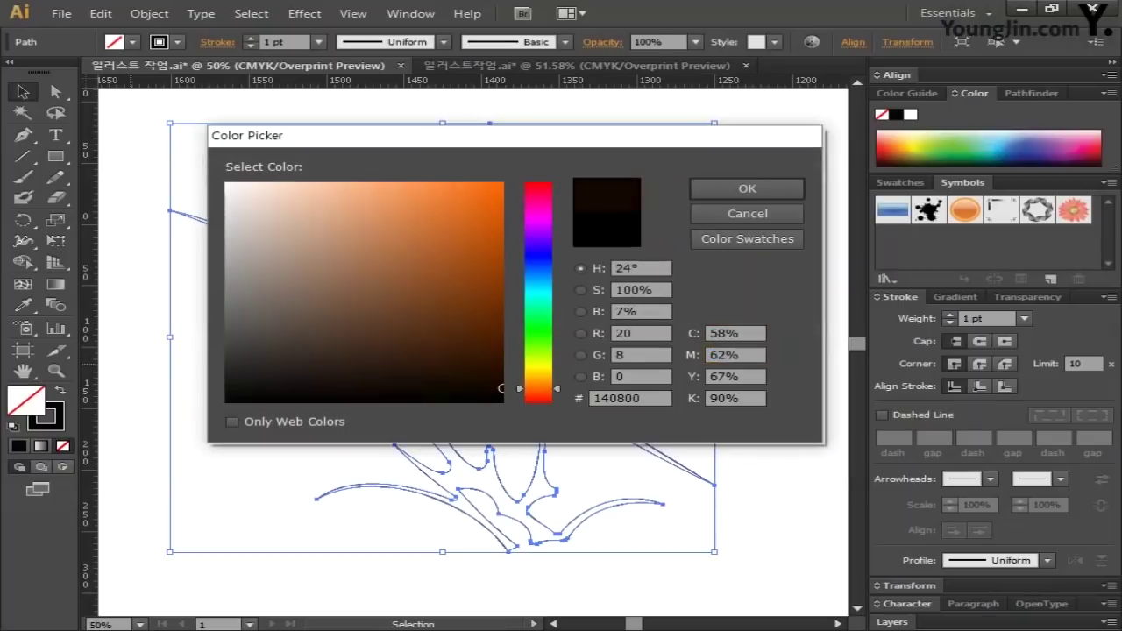
type("48")
key("Tab")
type("0")
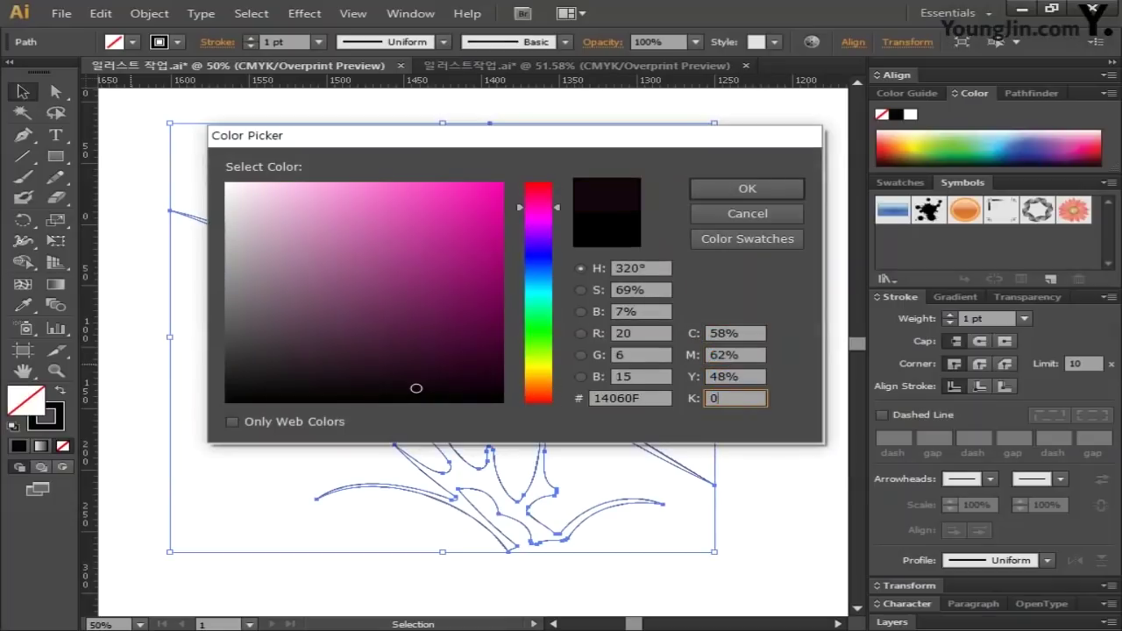
left_click(771, 184)
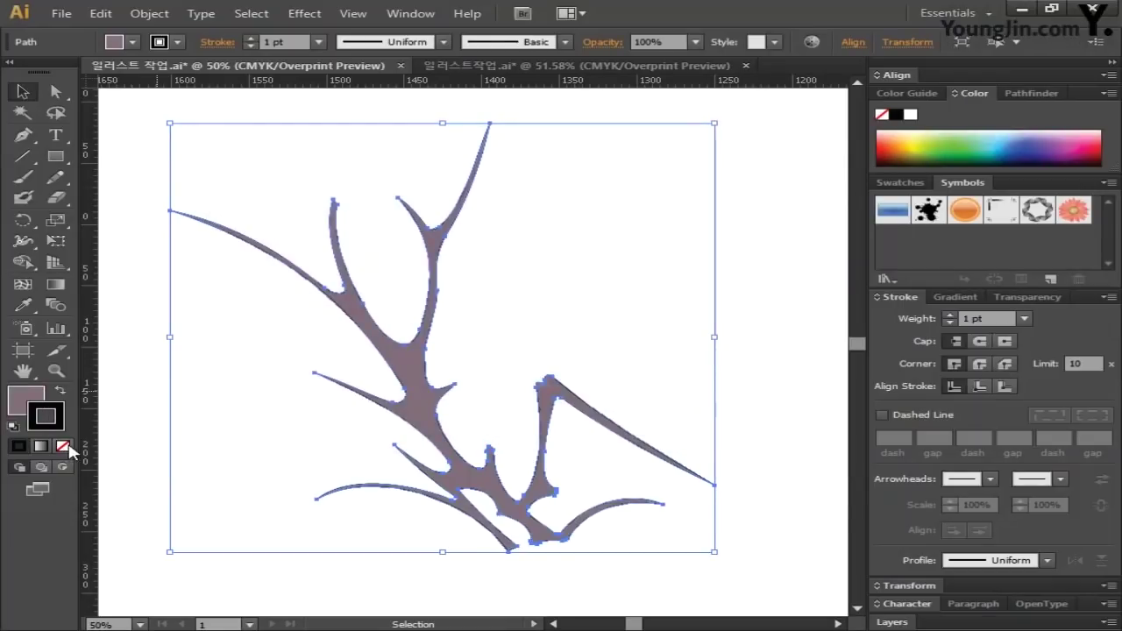
left_click(64, 447)
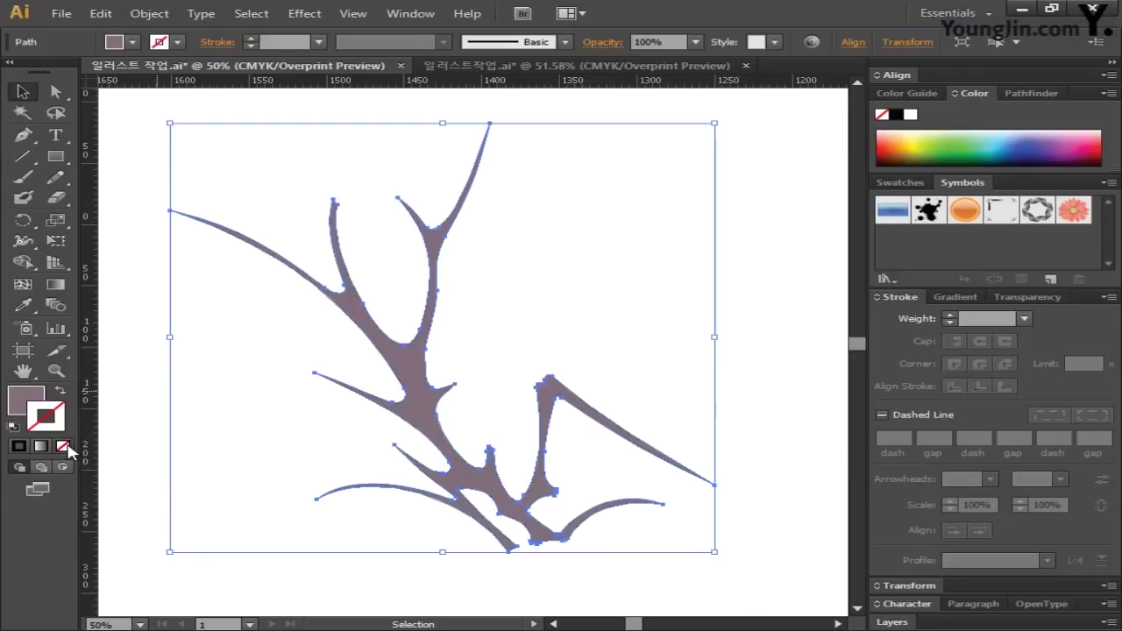
left_click(765, 276)
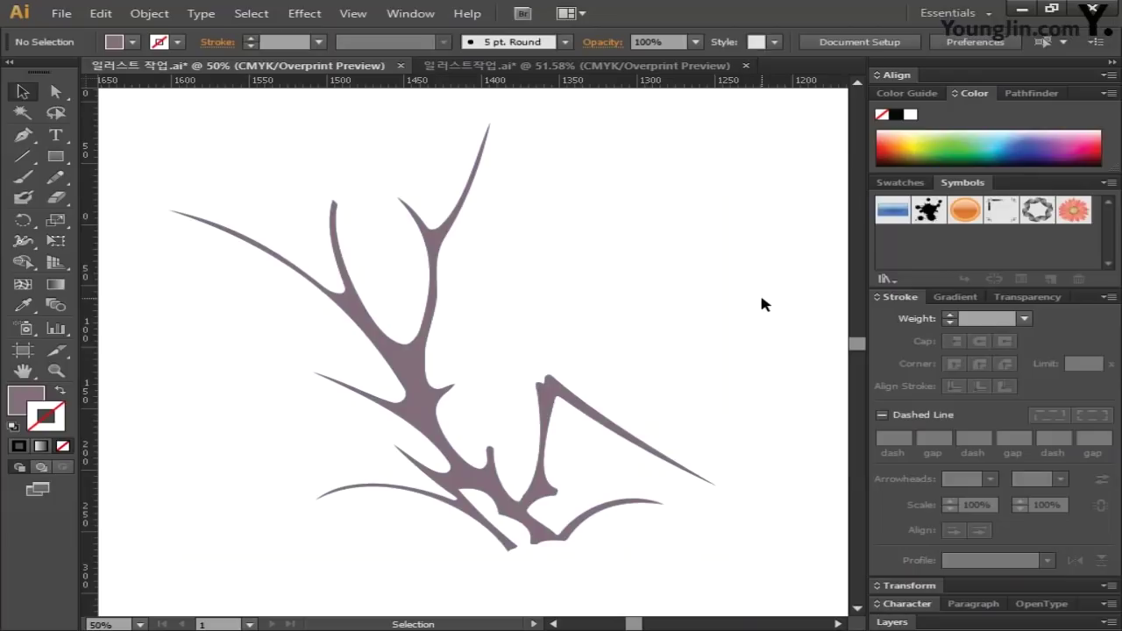
Draw a small forked branch with straight Pen segments in the empty area above and left of the large branch.
key("space")
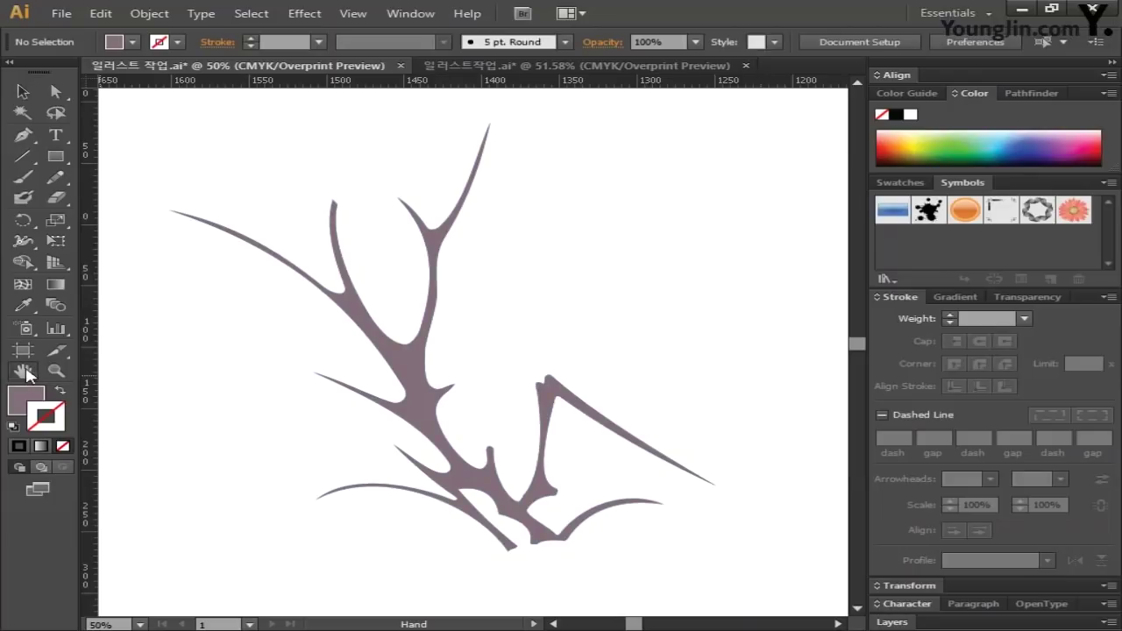
left_click_drag(263, 250, 666, 438)
key("p")
left_click(263, 324)
left_click(243, 278)
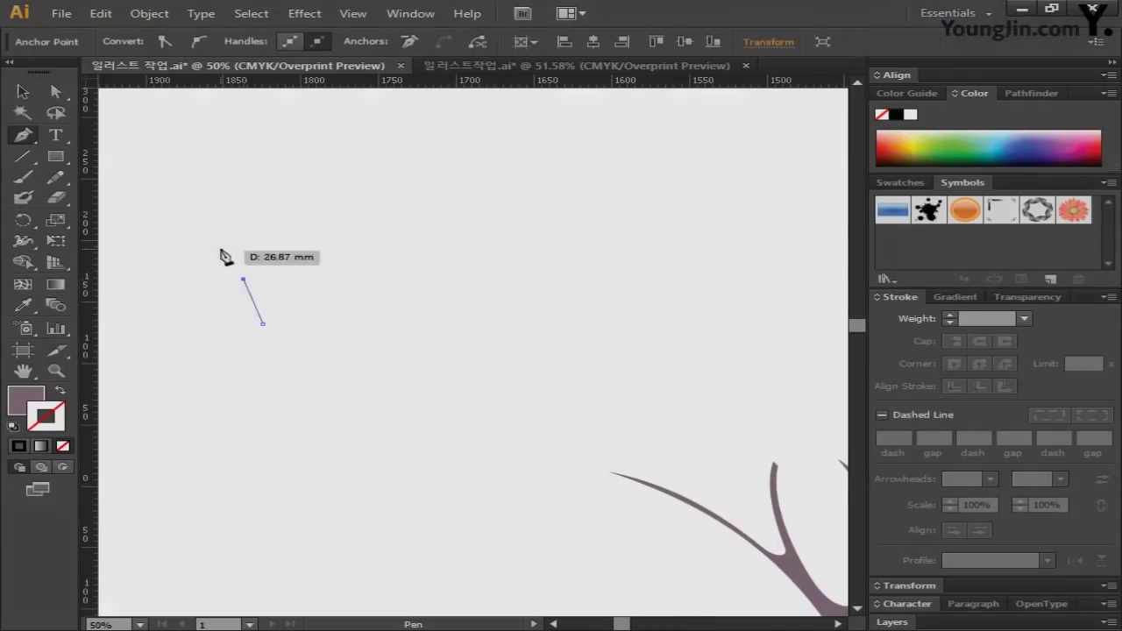
left_click(197, 250)
left_click(242, 265)
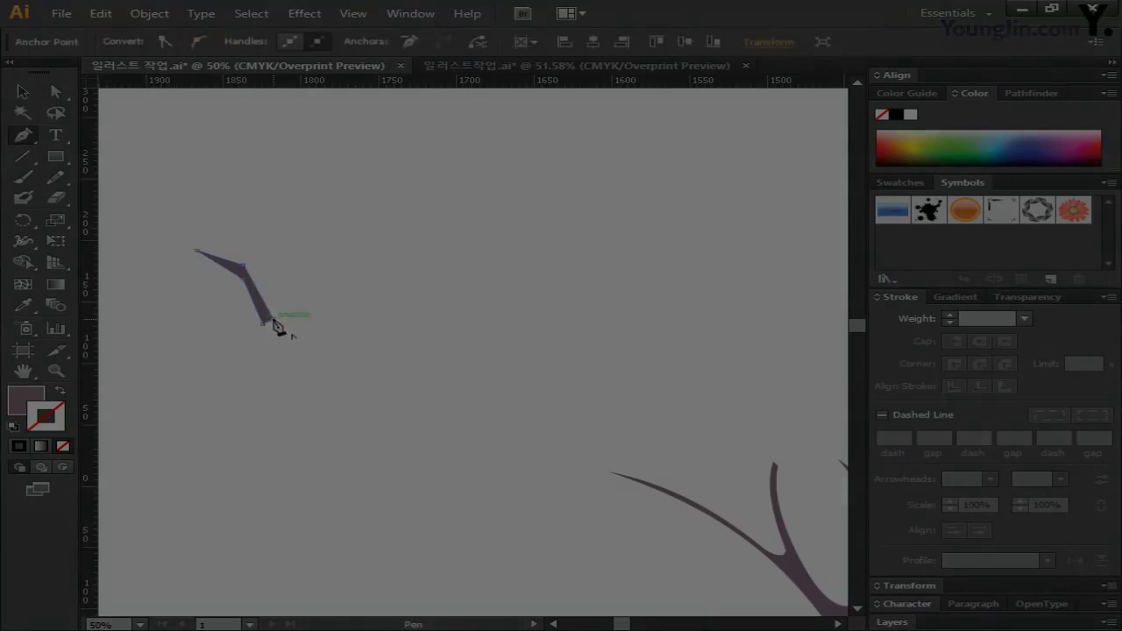
left_click(283, 225)
left_click(364, 210)
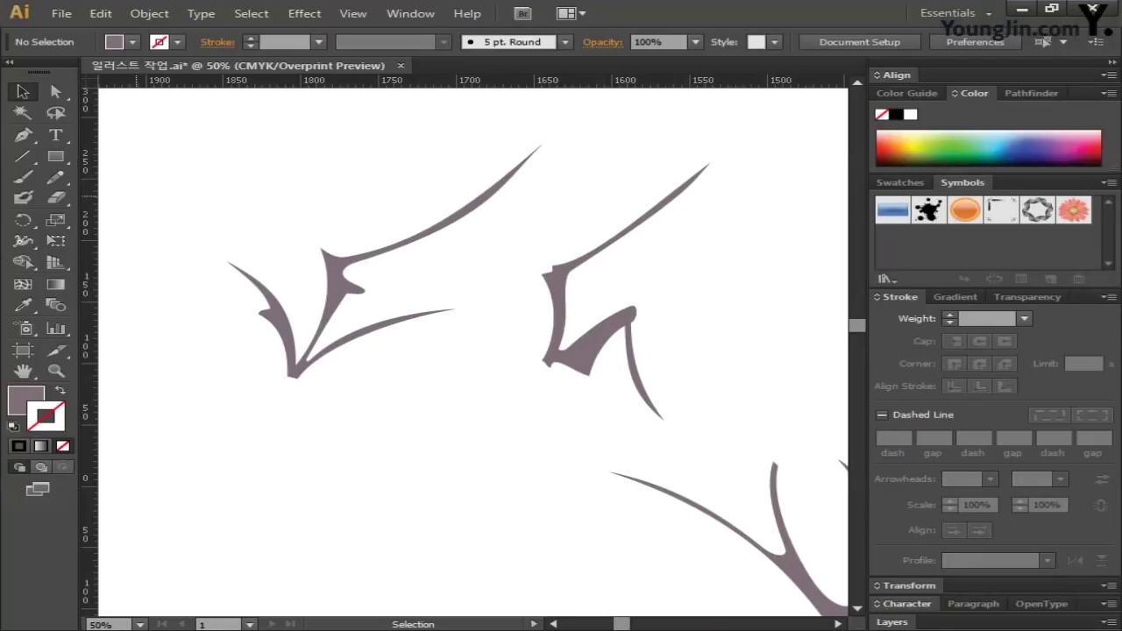
Draw two small ellipses and place them on either side of the leftmost branch's upper twig.
key("ctrl+minus")
key("l")
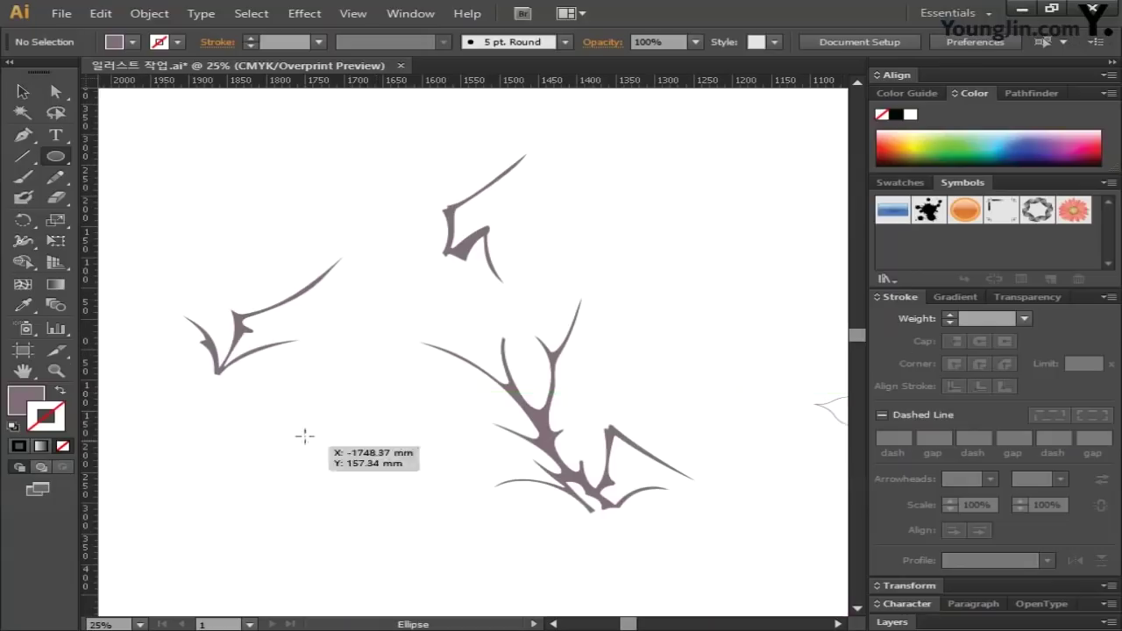
left_click_drag(238, 183, 316, 234)
left_click(23, 91)
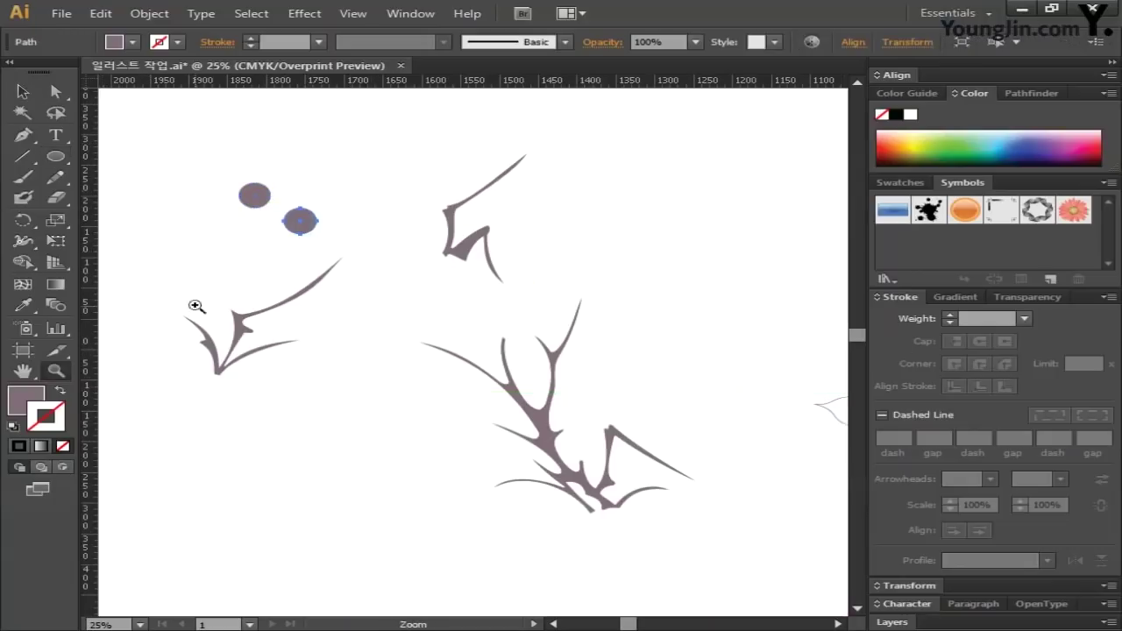
left_click_drag(252, 207, 274, 296)
left_click_drag(296, 222, 290, 313)
left_click(360, 320)
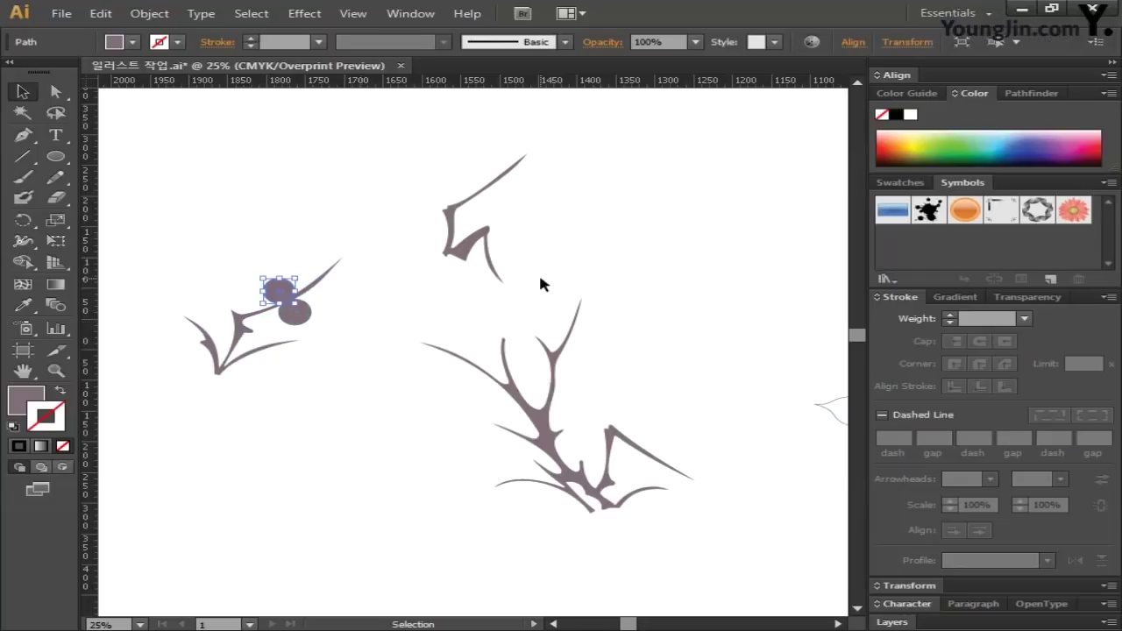
key("Up")
key("Up")
left_click_drag(295, 316, 296, 323)
key("ctrl+z")
left_click(295, 320)
Draw a smaller ellipse just beneath the leftmost branch's lower twig and deselect it.
key("l")
mouse_move(262, 381)
left_mouse_down()
mouse_move(295, 406)
mouse_move(270, 364)
left_mouse_up()
key("ctrl+z")
key("v")
left_click(251, 367)
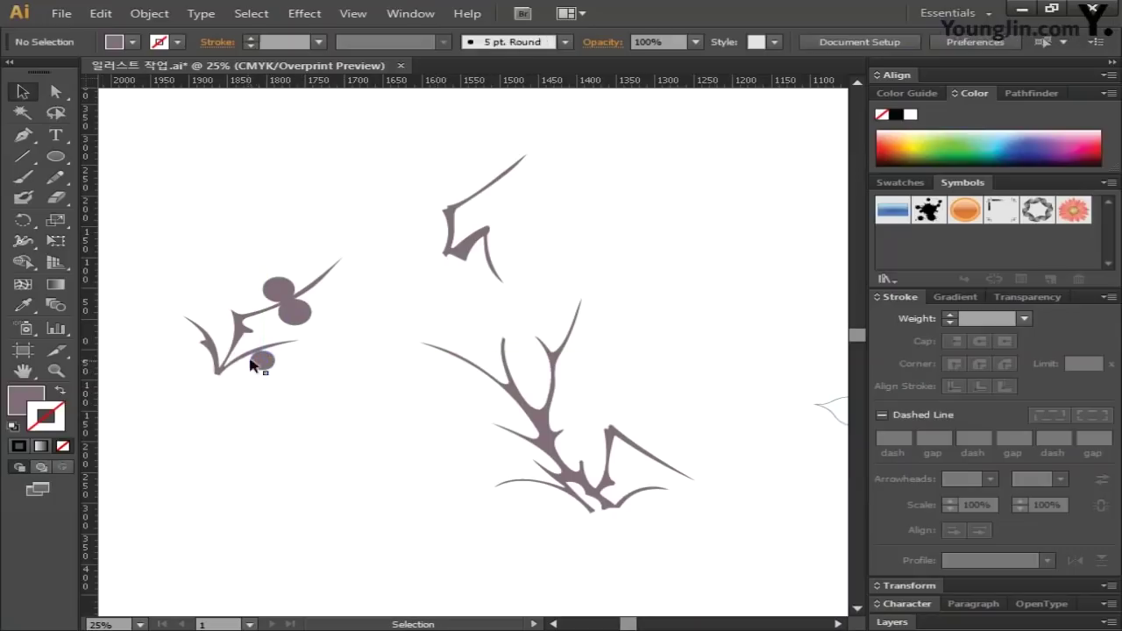
left_click(255, 362)
left_click(342, 497)
Copy the pair of ellipses onto the topmost branch's long twig, rotated to follow the twig's direction.
left_click(283, 289)
left_click(302, 318, "shift")
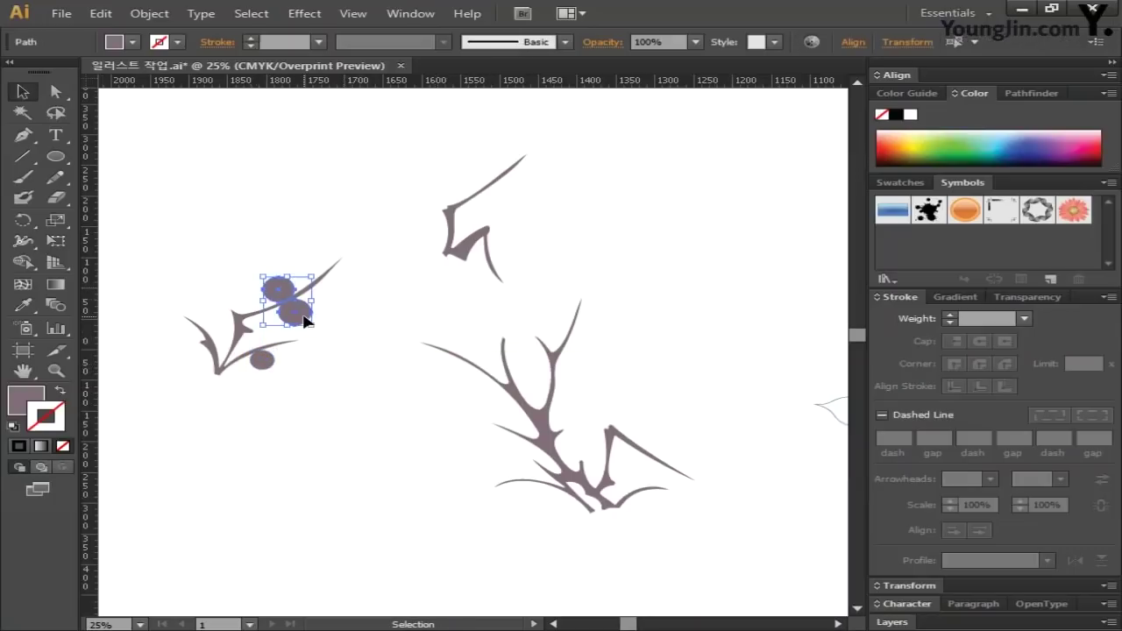
left_click(302, 316, "shift")
left_click(300, 311, "shift")
left_click_drag(301, 316, 506, 199)
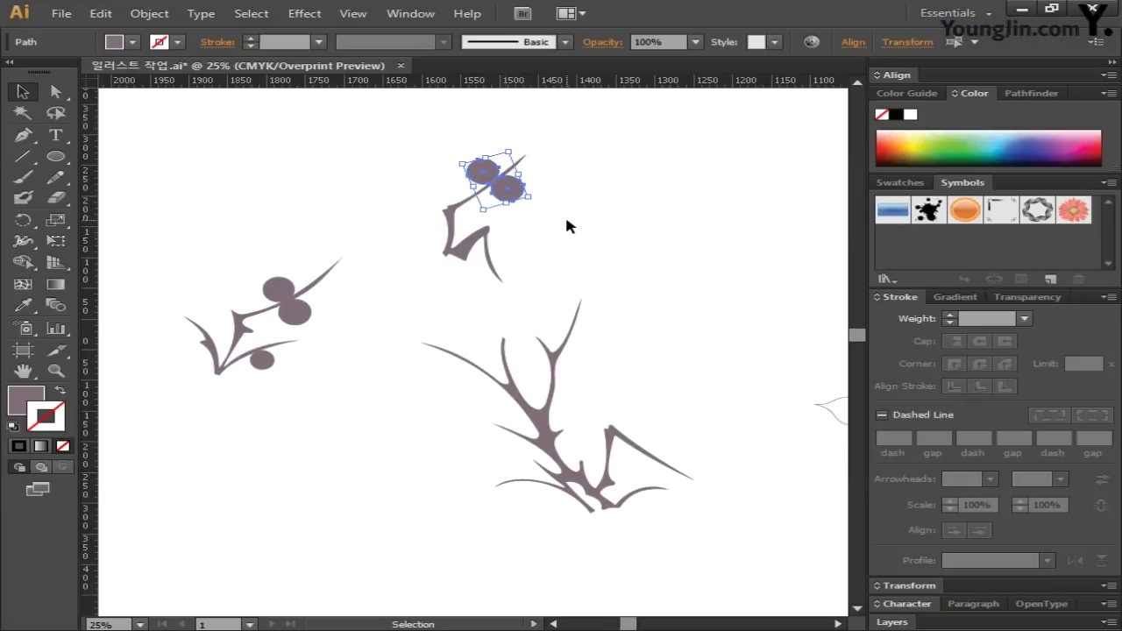
Copy the small ellipse to the topmost and large branches, and the ellipse pair to the large branch's lower-left twig.
left_click_drag(262, 358, 646, 464)
left_click(687, 303)
mouse_move(319, 302)
left_mouse_down()
mouse_move(465, 395)
mouse_move(465, 362)
mouse_move(320, 298)
mouse_move(459, 366)
mouse_move(408, 313)
mouse_move(462, 340)
mouse_move(327, 301)
left_mouse_up()
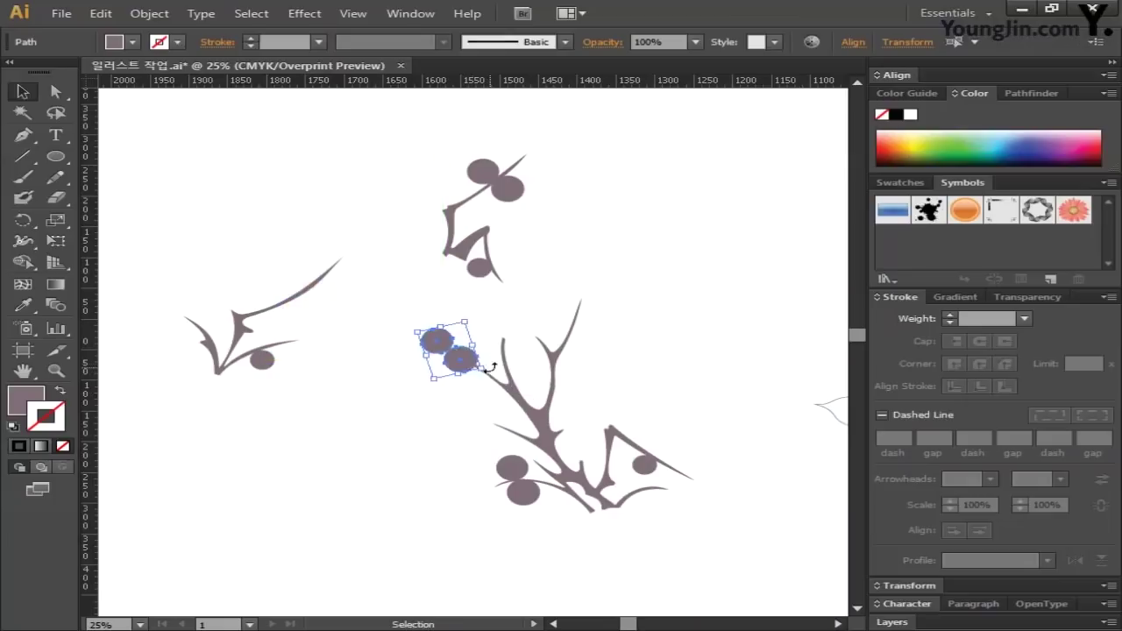
Undo the misplaced move of the ellipse pair and place a copy on the large branch's upper-left twig.
key("ctrl+z")
left_click(341, 292)
left_click(269, 361)
left_click_drag(315, 297, 363, 367)
key("ctrl+z")
Place two copies of the small ellipse beside the large branch's tall upper twigs and deselect them.
left_click_drag(265, 360, 545, 370)
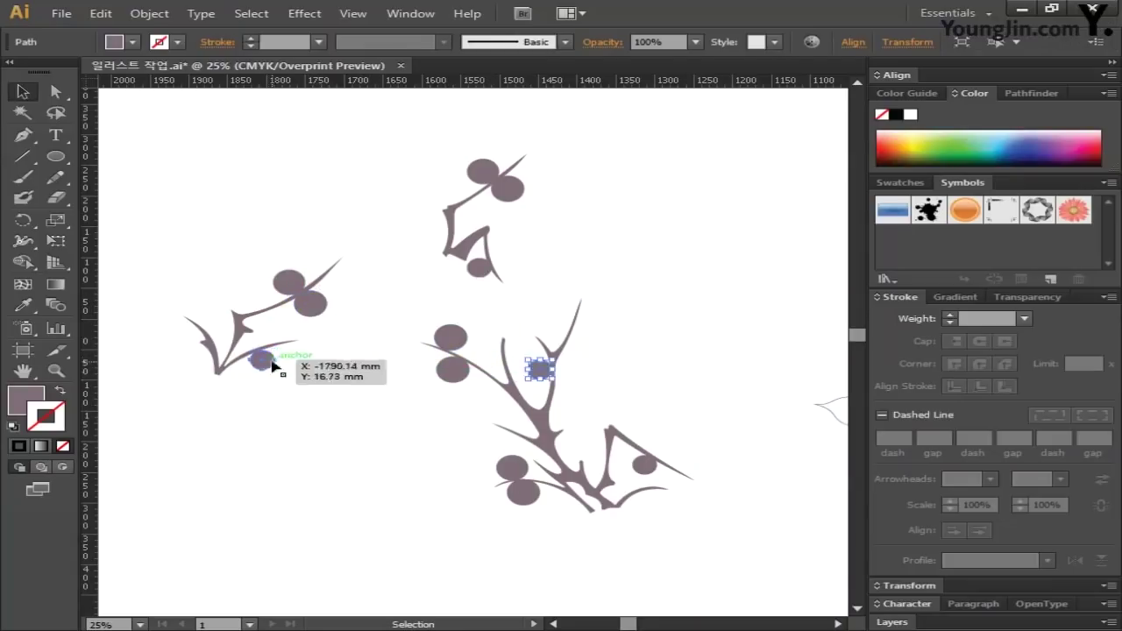
left_click(322, 303)
left_click_drag(268, 360, 620, 348)
left_click(641, 328)
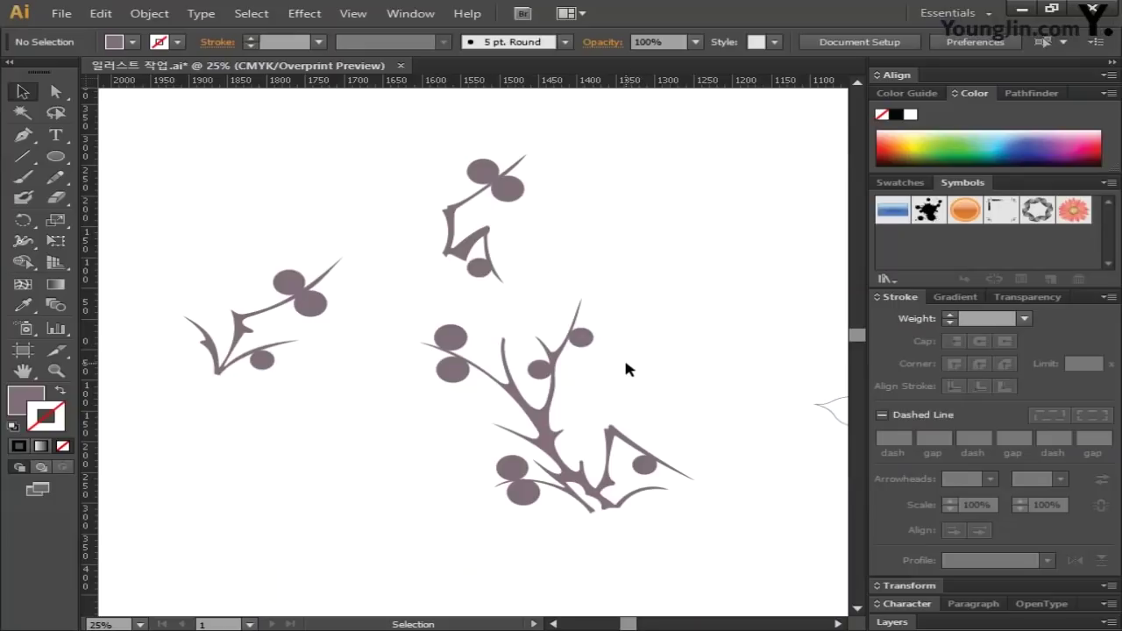
Draw a filled circle about 85 mm across with the Ellipse tool in the empty area below the leftmost branch.
left_click(56, 158)
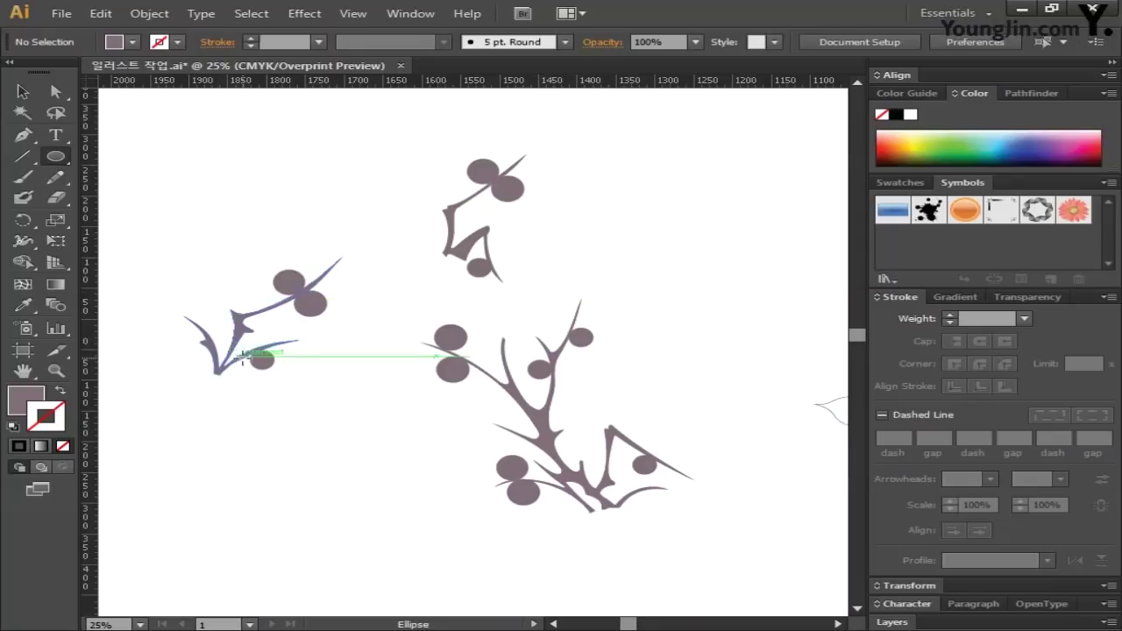
left_click_drag(351, 440, 605, 323)
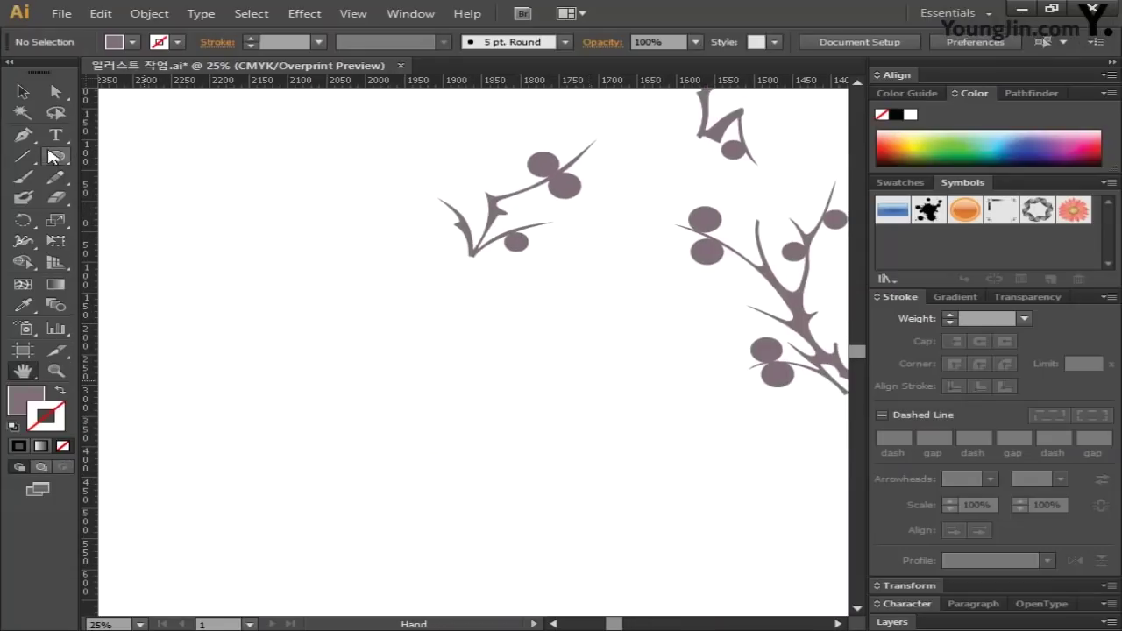
key("ctrl+plus")
key("ctrl+plus")
key("ctrl+plus")
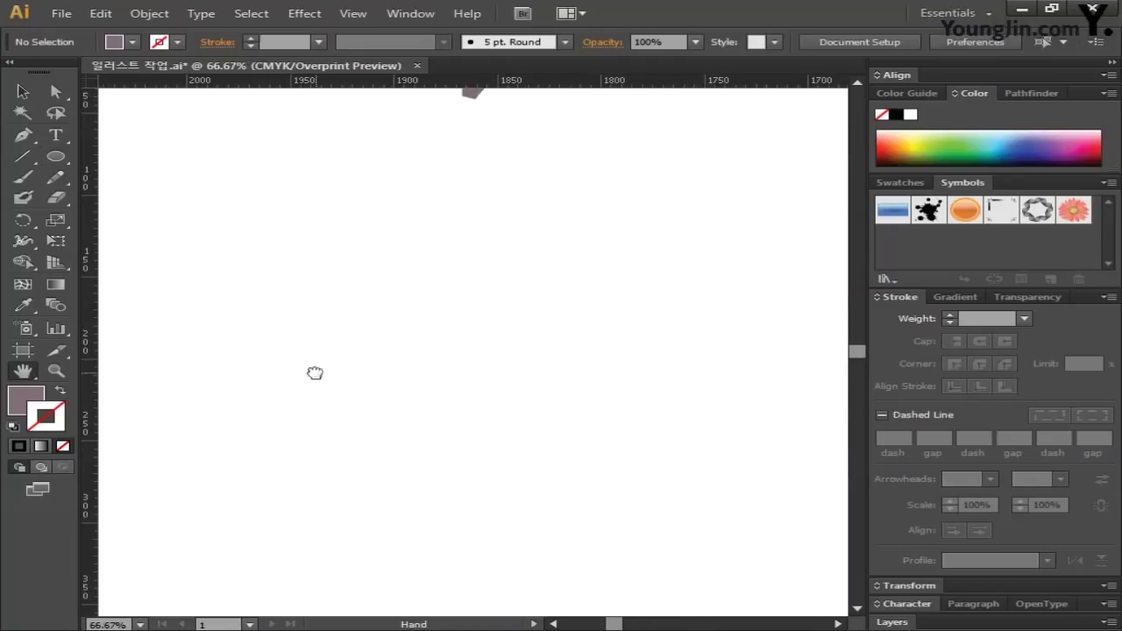
left_click_drag(296, 207, 478, 349)
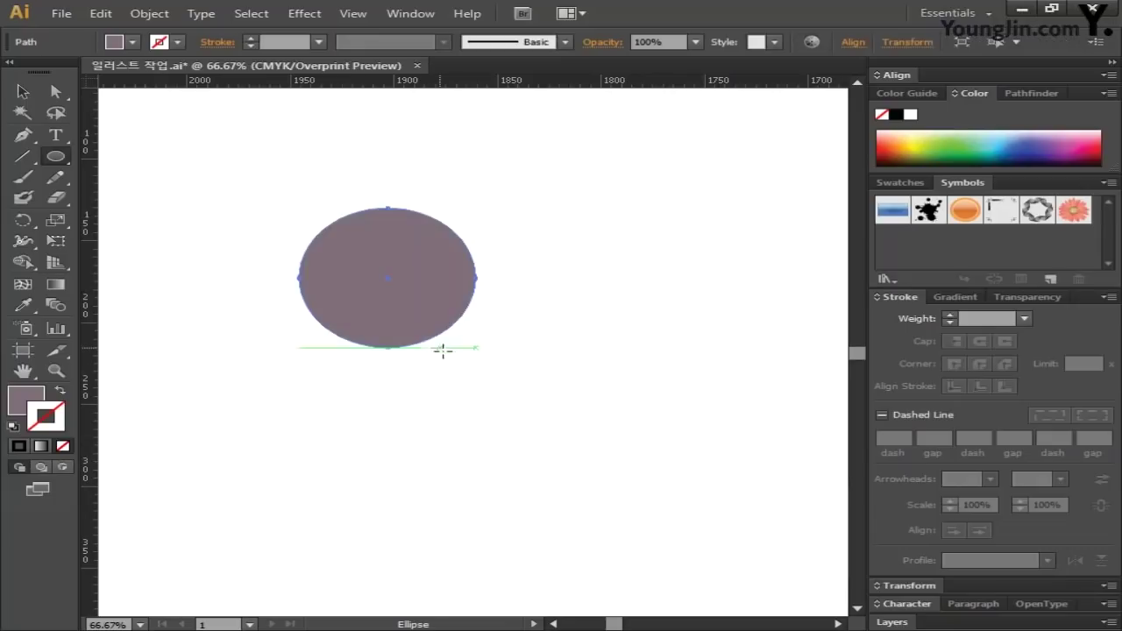
Make a copy of the circle rotated by 72° about a point just below its lower edge.
key("ctrl+minus")
left_click(25, 371)
left_click_drag(846, 444, 811, 371)
key("v")
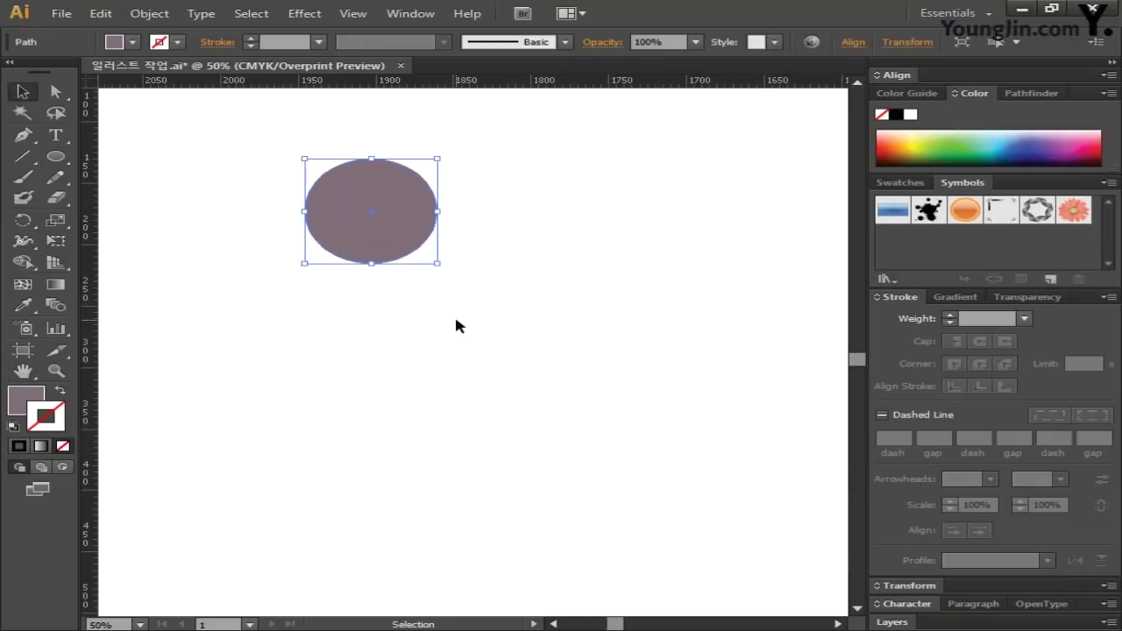
left_click(22, 221)
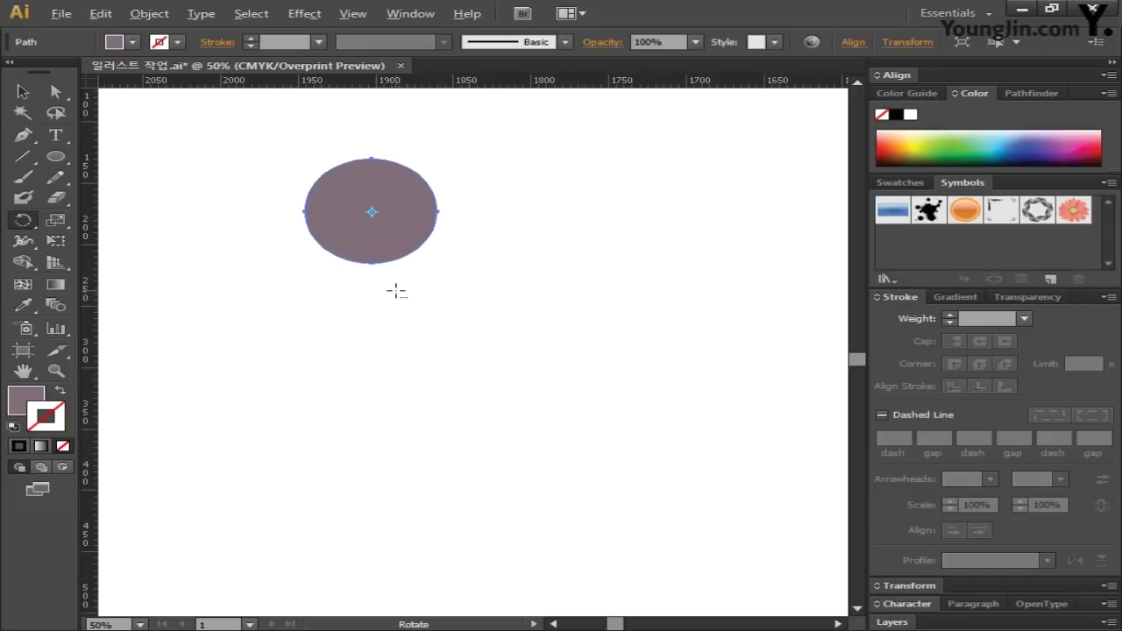
left_click(382, 291, "alt")
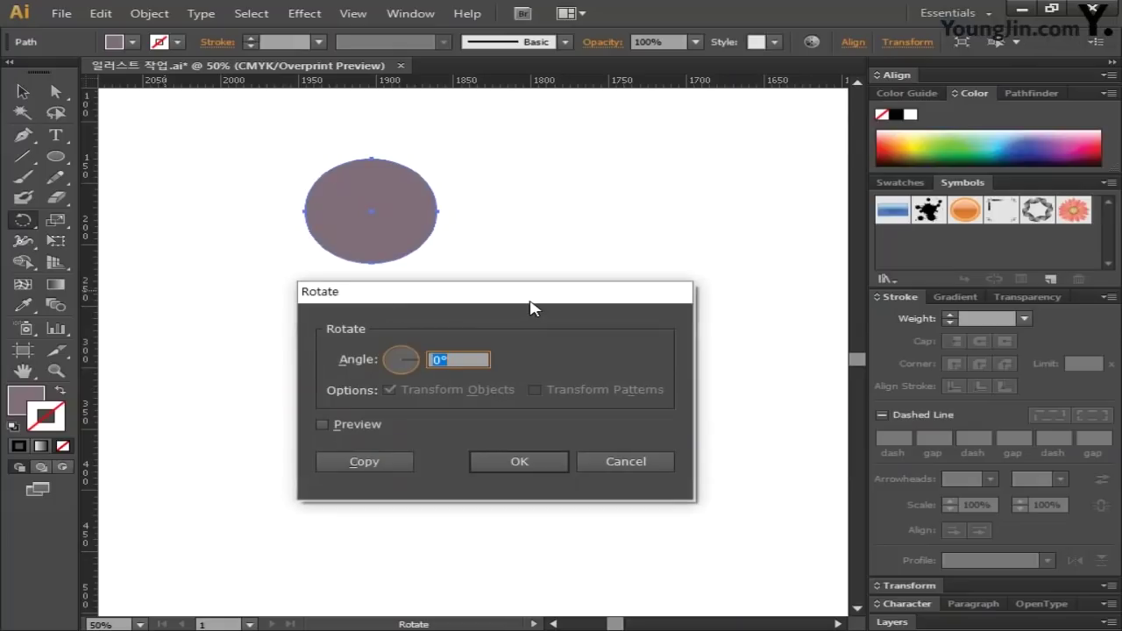
type("72")
left_click(366, 462)
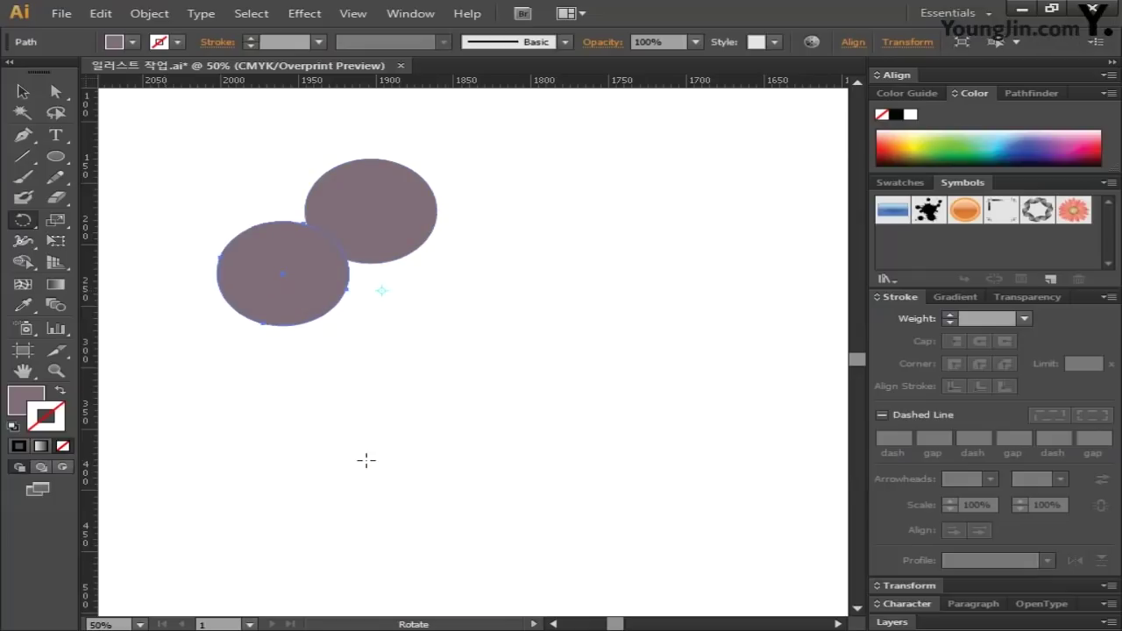
Repeat the rotated copy four times to complete a ring of five flower petals.
key("ctrl+d")
key("ctrl+d")
key("ctrl+d")
key("ctrl+d")
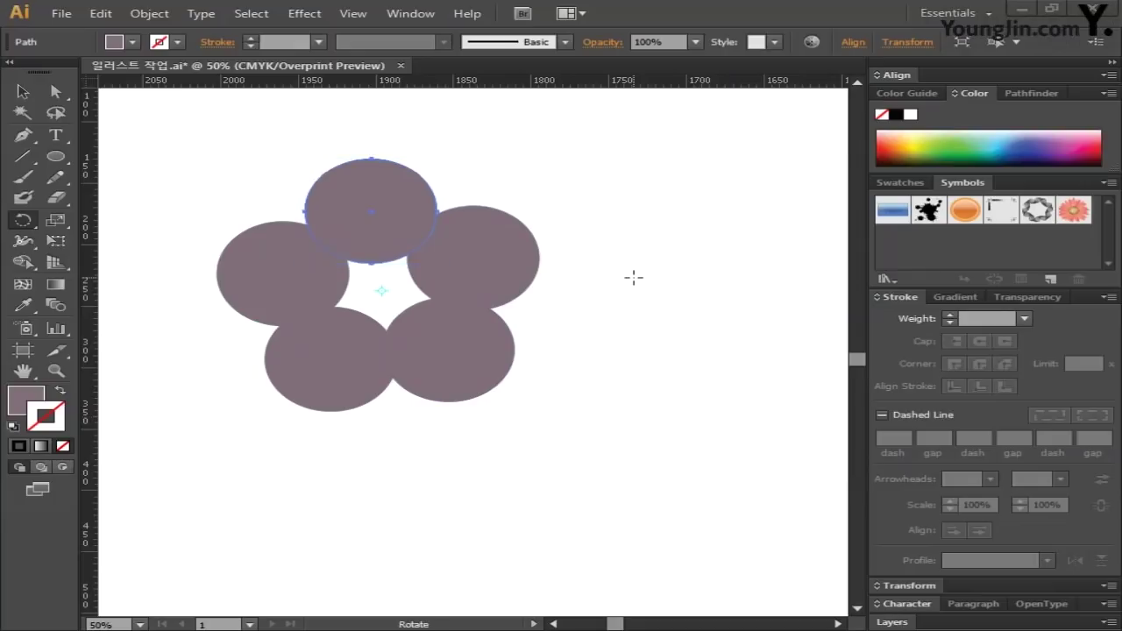
Unite all five petals into one flower shape with the Pathfinder and deselect it.
left_click(22, 92)
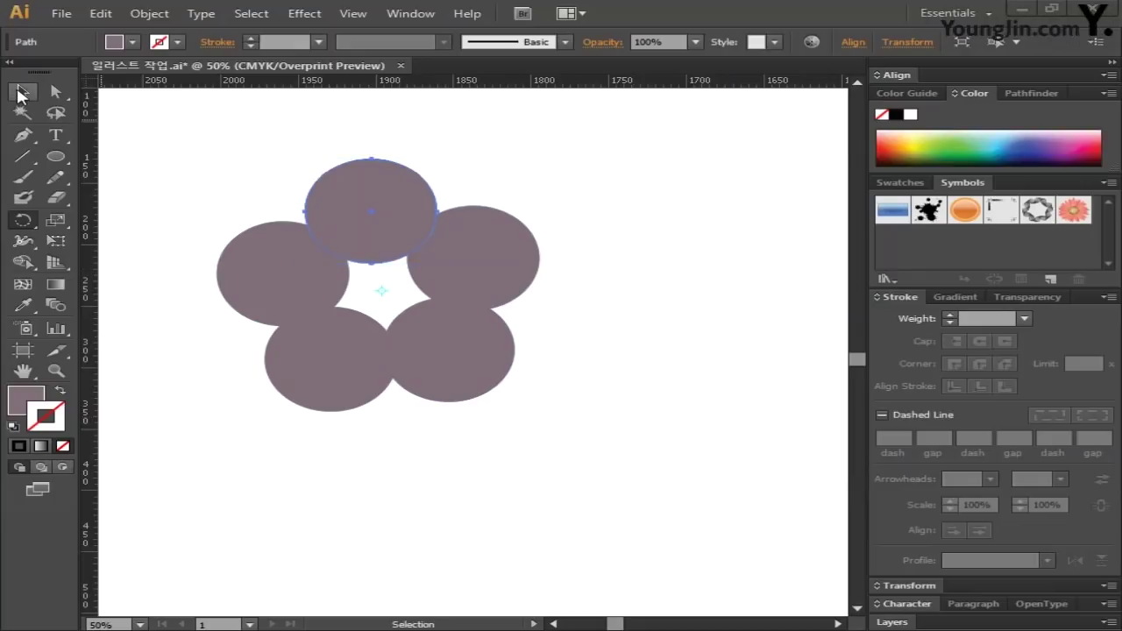
left_click_drag(177, 138, 612, 438)
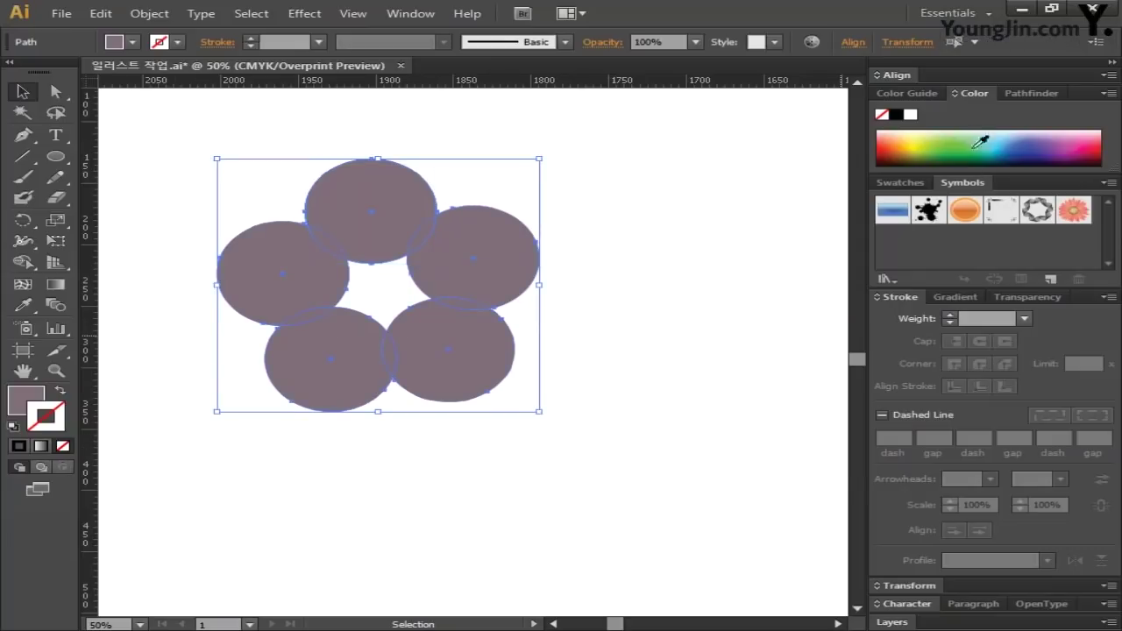
left_click(1027, 94)
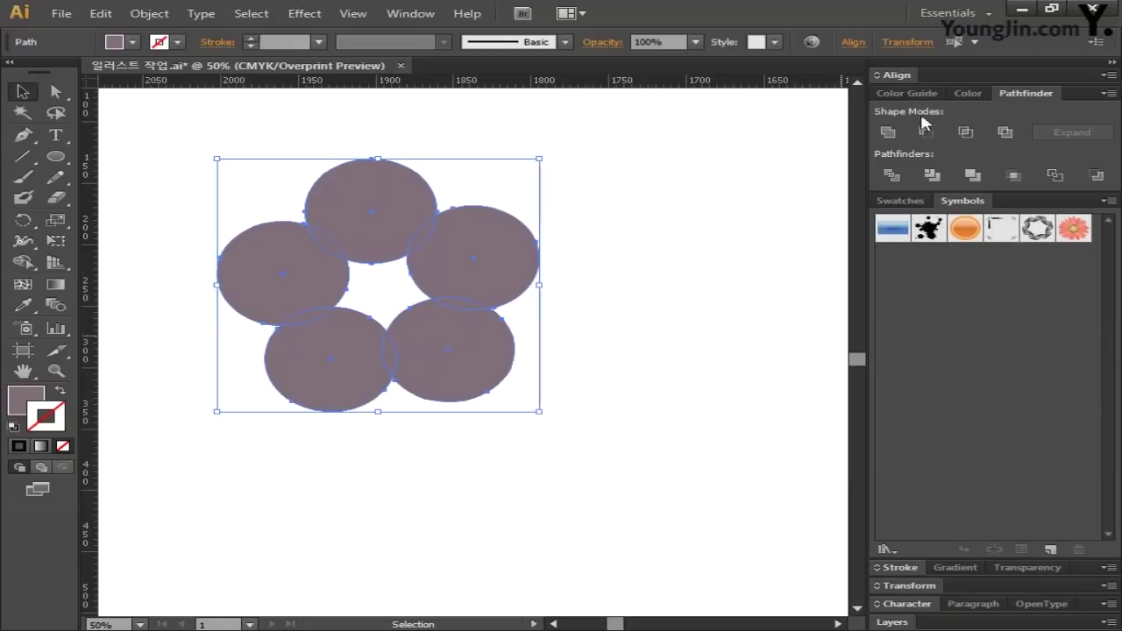
left_click(888, 131)
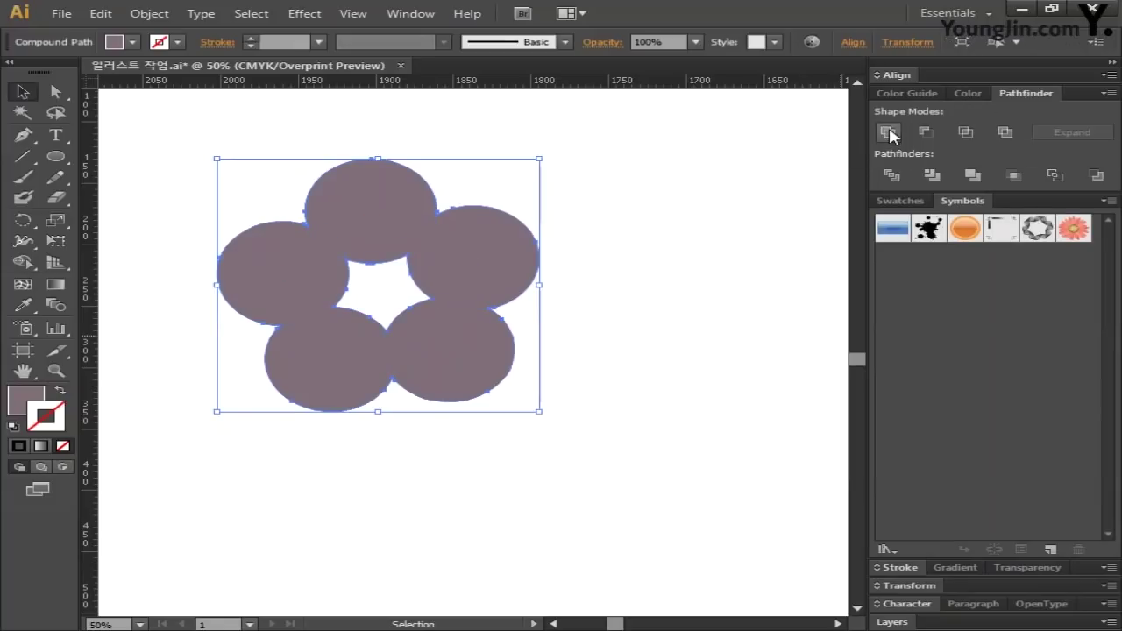
left_click(602, 275)
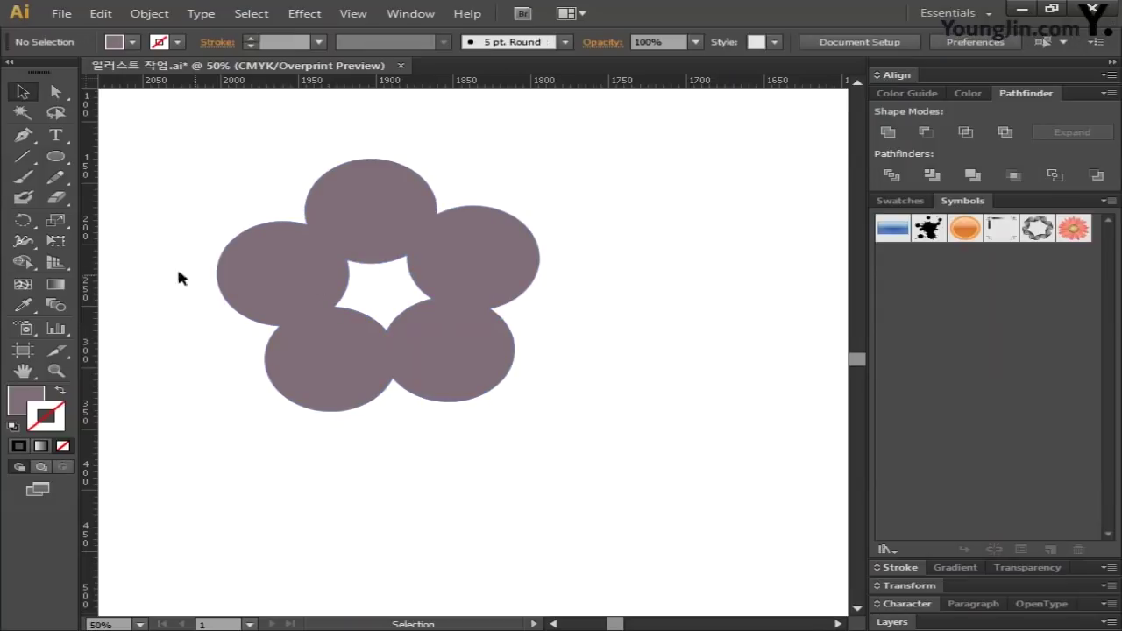
Draw a circle about 85 mm across over the gap in the flower's centre.
left_click(56, 161)
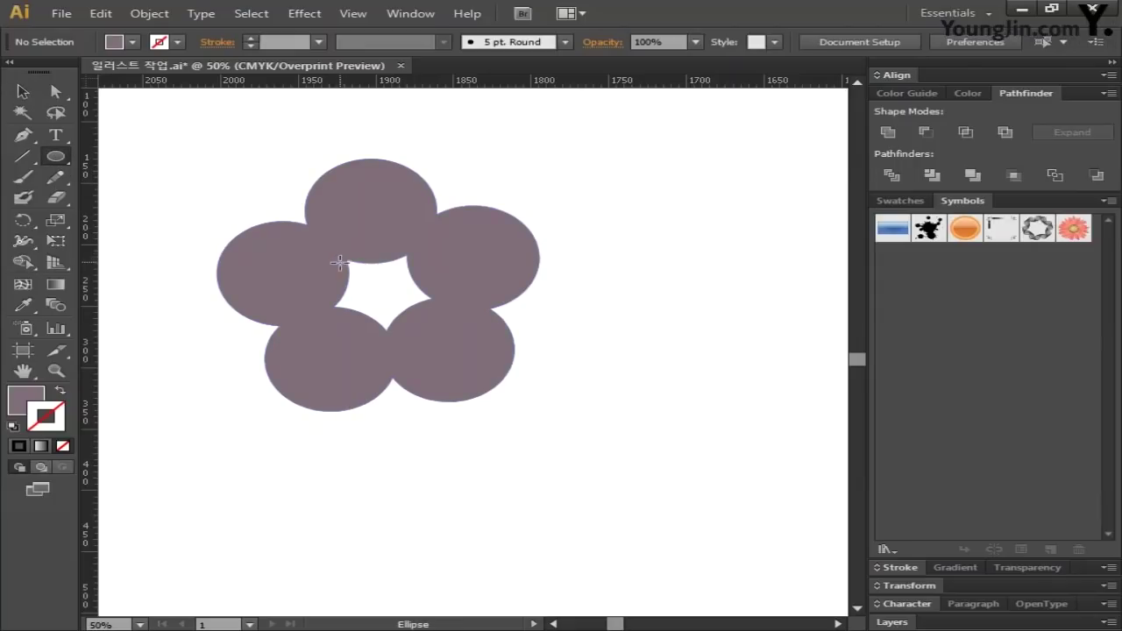
left_click_drag(330, 241, 446, 345)
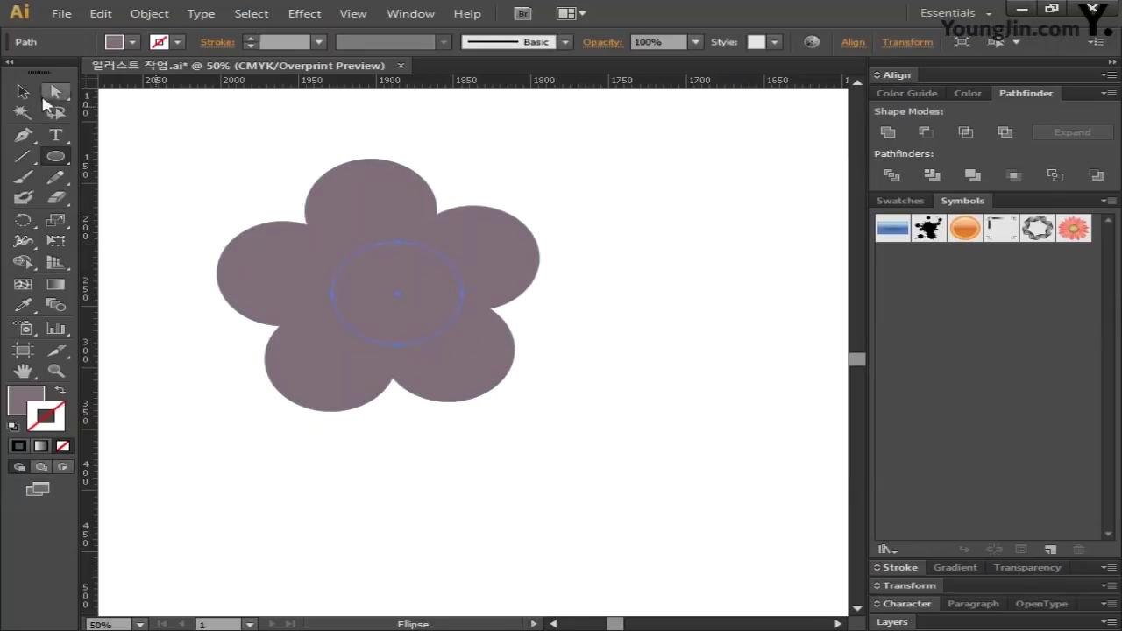
Shrink the circle slightly, centre it on the flower, fill it with C 0, M 0, Y 0, K 0 and deselect it.
left_click(23, 91)
mouse_move(432, 268)
left_mouse_down()
mouse_move(413, 260)
mouse_move(445, 232)
mouse_move(423, 263)
left_mouse_up()
double_click(21, 399)
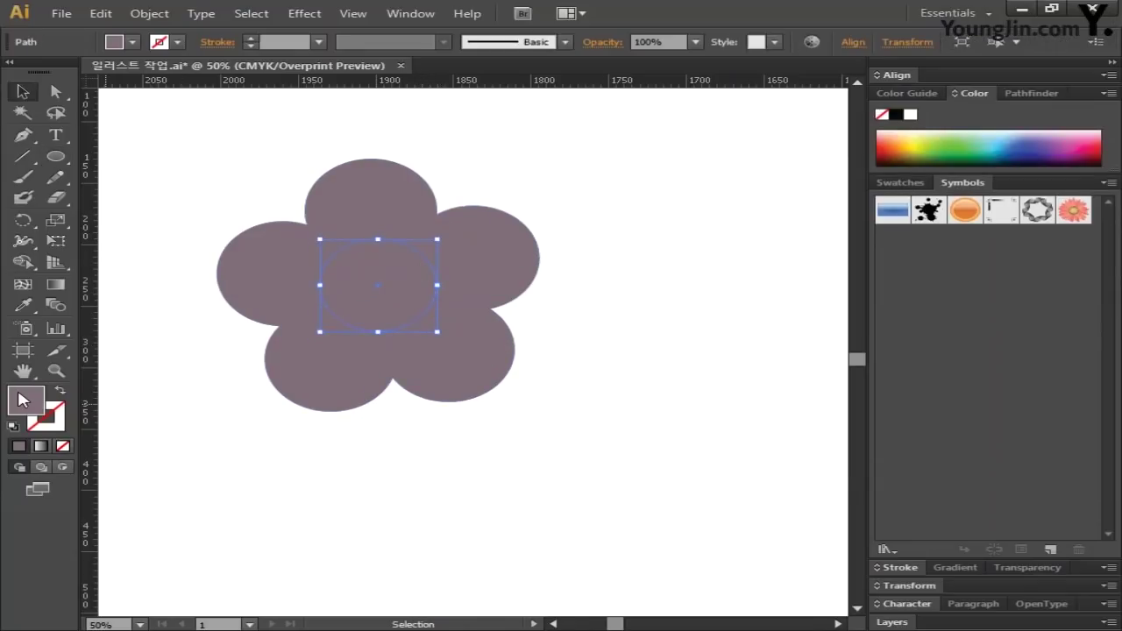
left_click(736, 333)
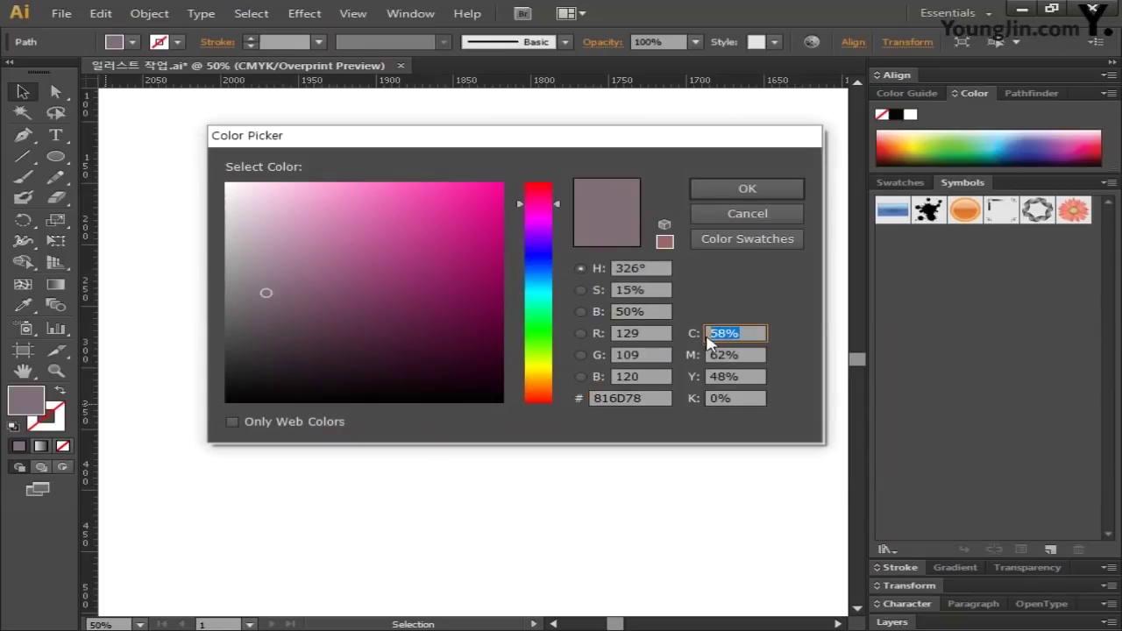
type("0")
key("Tab")
type("0")
key("Tab")
type("0")
key("Tab")
type("0")
left_click(735, 191)
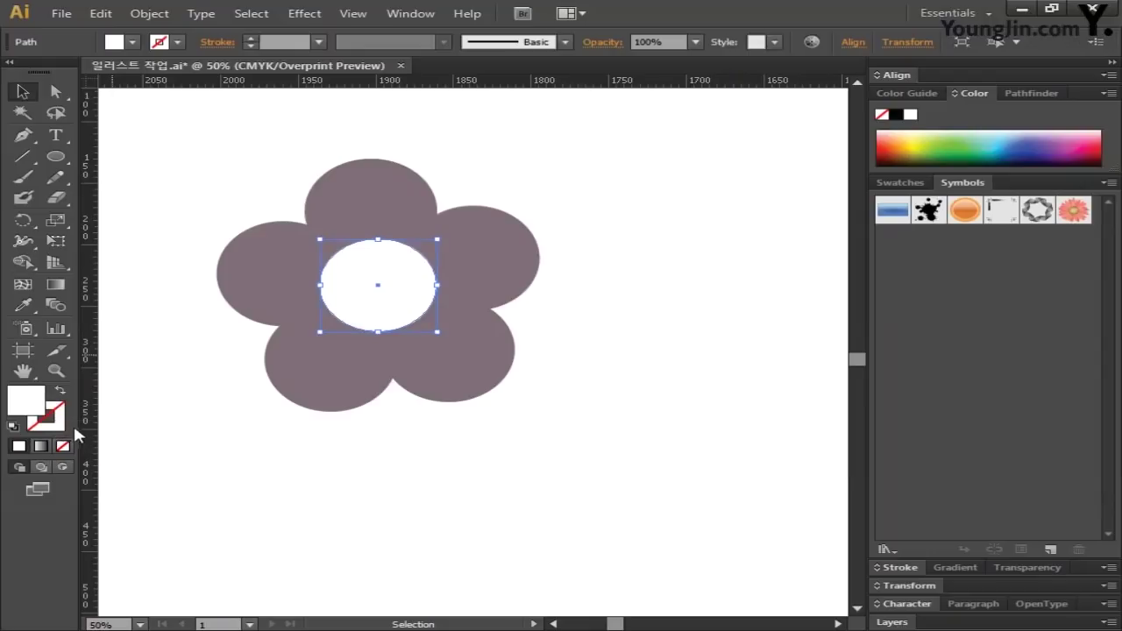
left_click(254, 159)
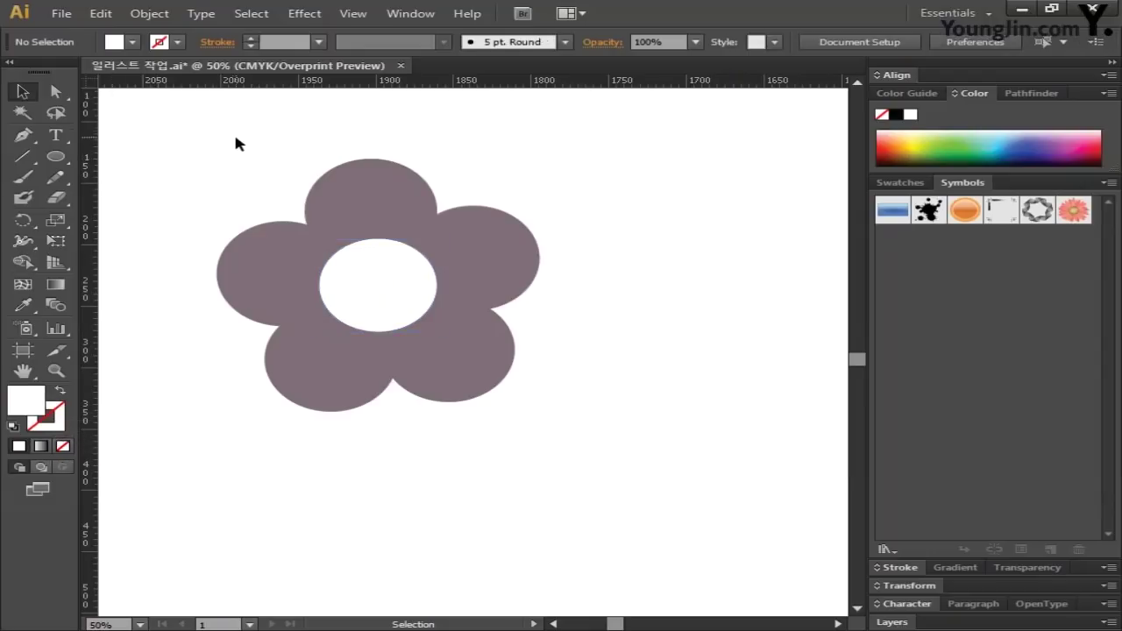
Cut the white circle out of the flower shape with Pathfinder's Minus Front and deselect the result.
left_click_drag(149, 114, 582, 445)
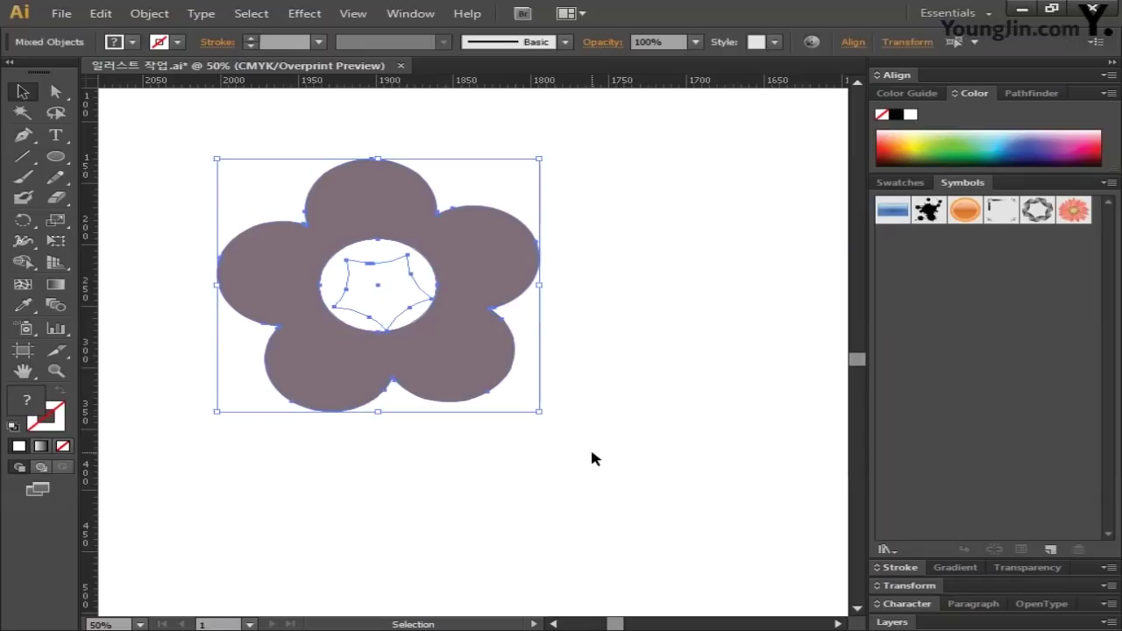
left_click(1039, 94)
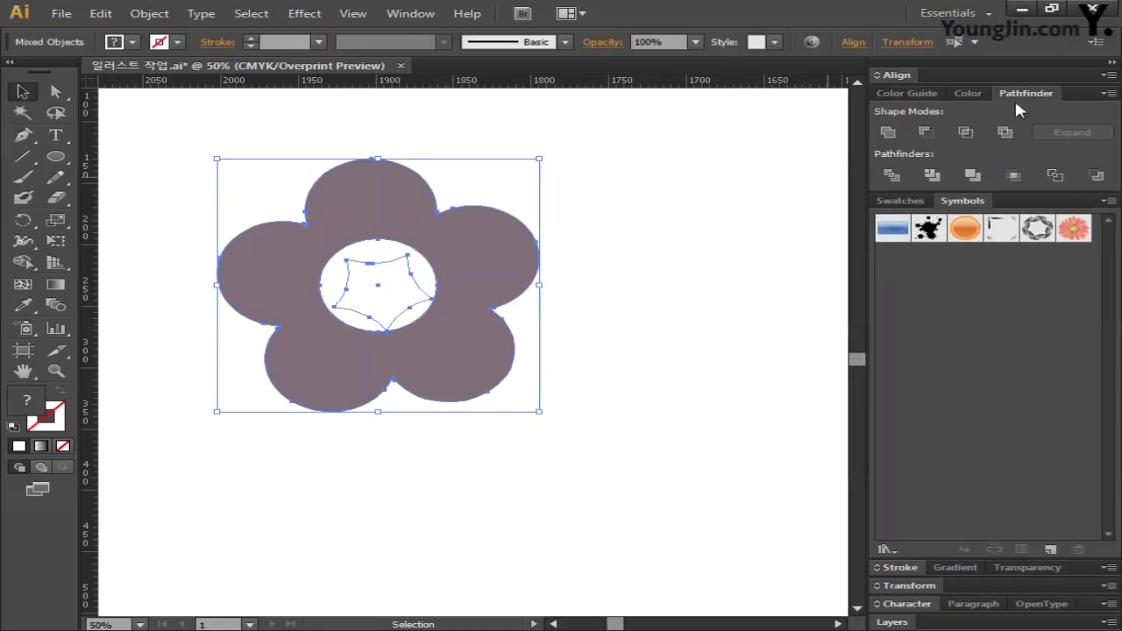
left_click(925, 132)
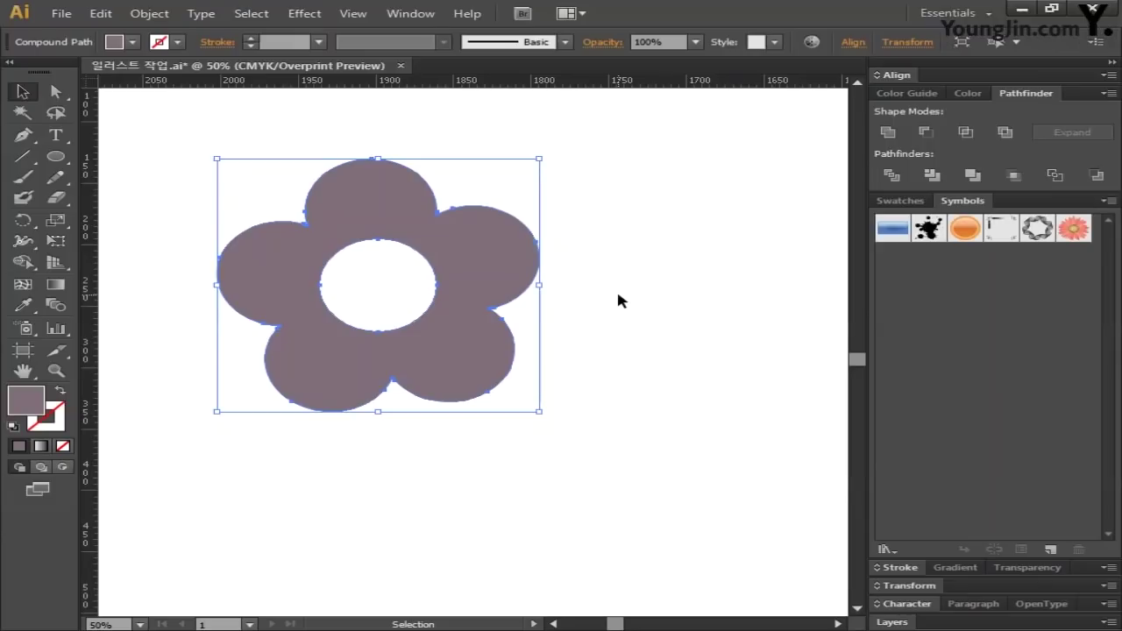
left_click(652, 317)
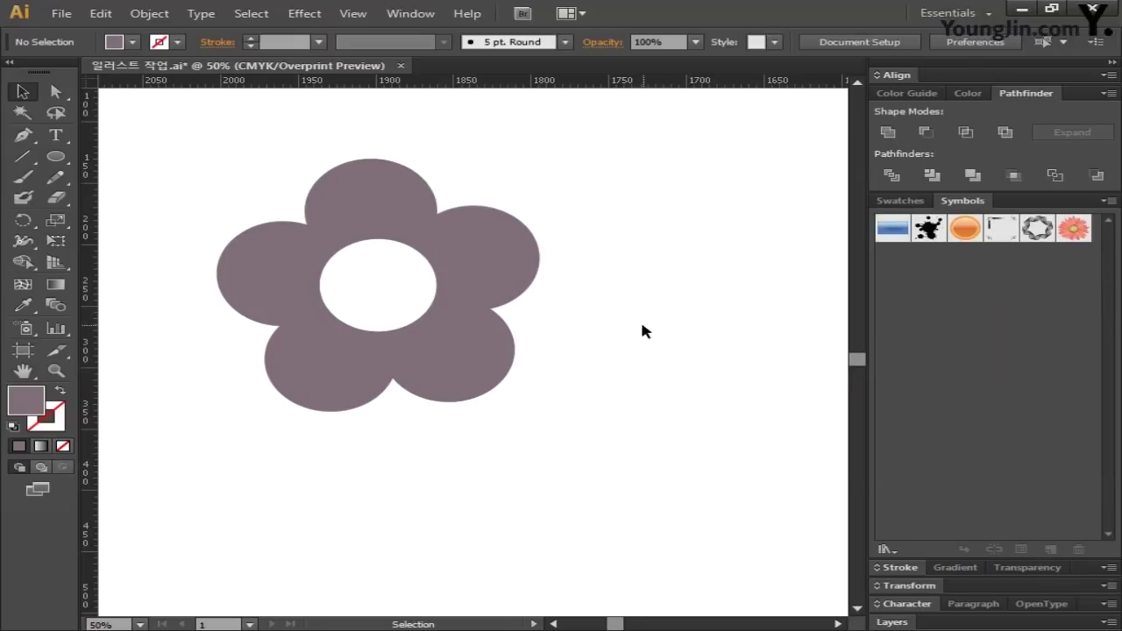
Group the detached sprig with three buds above the flower and move it slightly upward.
left_click(514, 293)
key("ctrl+minus")
key("ctrl+minus")
key("space")
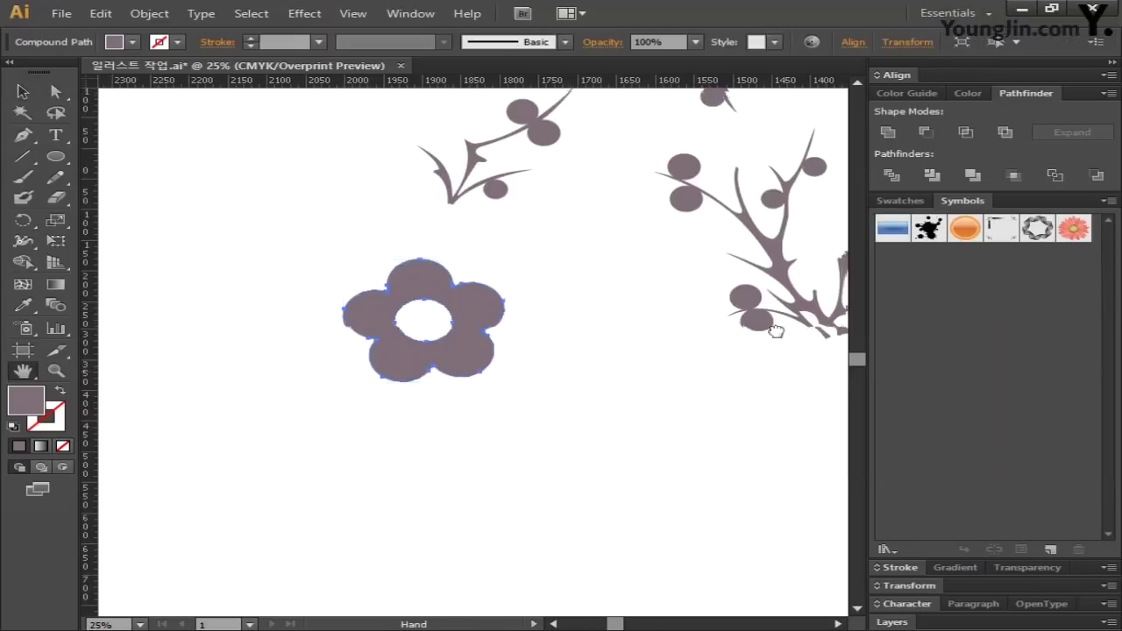
left_click_drag(793, 302, 627, 460)
key("ctrl+shift+a")
left_click_drag(395, 419, 293, 398)
key("v")
left_click_drag(131, 198, 330, 368)
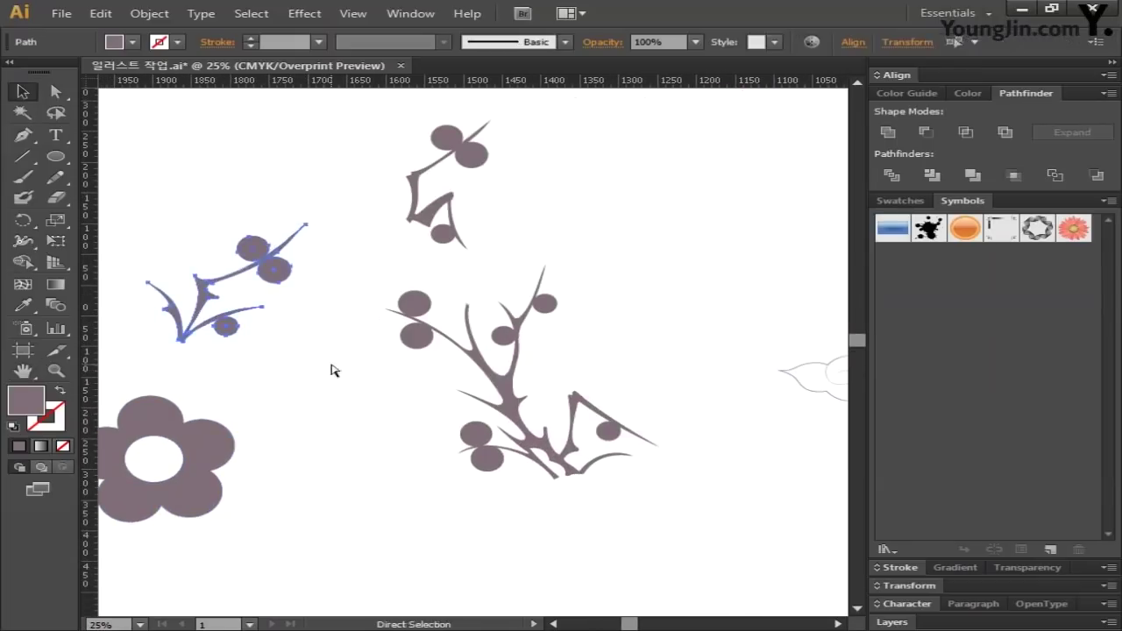
key("ctrl+g")
left_click_drag(267, 241, 254, 193)
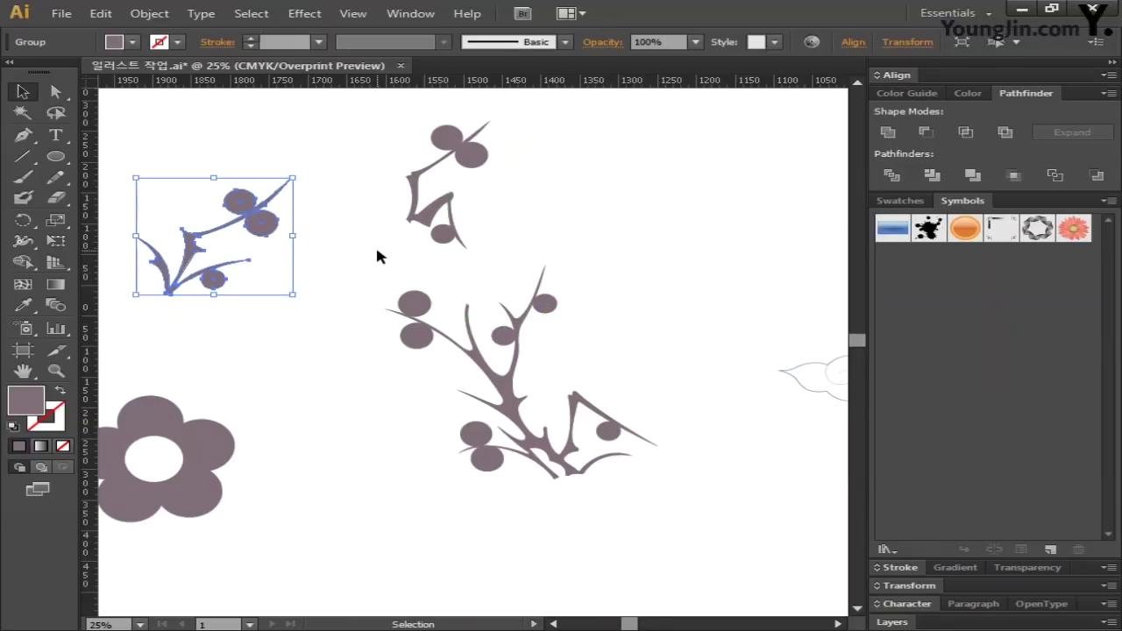
Place one detached sprig beside the main branch's upper part and the grouped sprig above the main branch.
left_click(443, 155)
left_click_drag(483, 151, 588, 314)
left_click(468, 250)
left_click(667, 241)
left_click(676, 348)
left_click_drag(279, 191, 535, 202)
Scale the flower down to about 40% and place four flowers at the twig tips and joints around the plum branch.
left_click(207, 434)
left_click_drag(235, 396, 147, 465)
left_click_drag(140, 482, 604, 267)
key("ctrl+z")
key("z")
key("ctrl+z")
left_click(22, 91)
left_click_drag(577, 360, 587, 363)
left_click_drag(592, 321, 638, 393)
left_click(574, 372)
left_click(714, 368)
left_click(56, 371)
left_click_drag(326, 146, 735, 500)
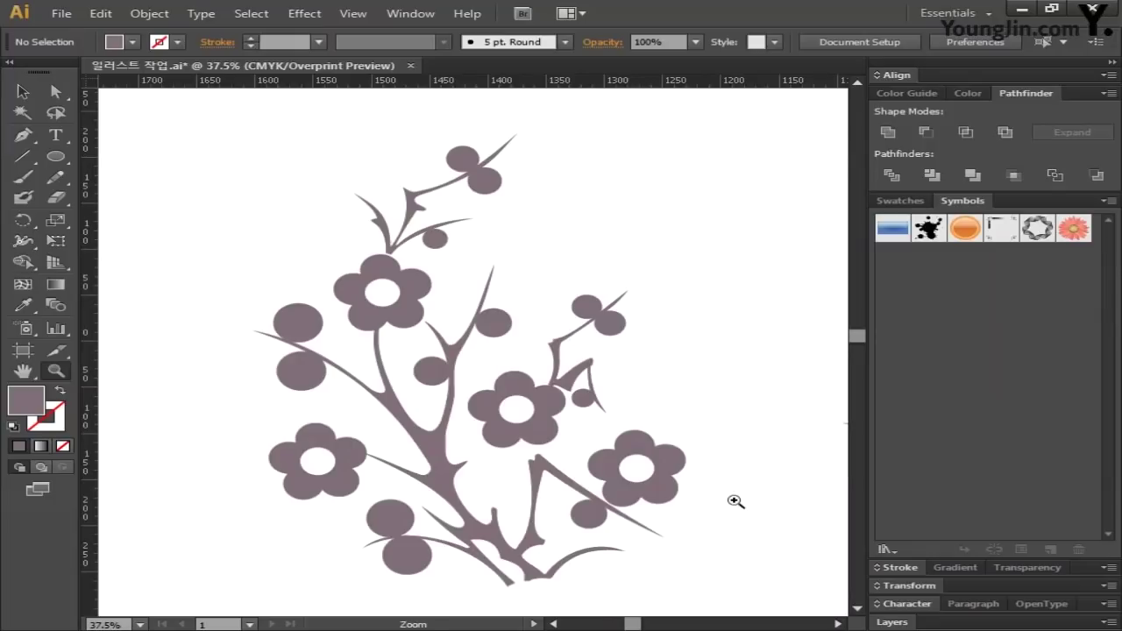
Group all the branches, buds and flowers into one plum branch object and deselect it.
key("v")
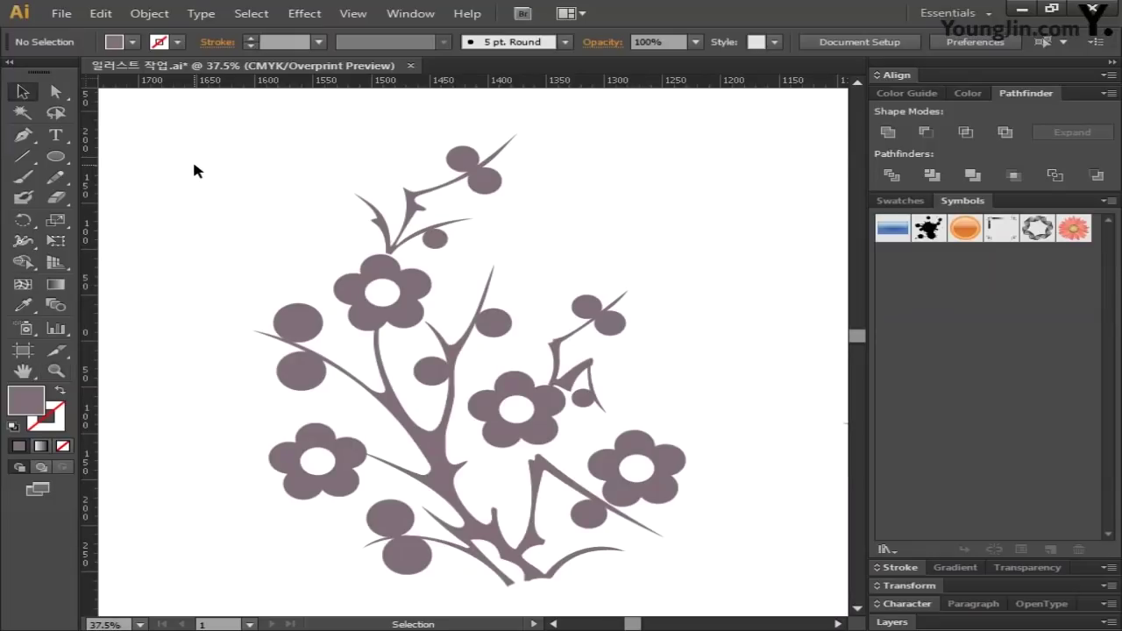
left_click_drag(192, 117, 750, 601)
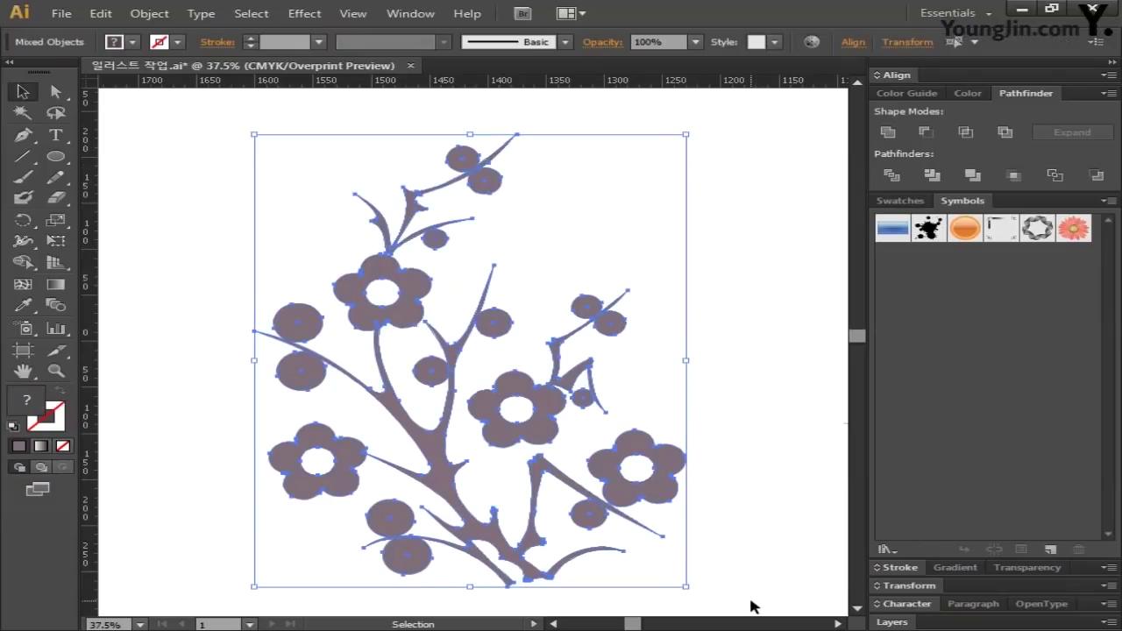
key("ctrl+g")
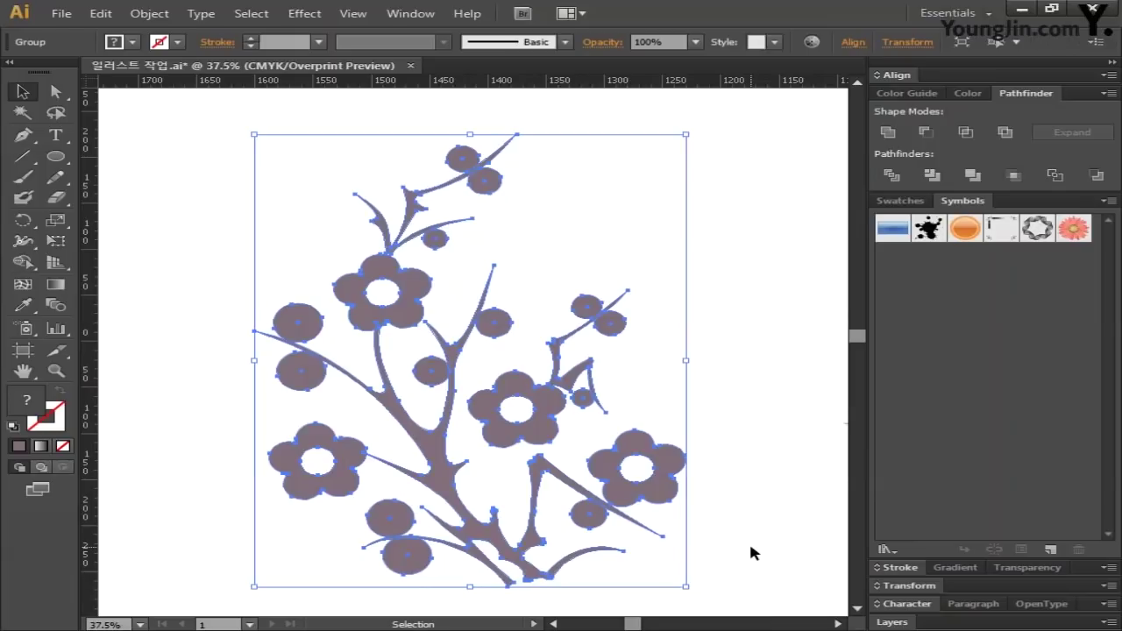
key("a")
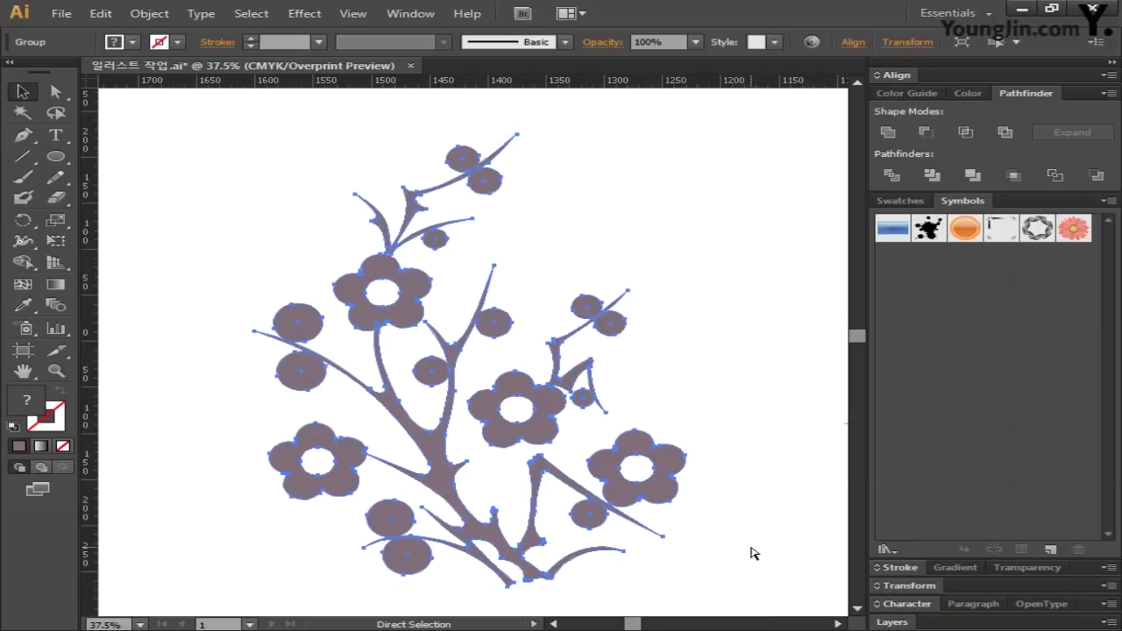
key("v")
left_click(740, 501)
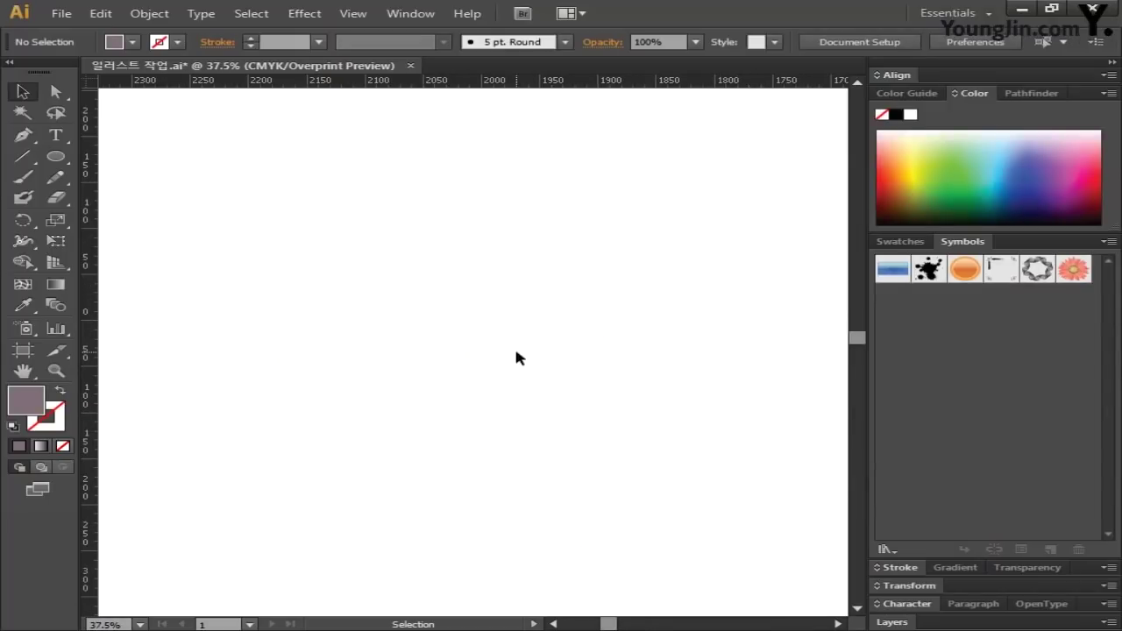
Create a rounded rectangle 12.5 mm wide and 14 mm high with a 5.6 mm corner radius on an empty canvas area.
left_click_drag(58, 161, 192, 179)
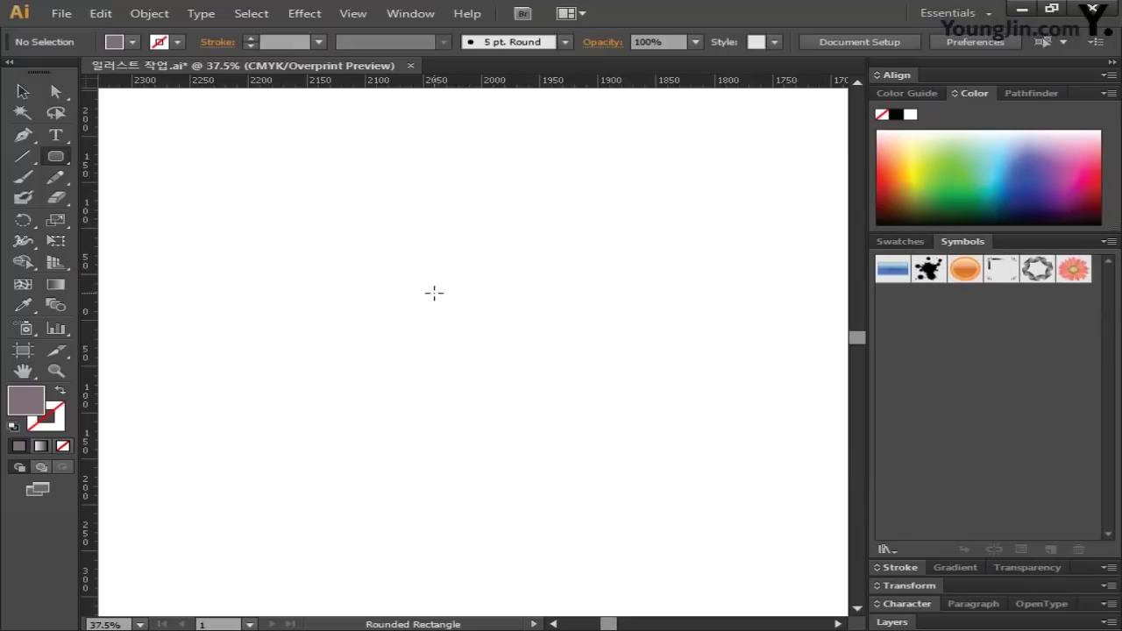
left_click(408, 301)
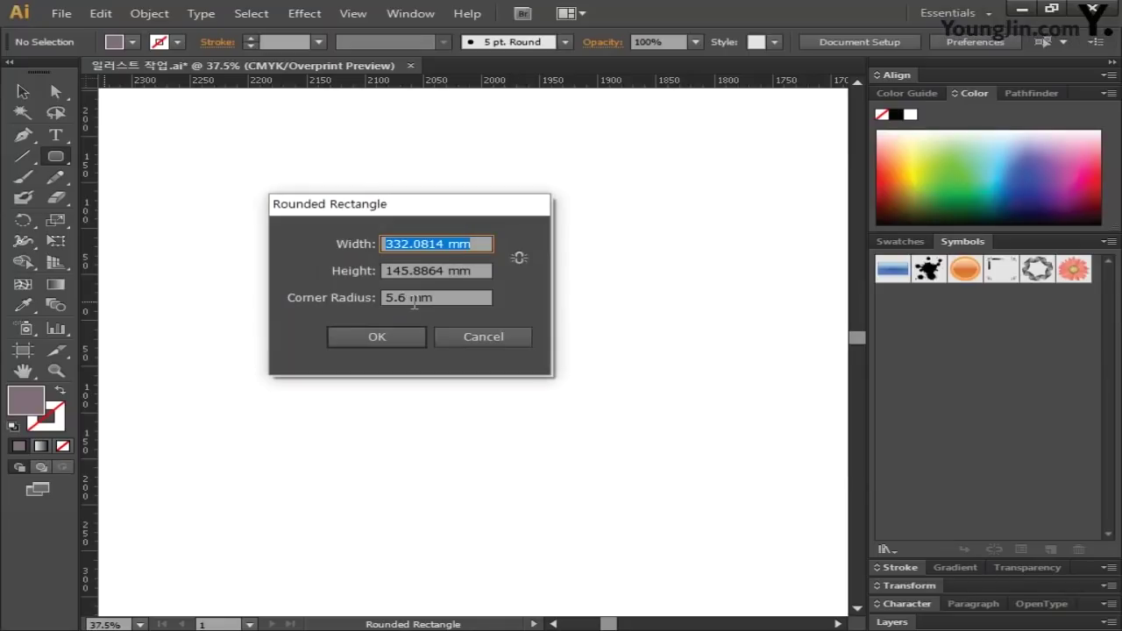
type("12.5")
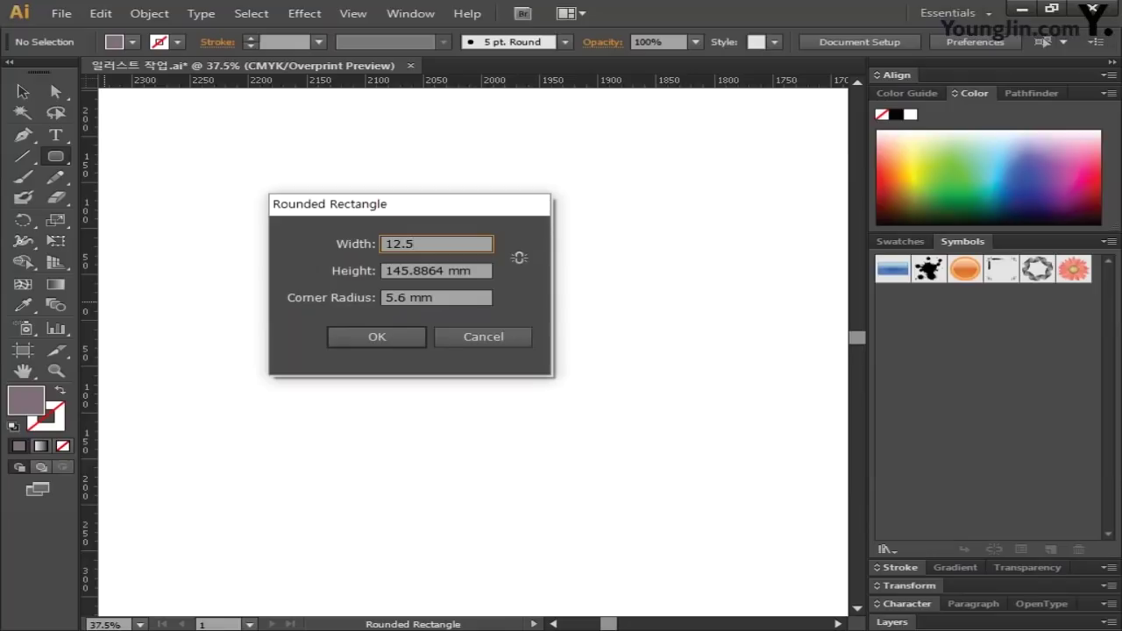
key("Tab")
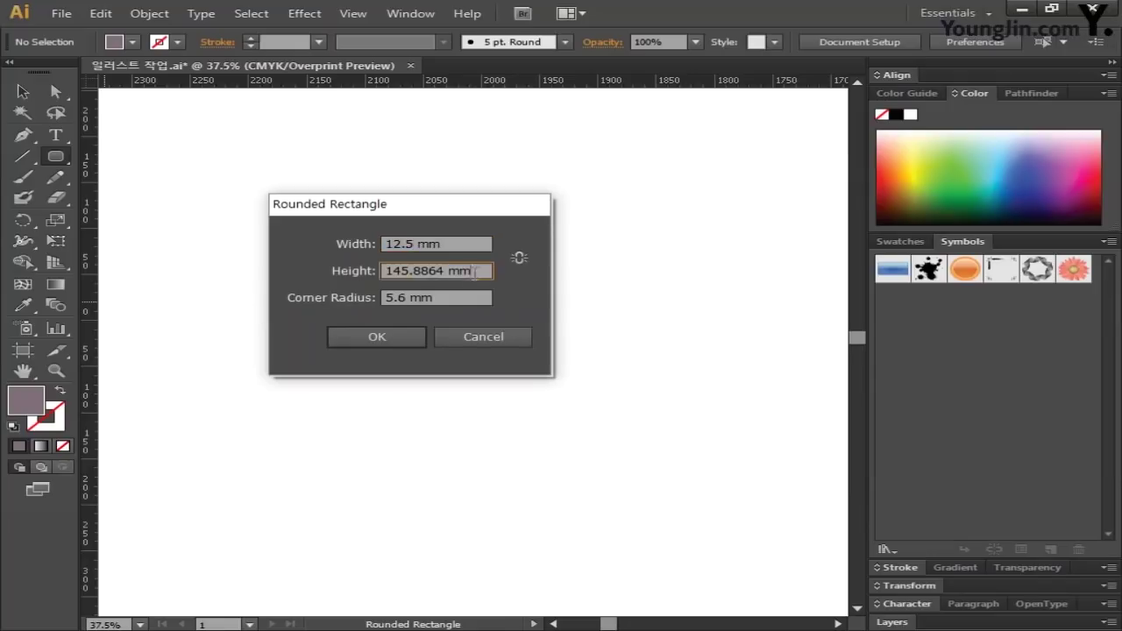
type("14")
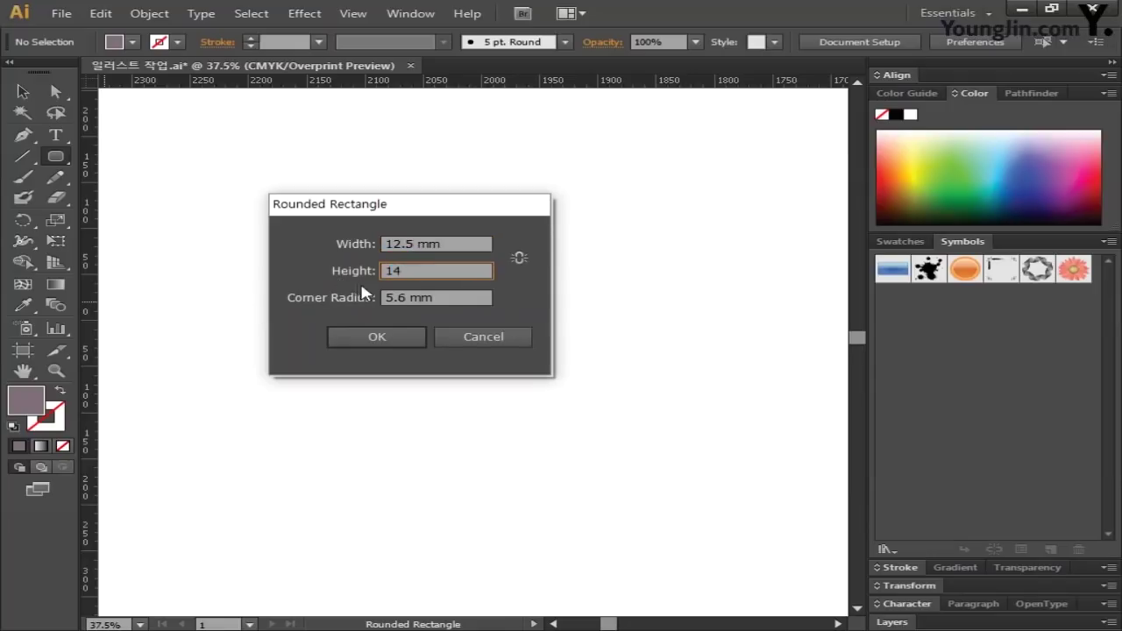
key("Tab")
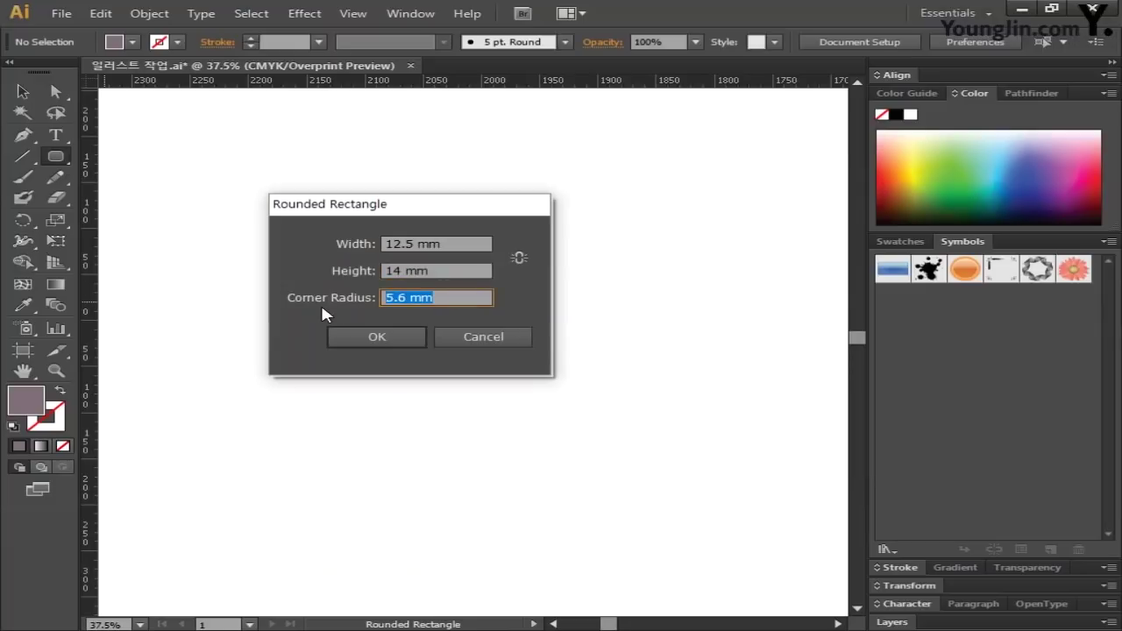
type("5.6")
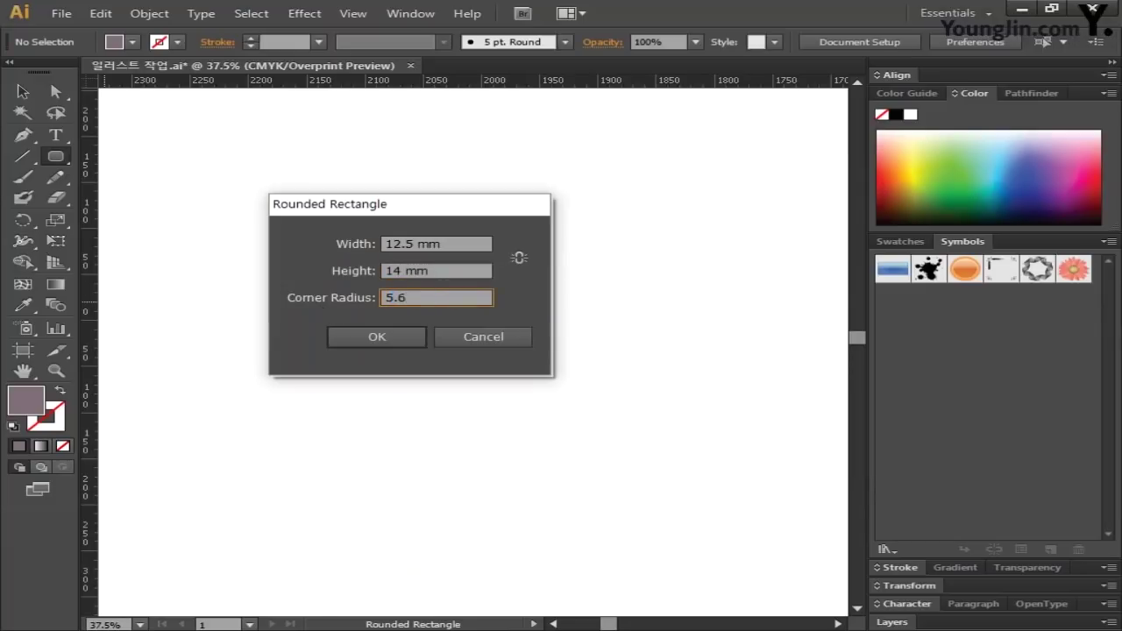
left_click(362, 342)
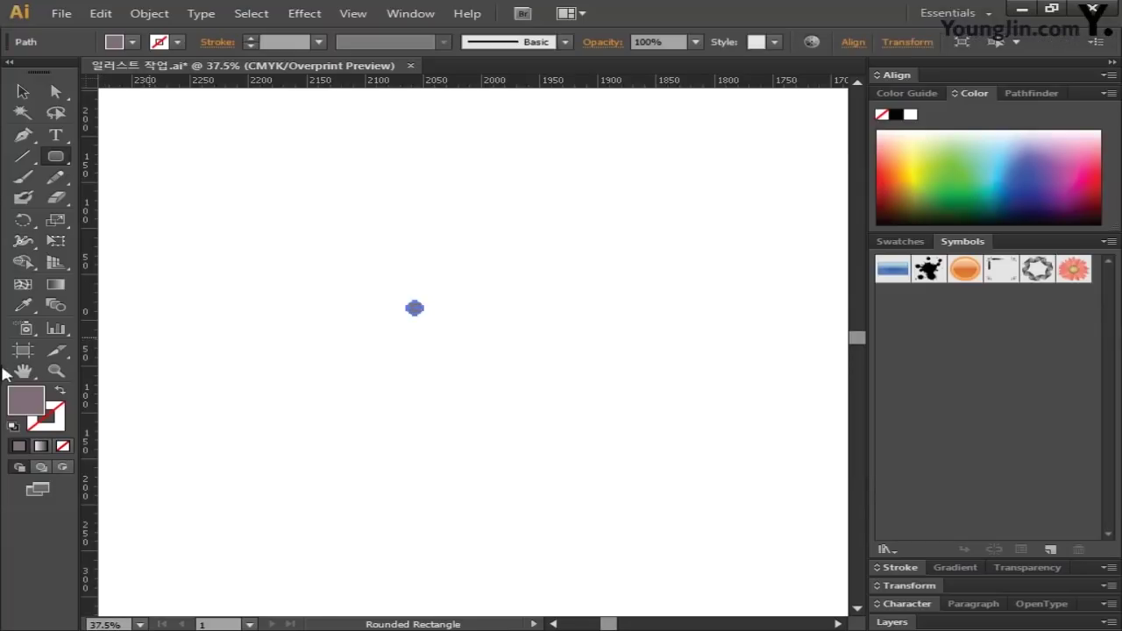
Remove the rounded rectangle's fill and give it a black (000000) stroke 0.25 pt thick.
left_click(55, 371)
left_click_drag(385, 280, 445, 328)
left_click_drag(337, 293, 600, 502)
key("ctrl+minus")
key("ctrl+minus")
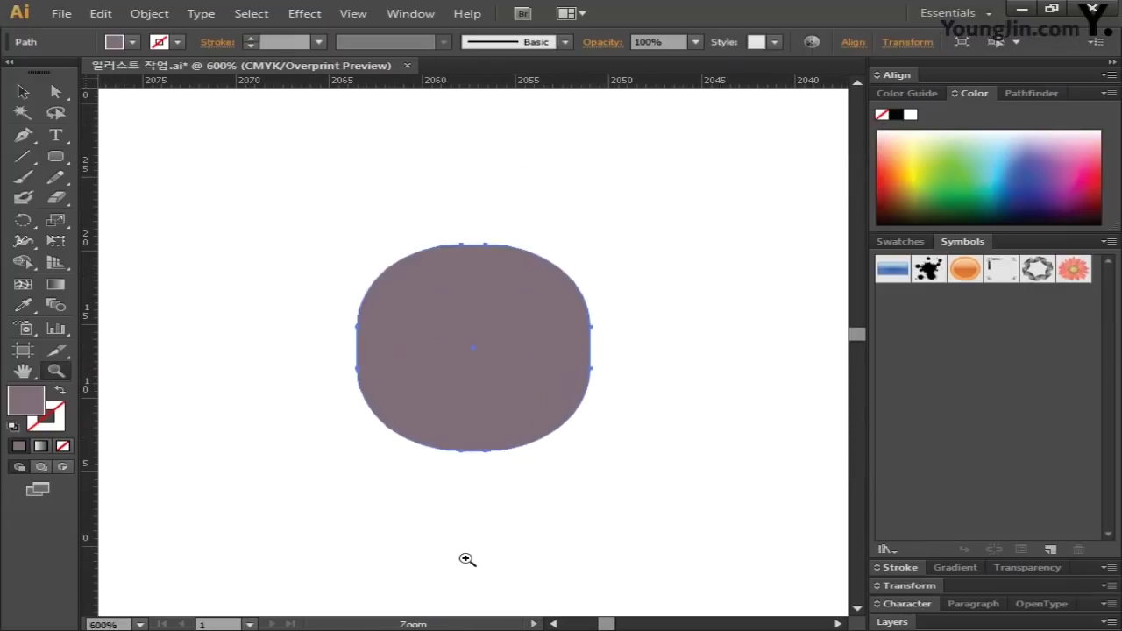
key("ctrl+plus")
left_click(26, 90)
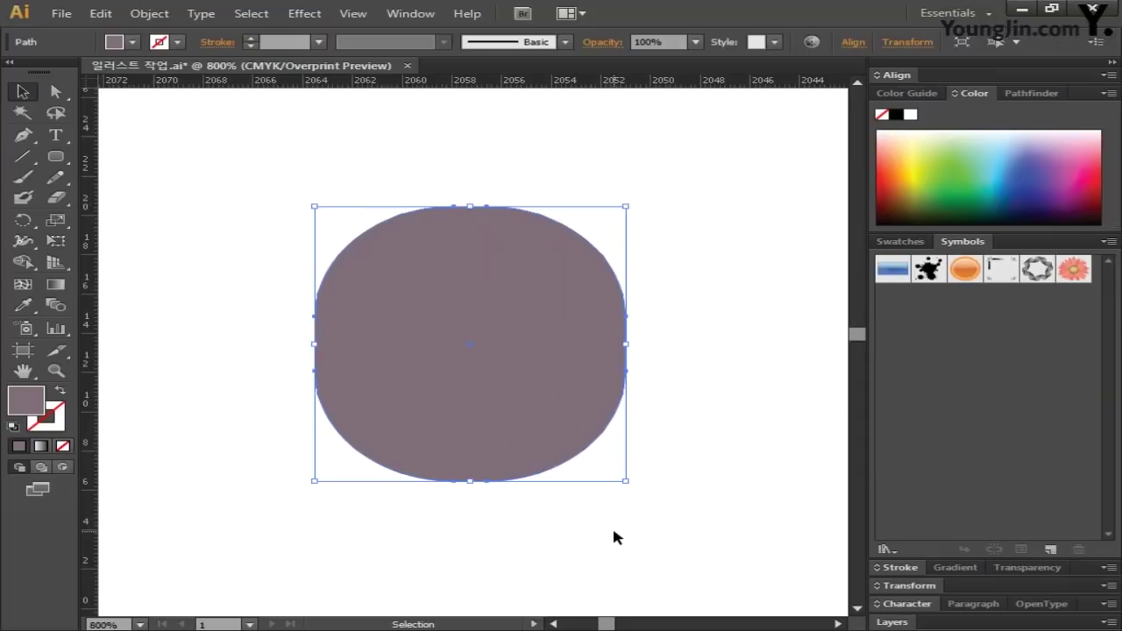
left_click(63, 446)
double_click(57, 419)
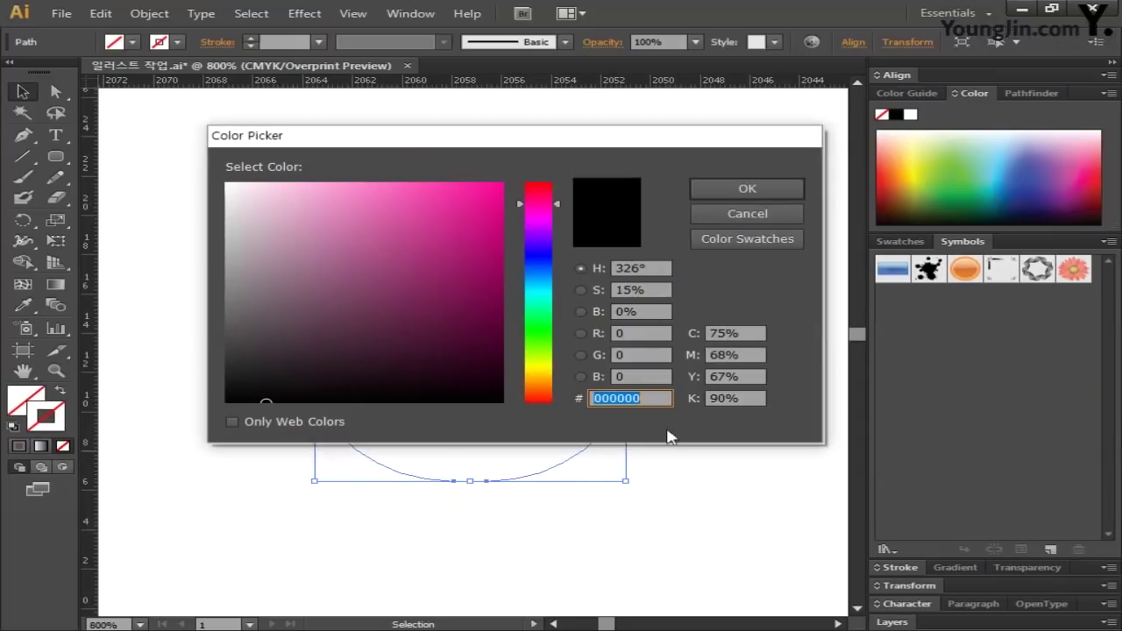
left_click(498, 403)
left_click(747, 189)
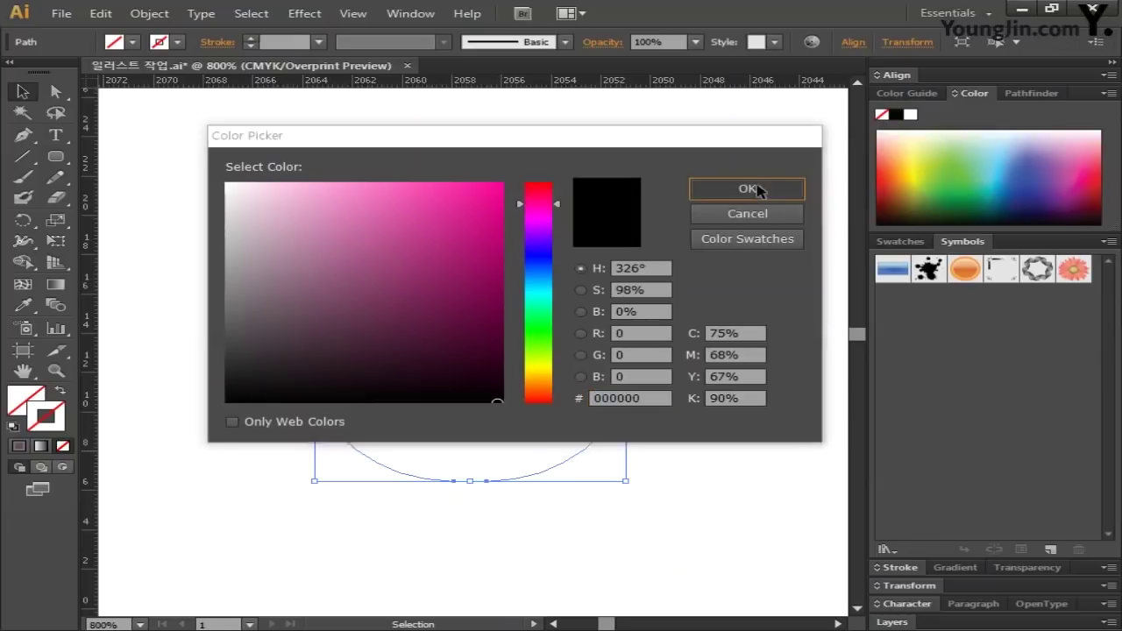
left_click(286, 43)
type("0.25")
key("Return")
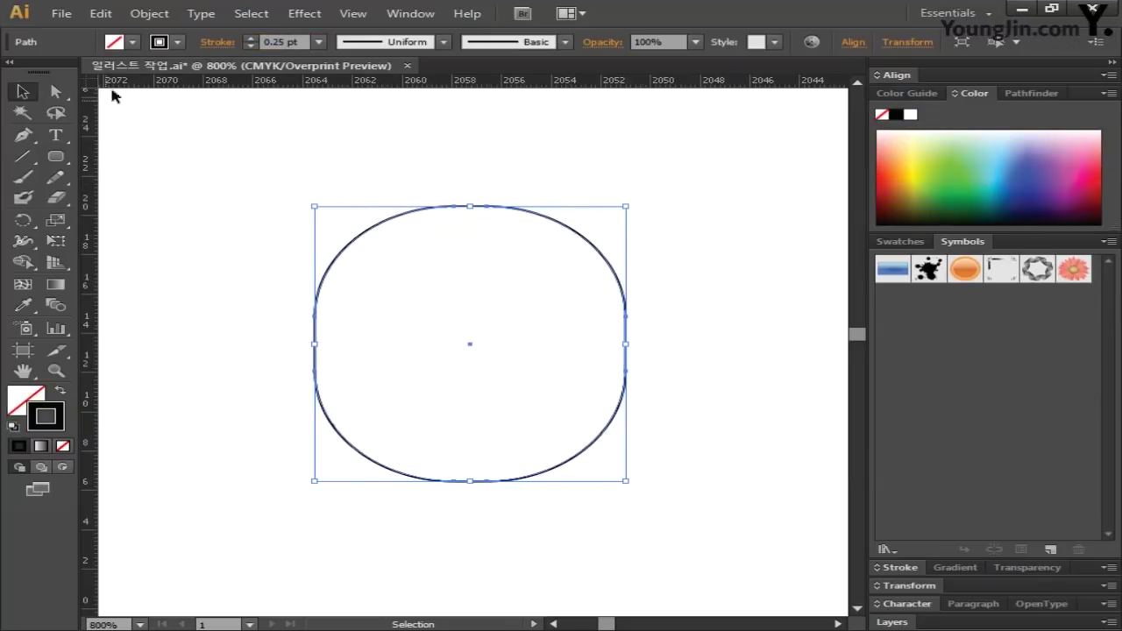
Offset the rounded rectangle's path by -0.6 mm to add a second outline inside it.
left_click(149, 14)
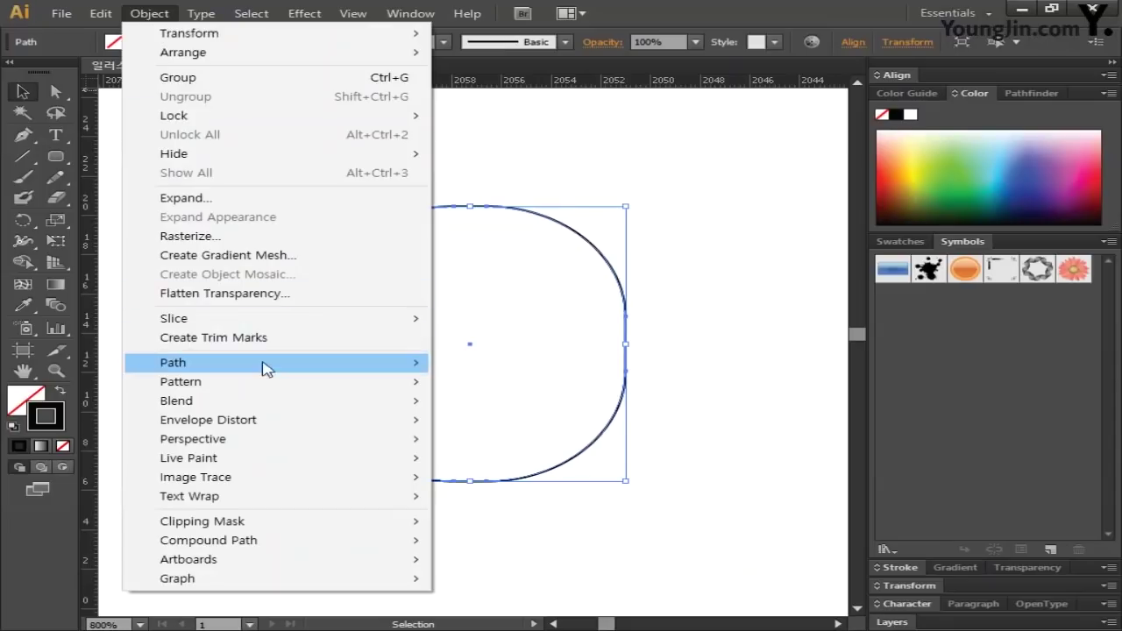
mouse_move(263, 369)
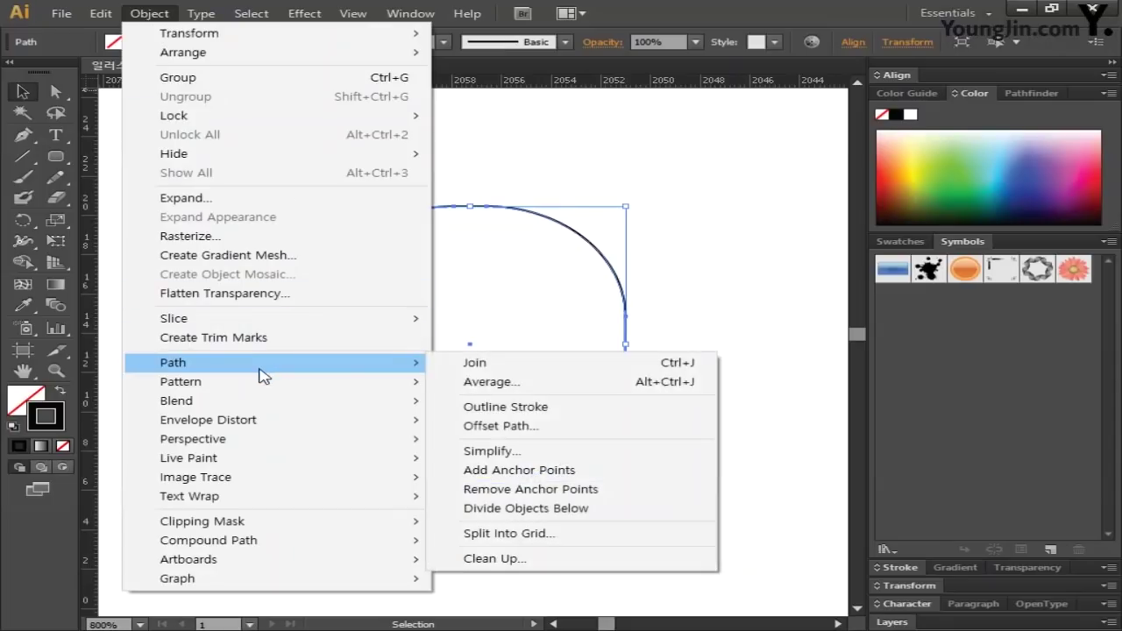
left_click(521, 426)
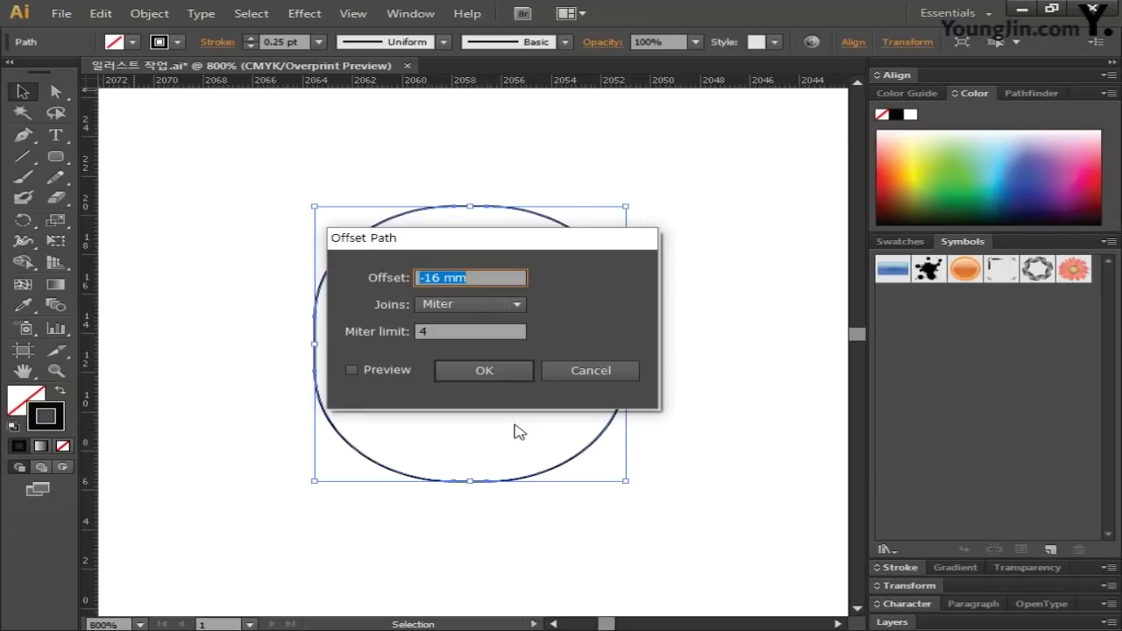
type("-0.6")
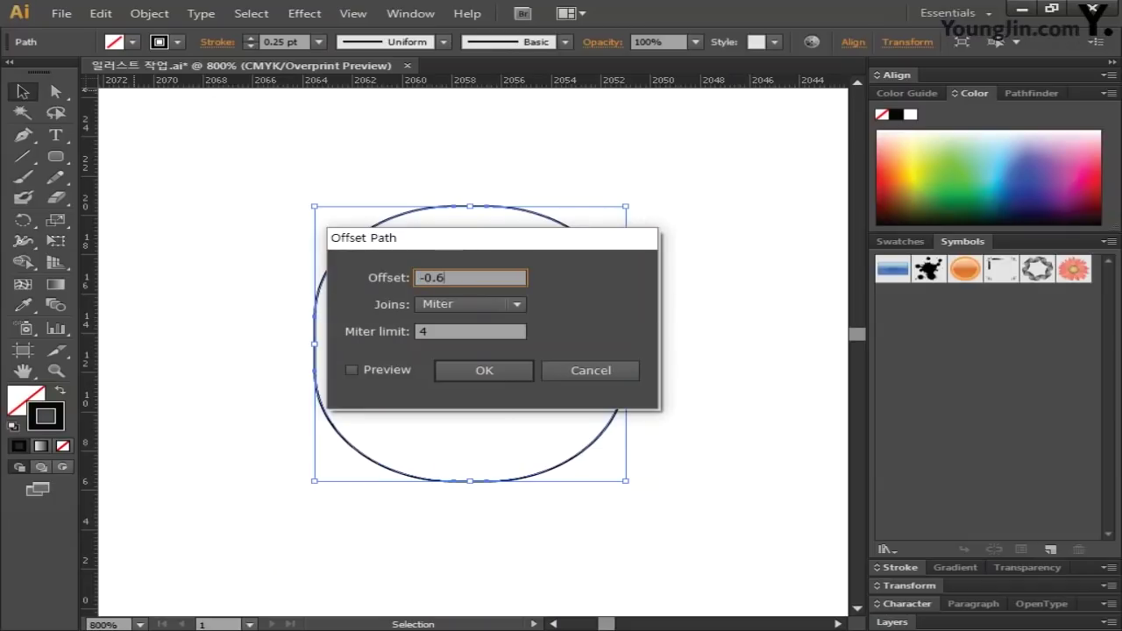
left_click(482, 372)
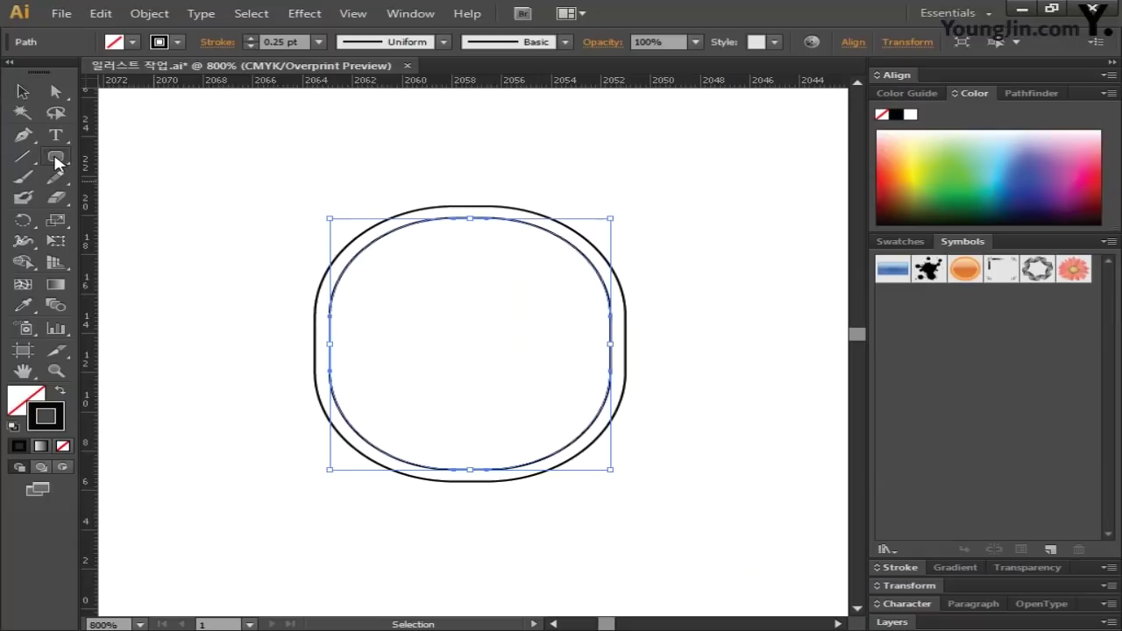
Draw a rectangle covering the upper half of both outlines and subtract it from the inner rounded rectangle with Minus Front.
left_click_drag(56, 156, 151, 164)
mouse_move(257, 168)
left_mouse_down()
mouse_move(395, 250)
mouse_move(651, 359)
mouse_move(669, 342)
left_mouse_up()
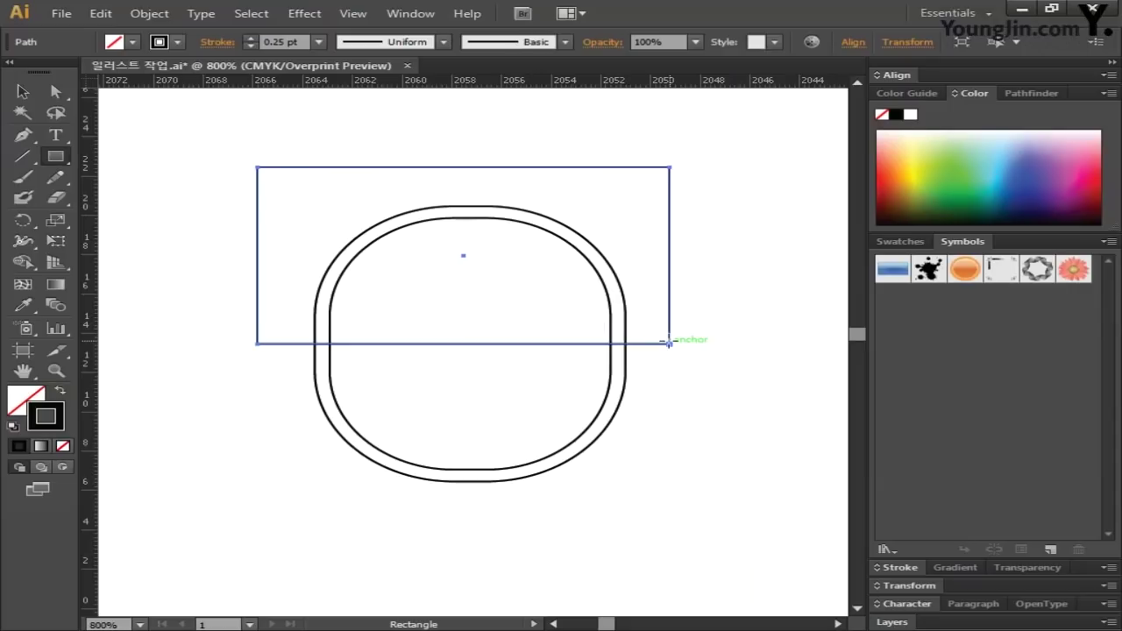
left_click(23, 91)
left_click(400, 228, "shift")
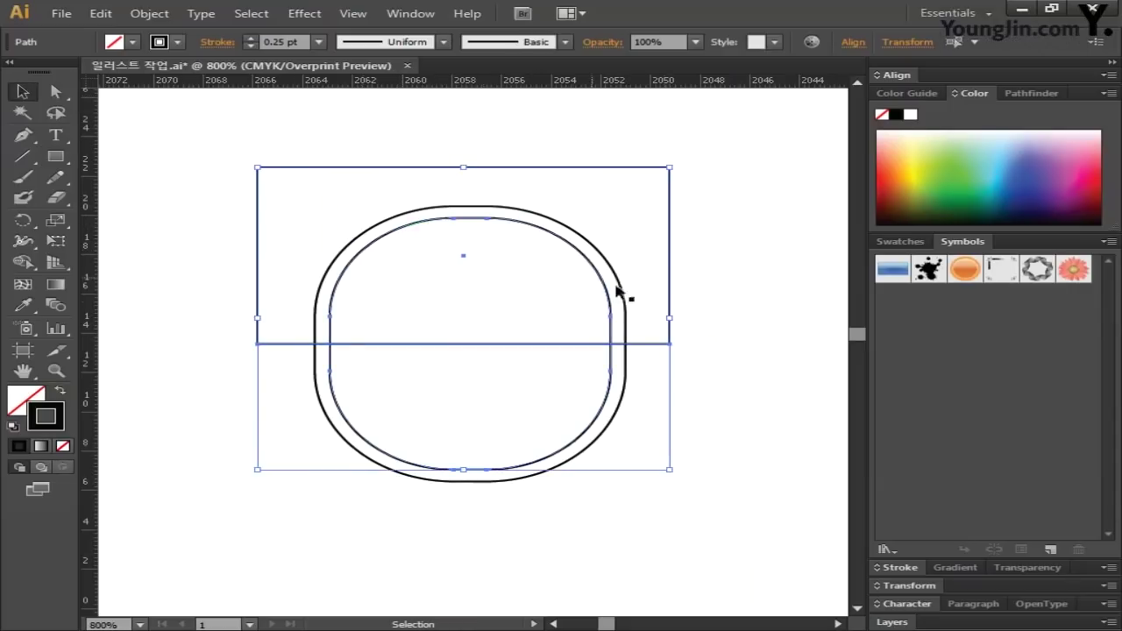
left_click(1037, 91)
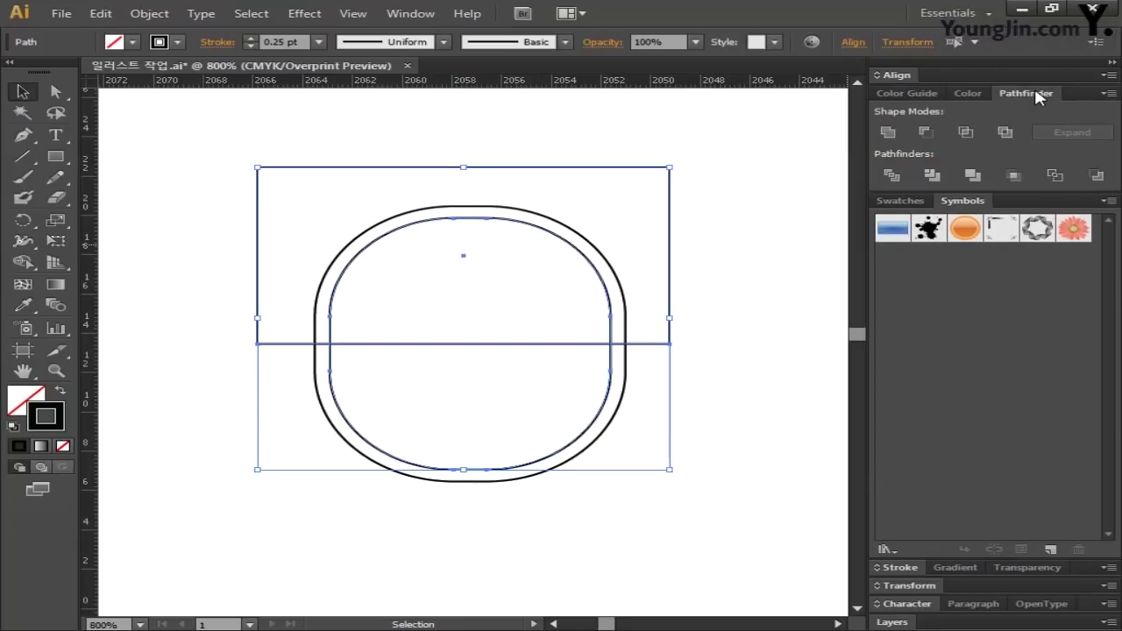
left_click(932, 129)
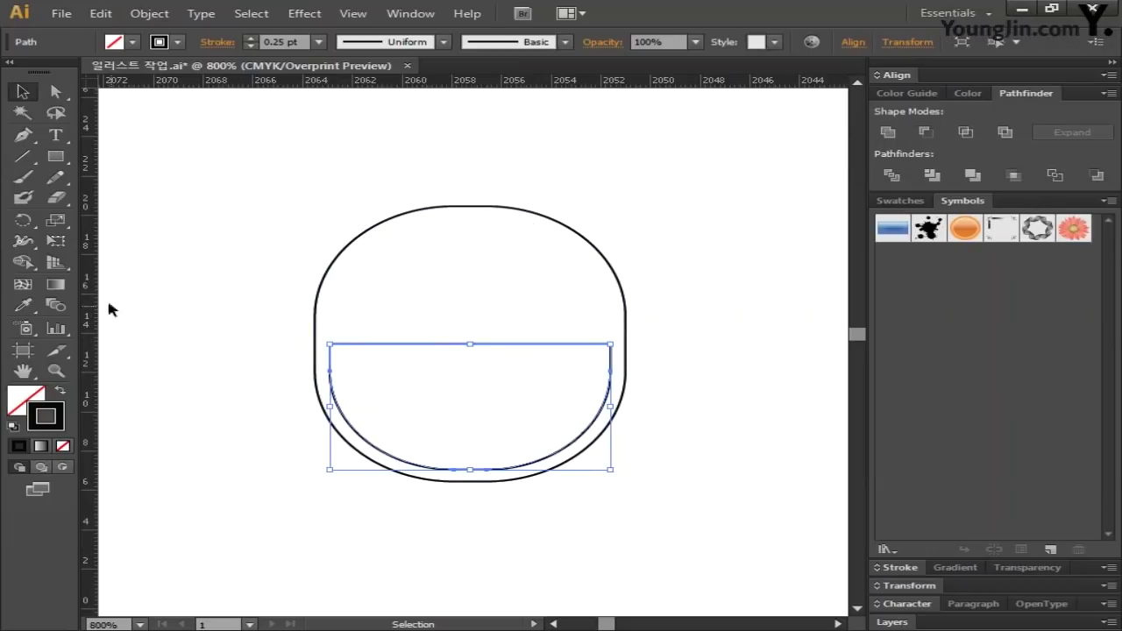
Create a 7 mm wide, 7 mm high circle centred on the midpoint of the inner half shape's straight edge.
left_click_drag(55, 156, 154, 200)
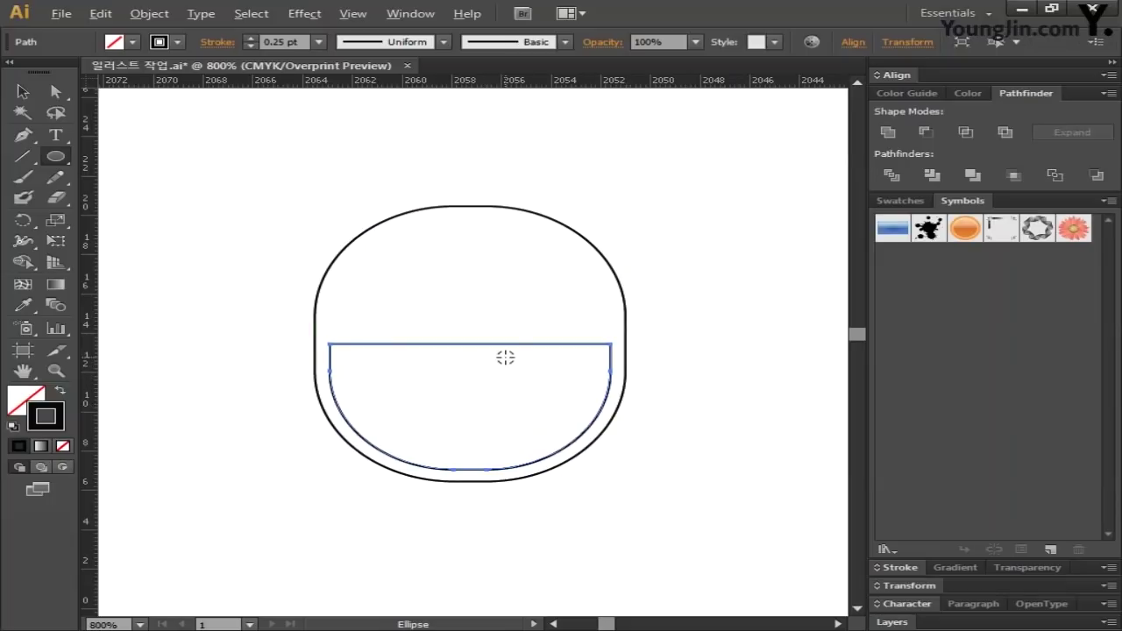
left_click(470, 345)
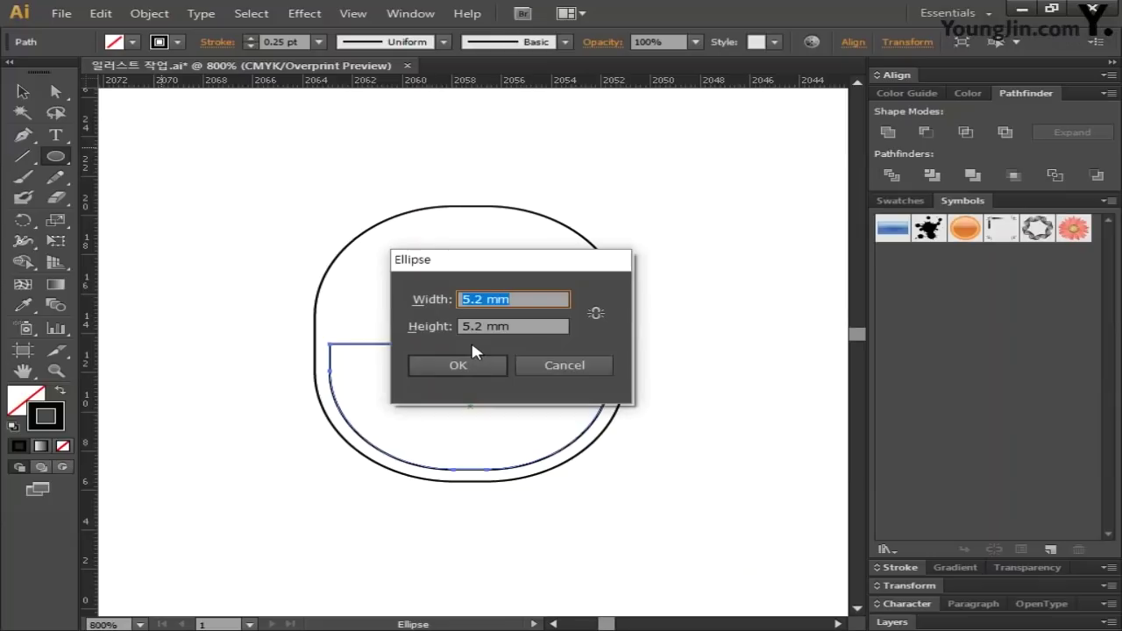
type("7")
key("Tab")
type("7")
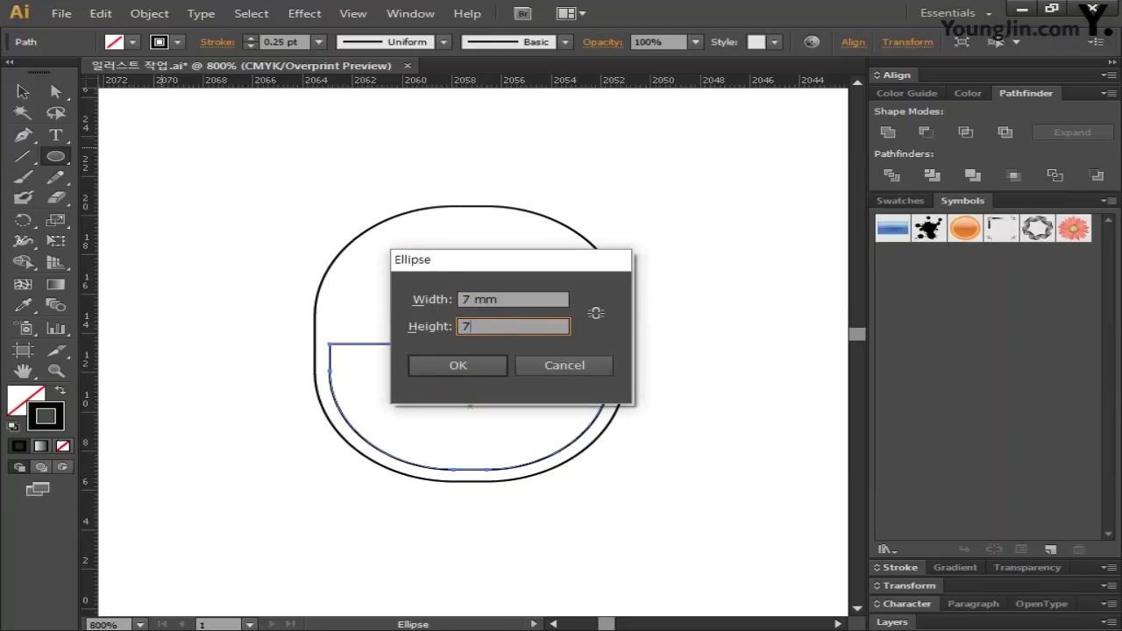
left_click(462, 368)
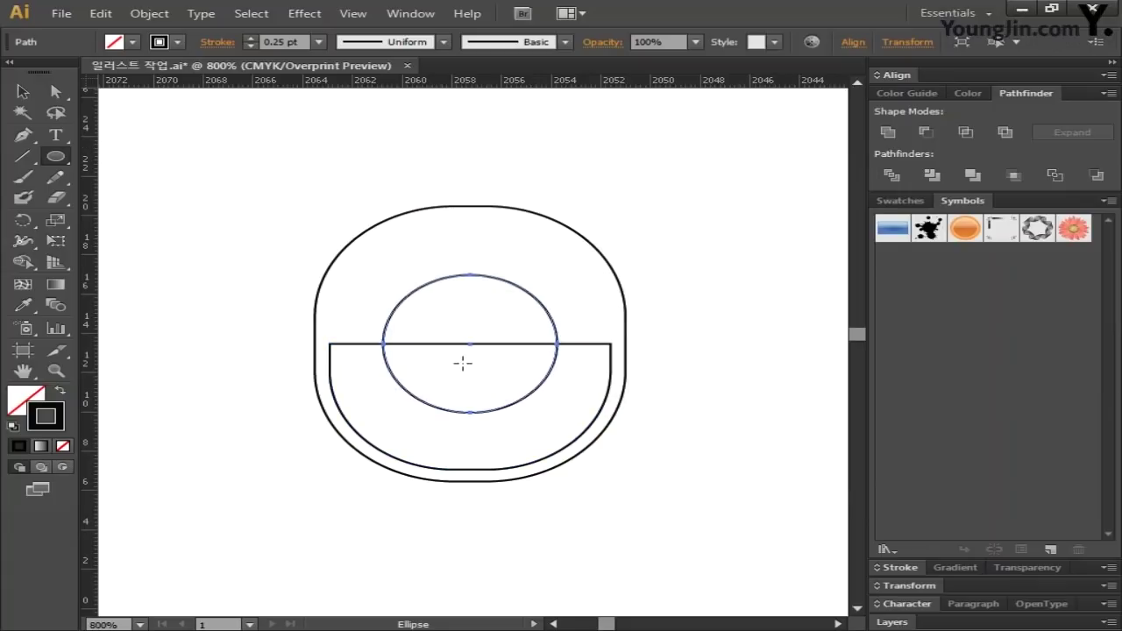
Align the circle and the inner half shape by their left edges, relative to the selection, and deselect them.
left_click(22, 92)
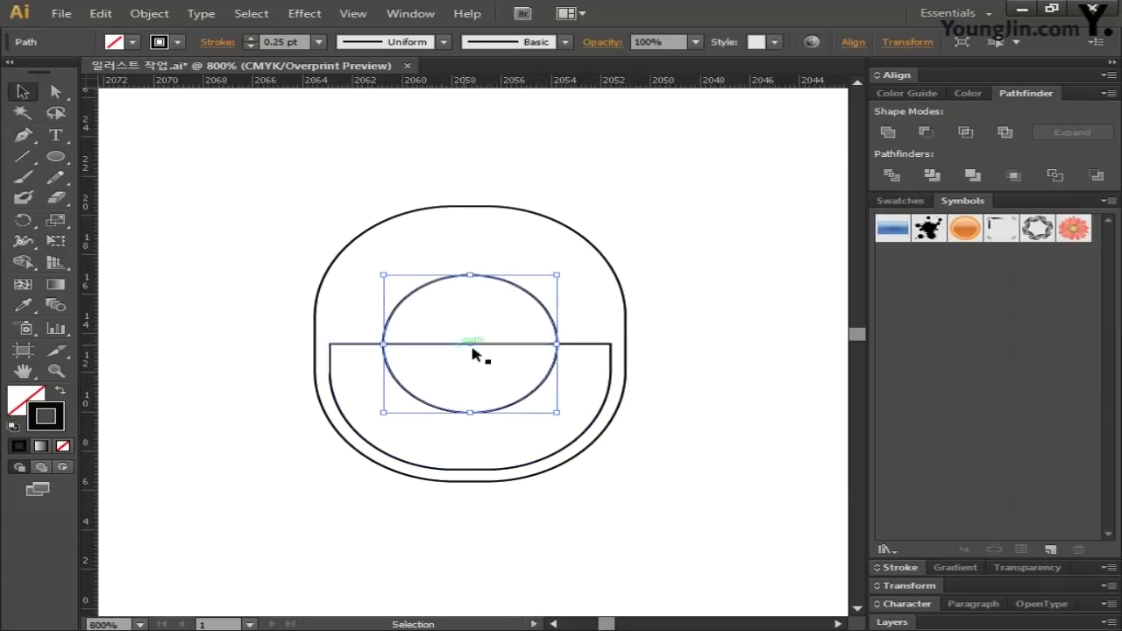
left_click(579, 345)
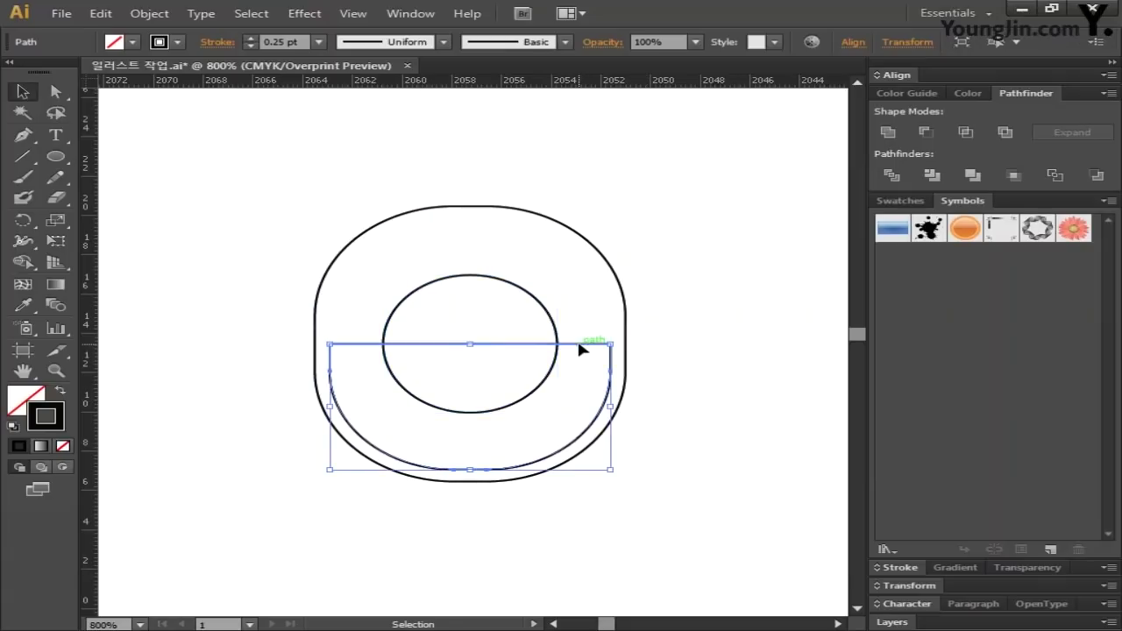
left_click(553, 320, "shift")
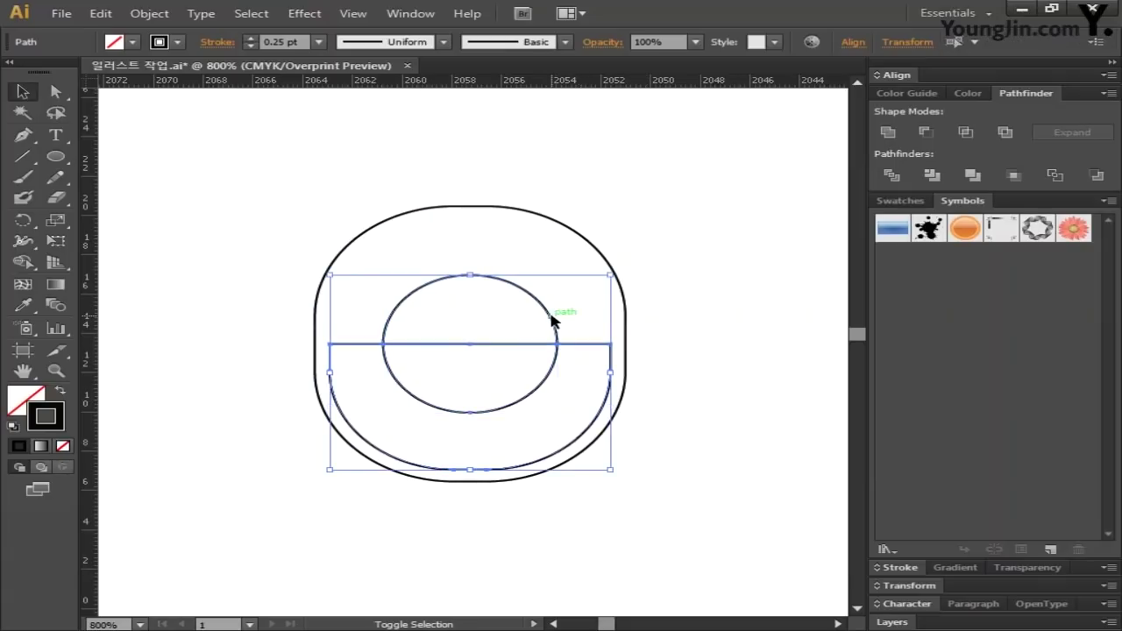
left_click(852, 43)
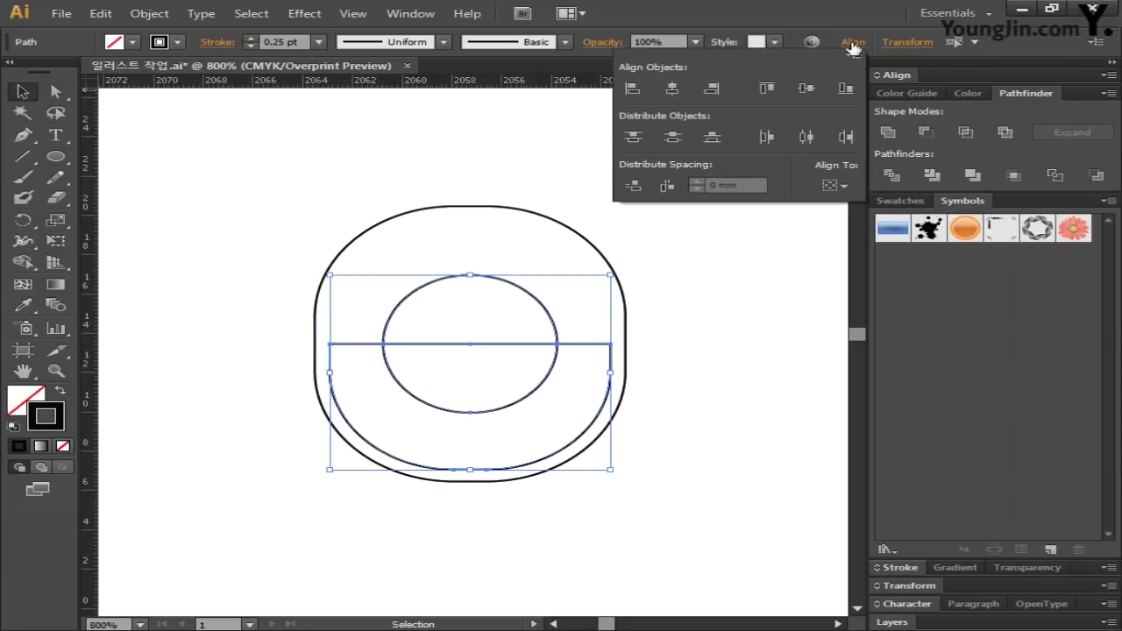
left_click(844, 186)
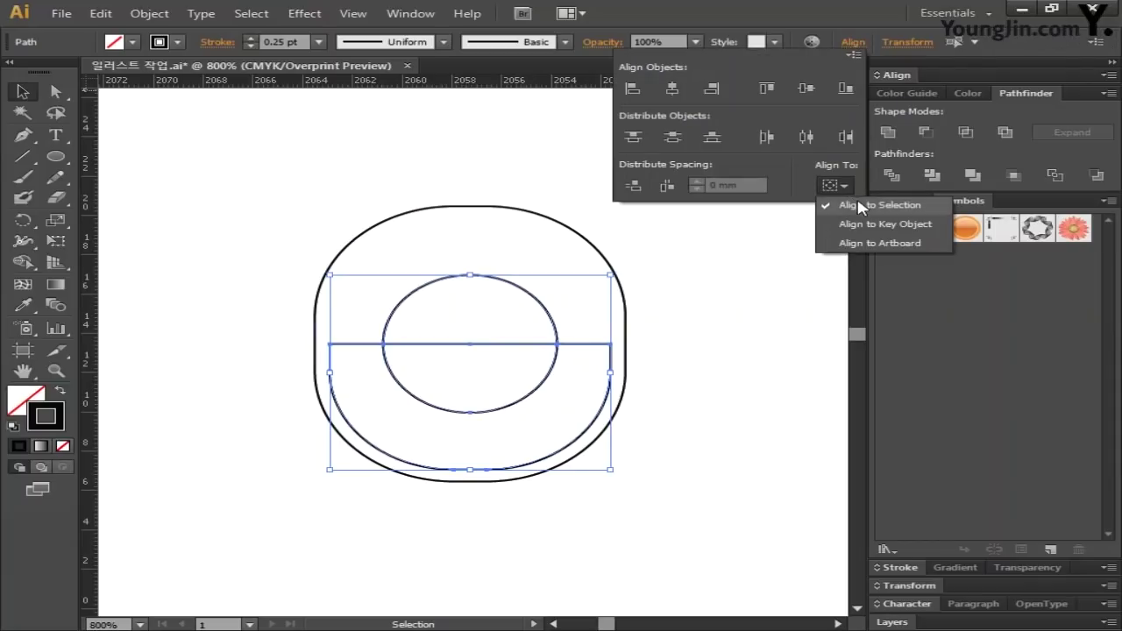
left_click(857, 204)
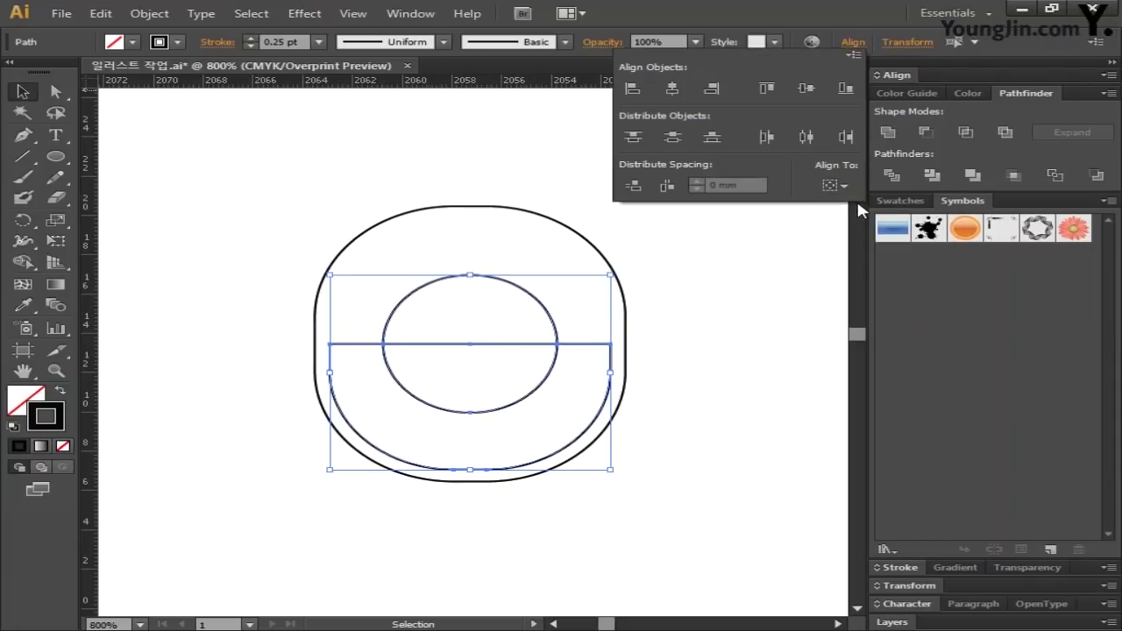
left_click(643, 92)
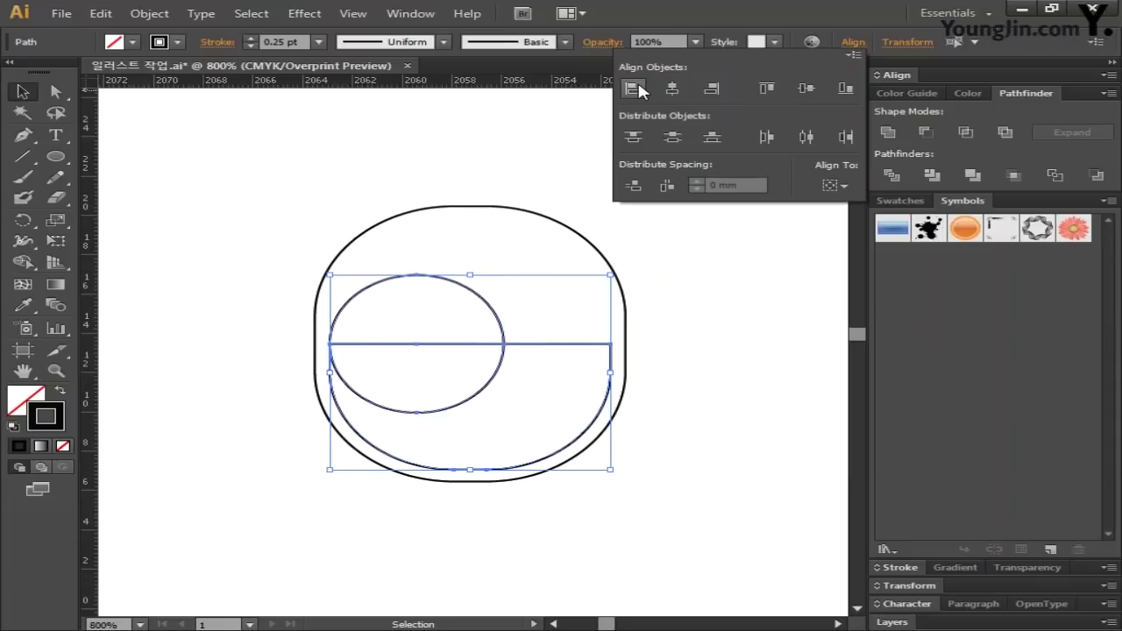
left_click(853, 51)
left_click(759, 289)
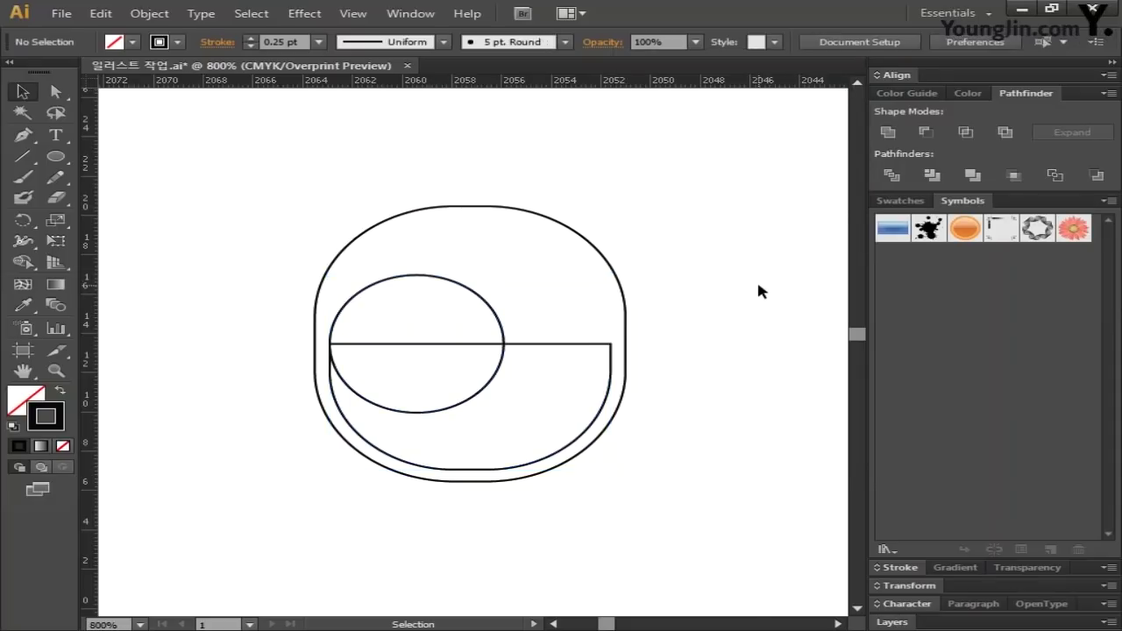
Subtract the 7 mm circle from the inner half shape with Minus Front and deselect the result.
left_click(497, 324)
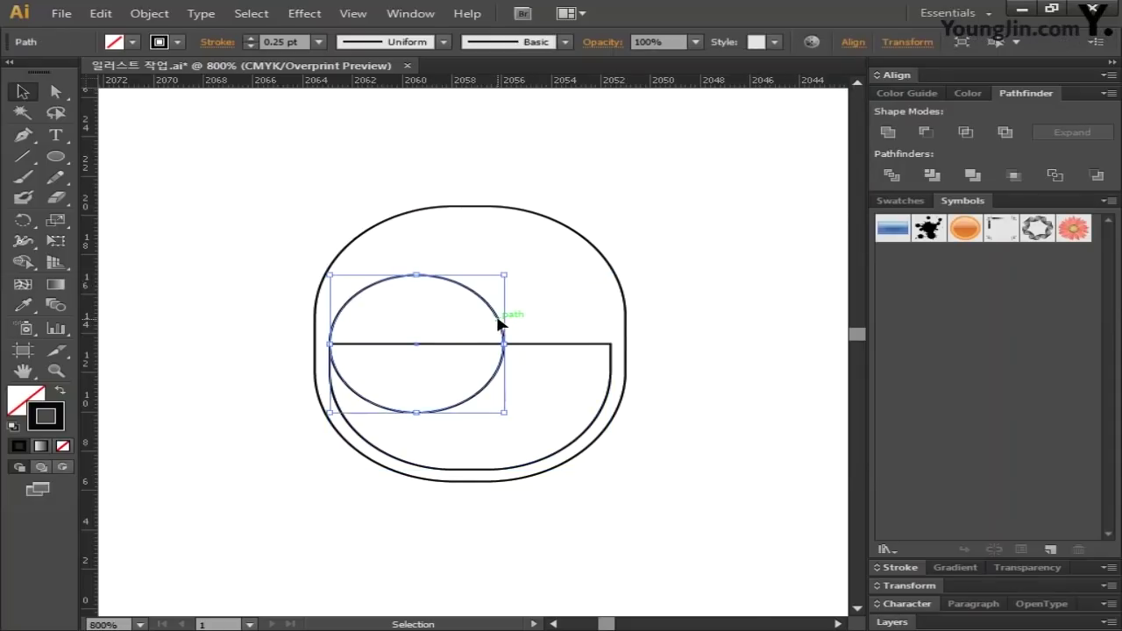
left_click(553, 344, "shift")
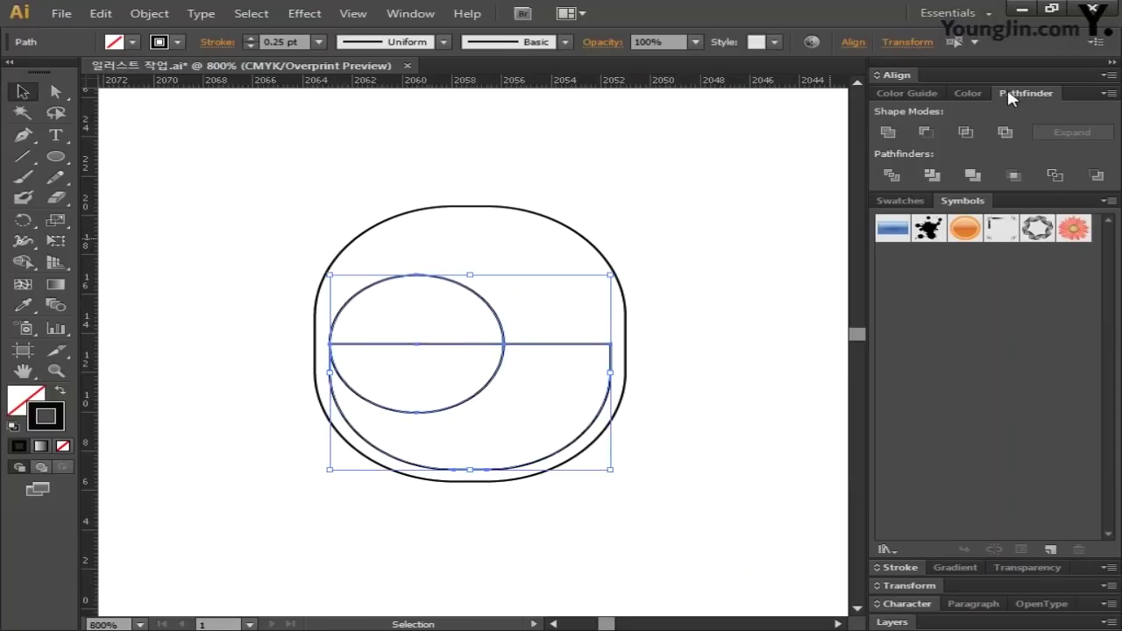
left_click(925, 132)
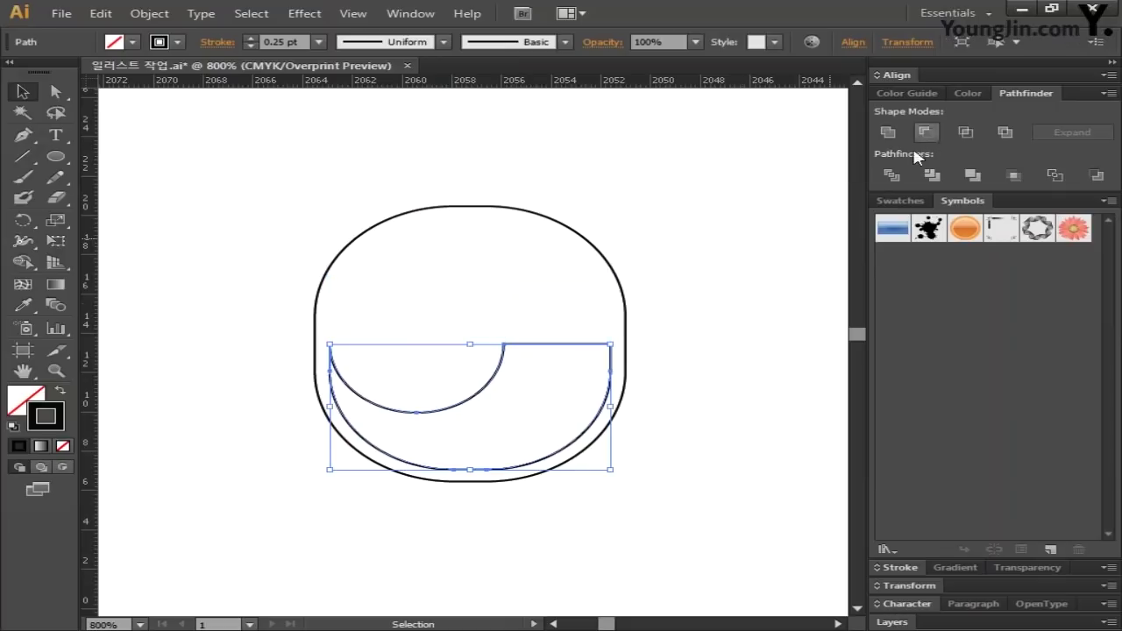
left_click(724, 344)
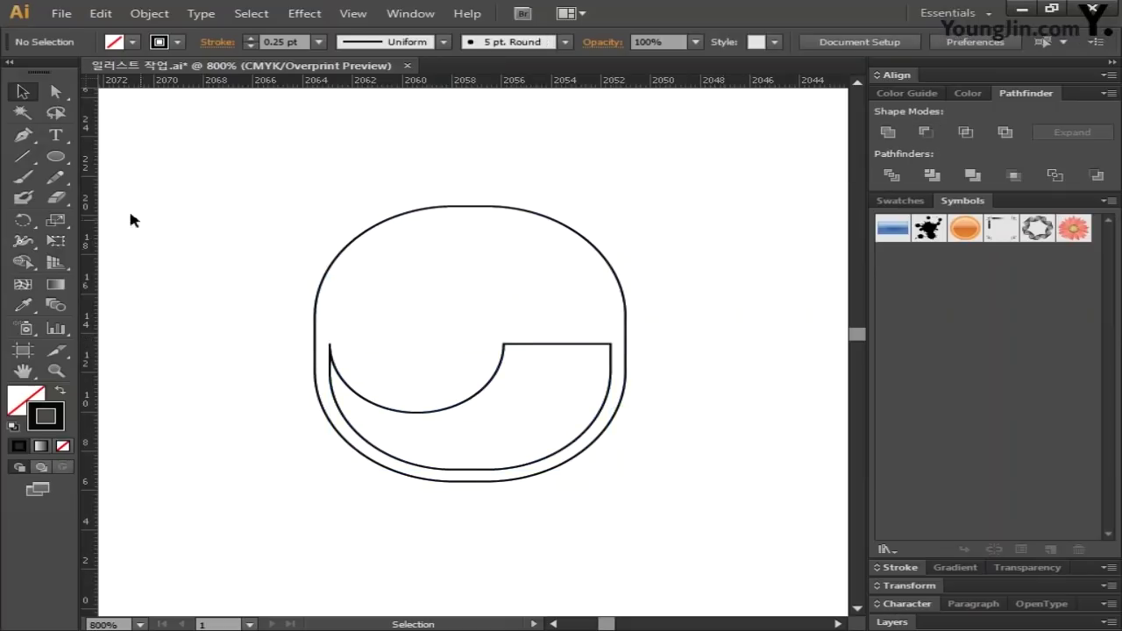
Create a 5.2 mm wide, 5.2 mm high circle centred on the corner where the cut arc meets the straight edge.
left_click(58, 157)
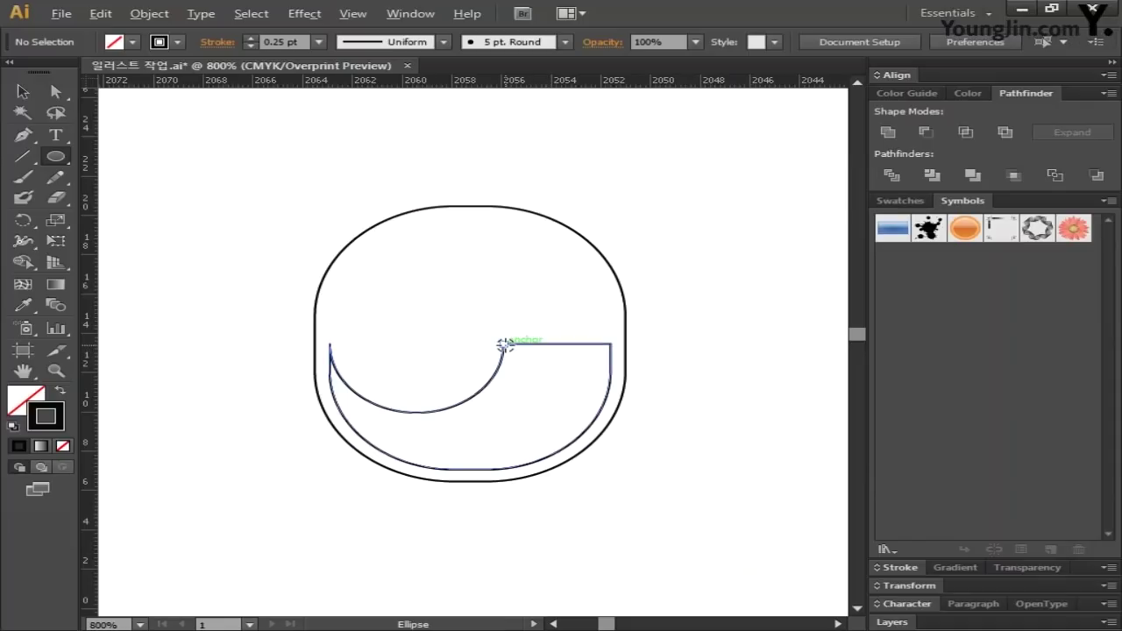
left_click(504, 343)
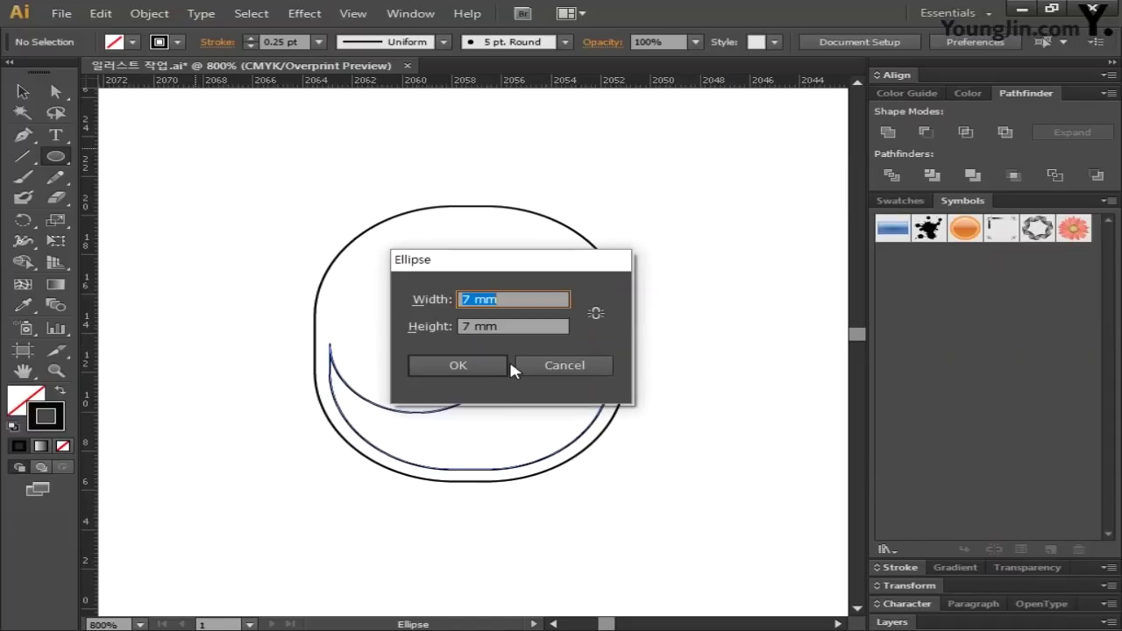
type("5.2")
key("Tab")
type("5.2")
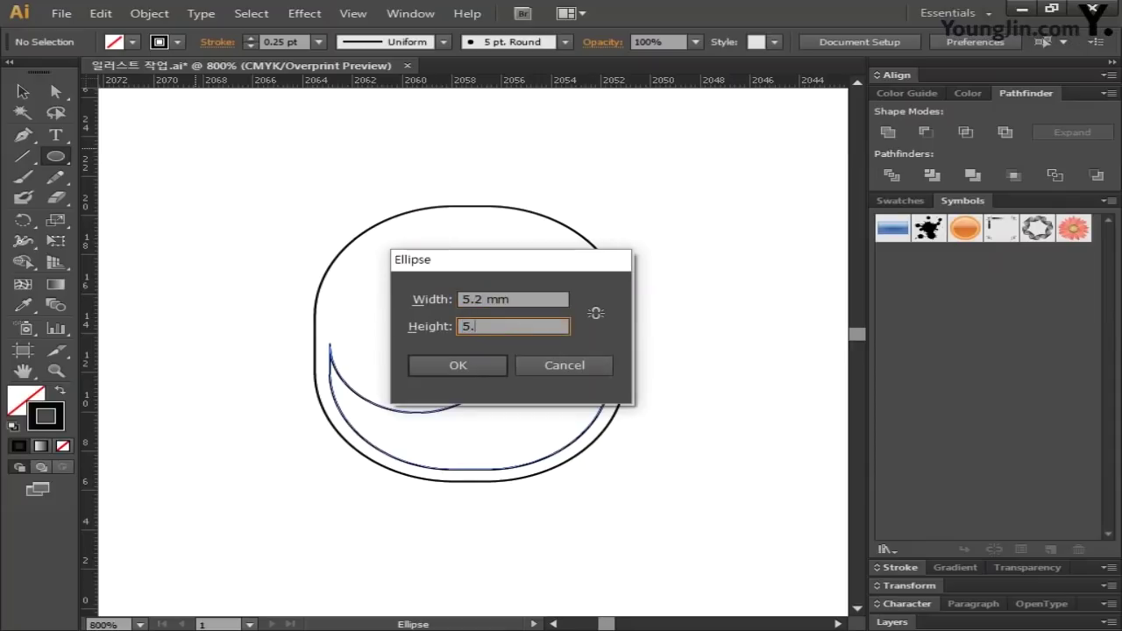
left_click(452, 364)
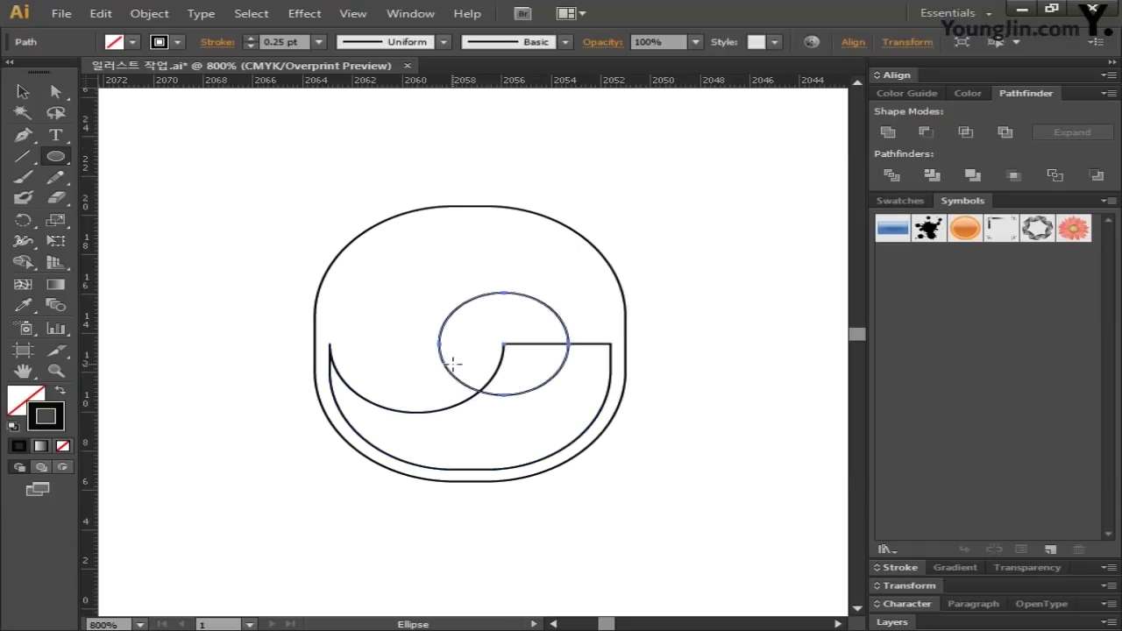
Align the 5.2 mm circle and the cut half shape by their right edges and unite them into one swirl shape.
left_click(23, 91)
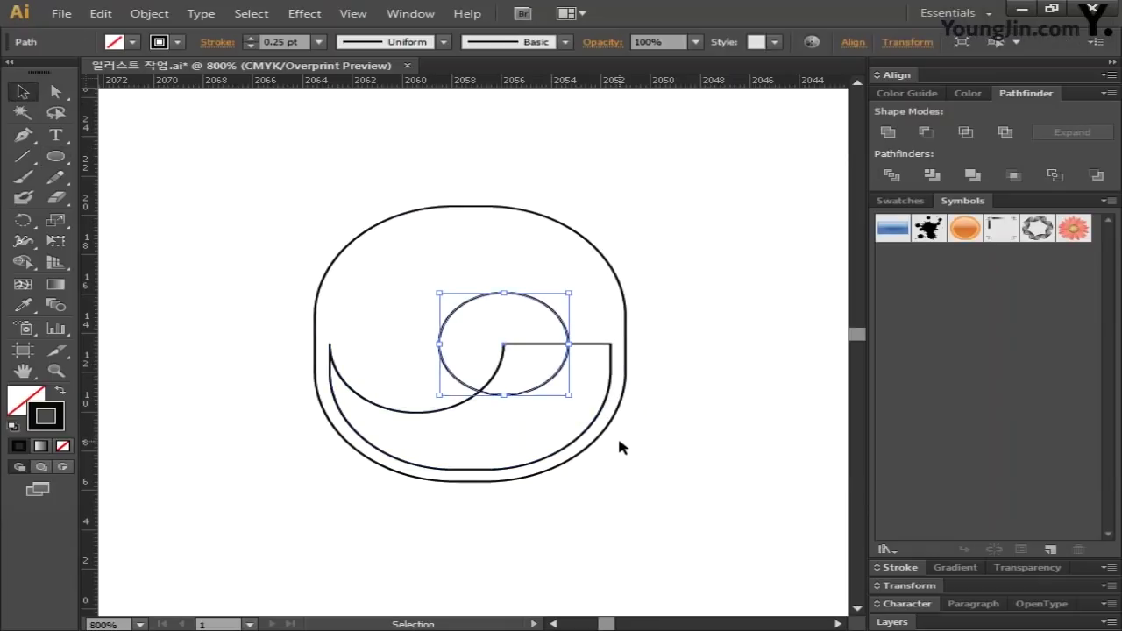
left_click(593, 343, "shift")
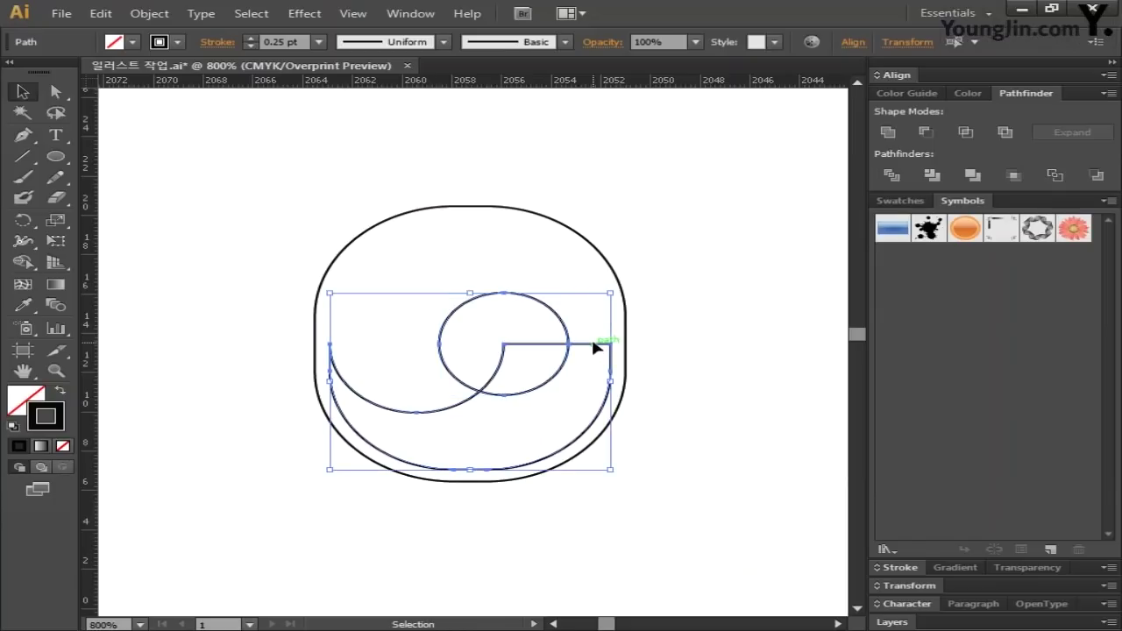
left_click(853, 44)
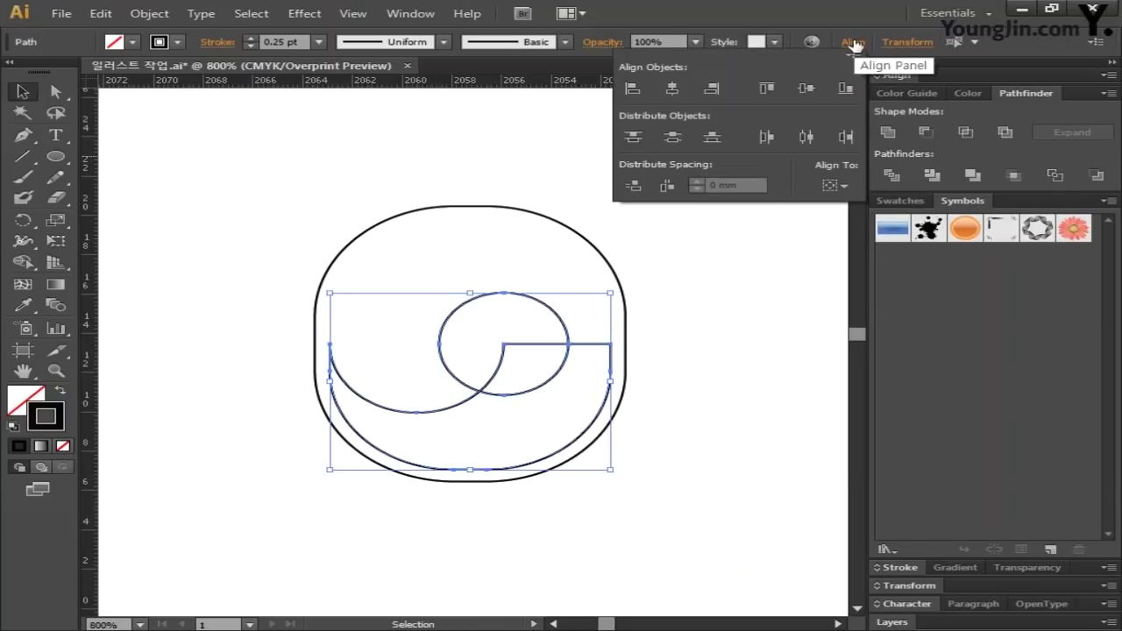
left_click(711, 88)
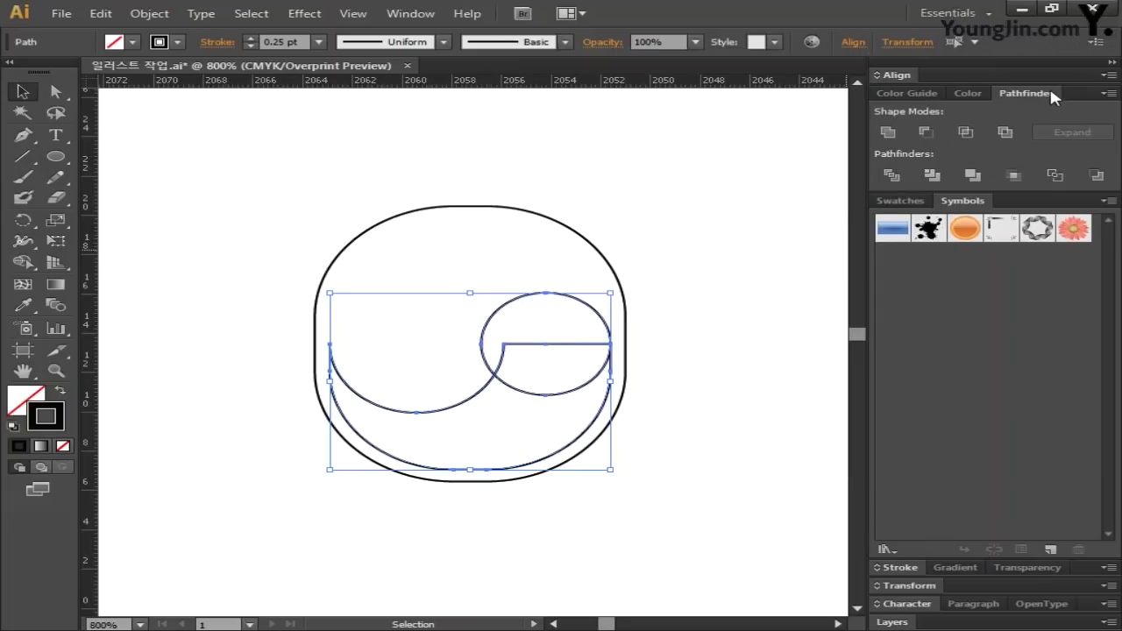
left_click(885, 133)
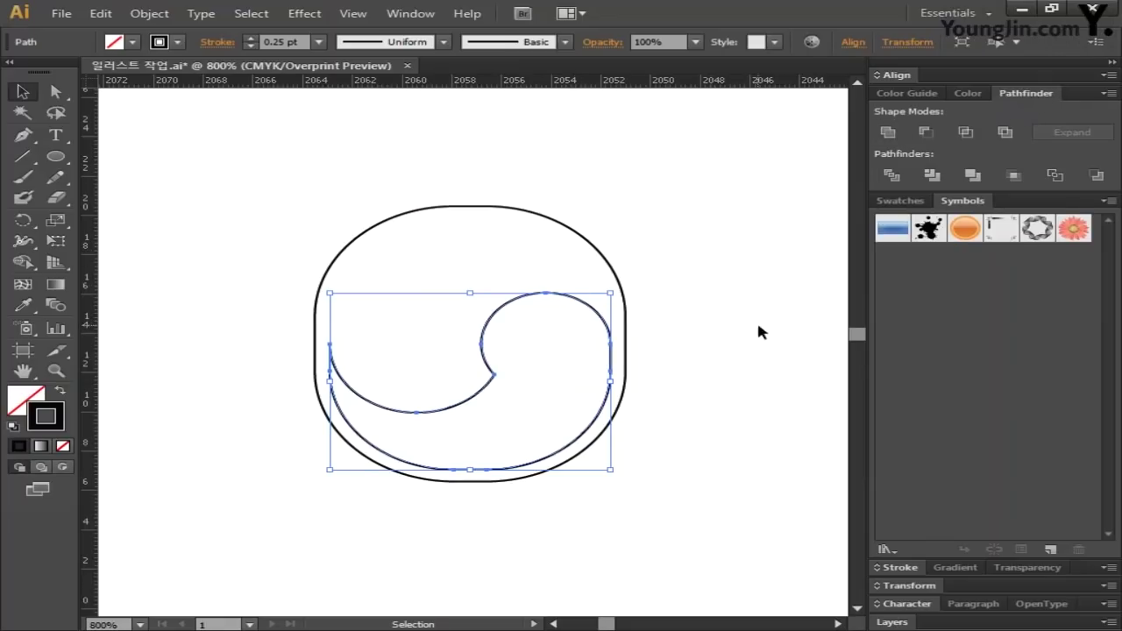
Fill the swirl shape with blue C 100, M 93, Y 6, K 0 and remove its stroke.
double_click(23, 397)
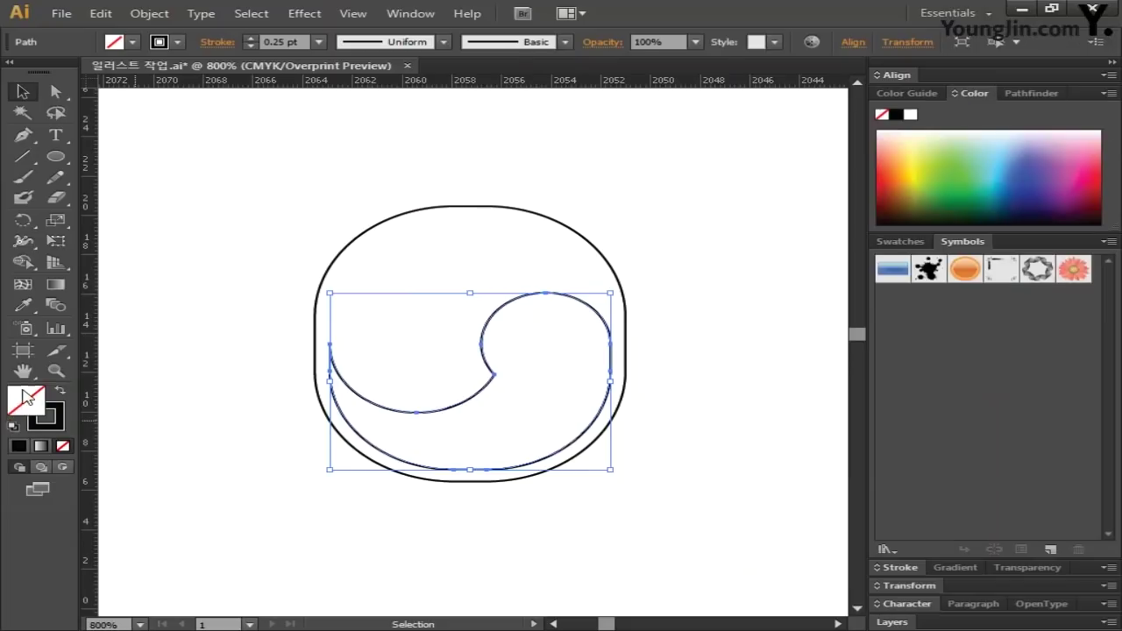
key("Tab")
type("100")
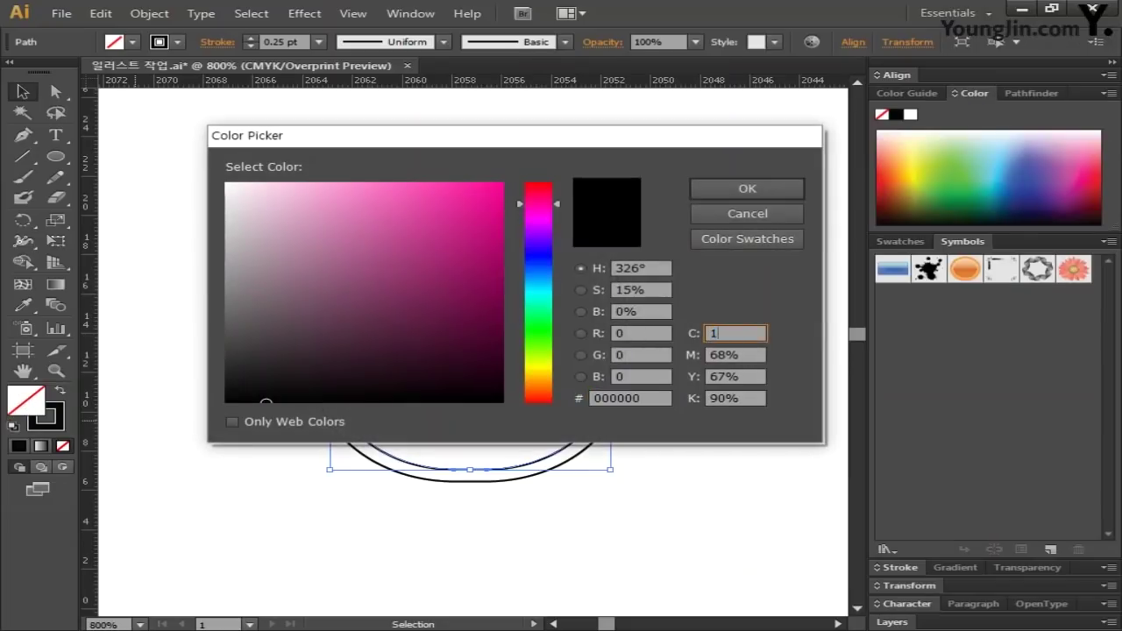
key("Tab")
type("93")
key("Tab")
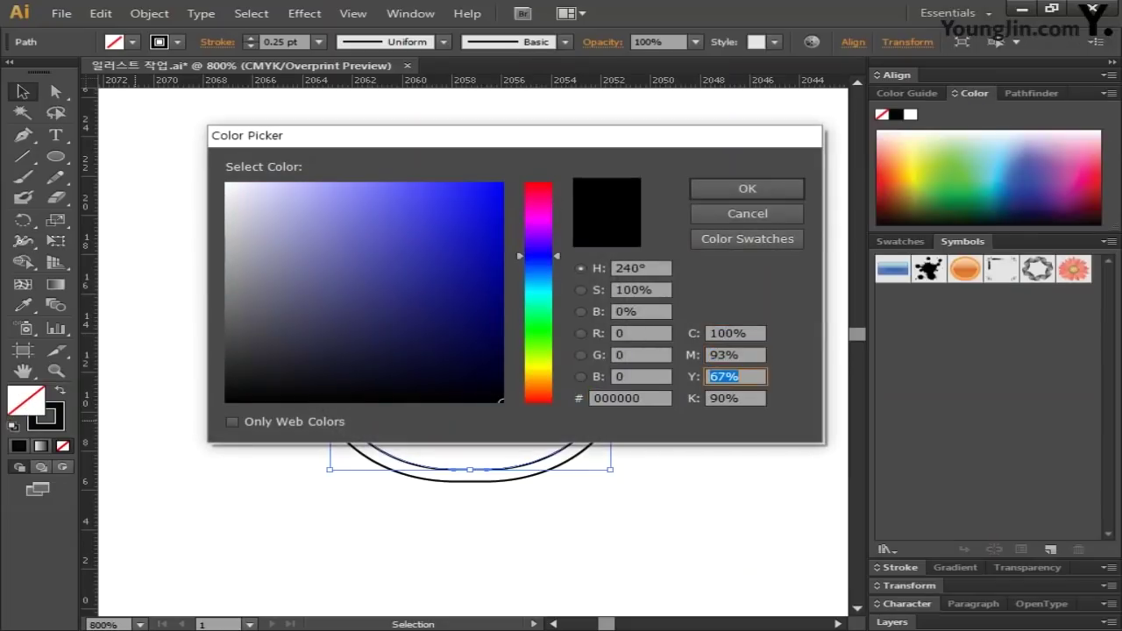
type("6")
key("Tab")
type("0")
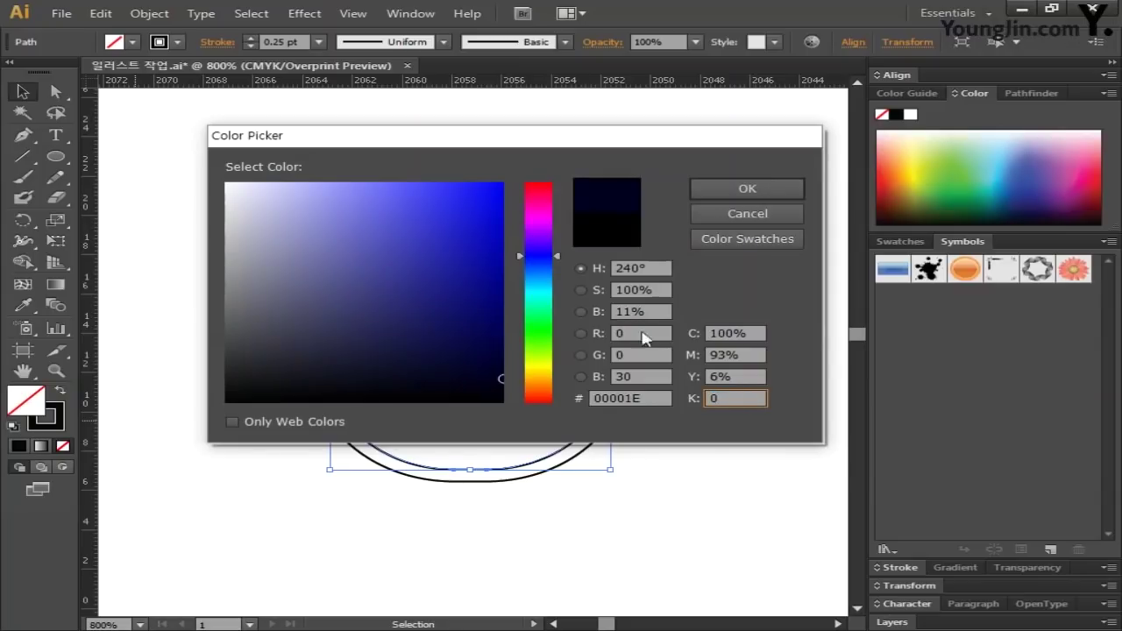
left_click(765, 186)
left_click(54, 417)
left_click(63, 445)
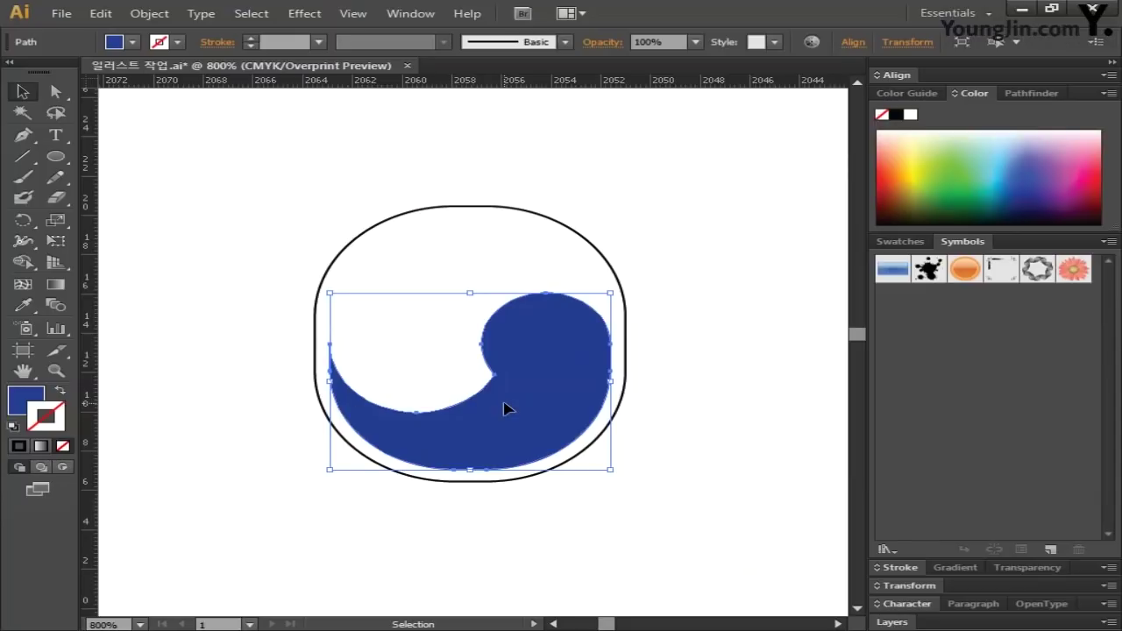
Create a copy of the blue swirl rotated 180° about the centre of the rounded rectangle.
left_click(24, 223)
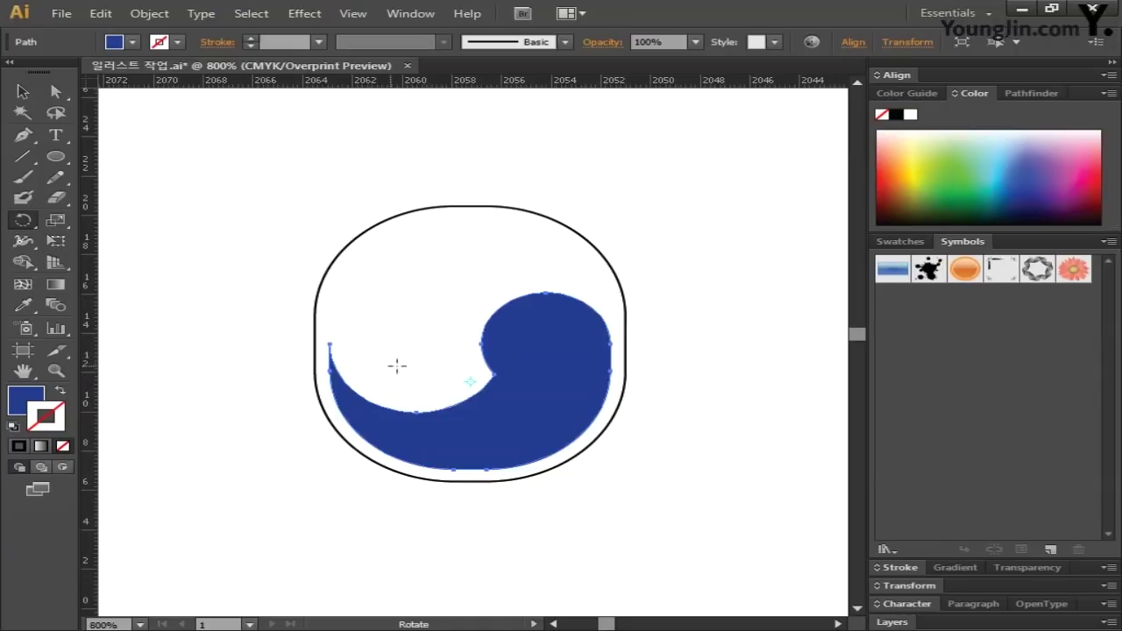
left_click(470, 340, "alt")
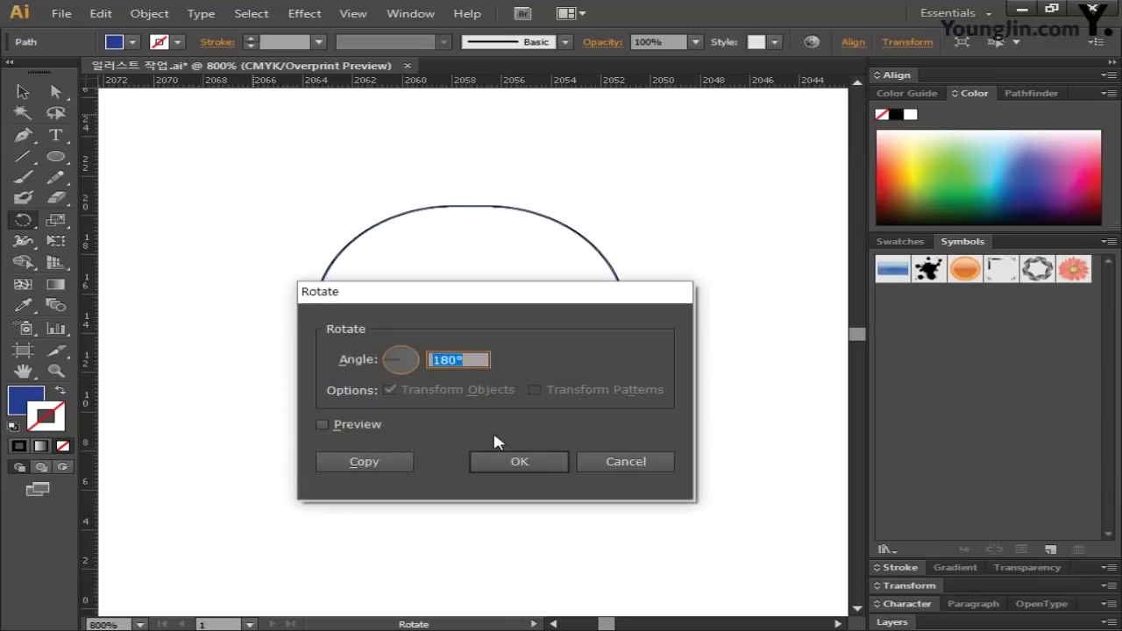
type("180")
left_click(397, 457)
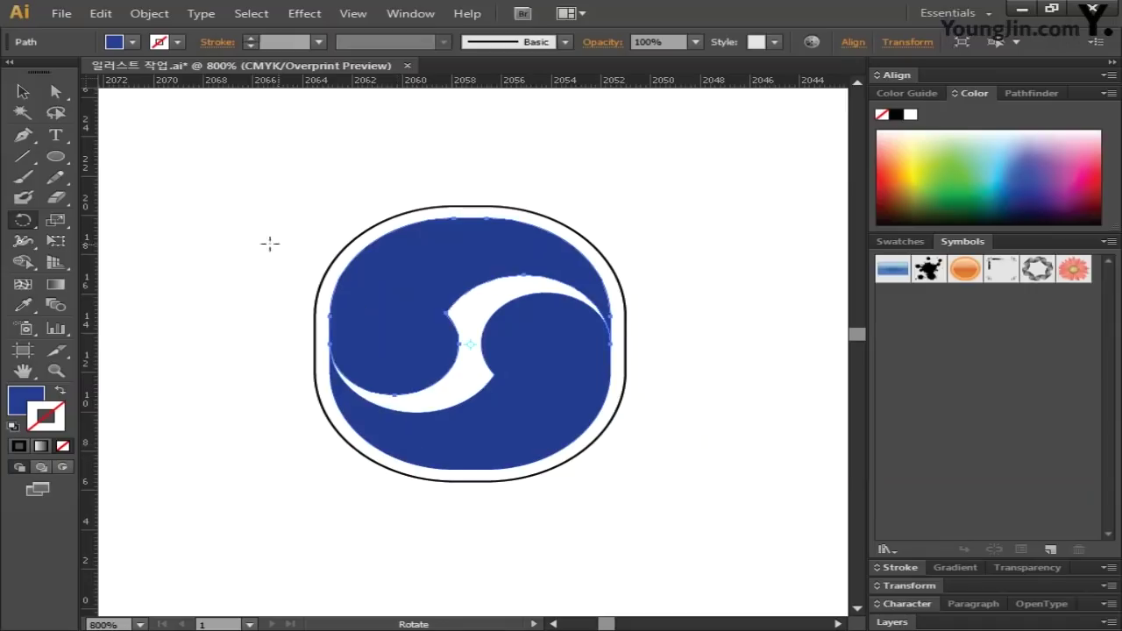
Fill the rotated upper swirl with red C 5, M 100, Y 98, K 0 and deselect it.
left_click(23, 92)
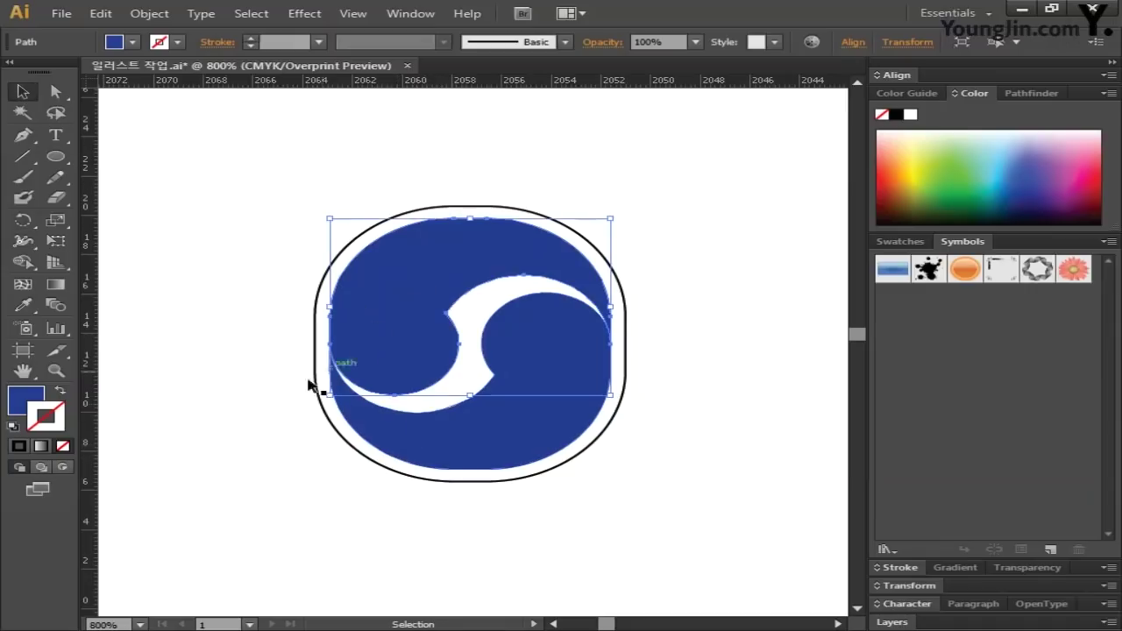
double_click(26, 401)
left_click_drag(759, 333, 624, 351)
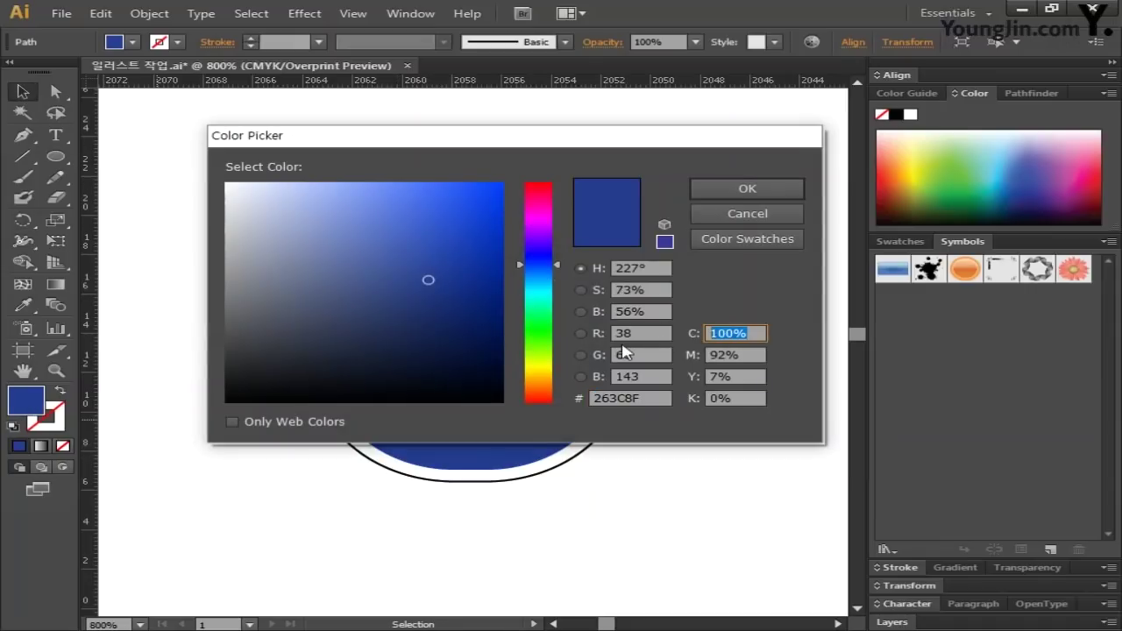
type("5")
key("Tab")
type("100")
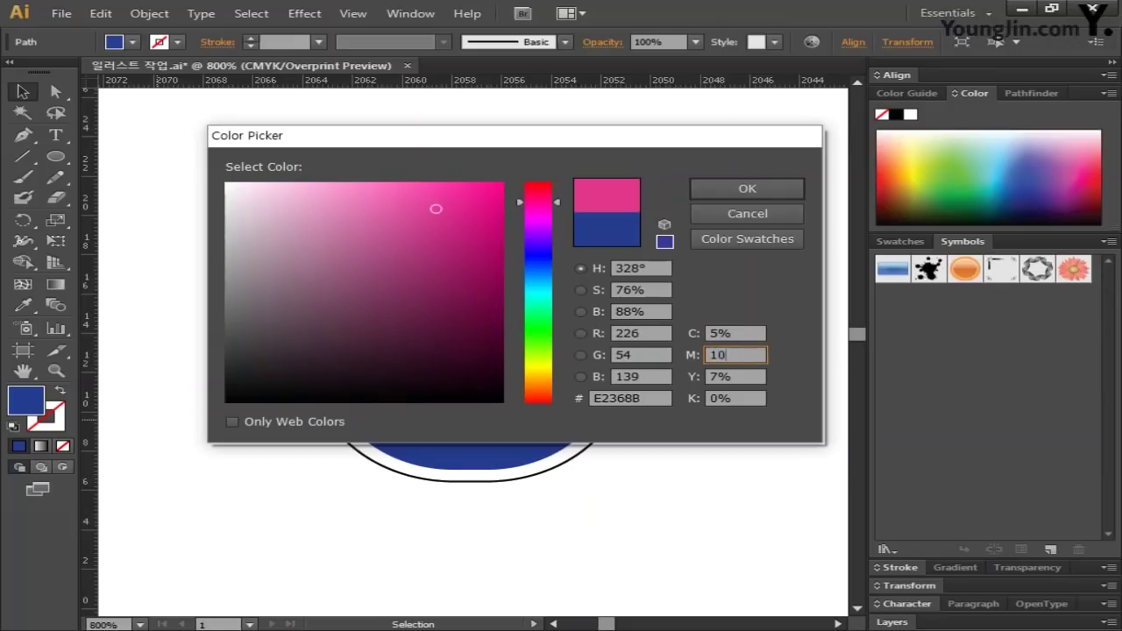
key("Tab")
type("98")
key("Tab")
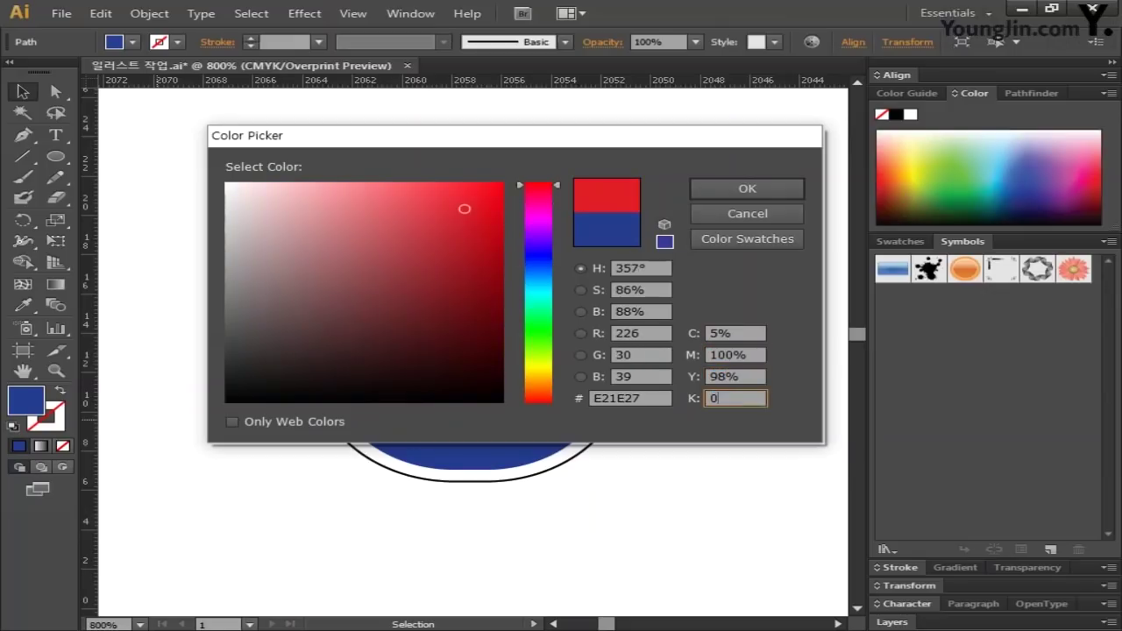
key("Return")
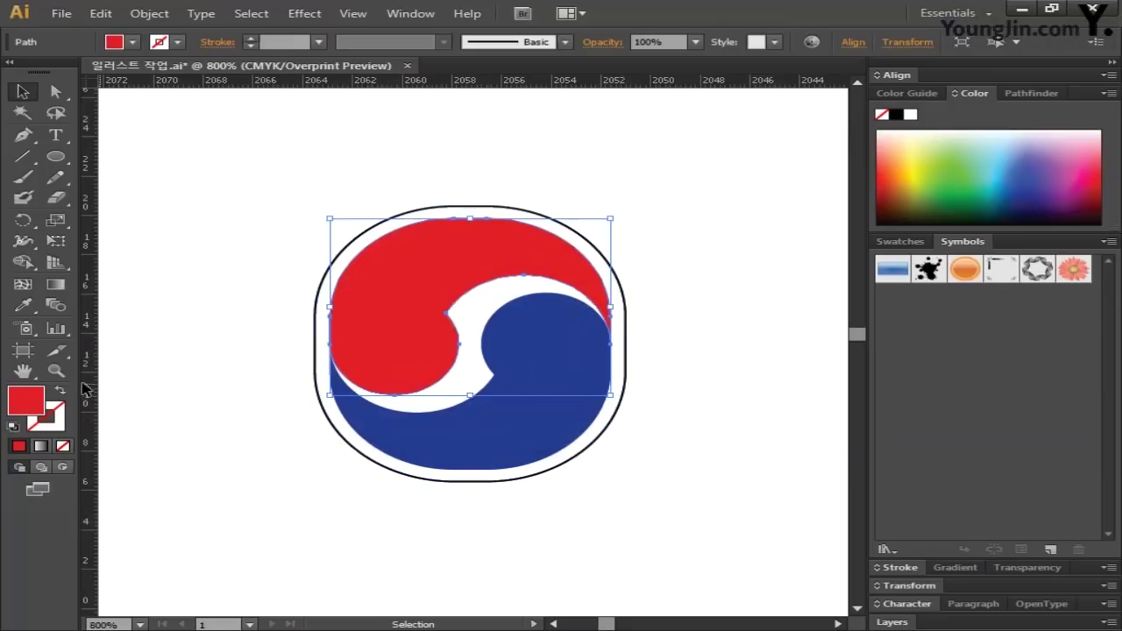
left_click(740, 462)
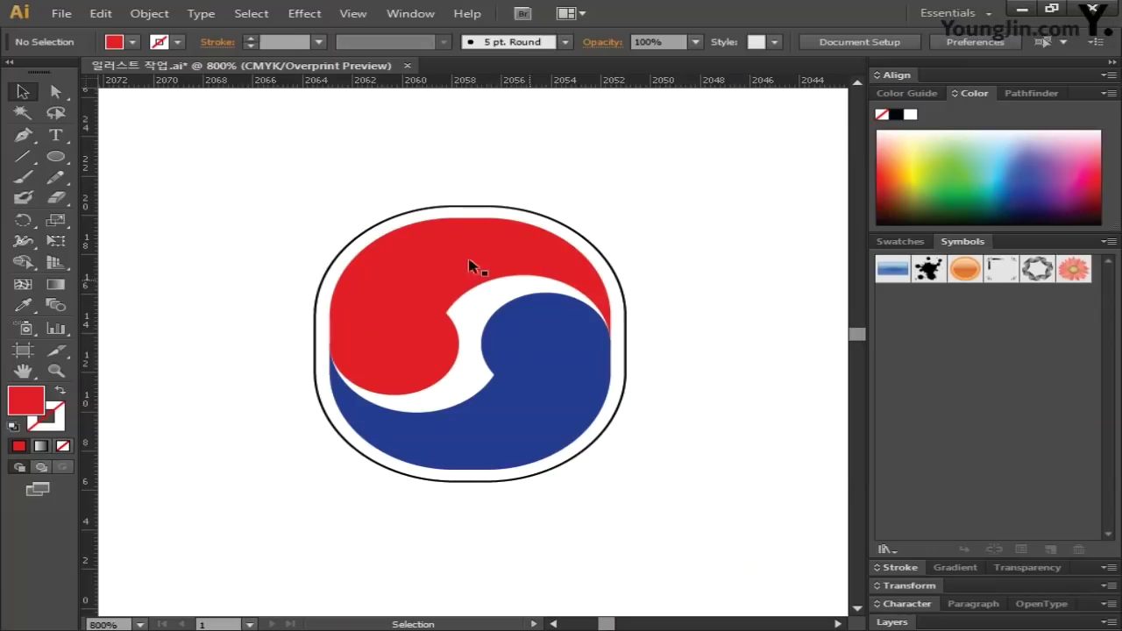
Group the rounded-rectangle outline with both taegeuk swirls, deselect the group and save the document.
left_click_drag(269, 195, 692, 533)
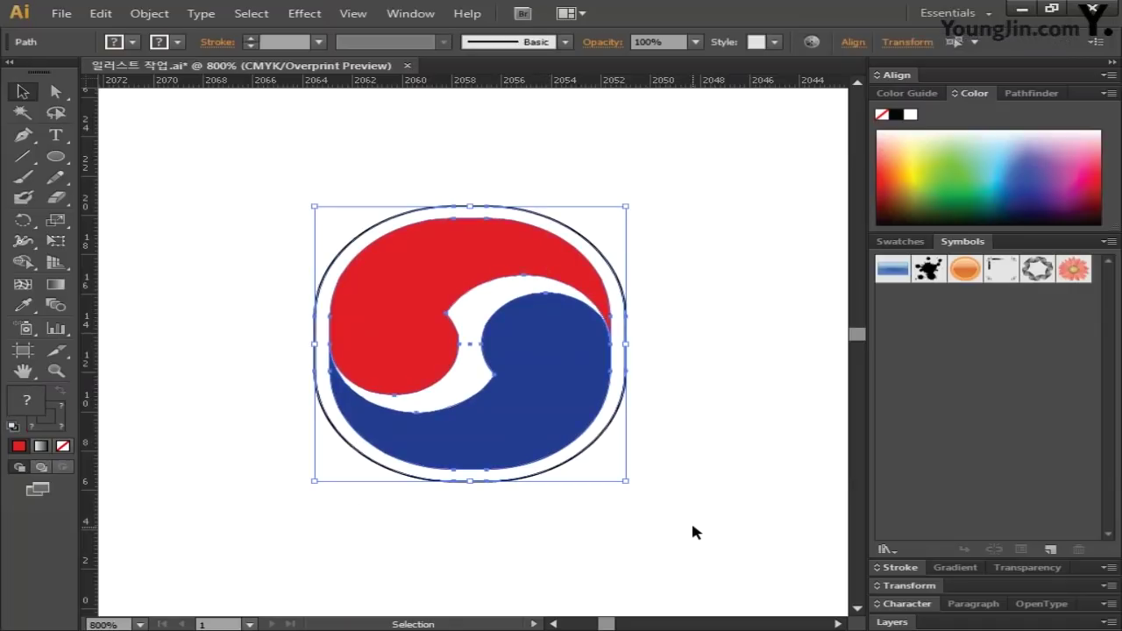
key("ctrl+g")
left_click(667, 394)
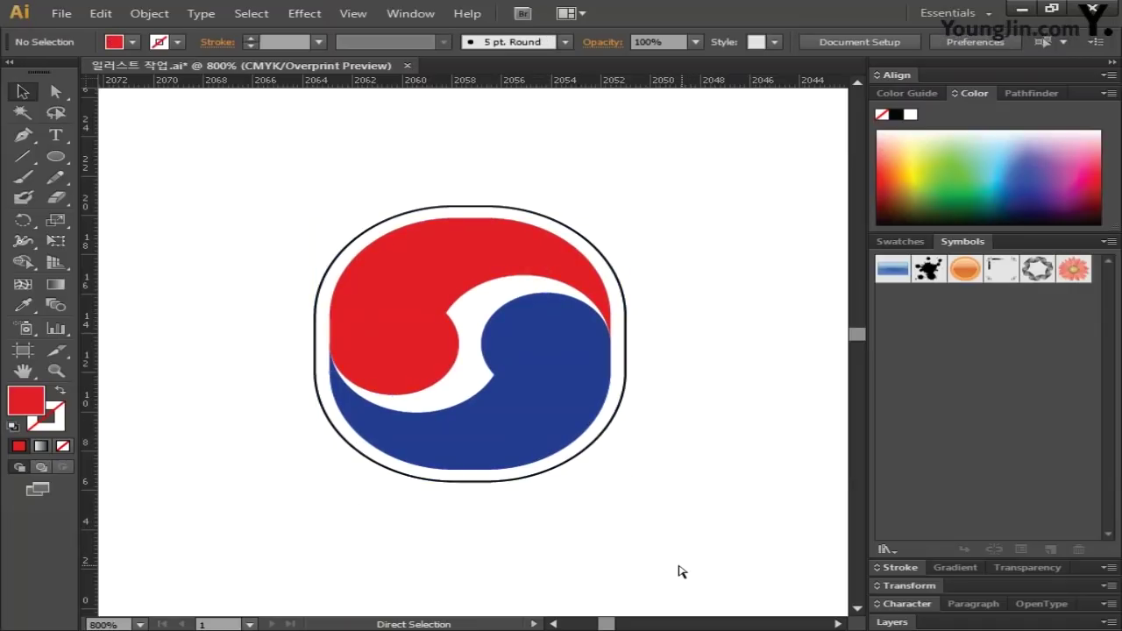
key("ctrl+s")
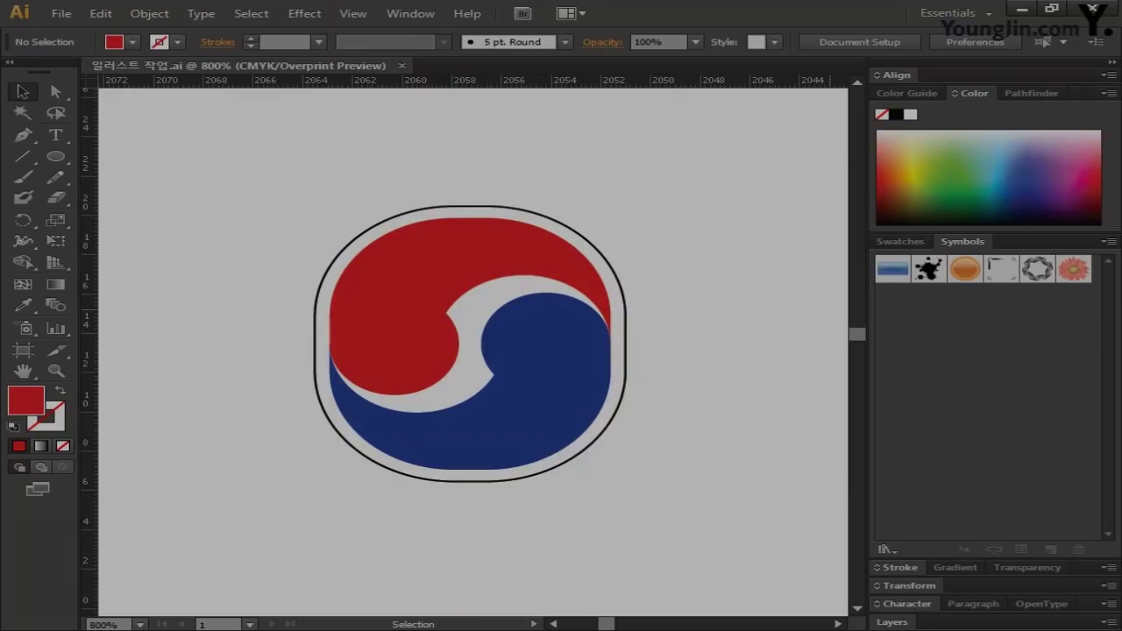